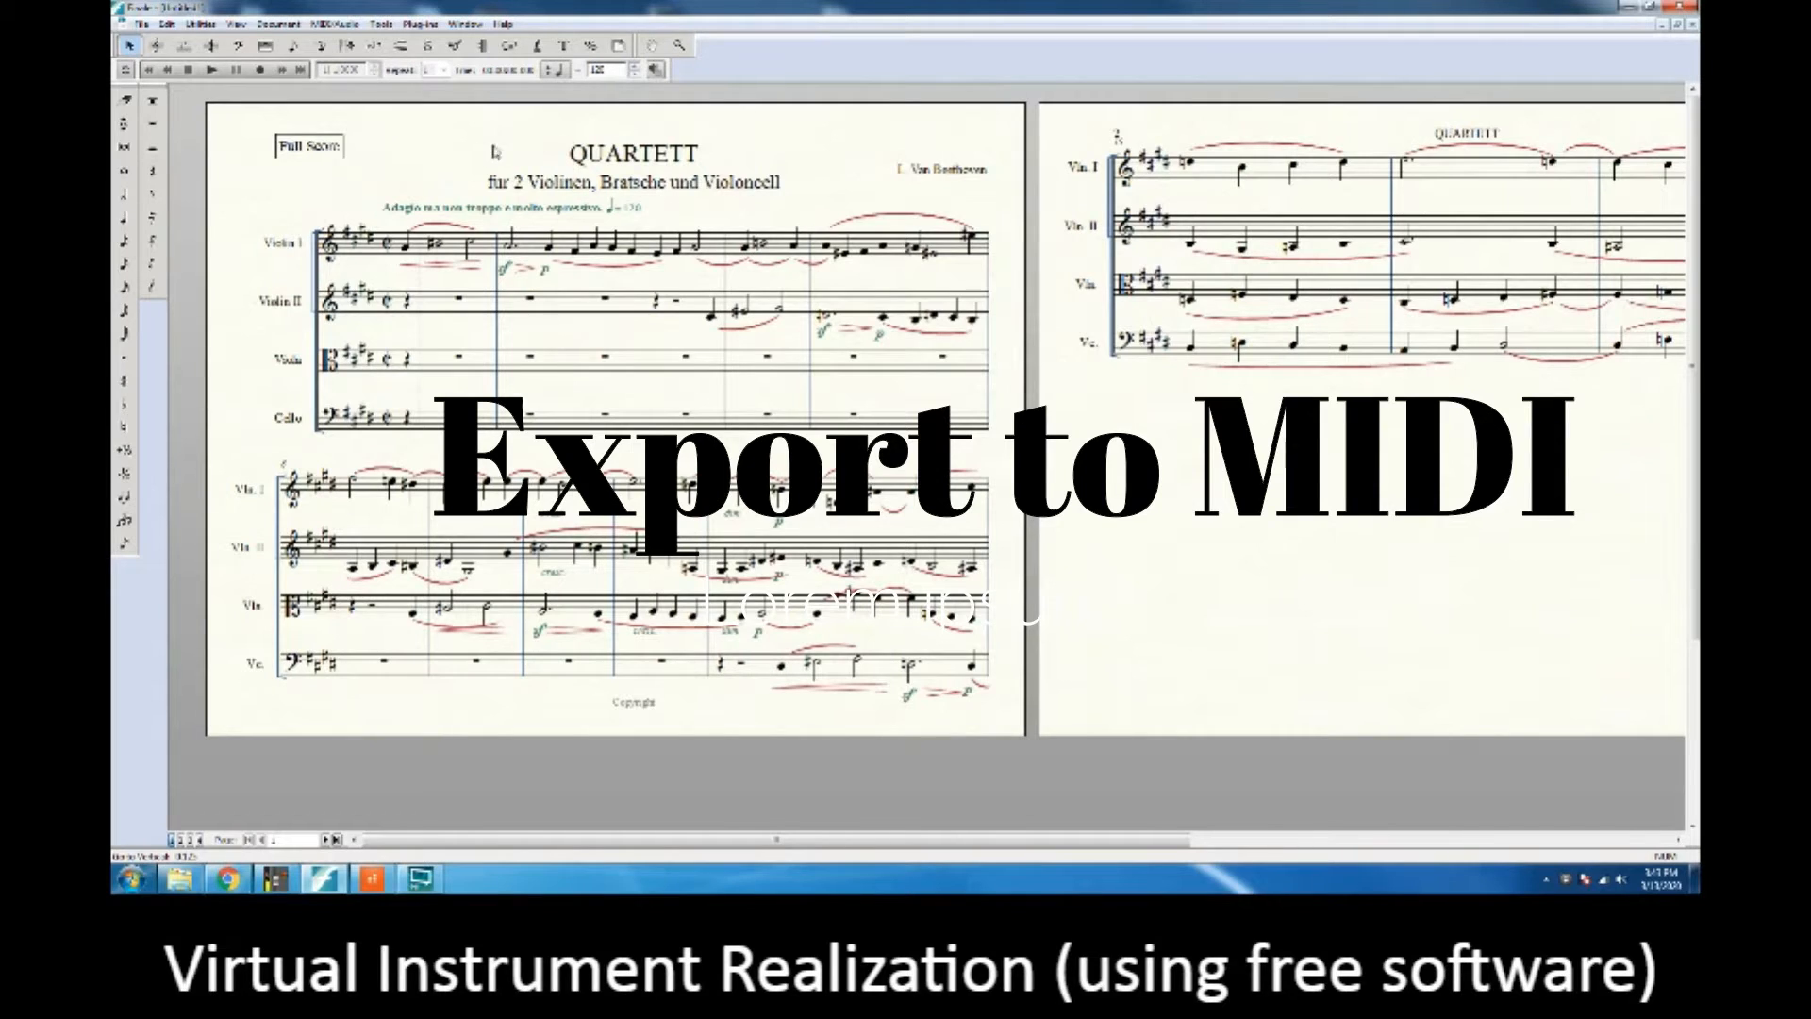
Step: Export the quartet score as a MIDI file named Beethoven notation.mid to the Desktop, replacing the existing file, with instruments on separate tracks
click(141, 24)
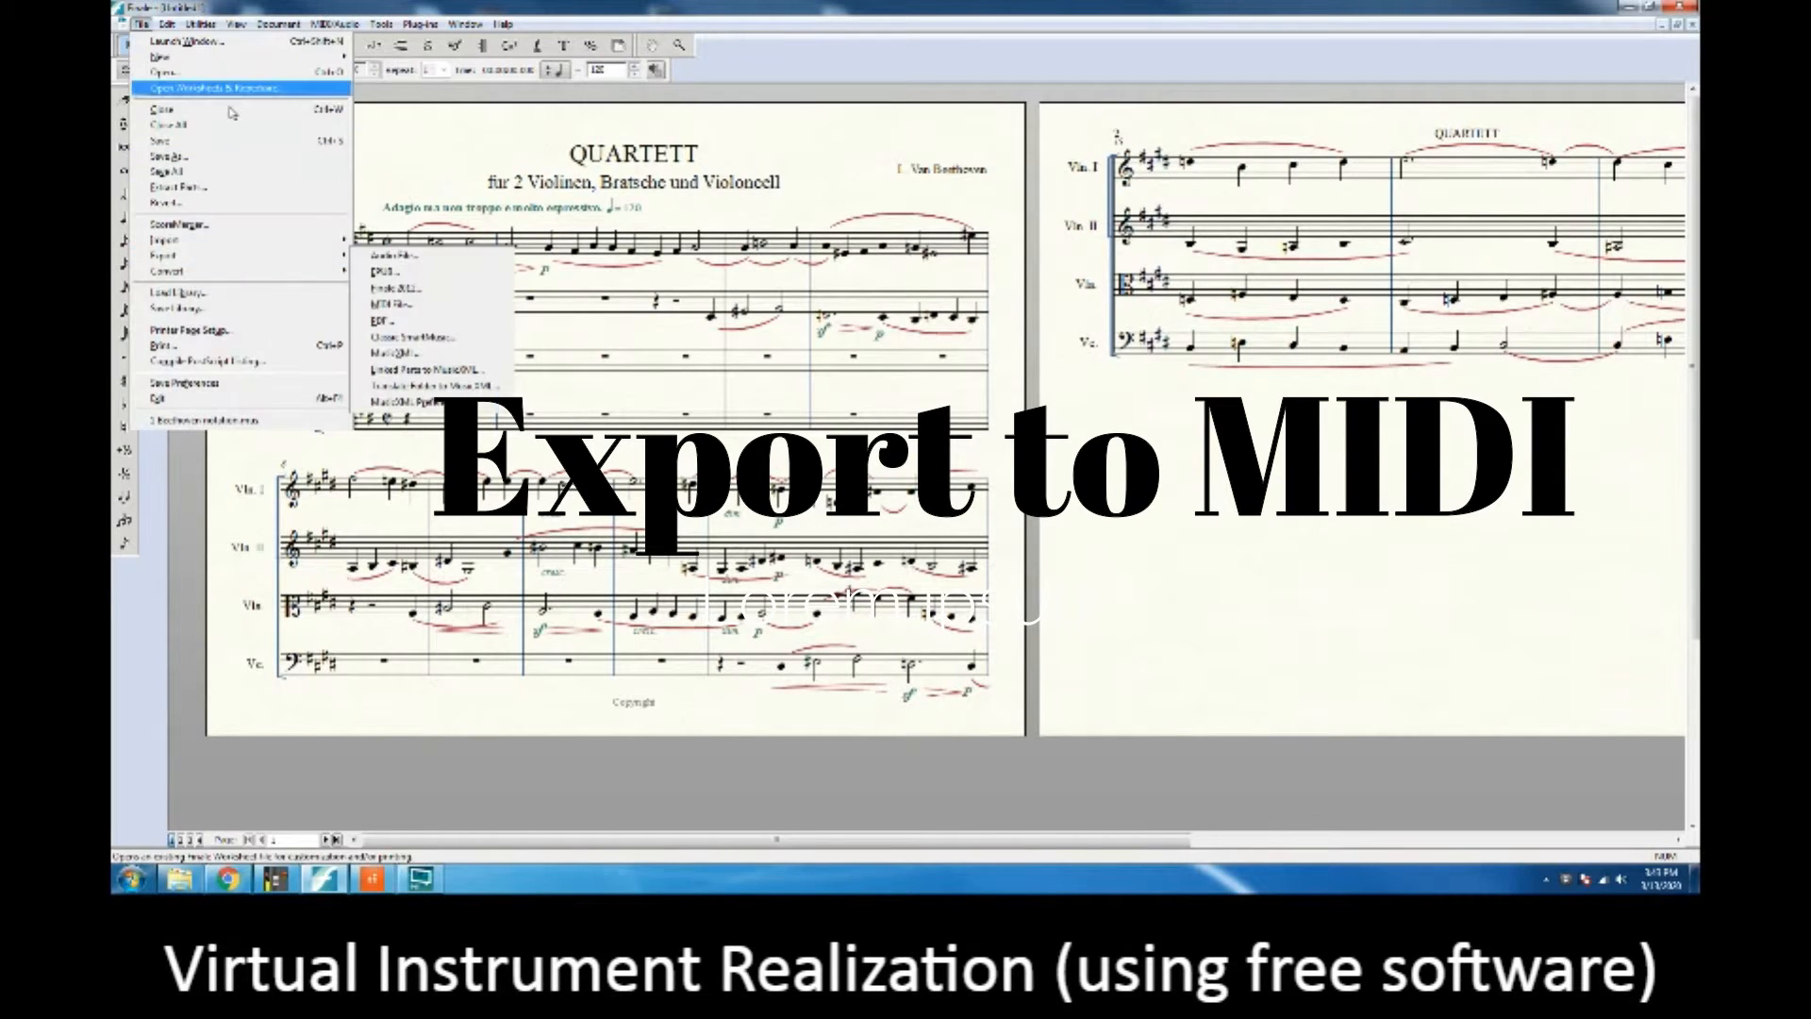
mouse_move(218, 264)
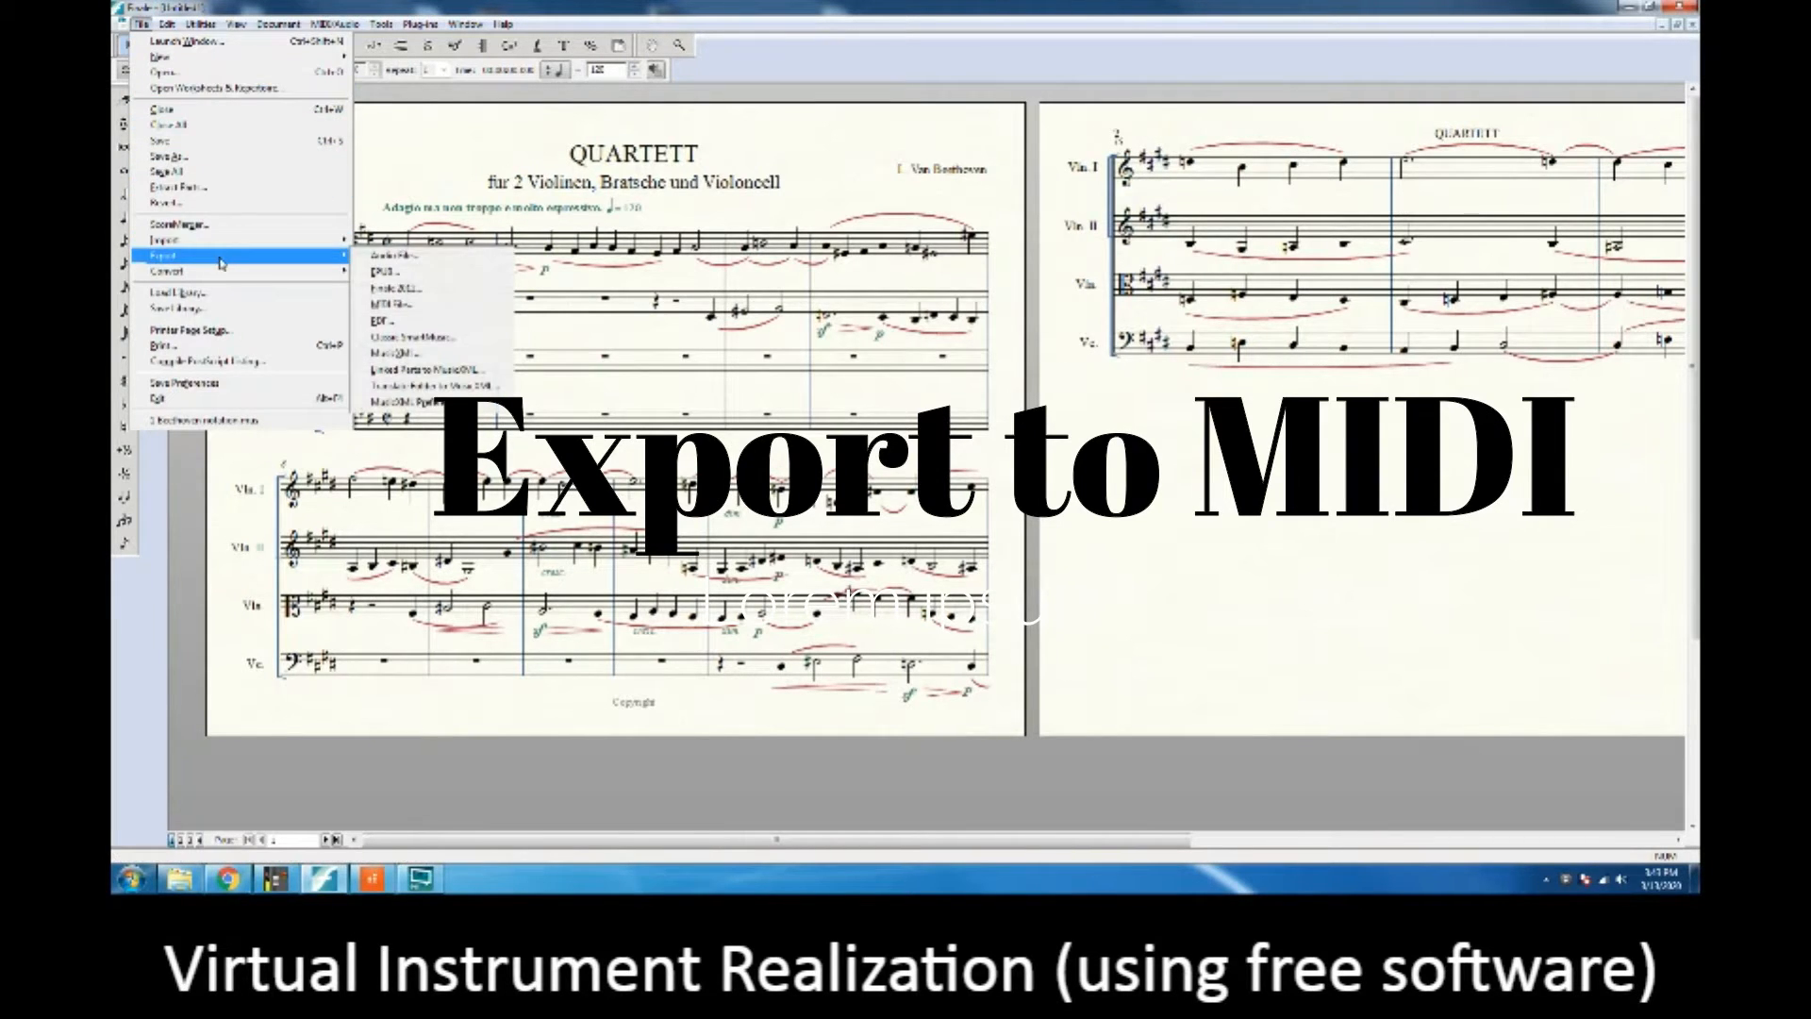
click(416, 306)
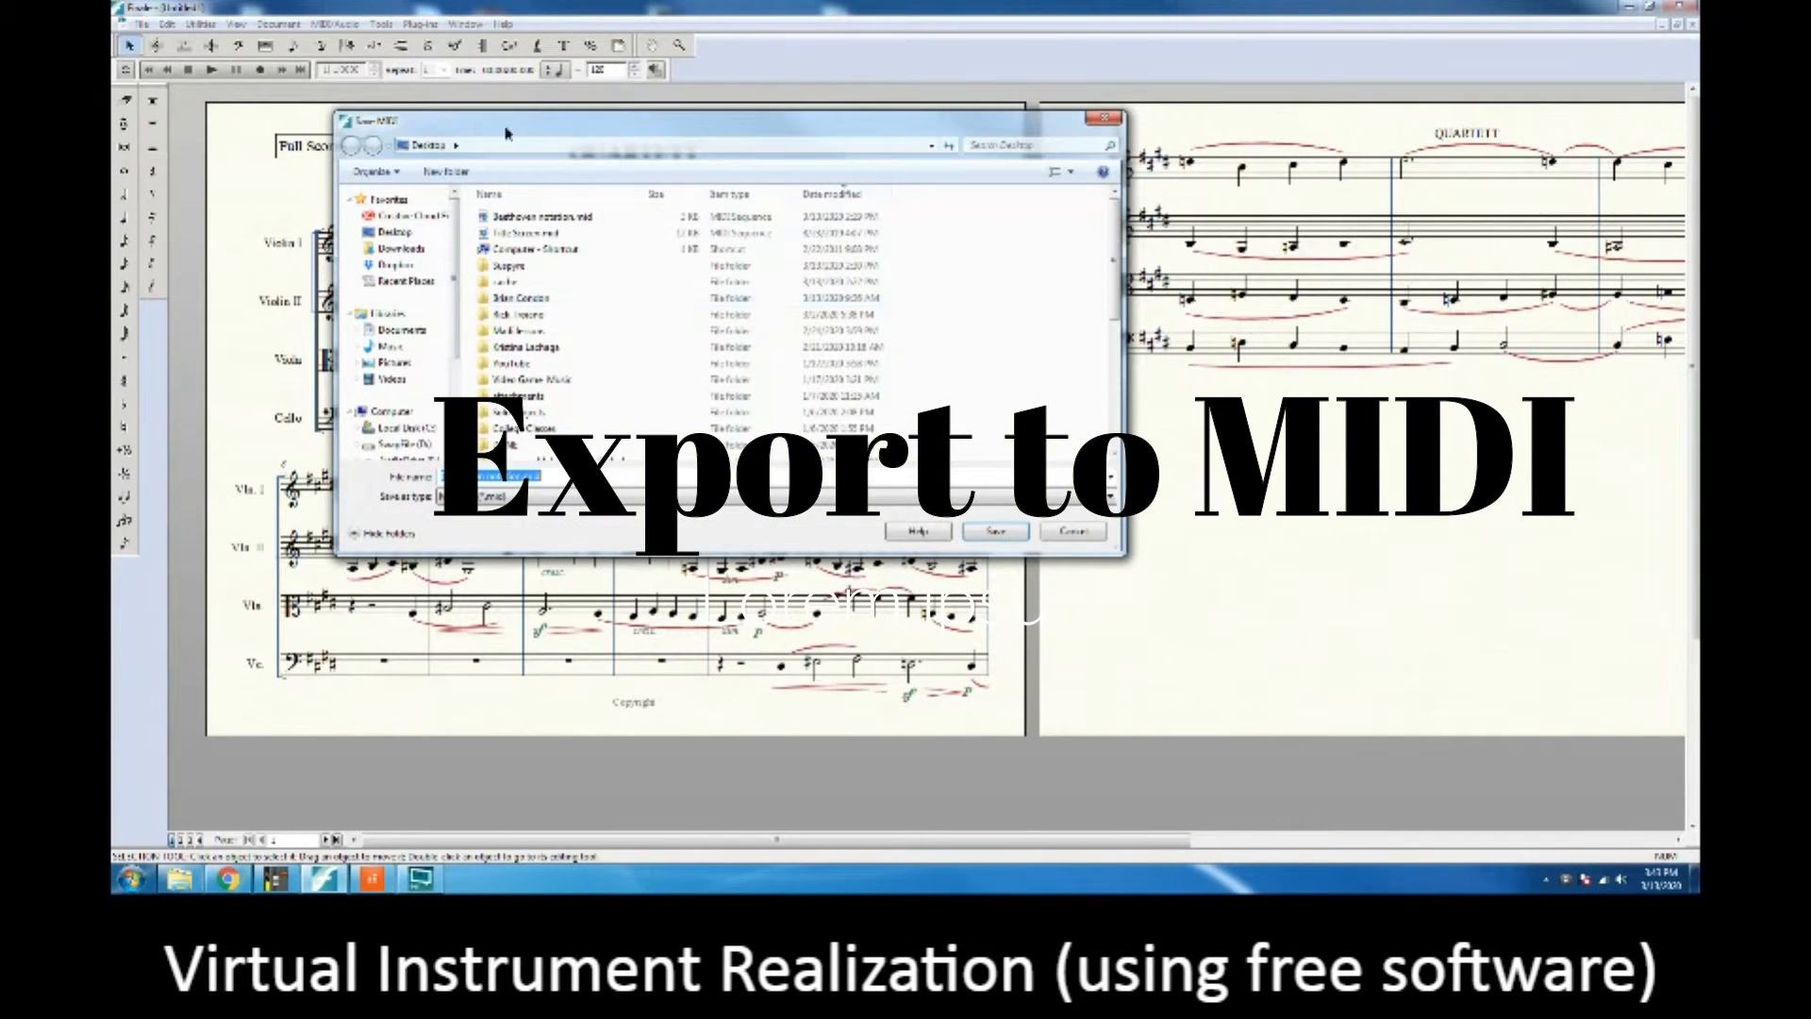
drag(507, 134, 552, 201)
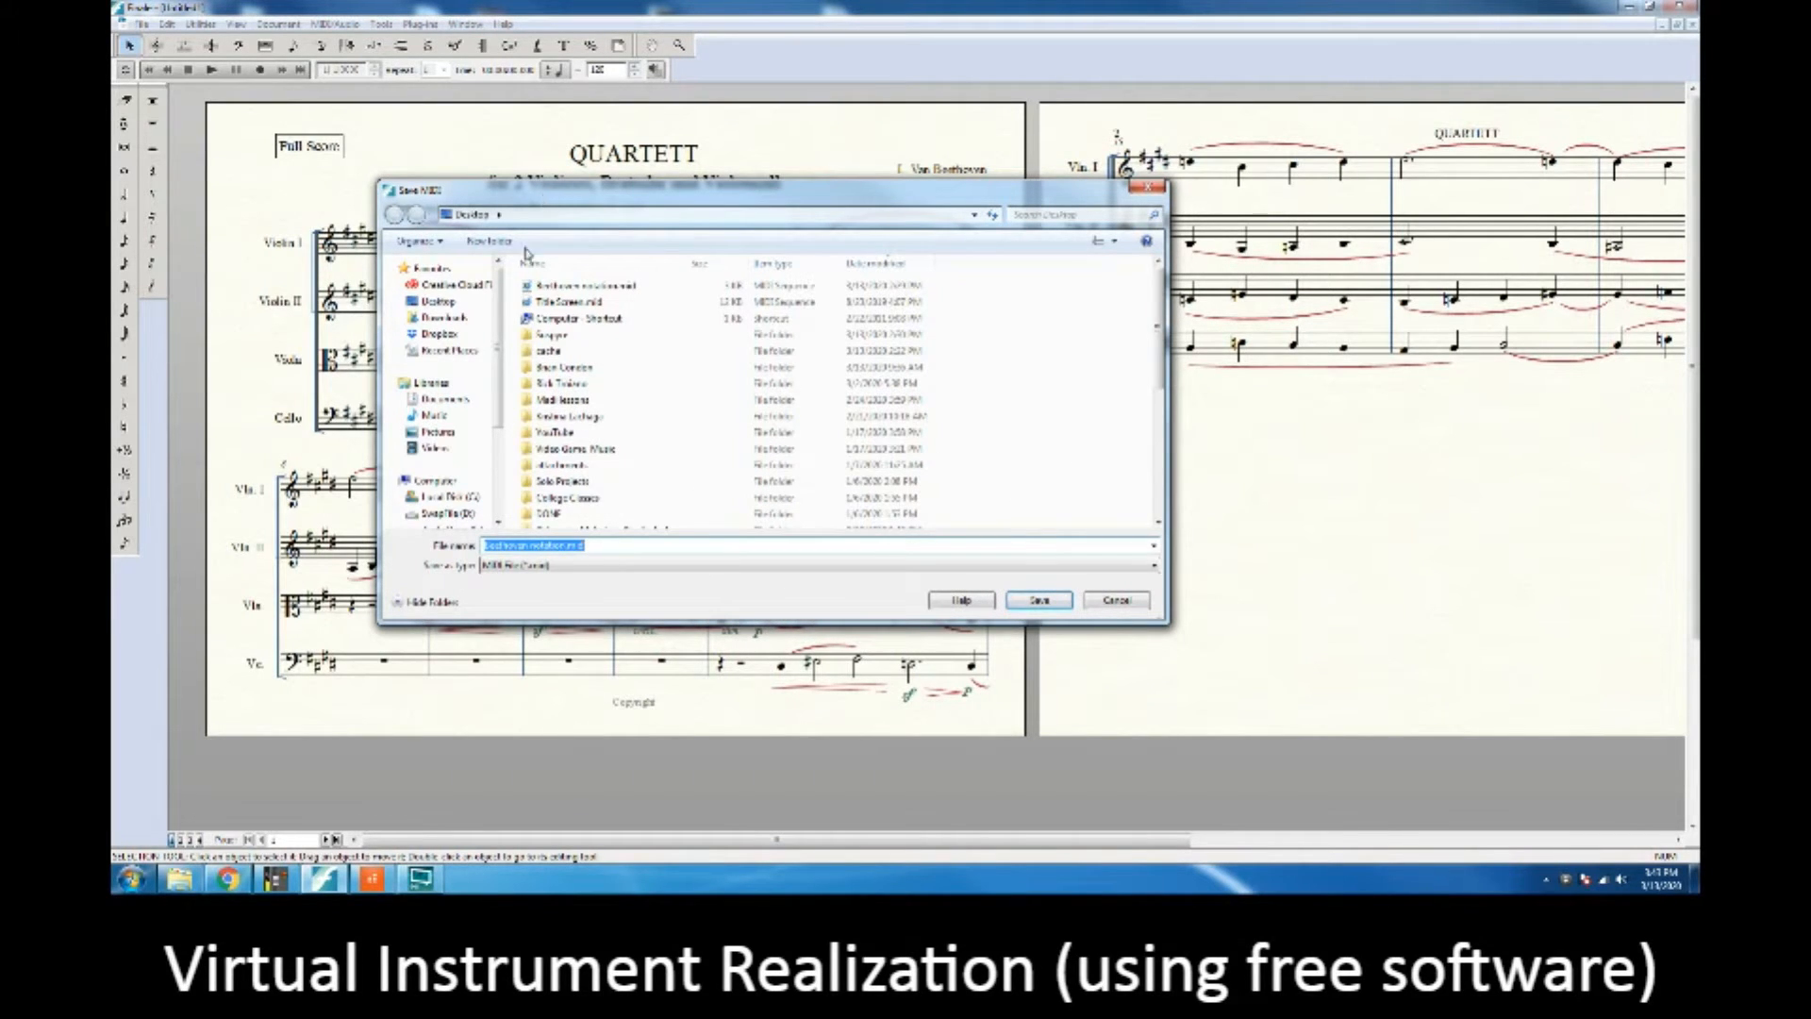
click(580, 285)
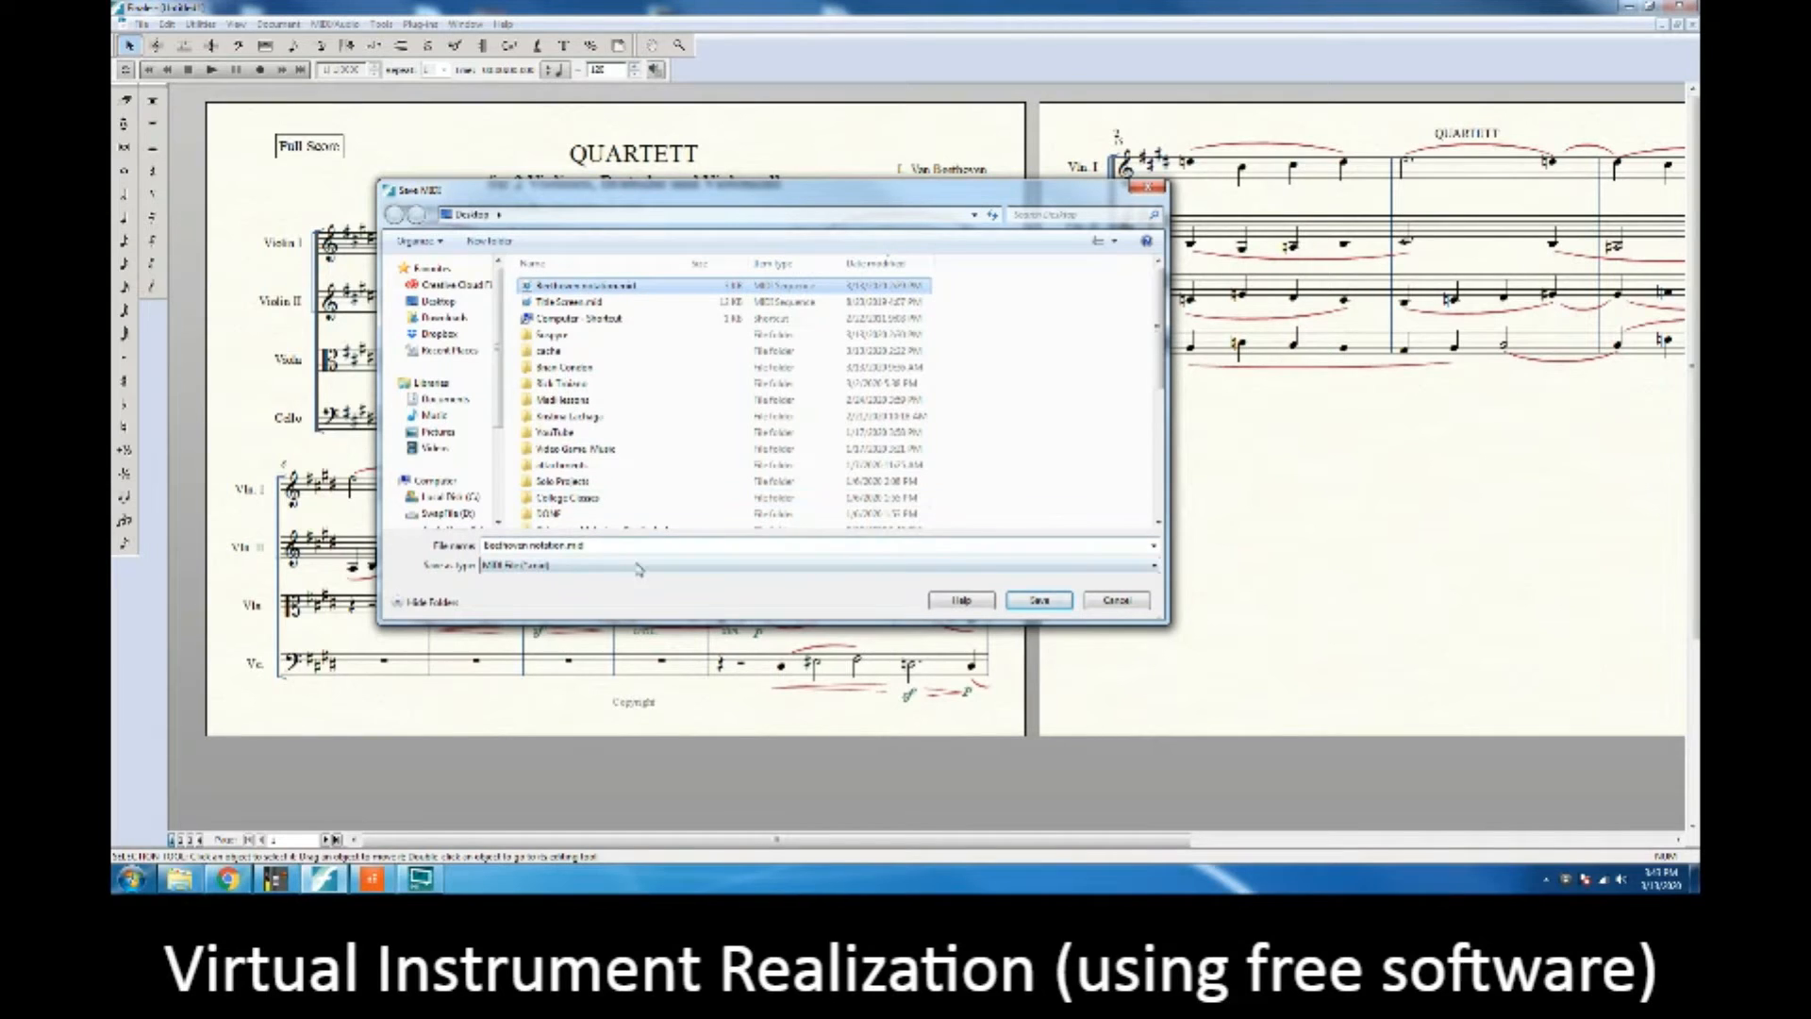
click(1037, 601)
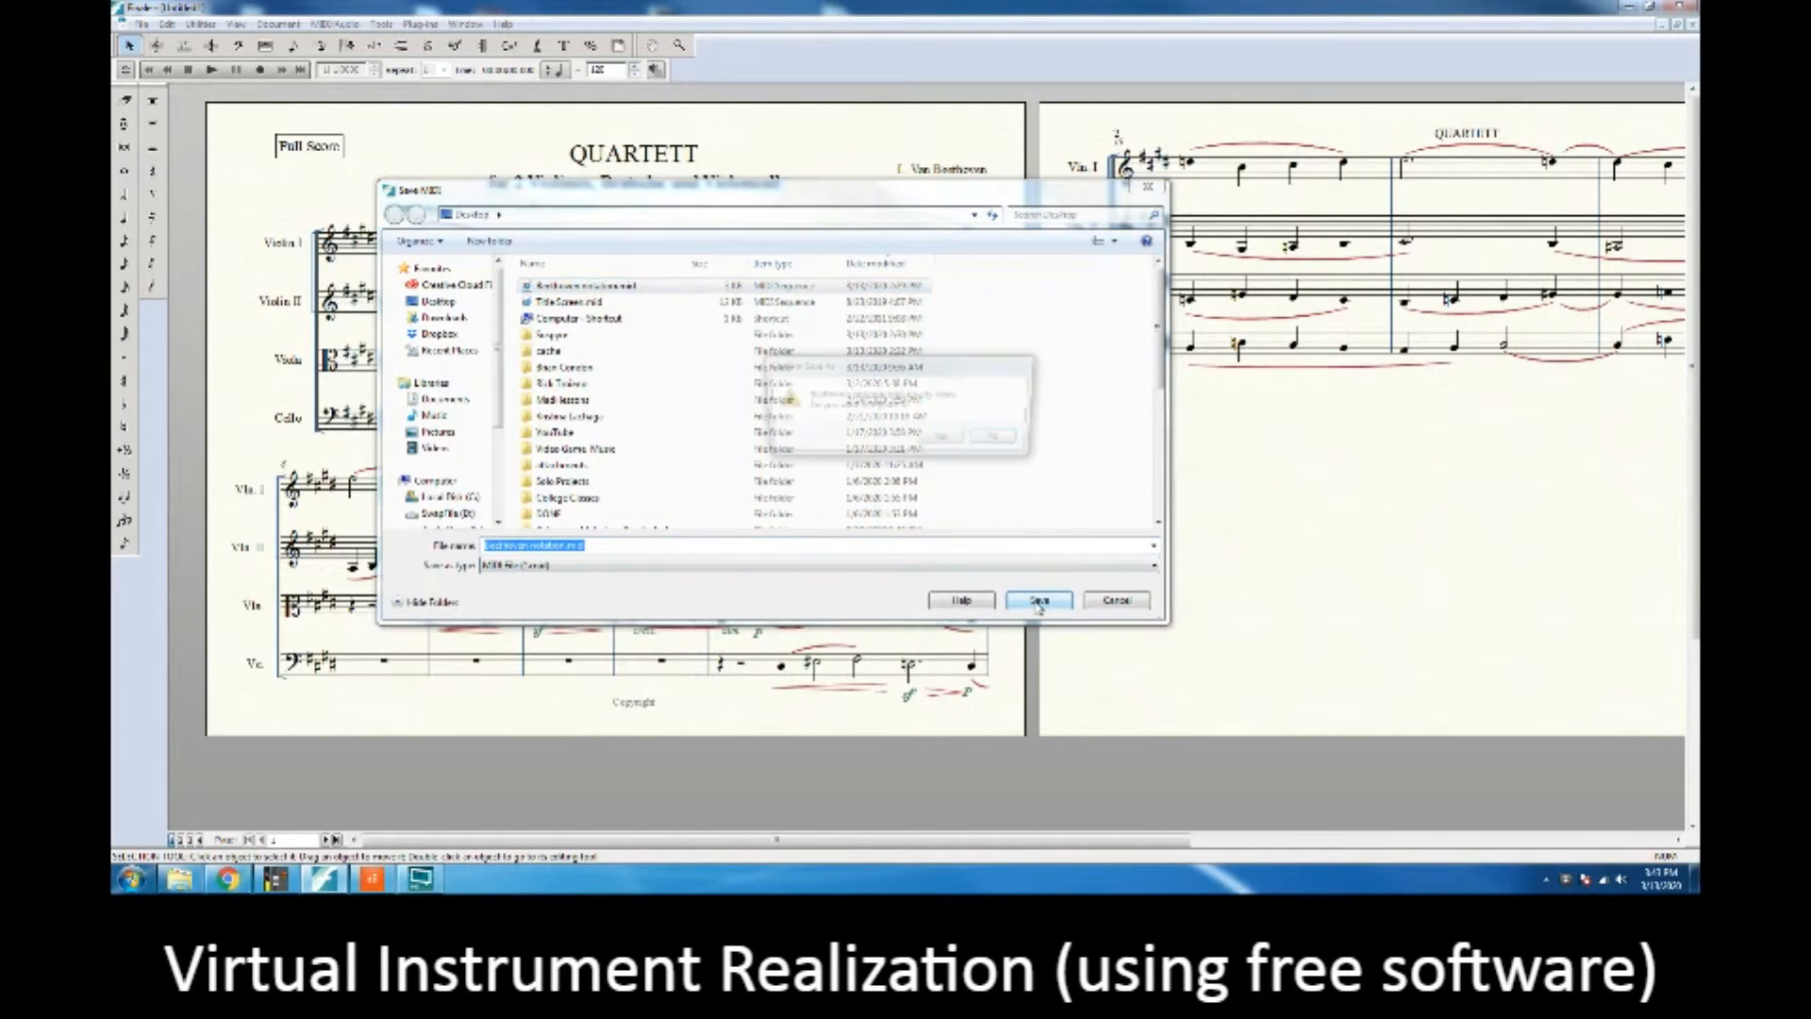
click(946, 439)
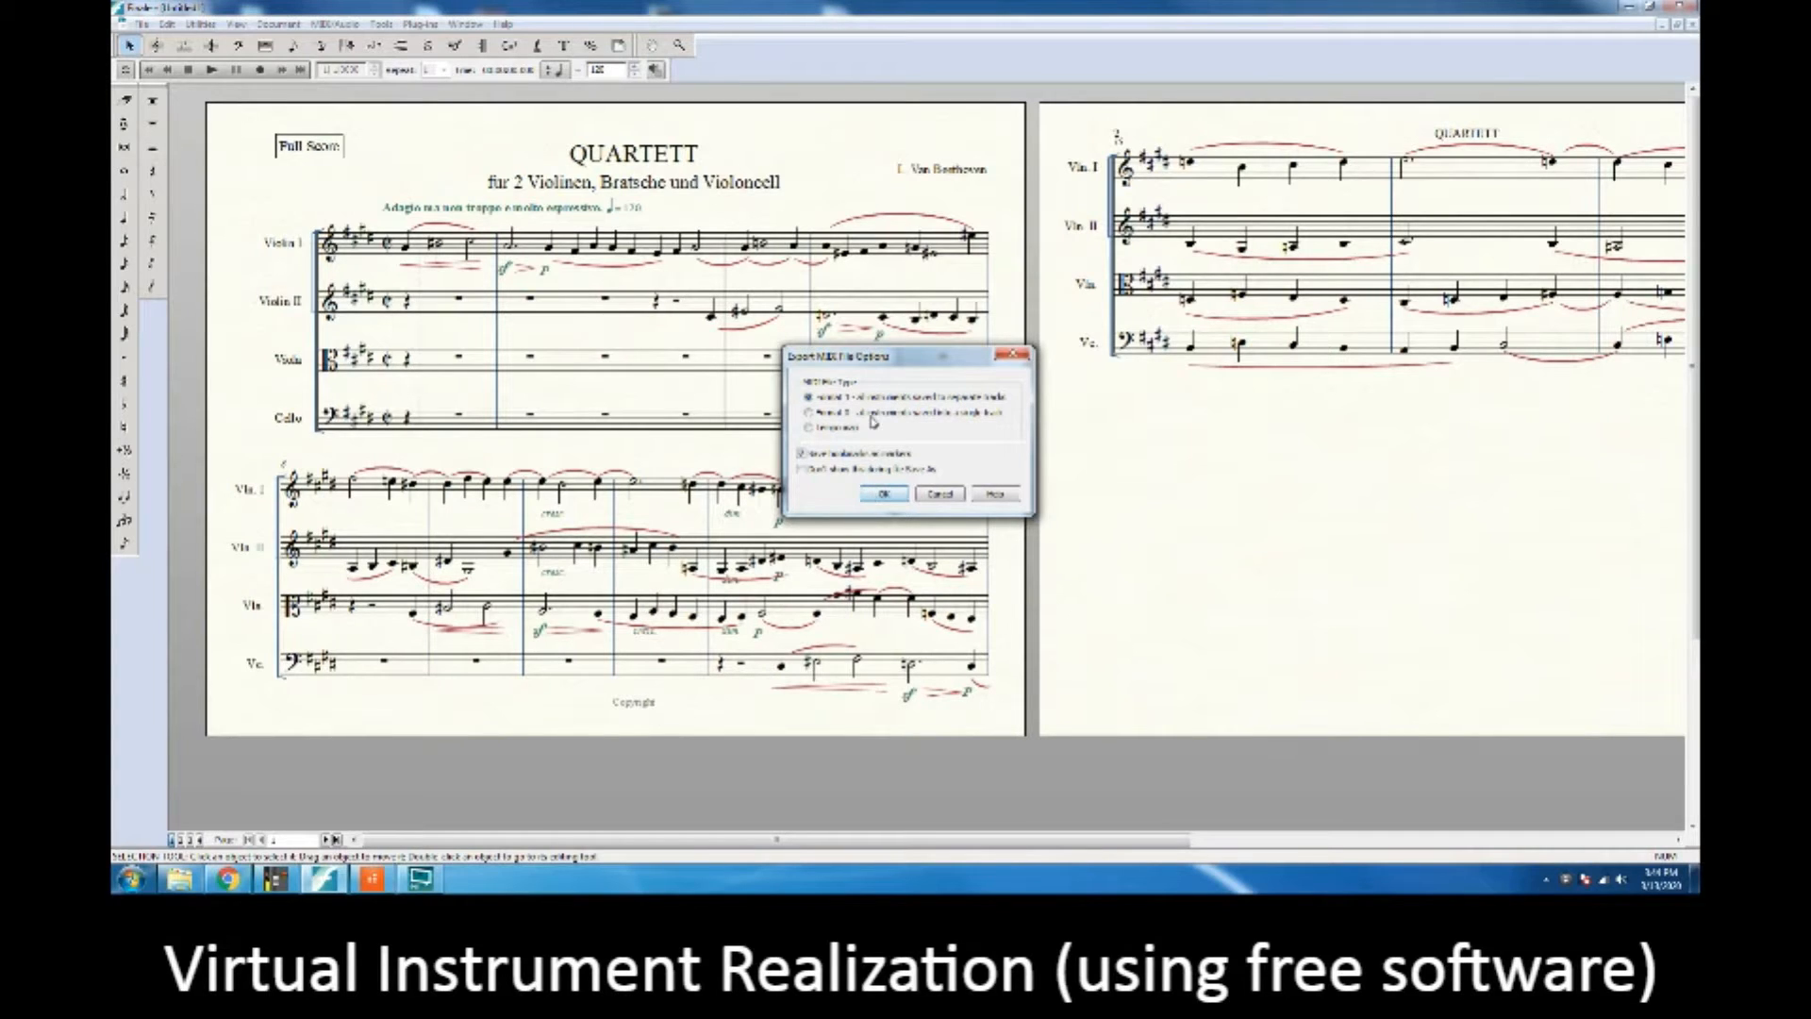
click(884, 495)
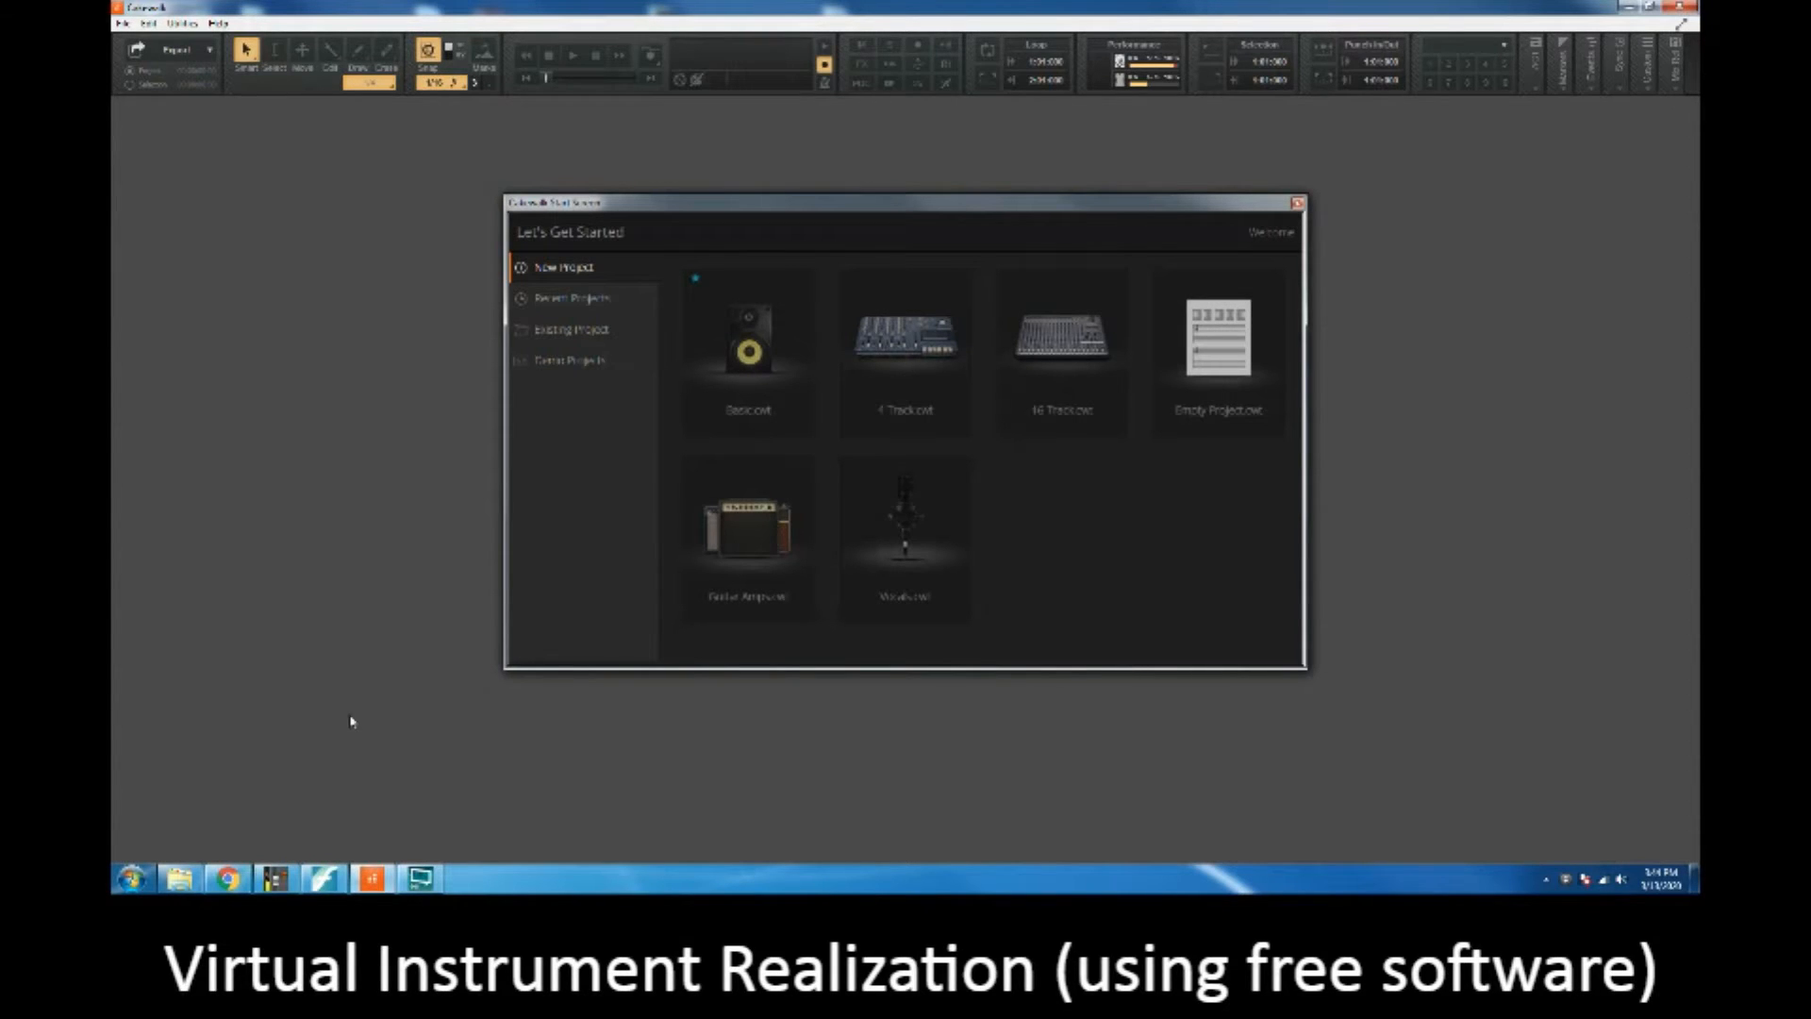
Step: Switch to Chrome and look through the LANDR article on free synth VST plugins, from Dexed to Tunefish 4
click(236, 882)
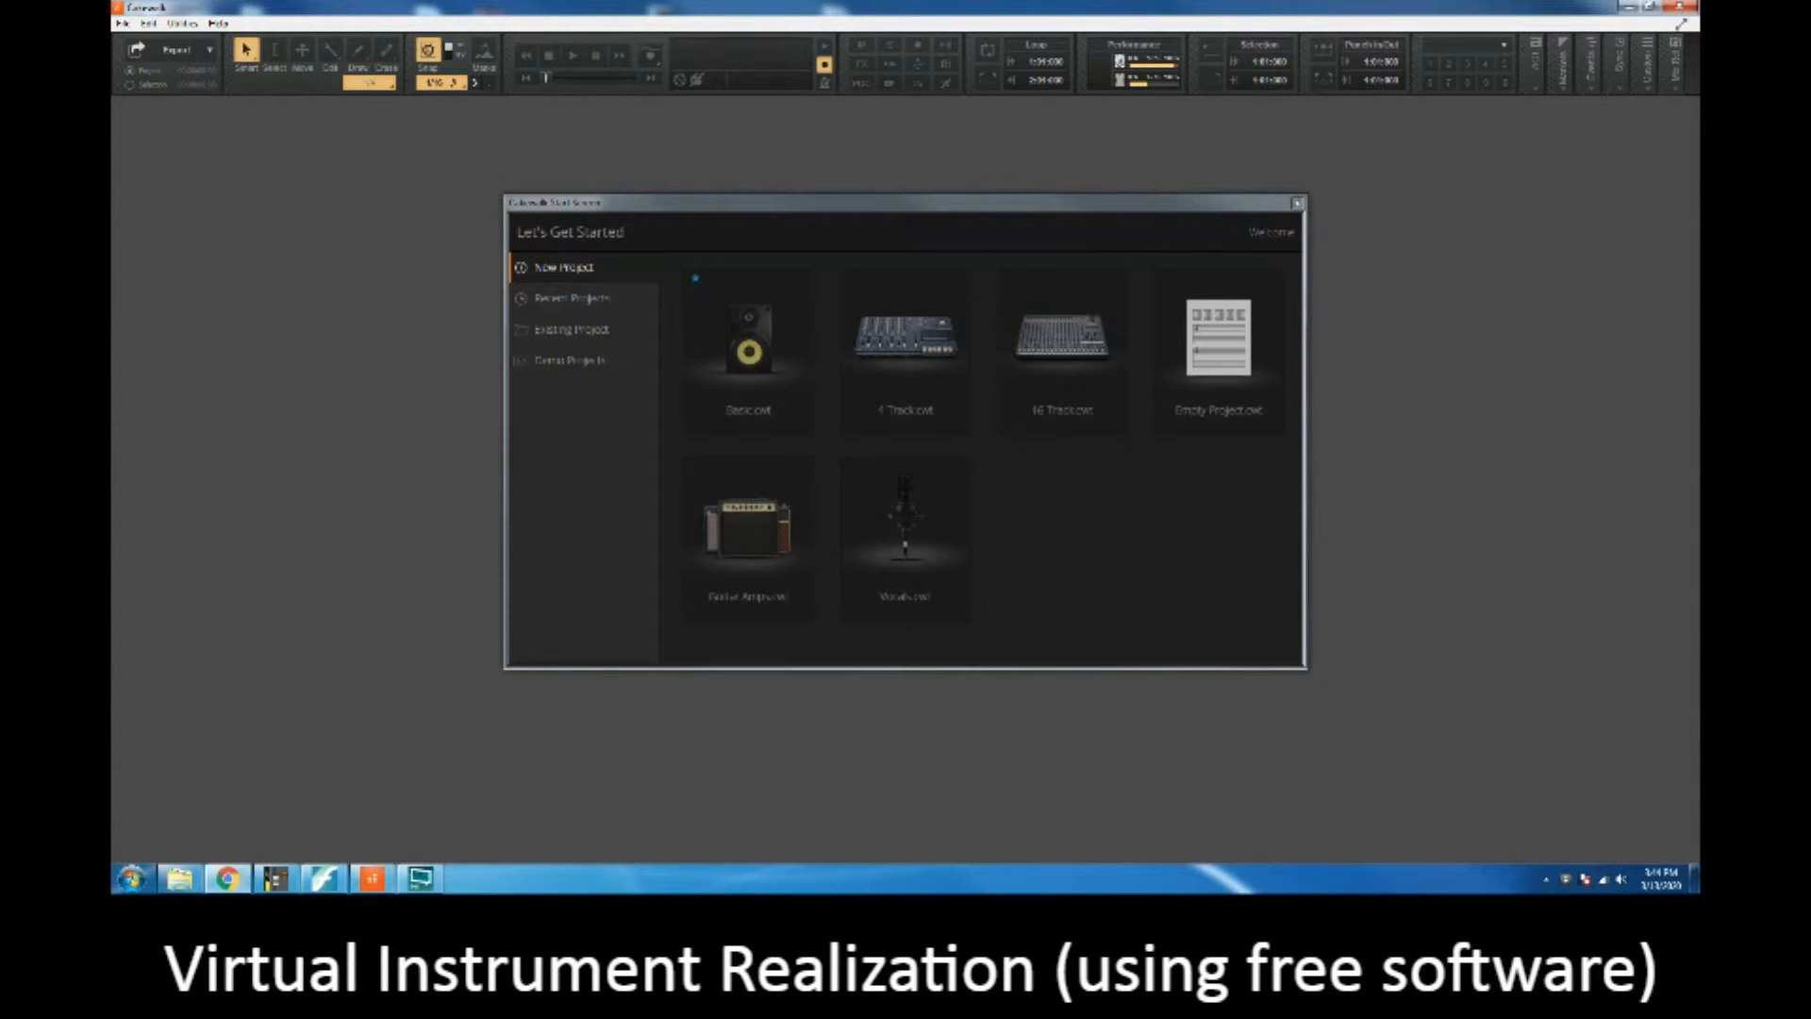
drag(1697, 215, 690, 200)
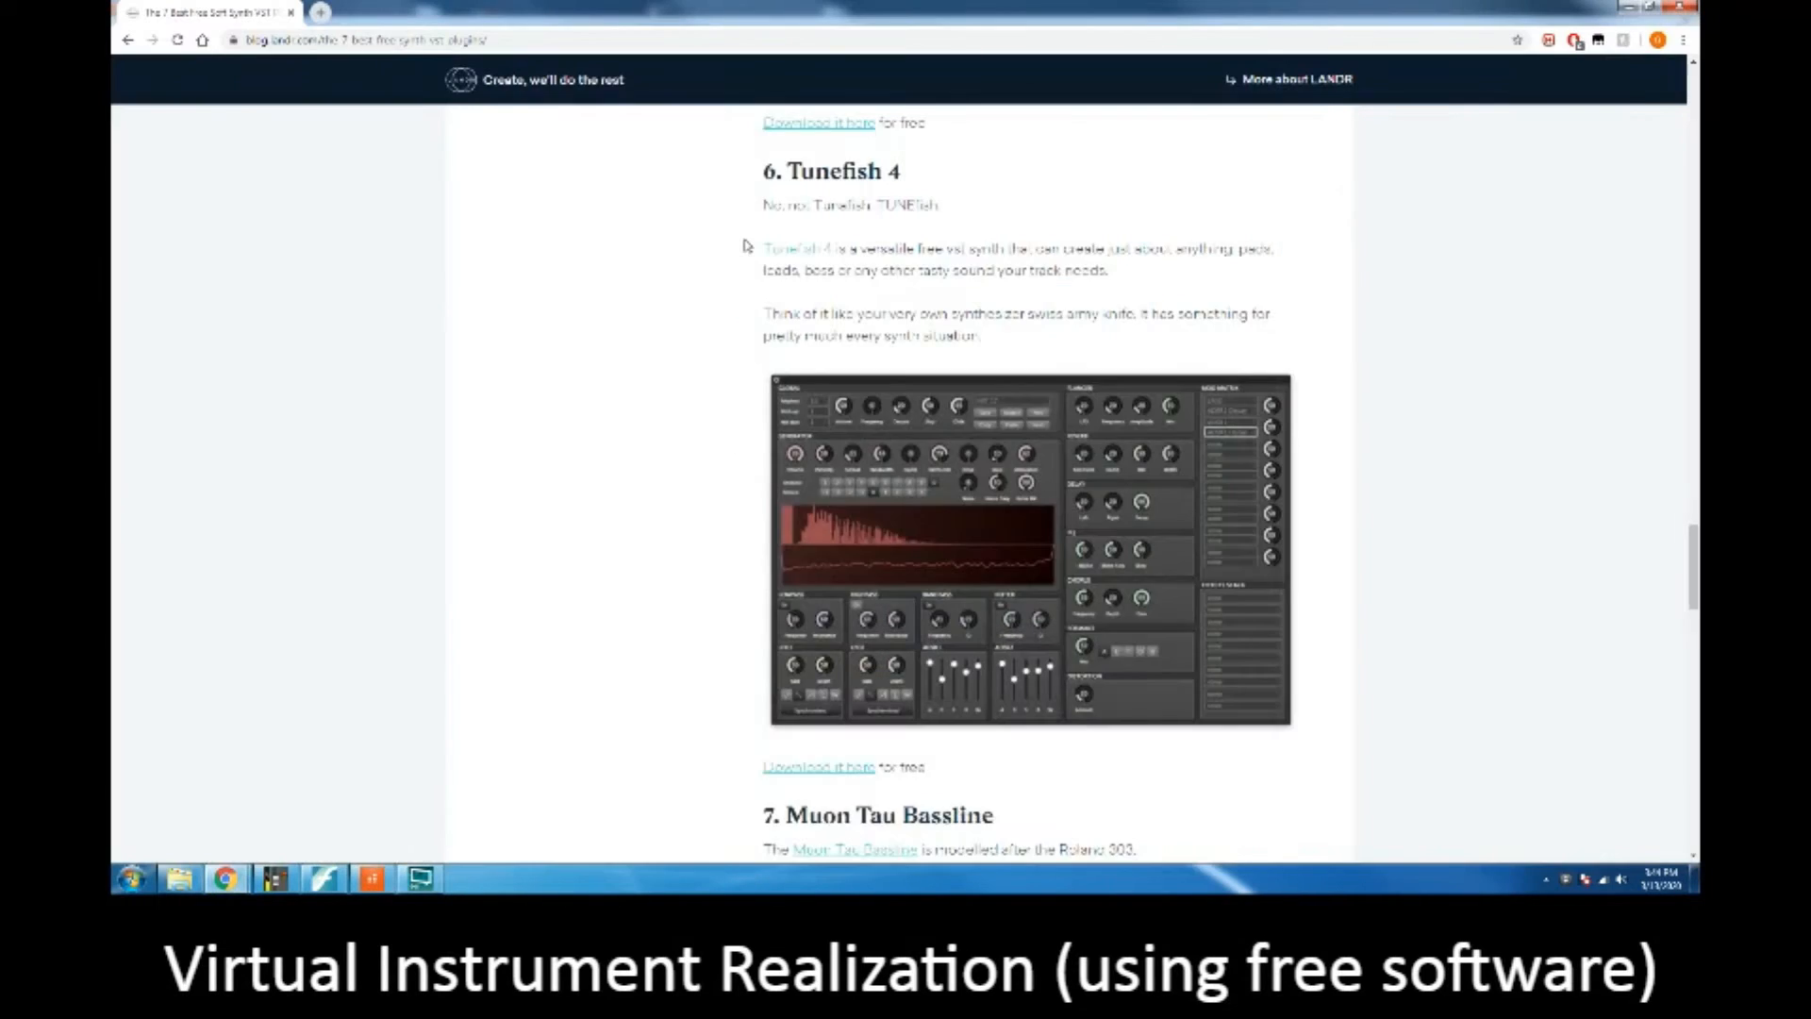
scroll(746, 246, up, 5)
scroll(746, 246, up, 20)
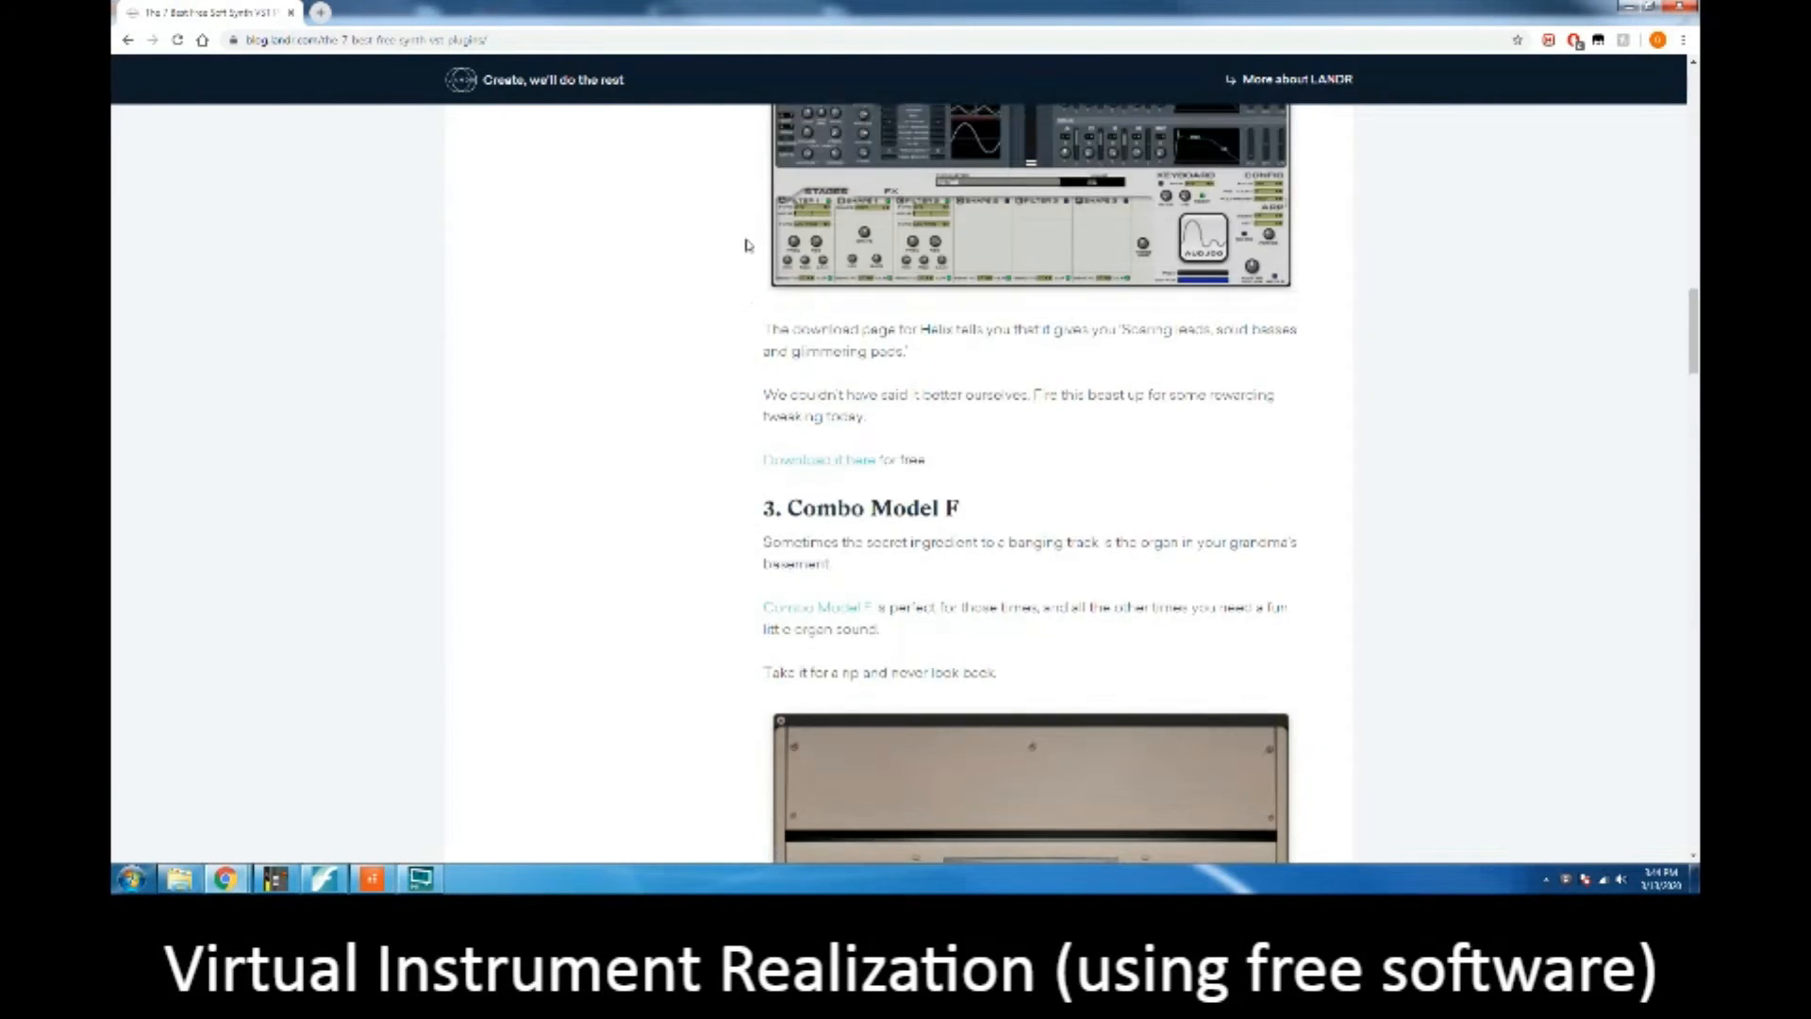
scroll(746, 246, up, 9)
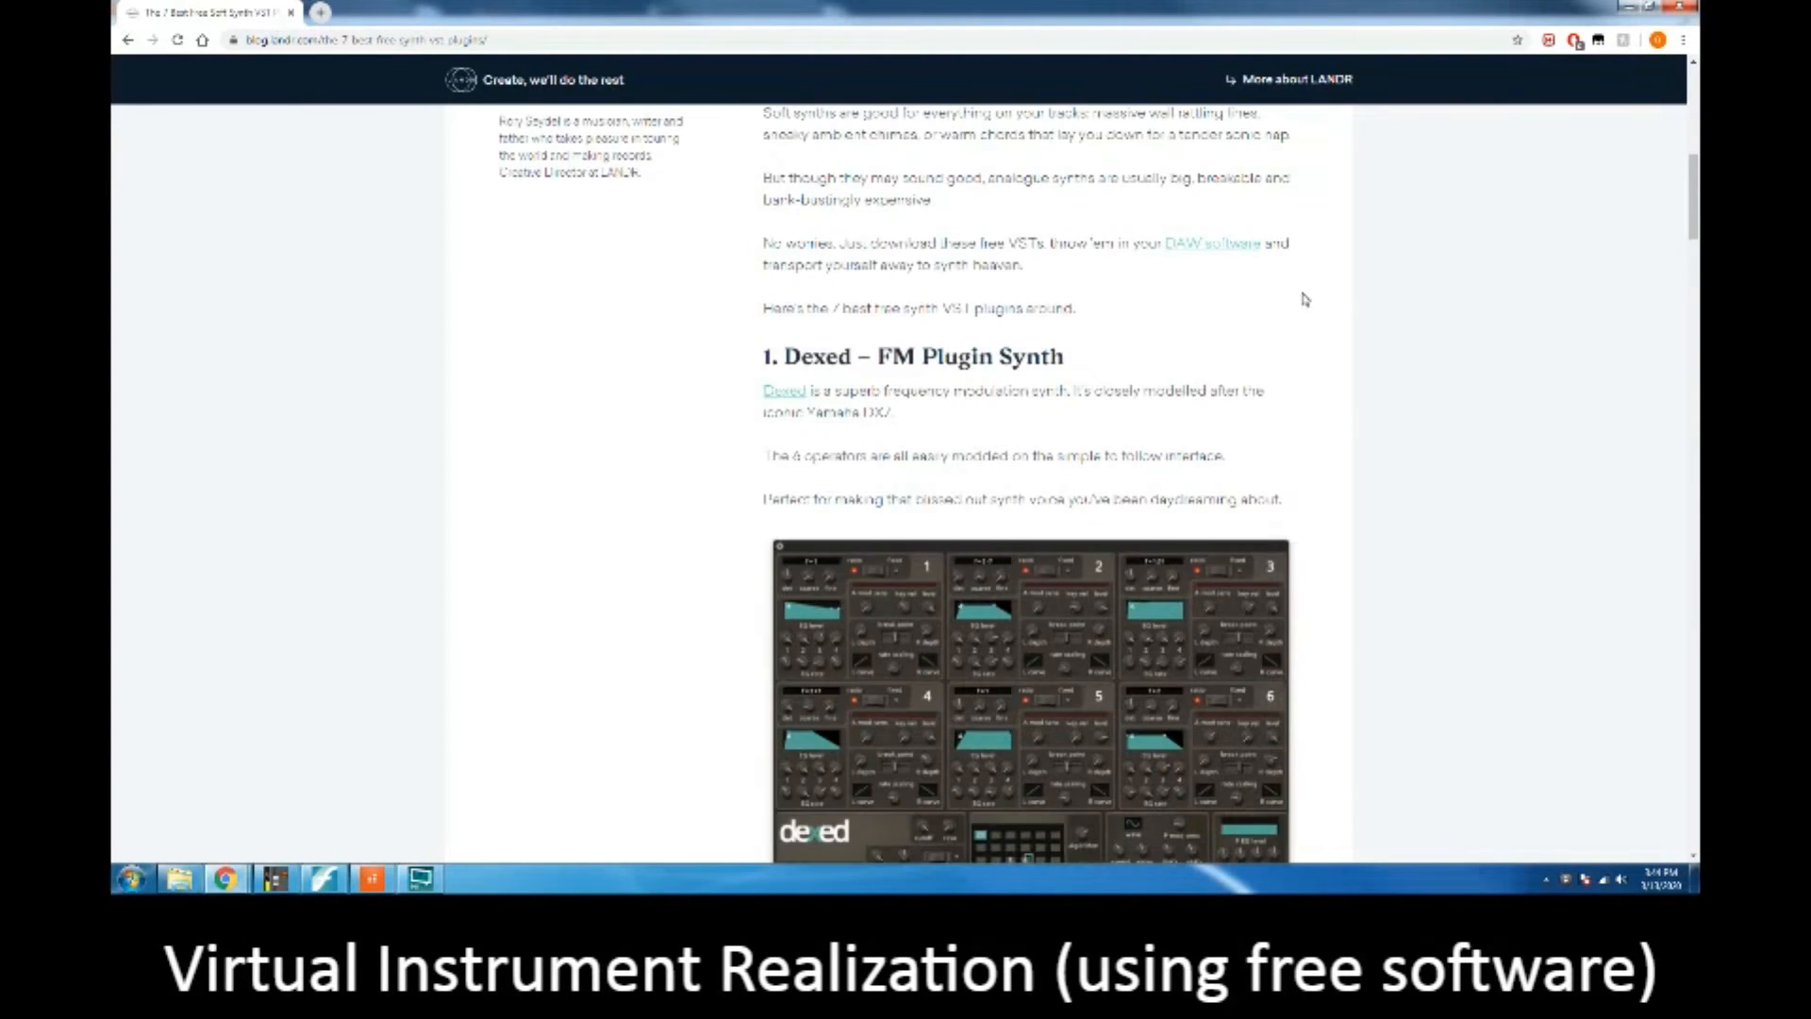
scroll(1557, 173, up, 1)
drag(1692, 143, 1620, 518)
scroll(1254, 445, down, 3)
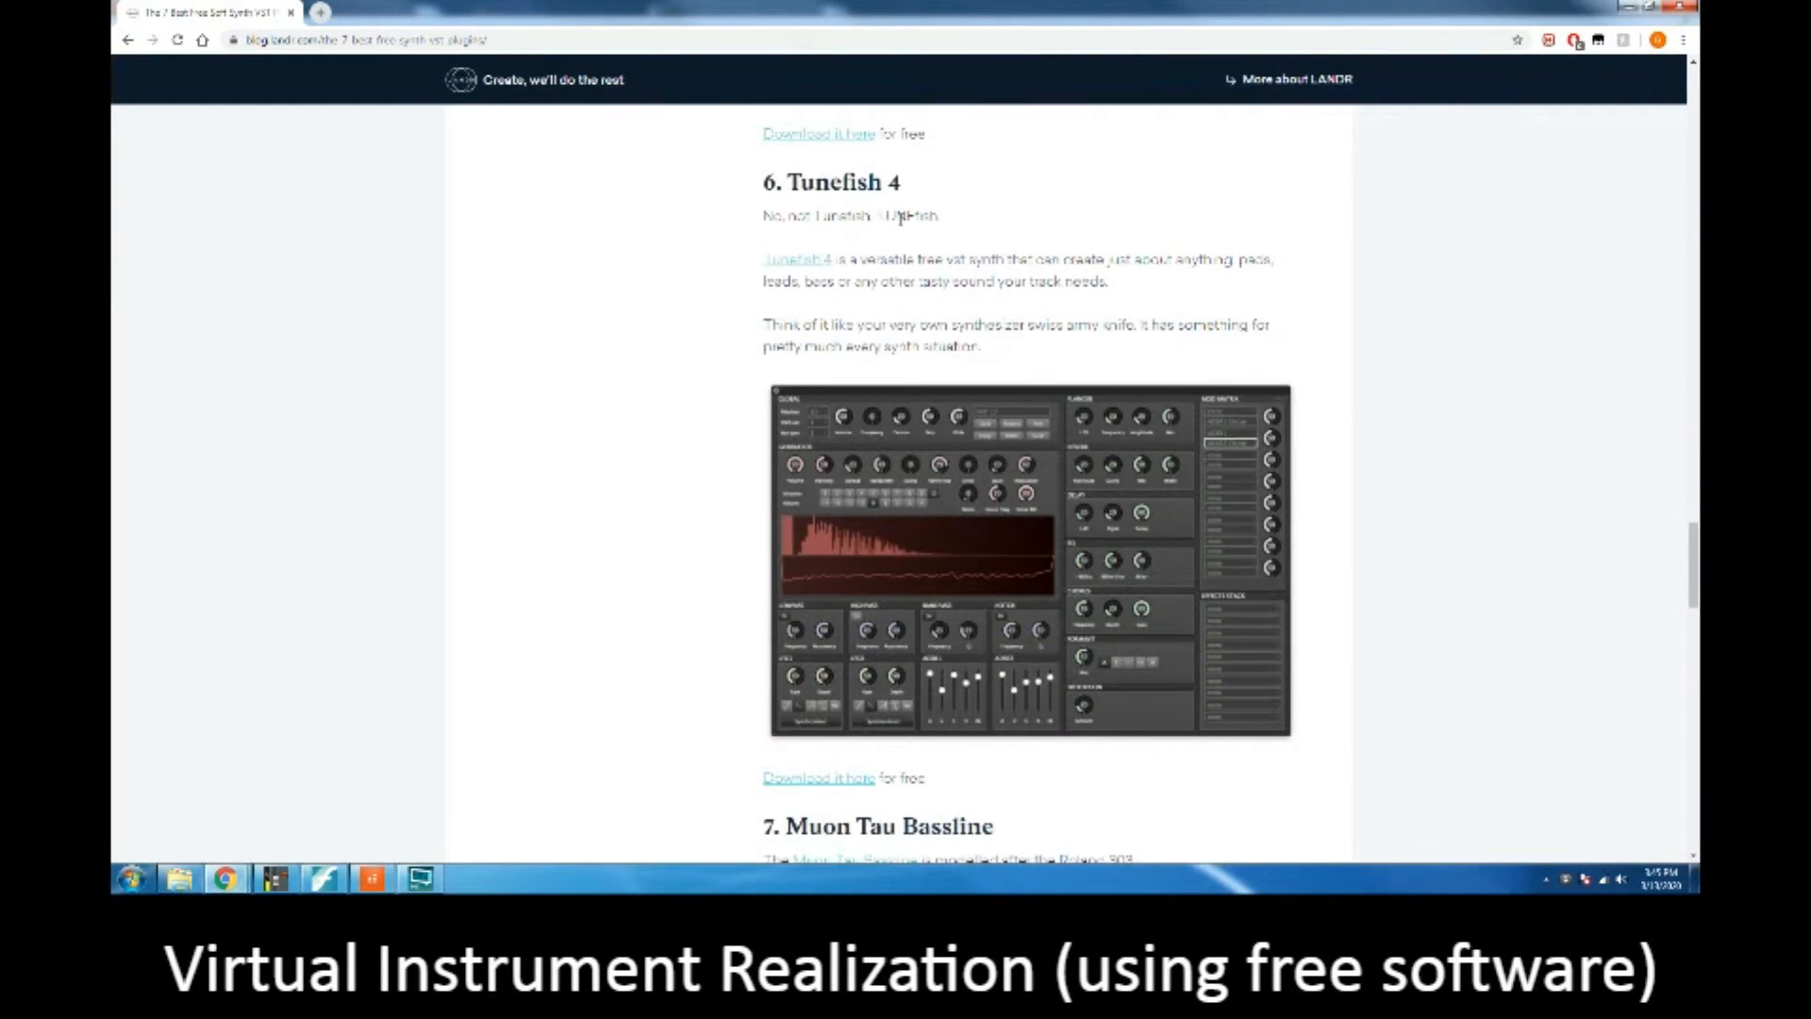
scroll(896, 226, down, 1)
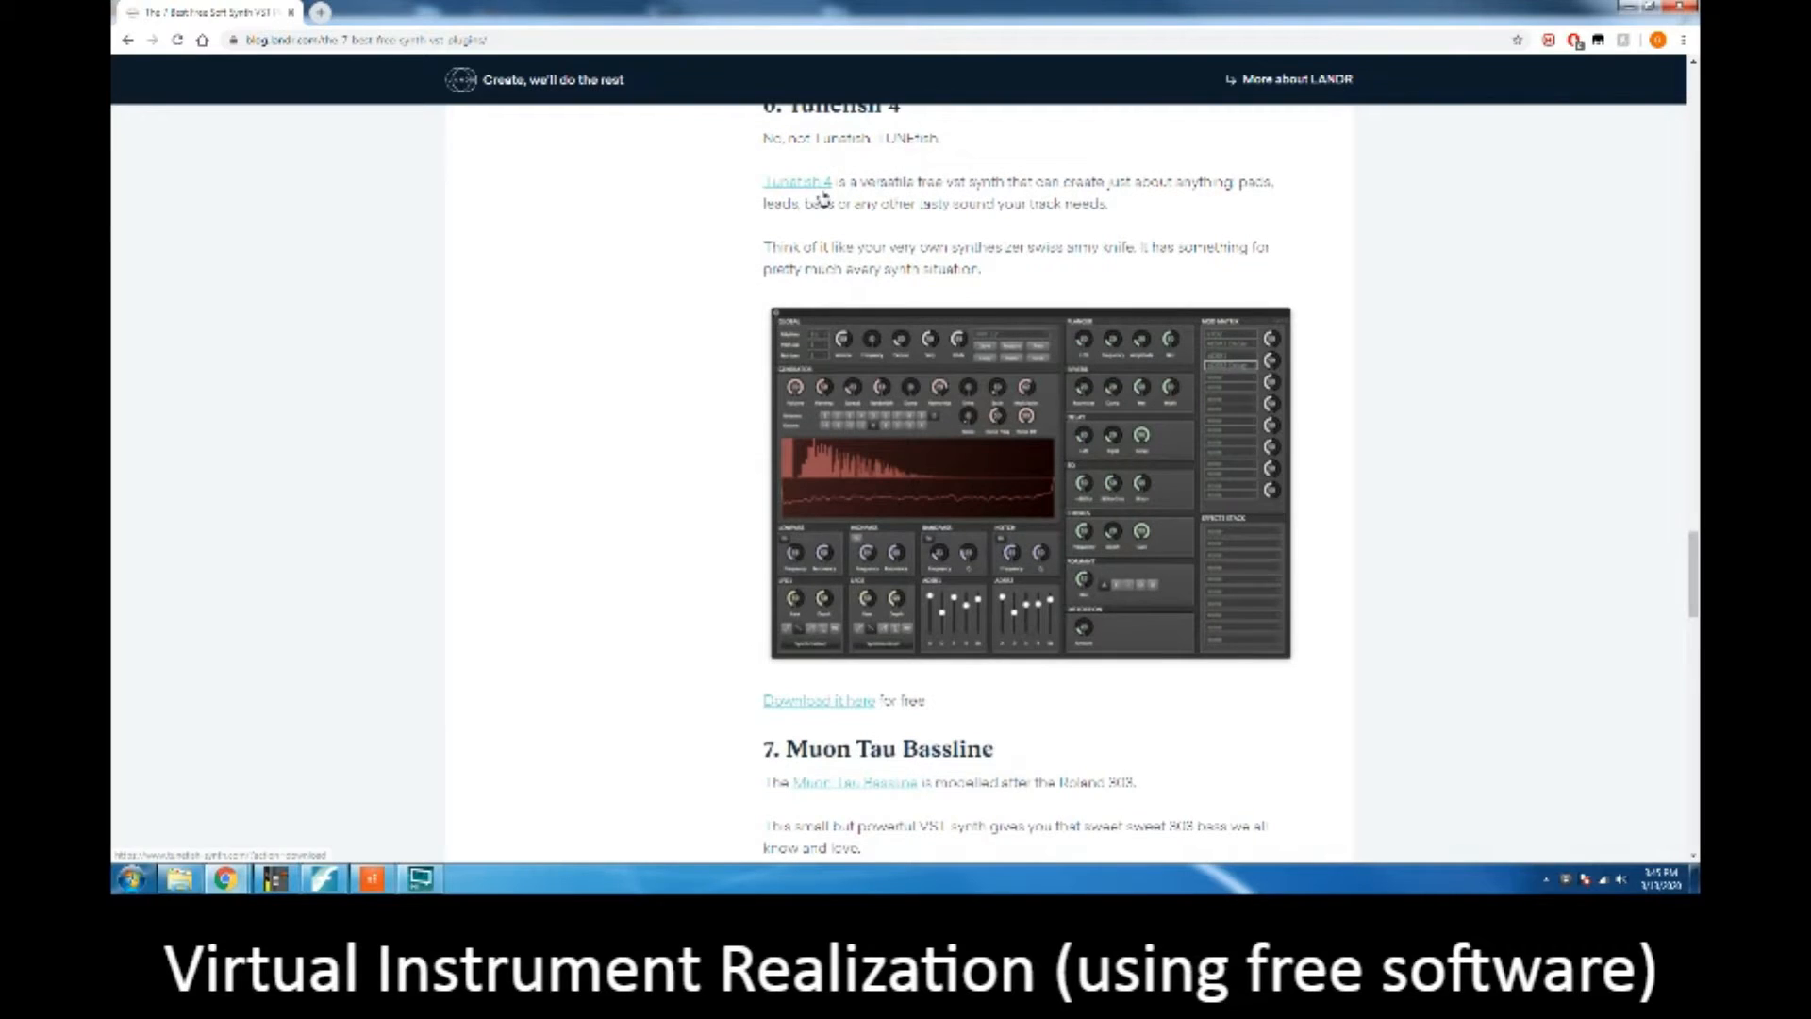
scroll(821, 197, up, 1)
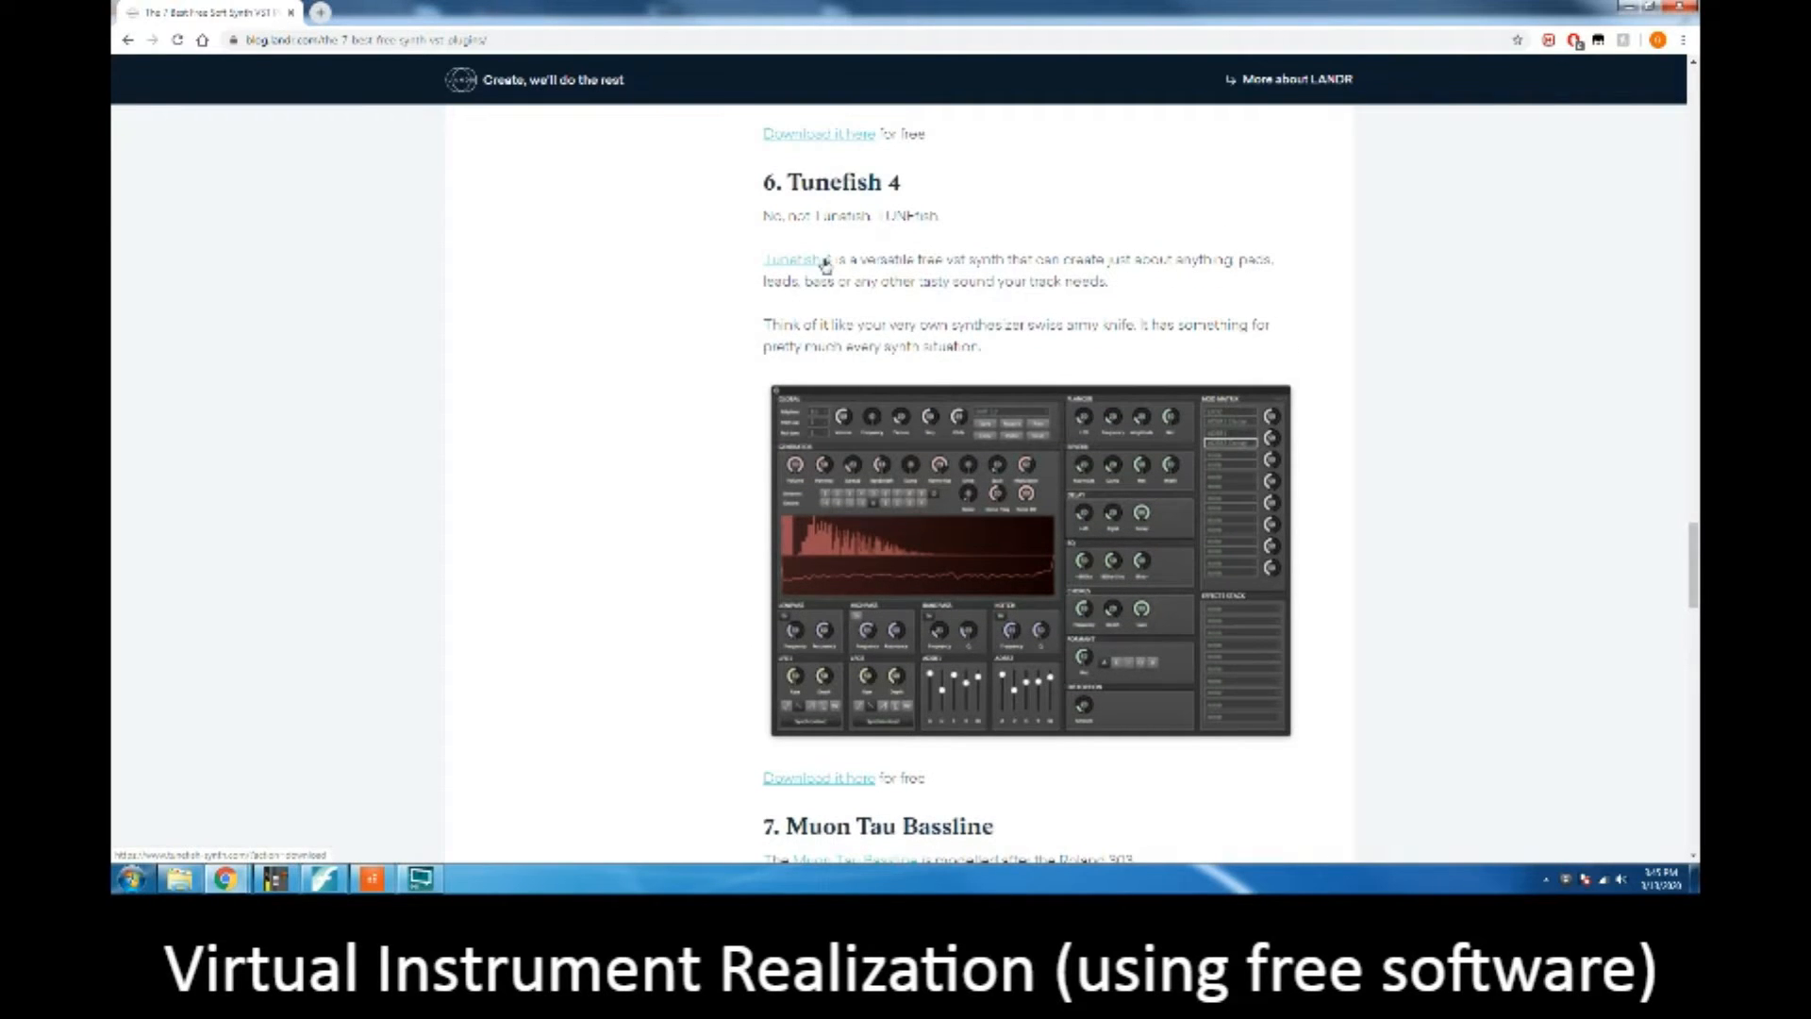
Step: Follow the article's Tunefish 4 link and open the download page of the Tunefish Synth site
click(825, 265)
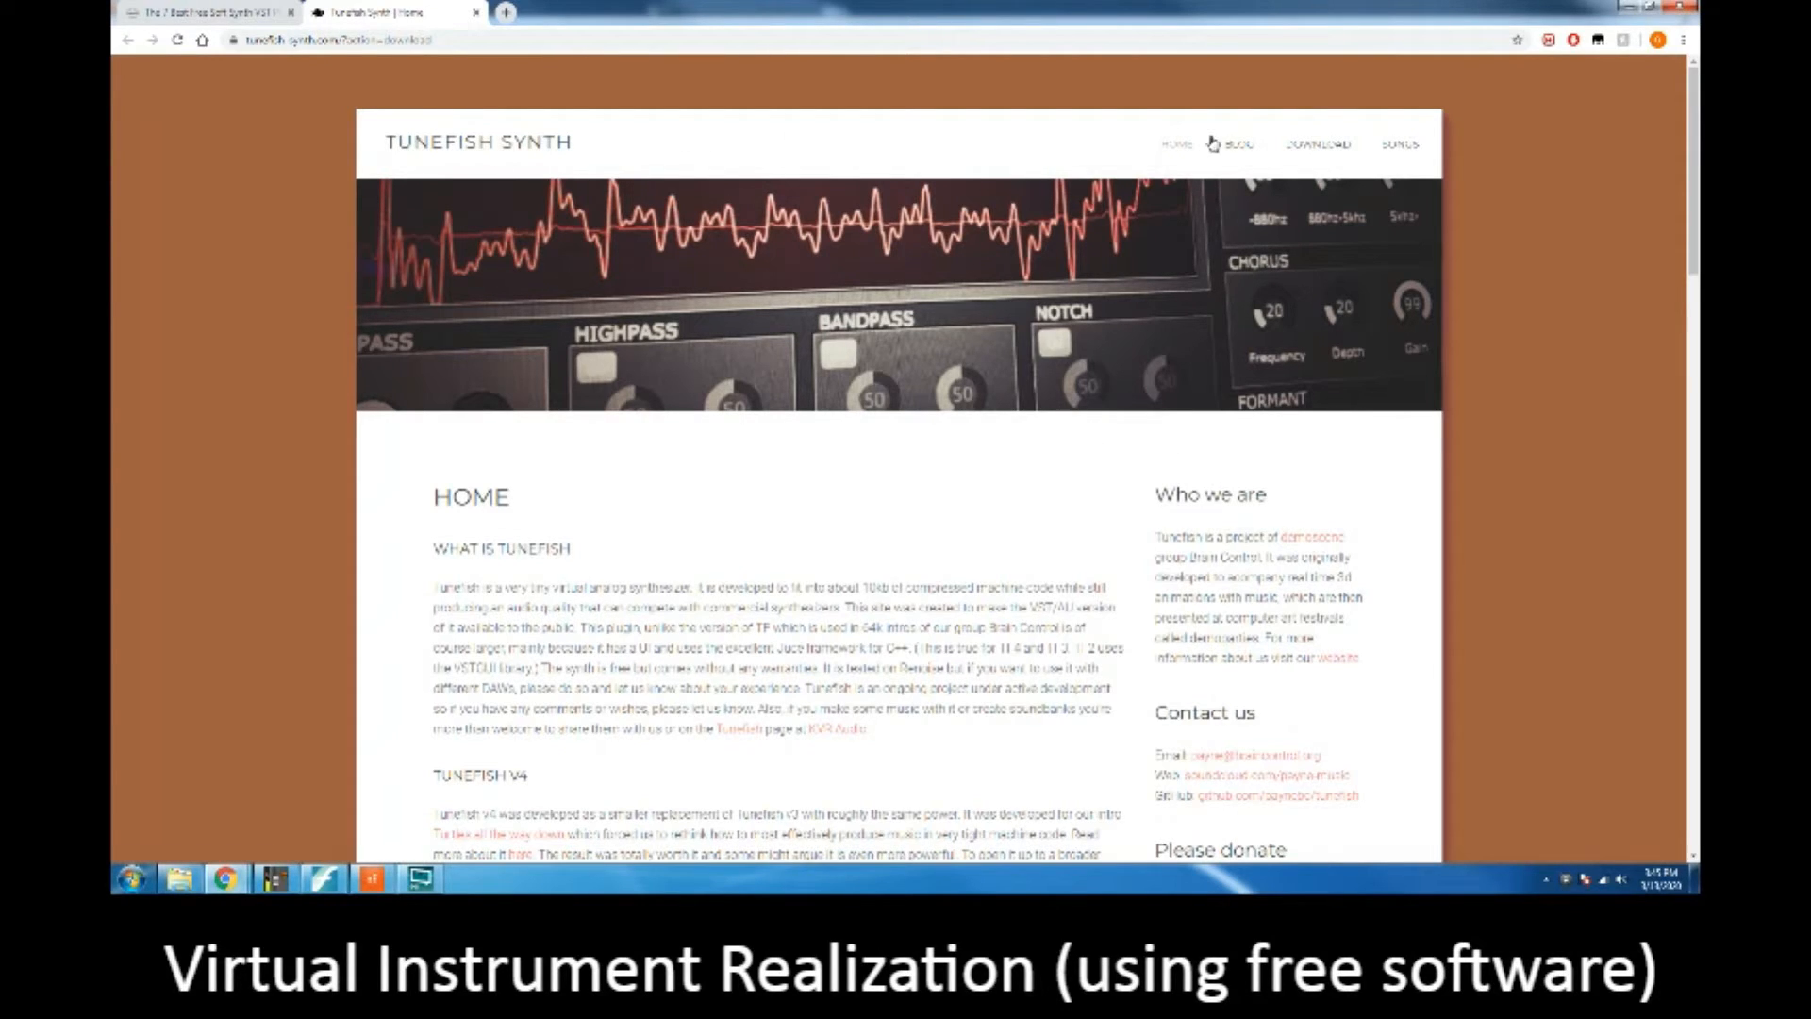
click(1335, 151)
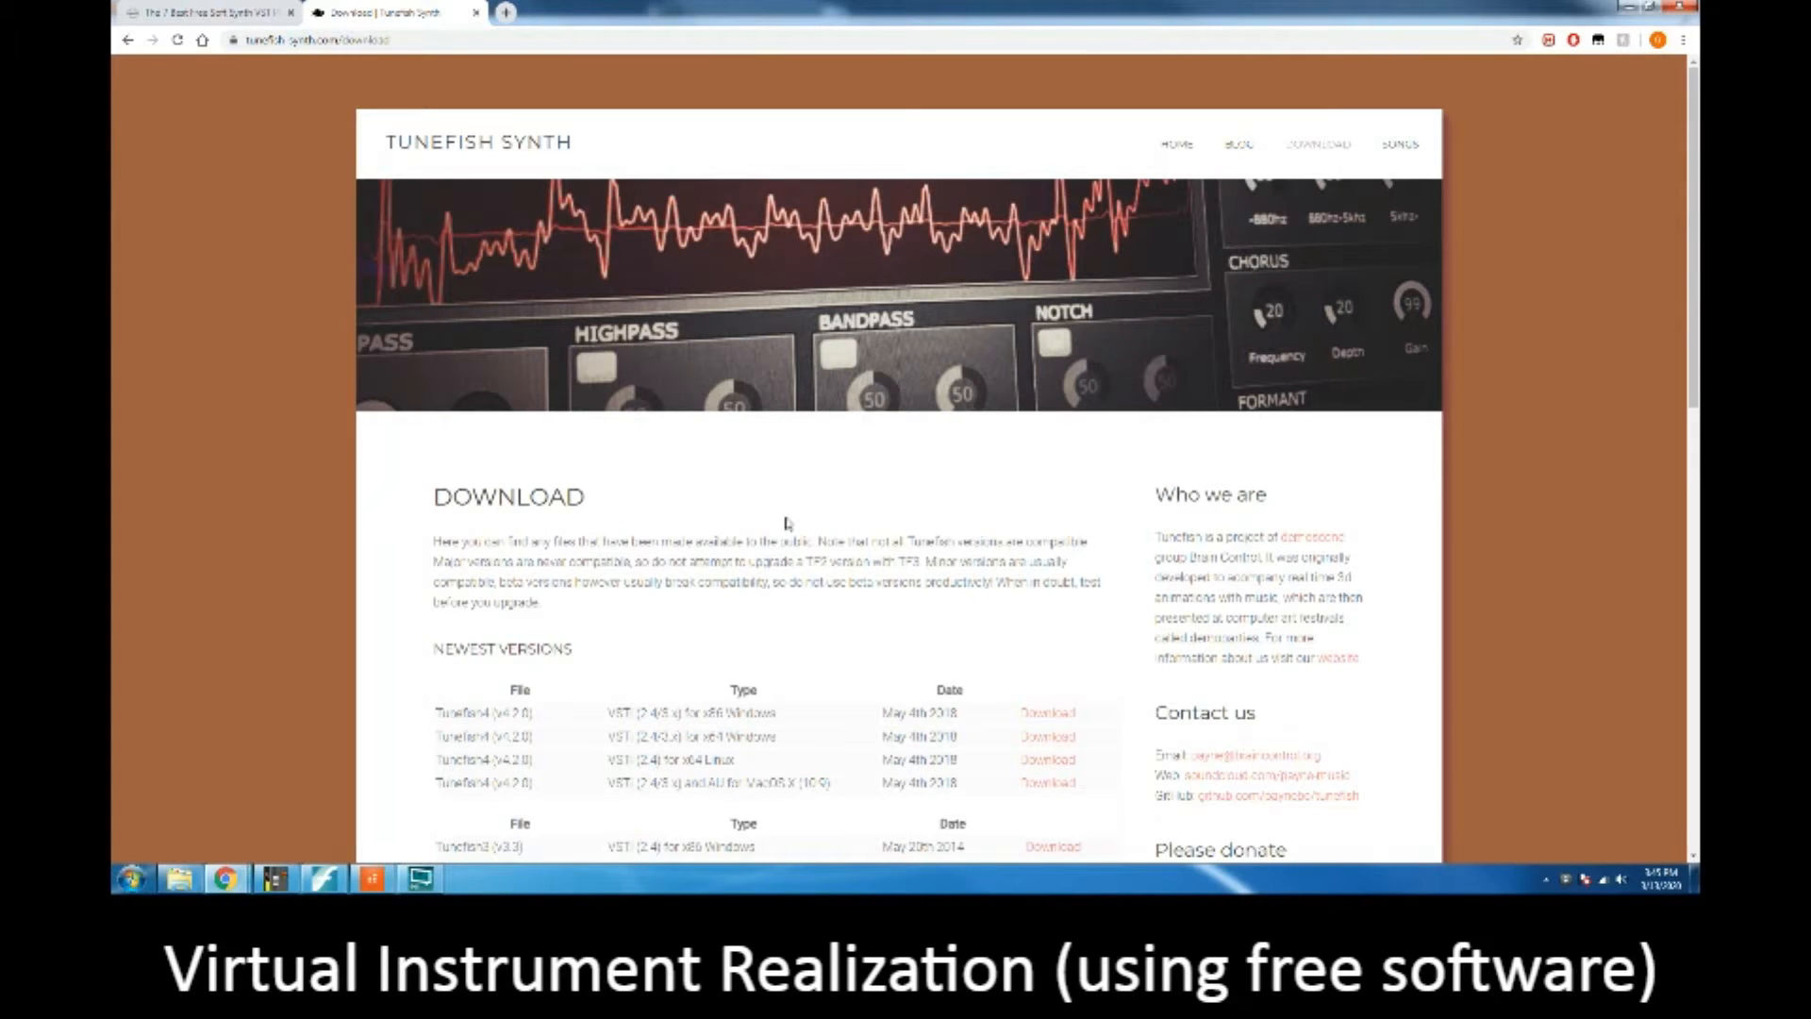
scroll(763, 524, down, 4)
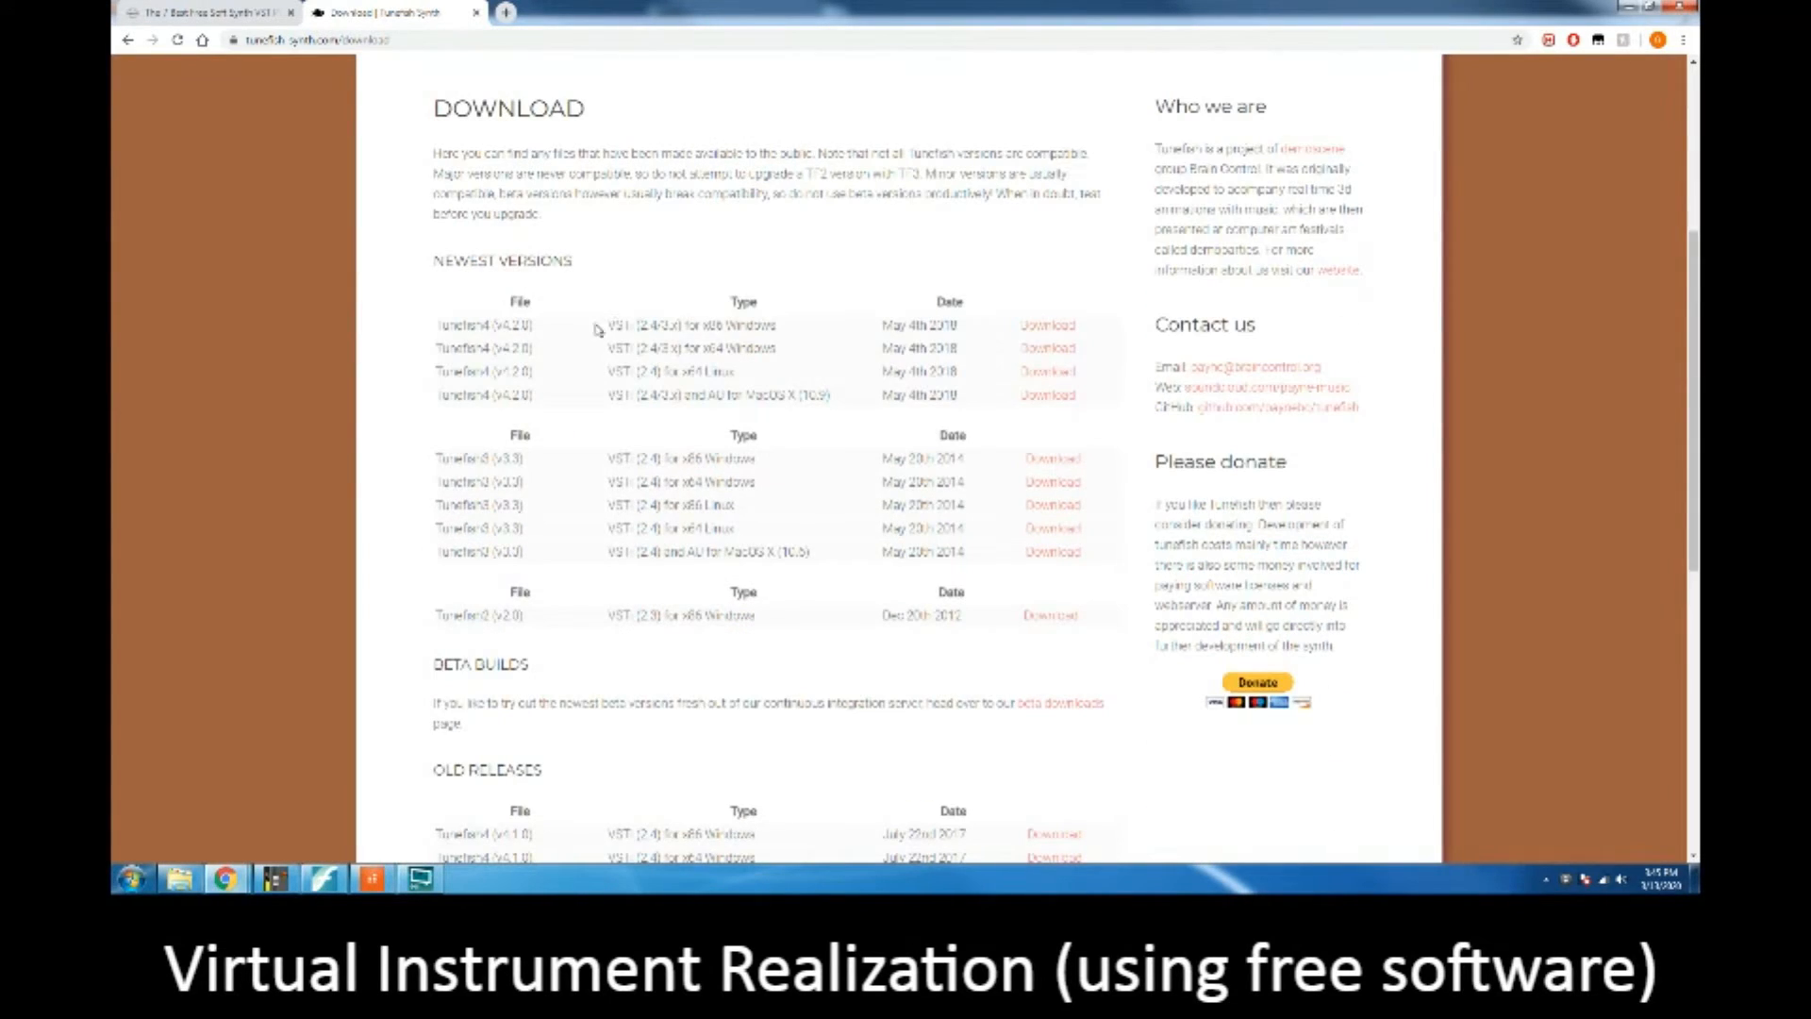
Step: Download the Tunefish4 v4.2.0 VST build for x64 Windows and save the zip archive to the Desktop
drag(596, 327, 819, 394)
click(814, 391)
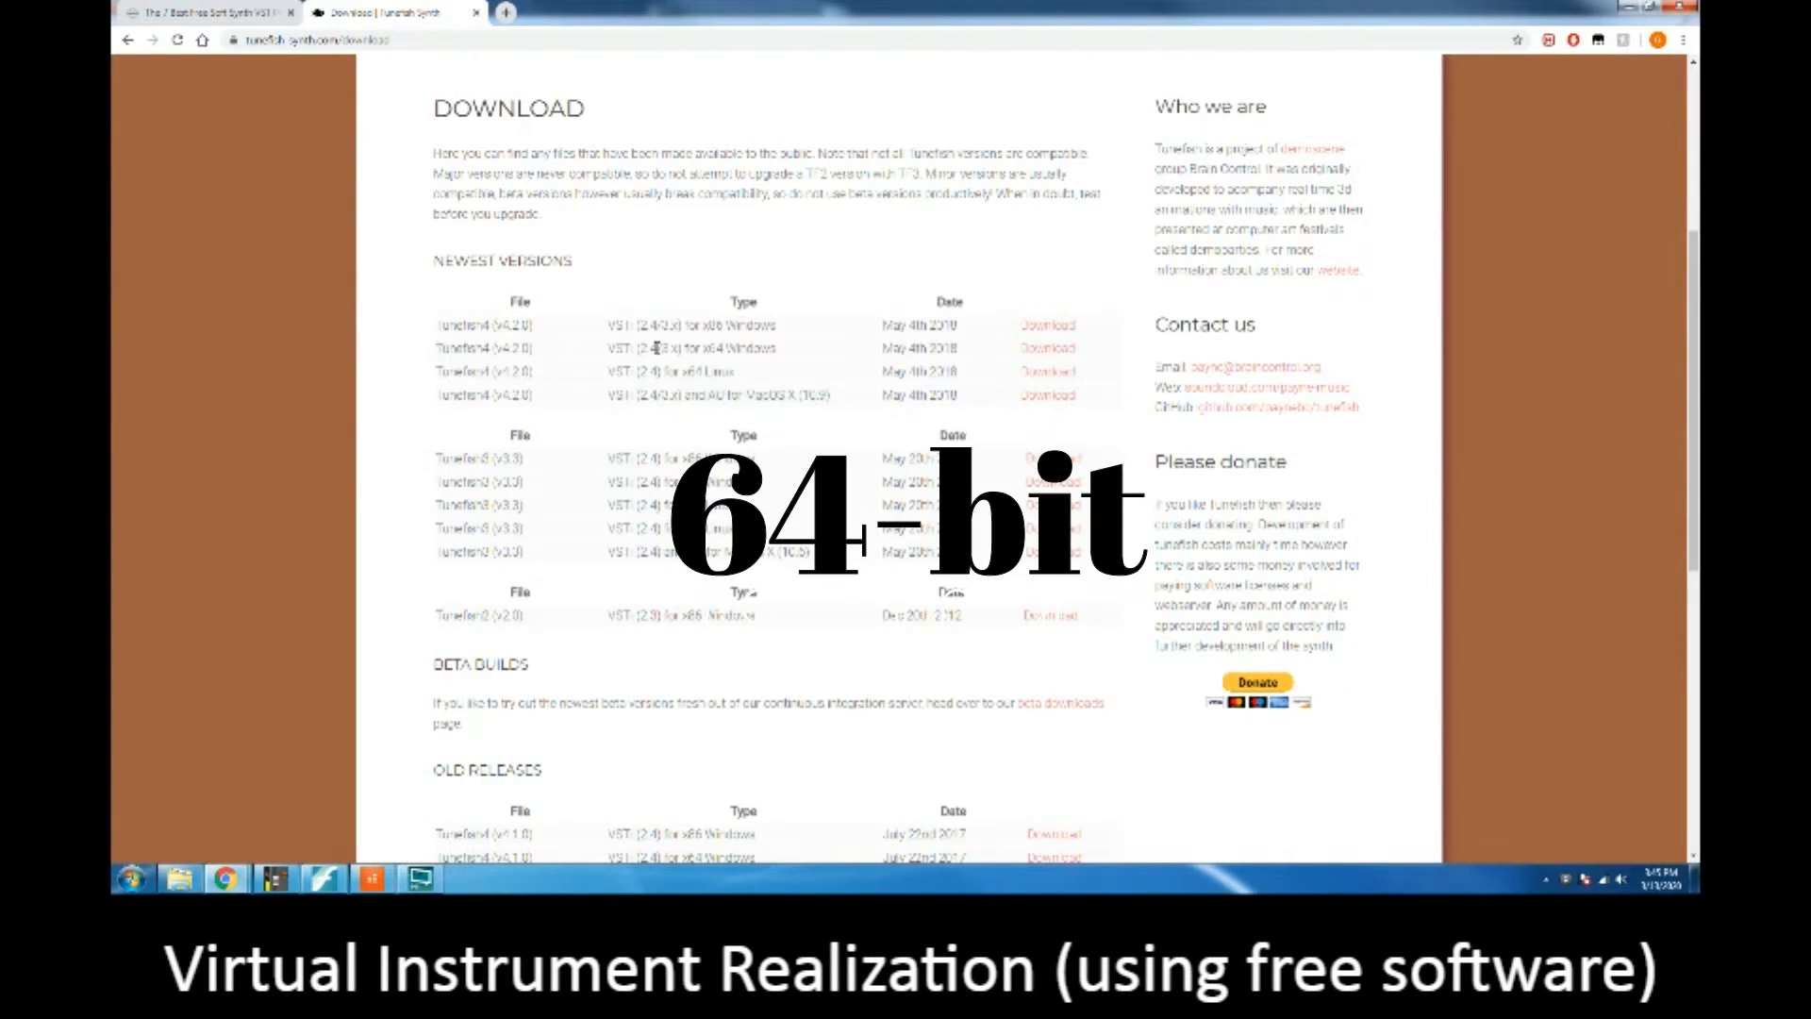
drag(657, 348, 784, 353)
click(1045, 349)
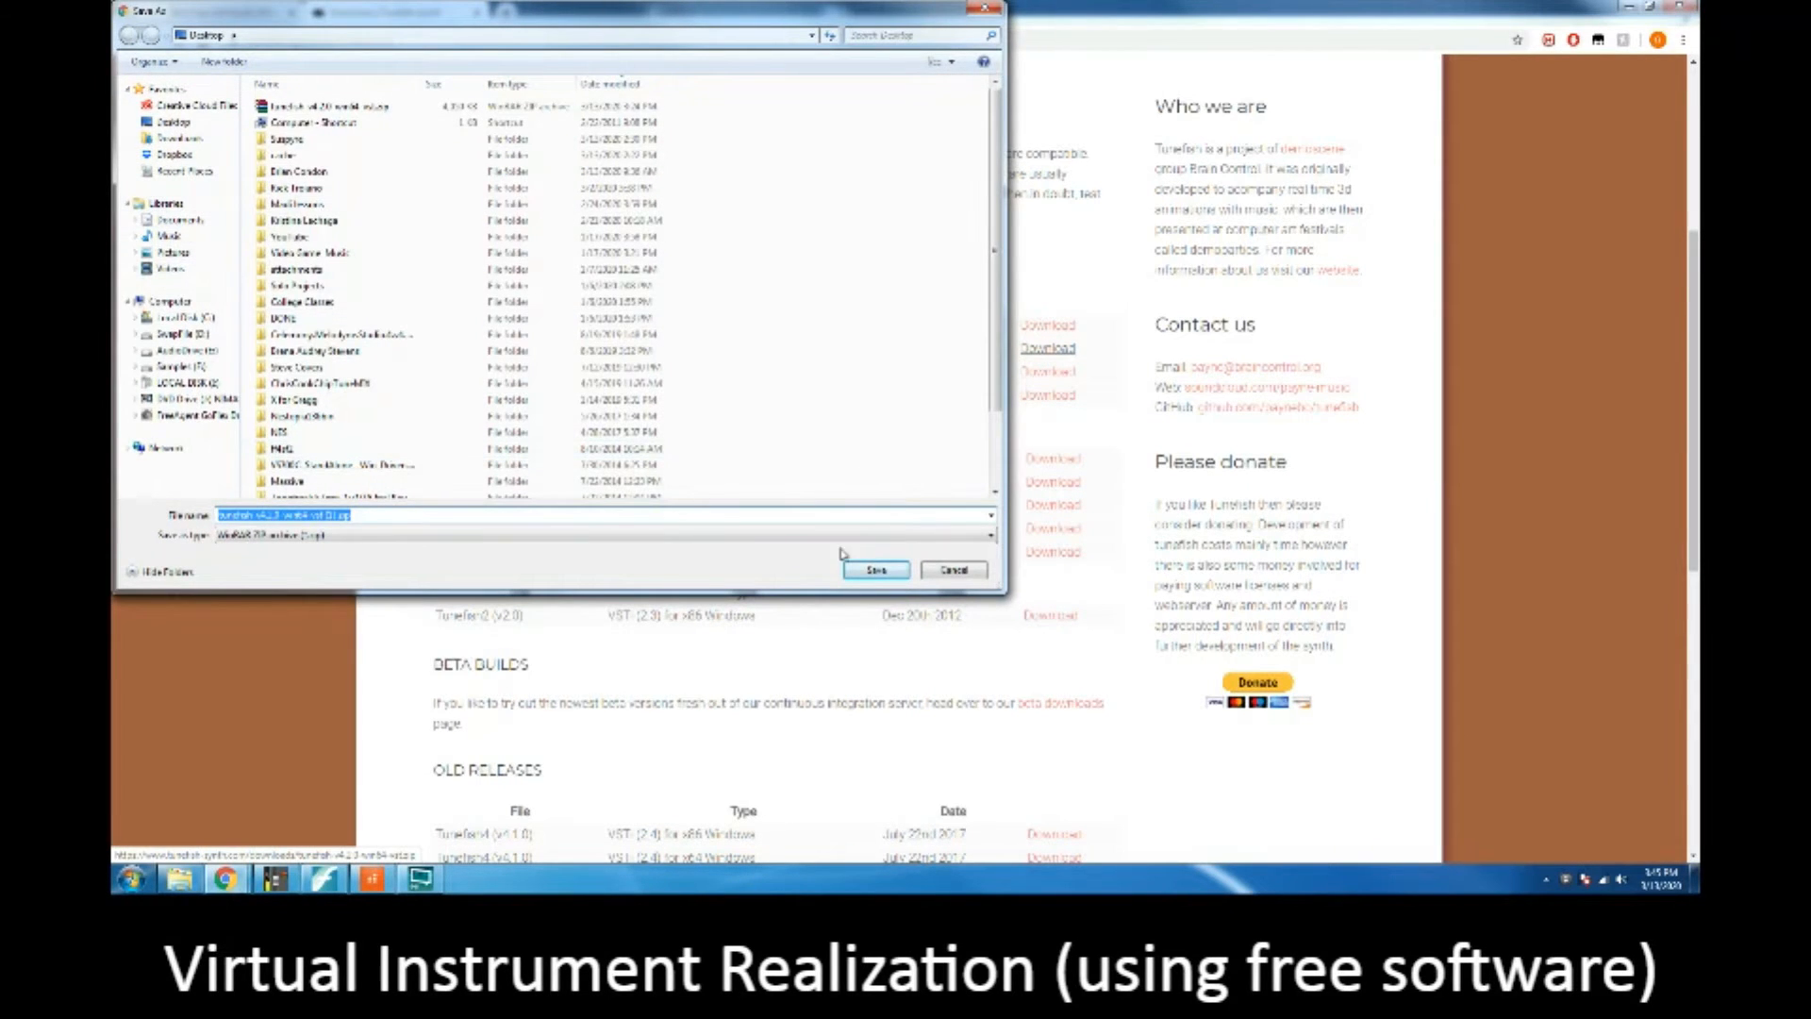
click(875, 571)
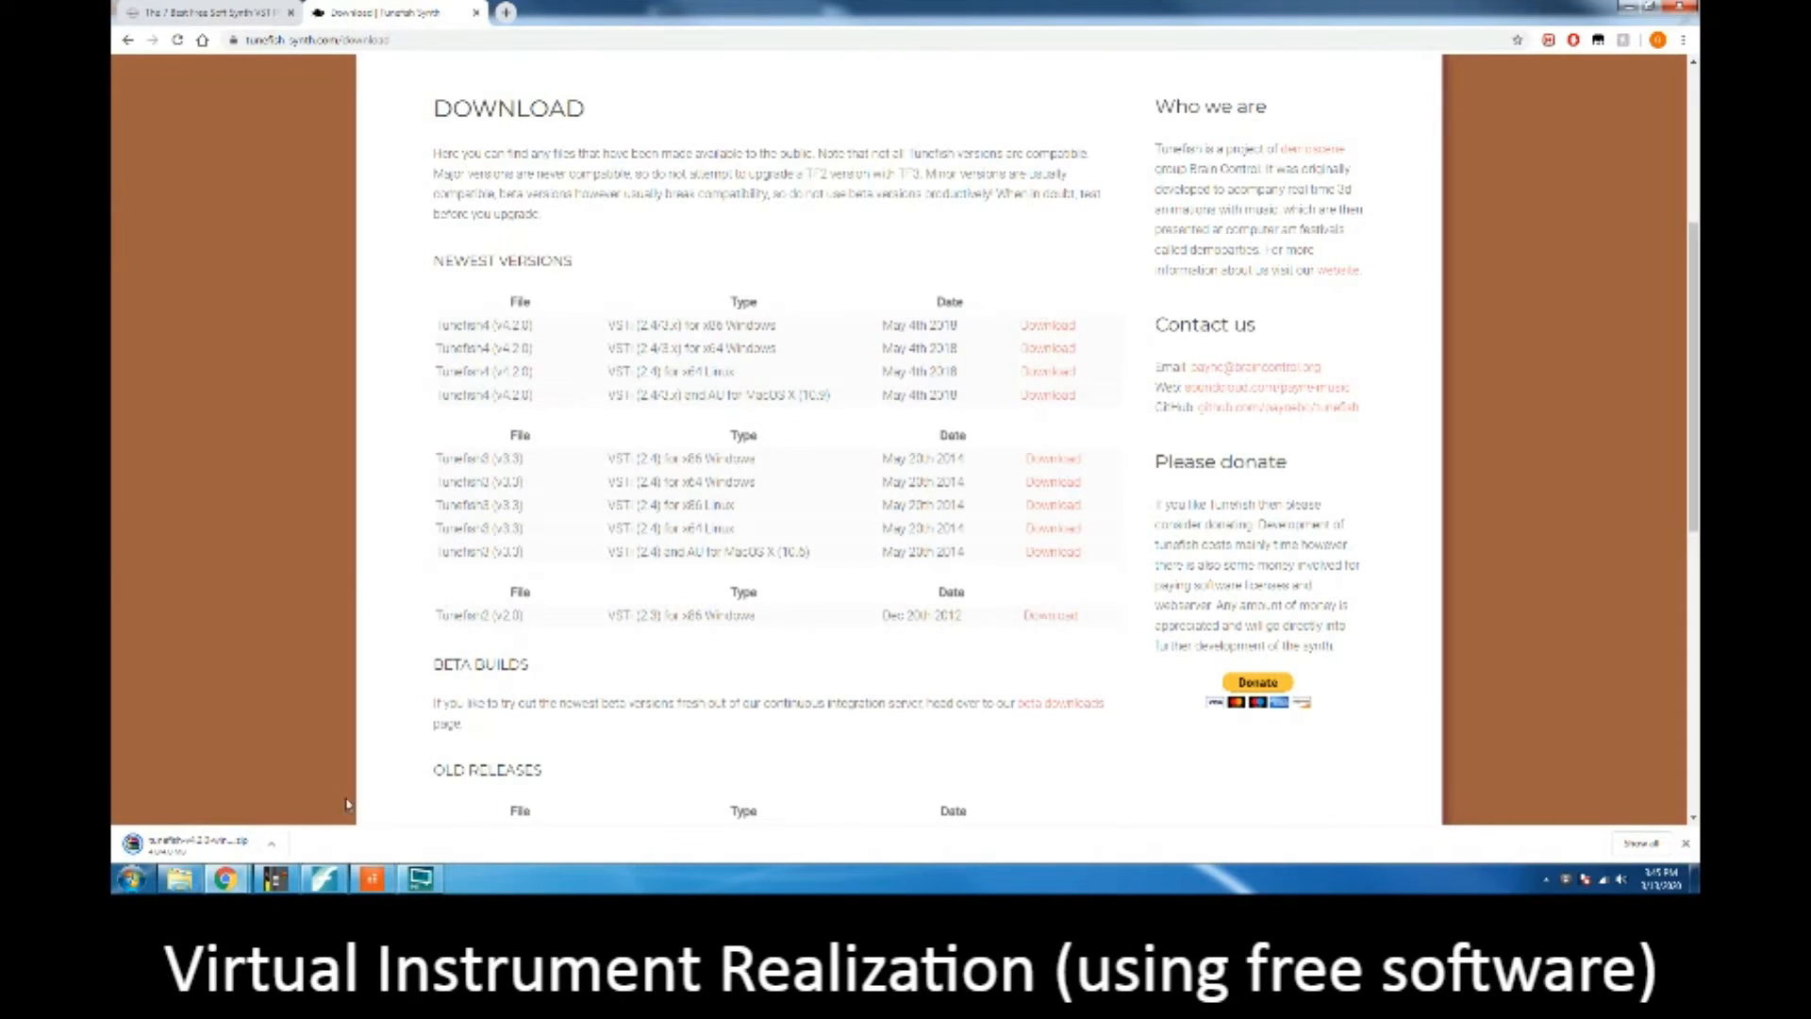
Step: Open the downloaded Tunefish zip archive and point out the Tunefish4.dll plugin file inside it
click(241, 847)
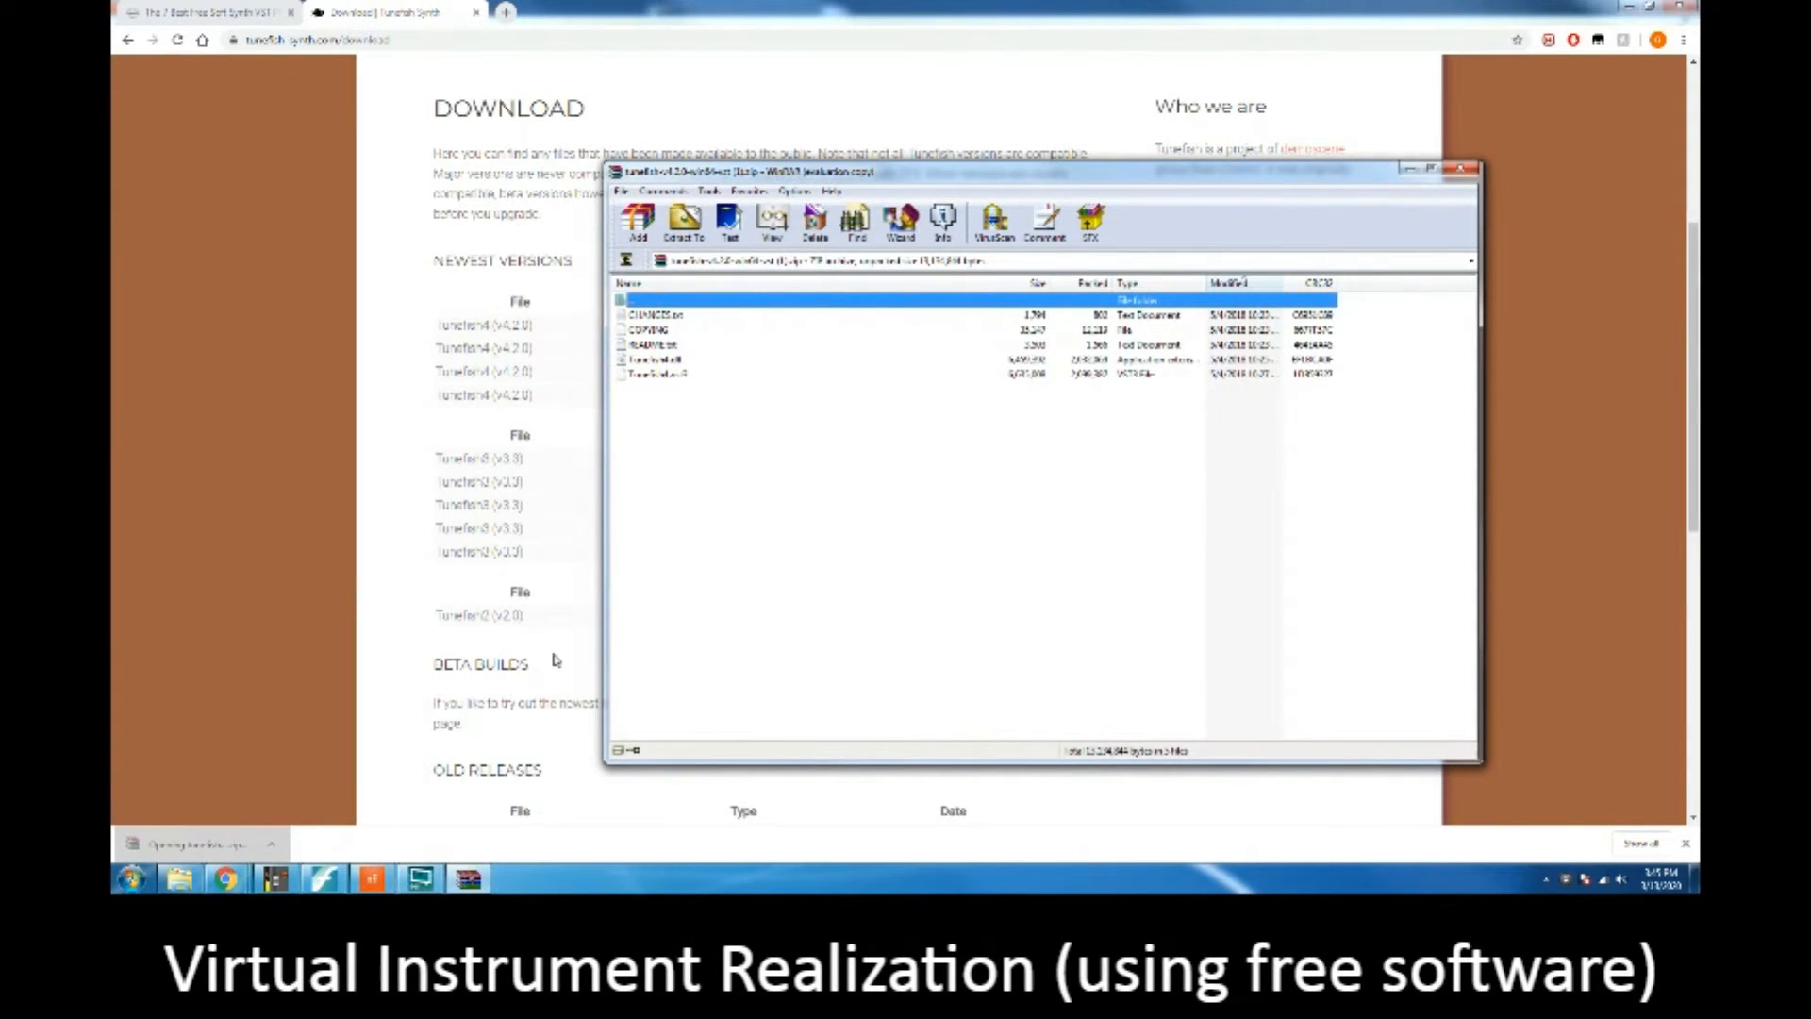
drag(726, 497, 736, 444)
mouse_move(756, 477)
mouse_down()
mouse_move(657, 332)
mouse_move(742, 476)
mouse_up()
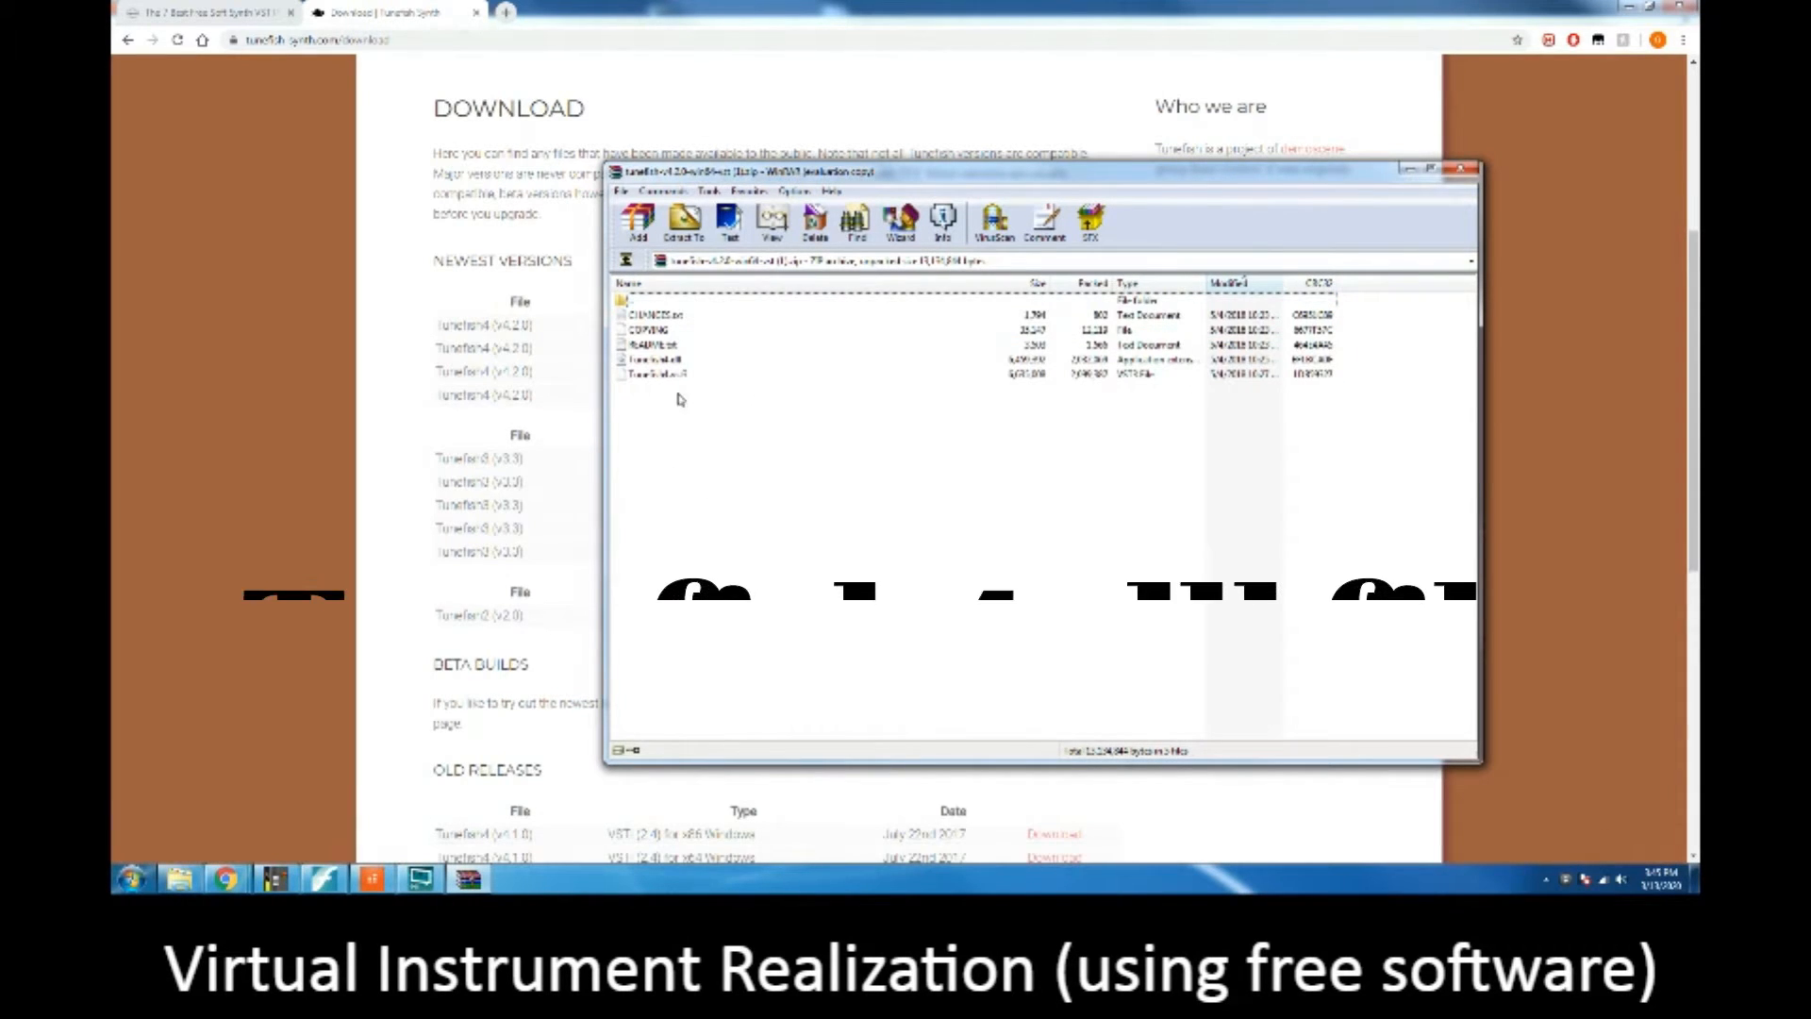
click(674, 361)
click(688, 405)
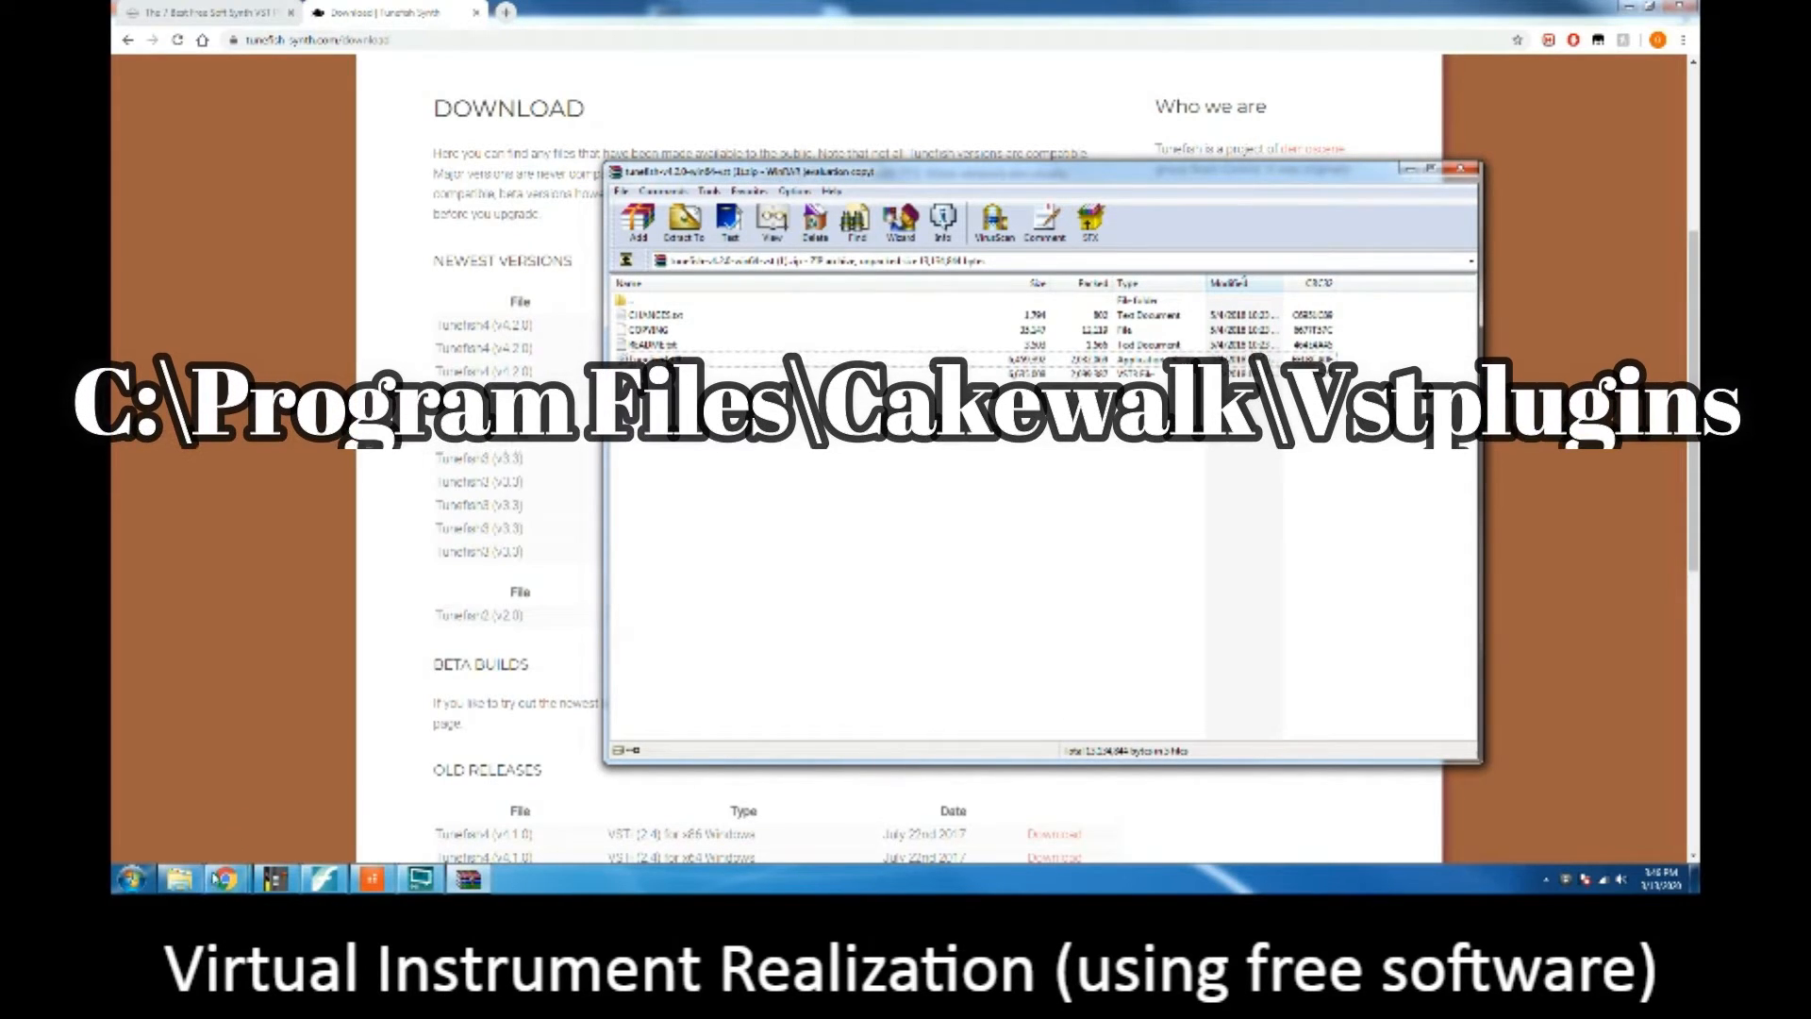
Step: Open the folder C:\Program Files\Cakewalk\Vstplugins in Windows Explorer
click(188, 878)
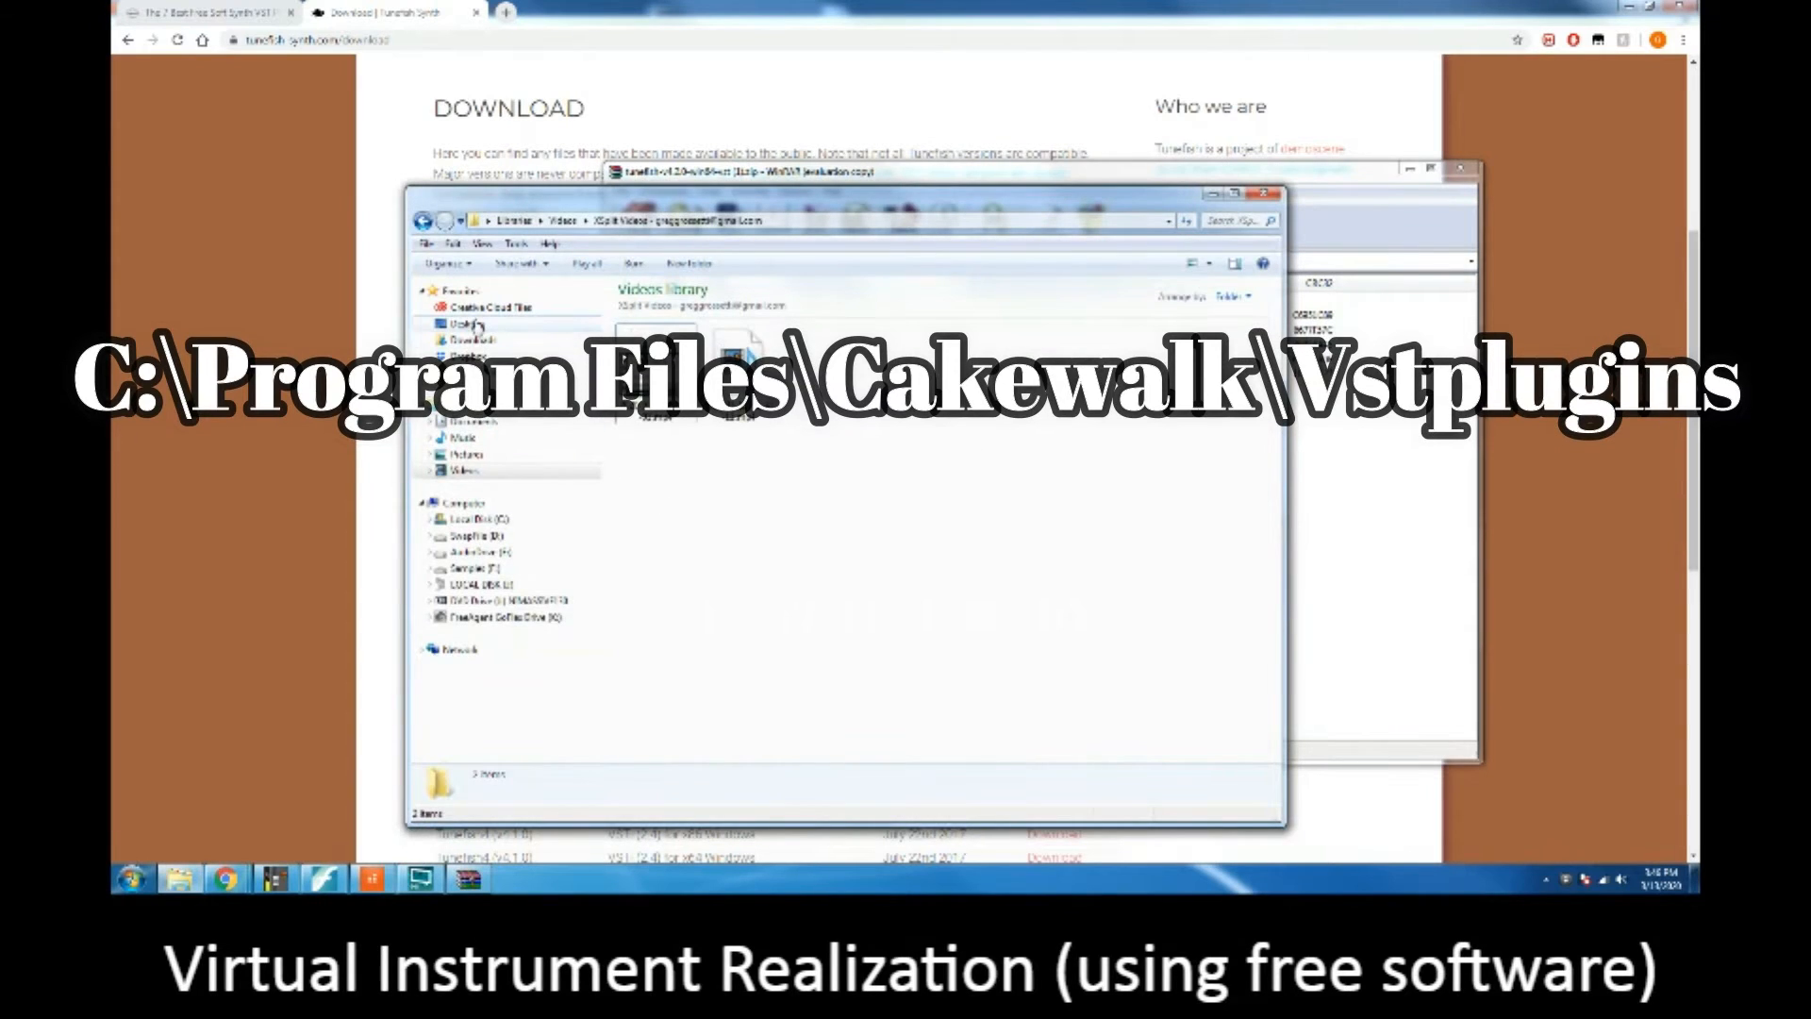
click(477, 324)
click(478, 519)
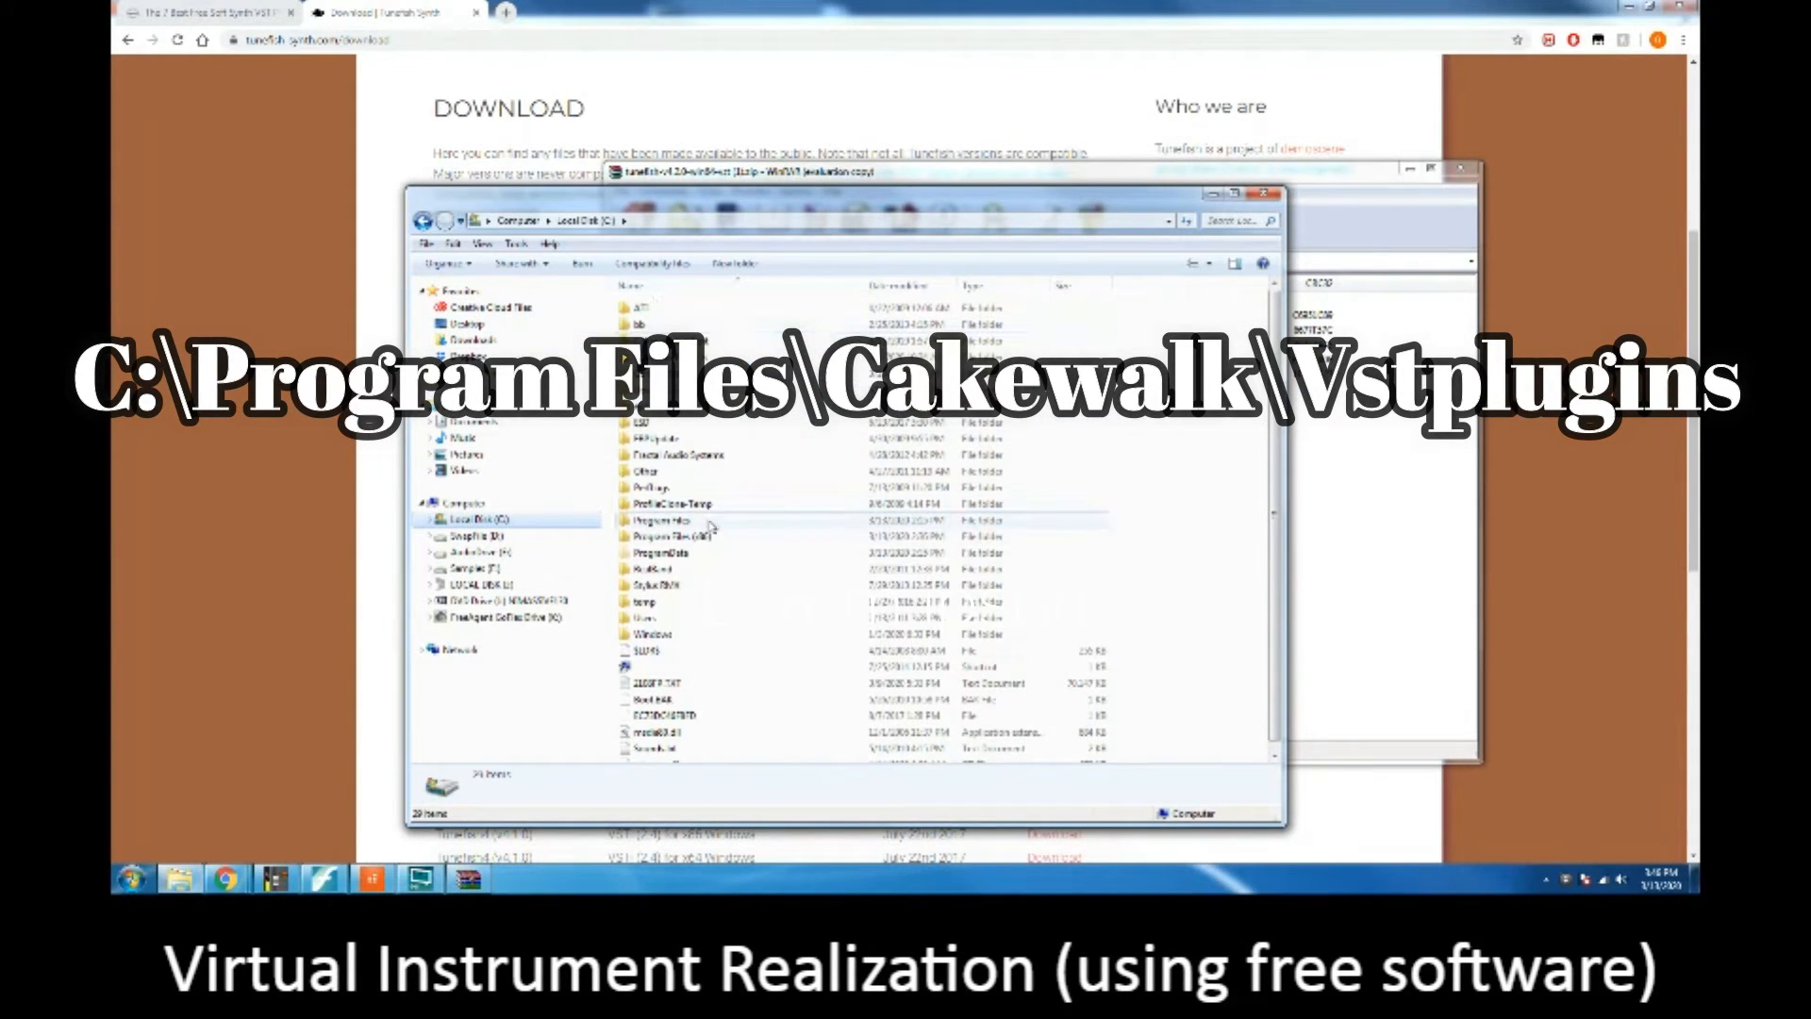
double_click(710, 526)
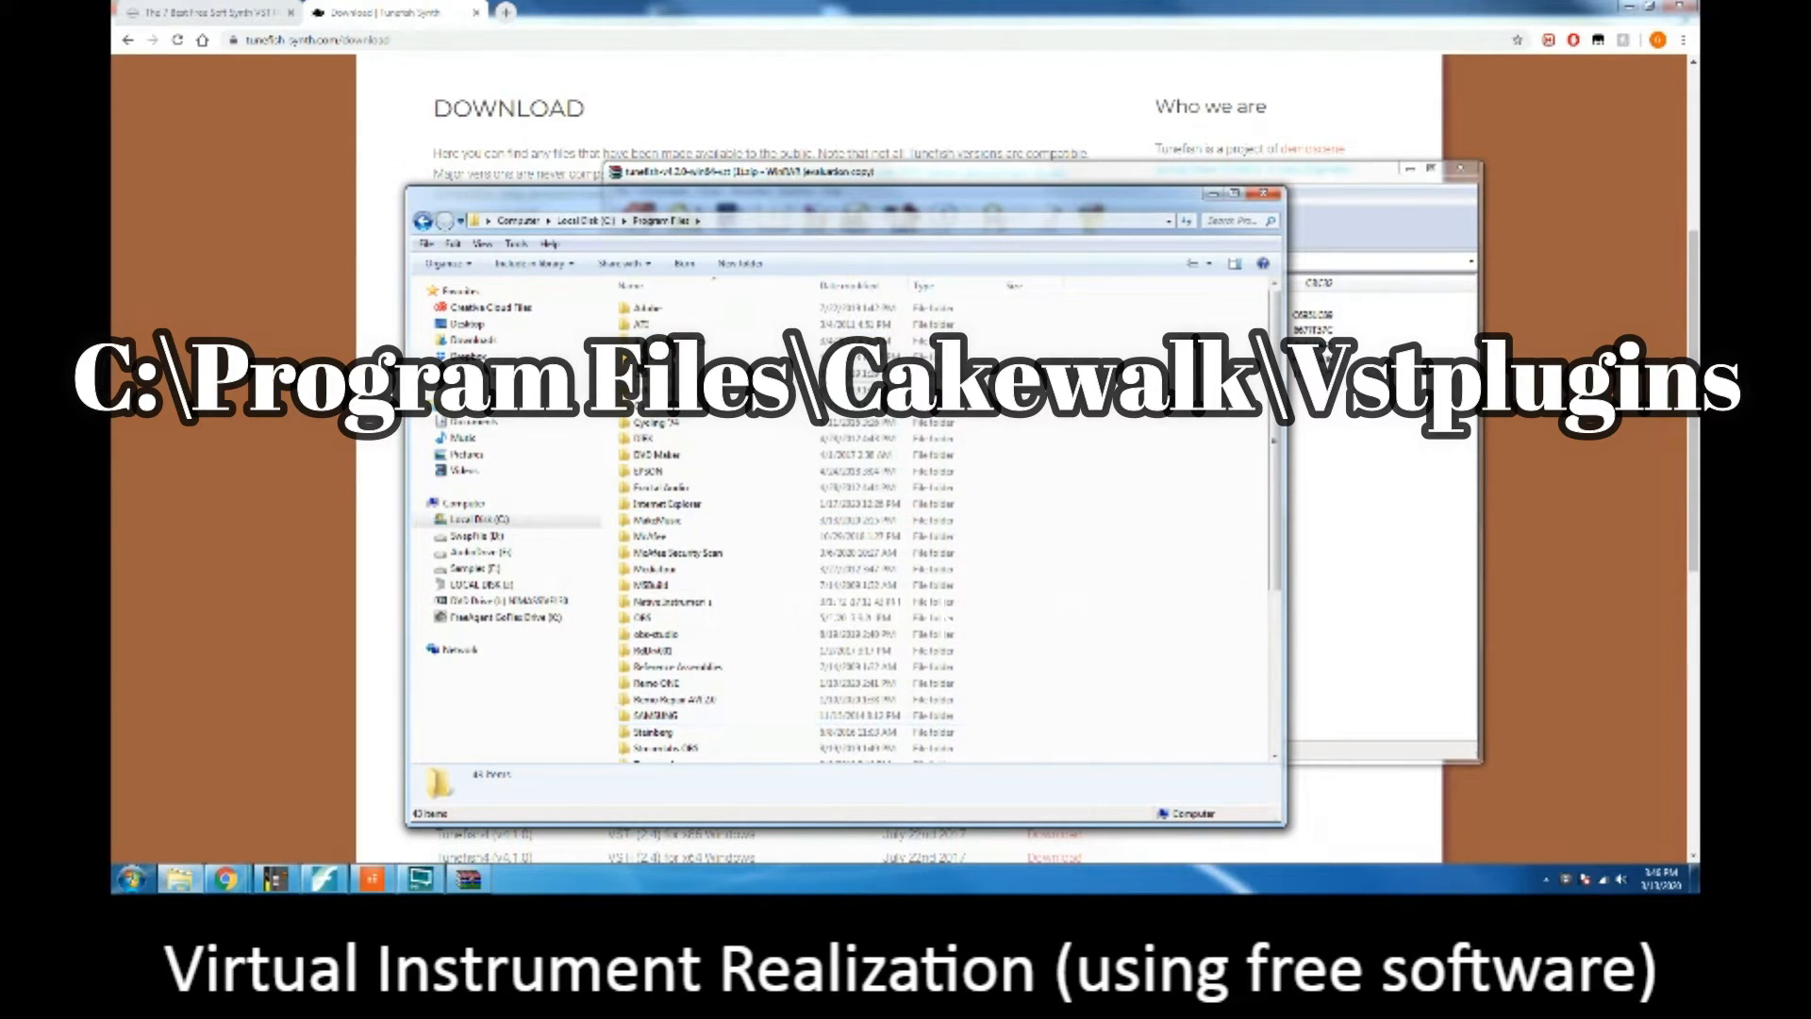
double_click(692, 389)
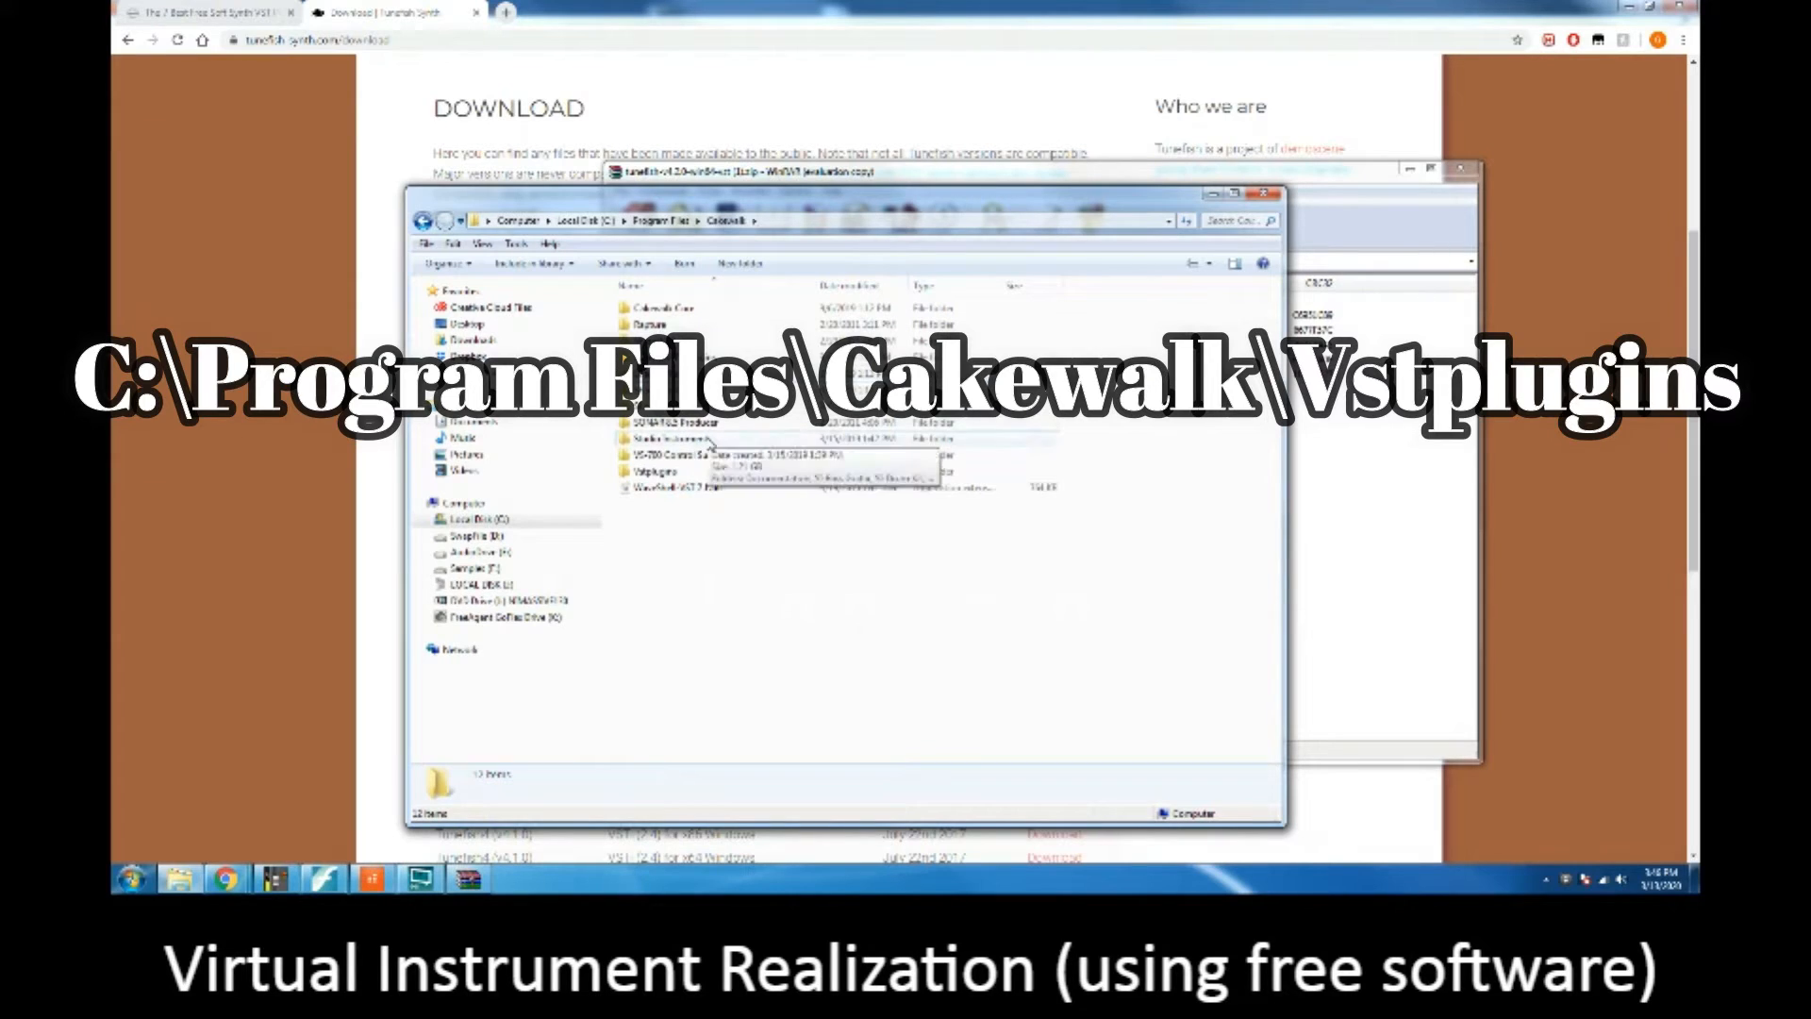
double_click(677, 471)
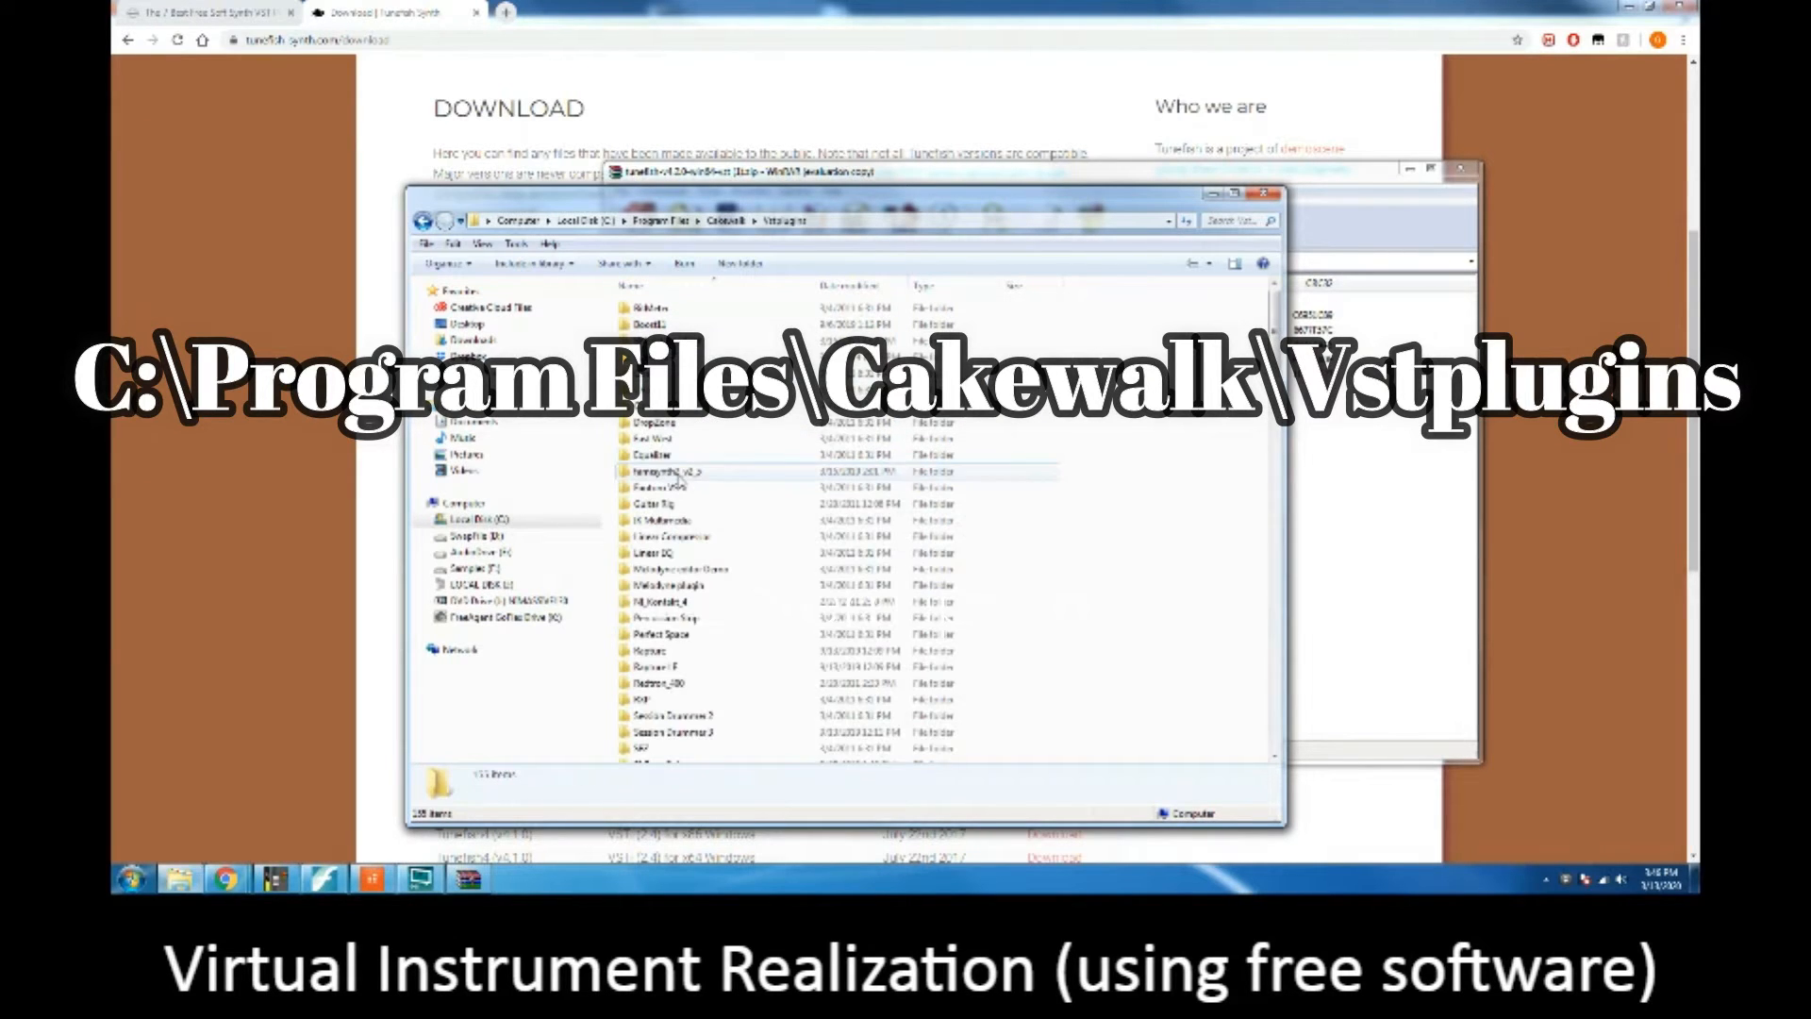
Step: Go back to the C: drive's root and retrace the path through Program Files and Cakewalk to Vstplugins
click(585, 221)
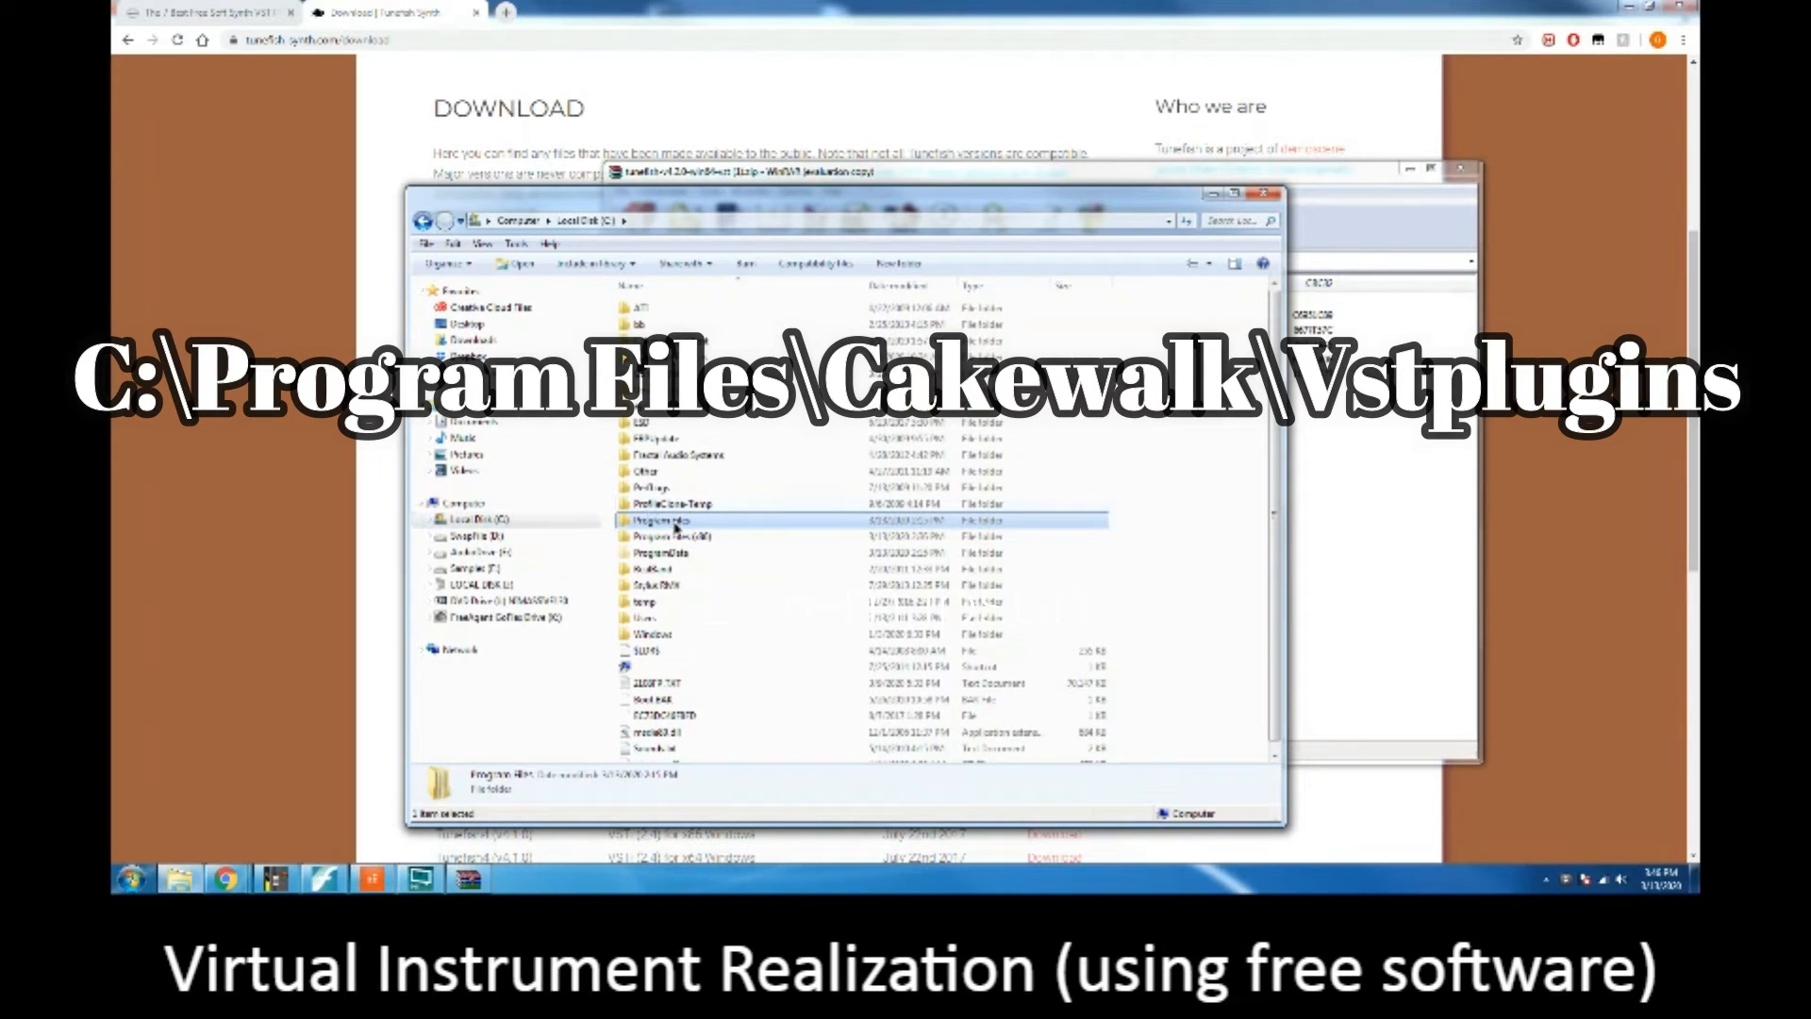
double_click(663, 524)
double_click(663, 373)
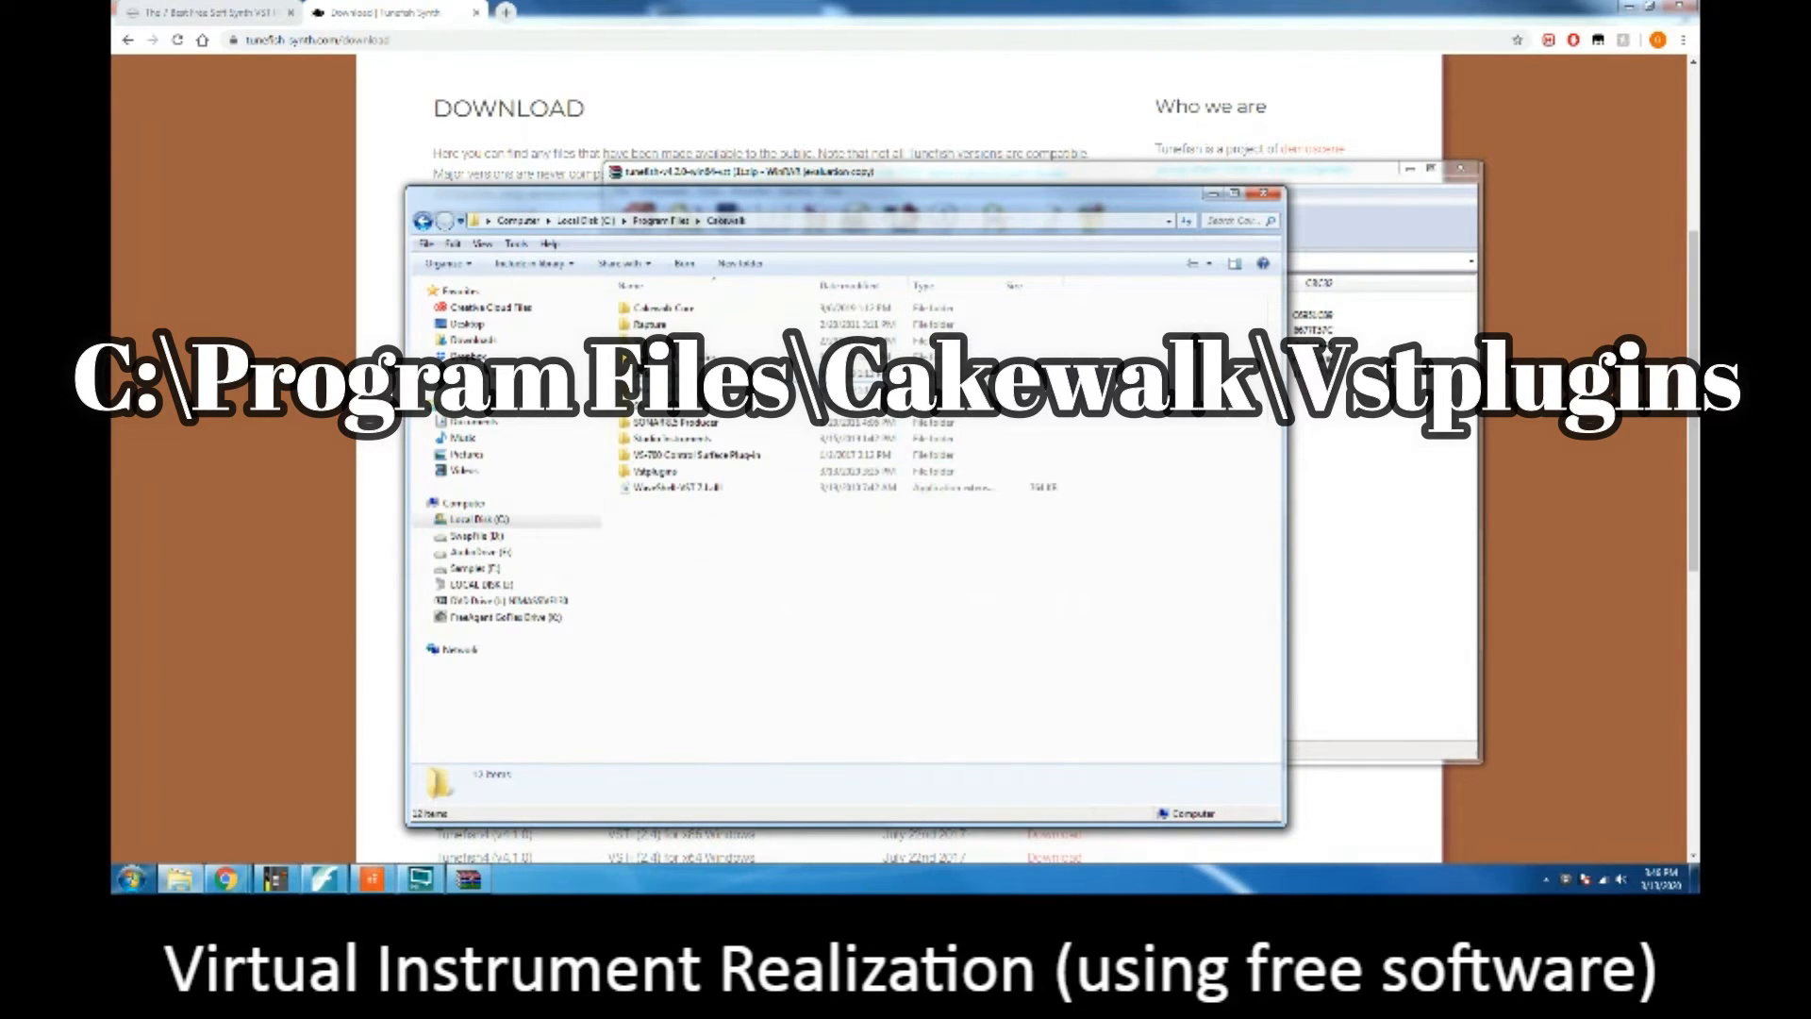
double_click(654, 471)
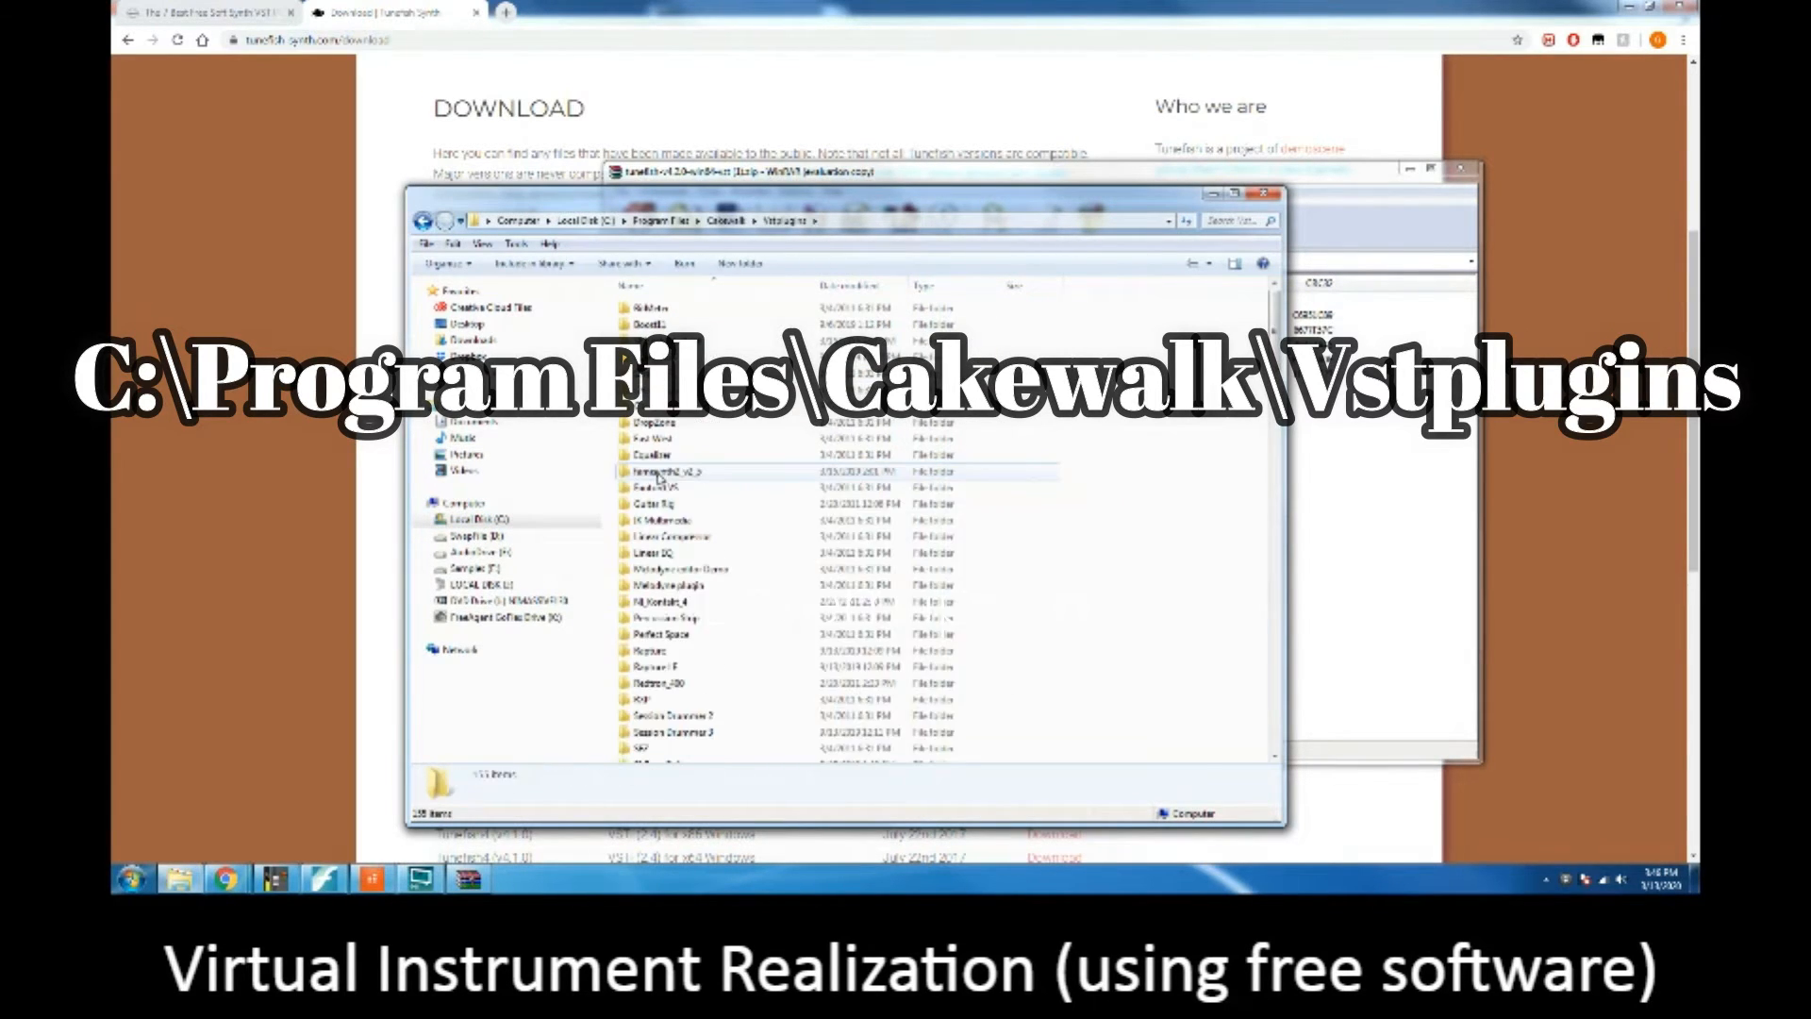
Step: Select Tunefish4.dll in the Vstplugins folder and arrange the folder window next to the zip archive window
drag(1273, 312, 1247, 769)
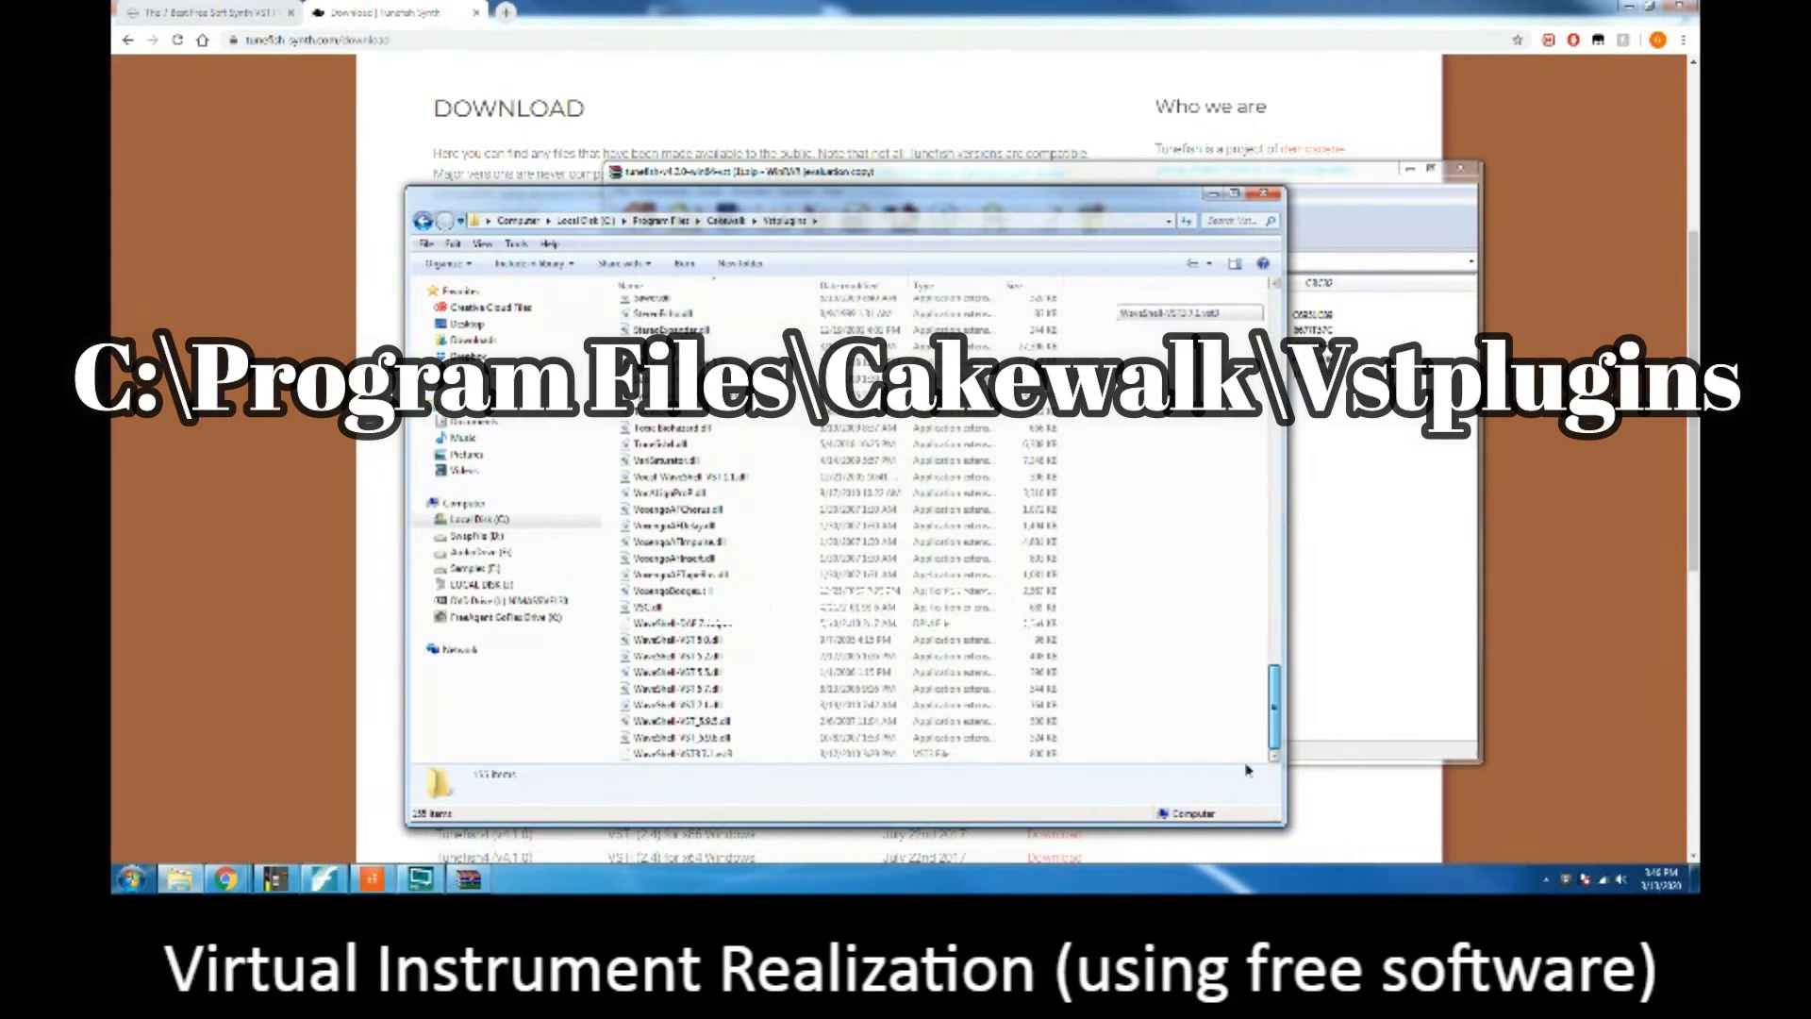
click(723, 444)
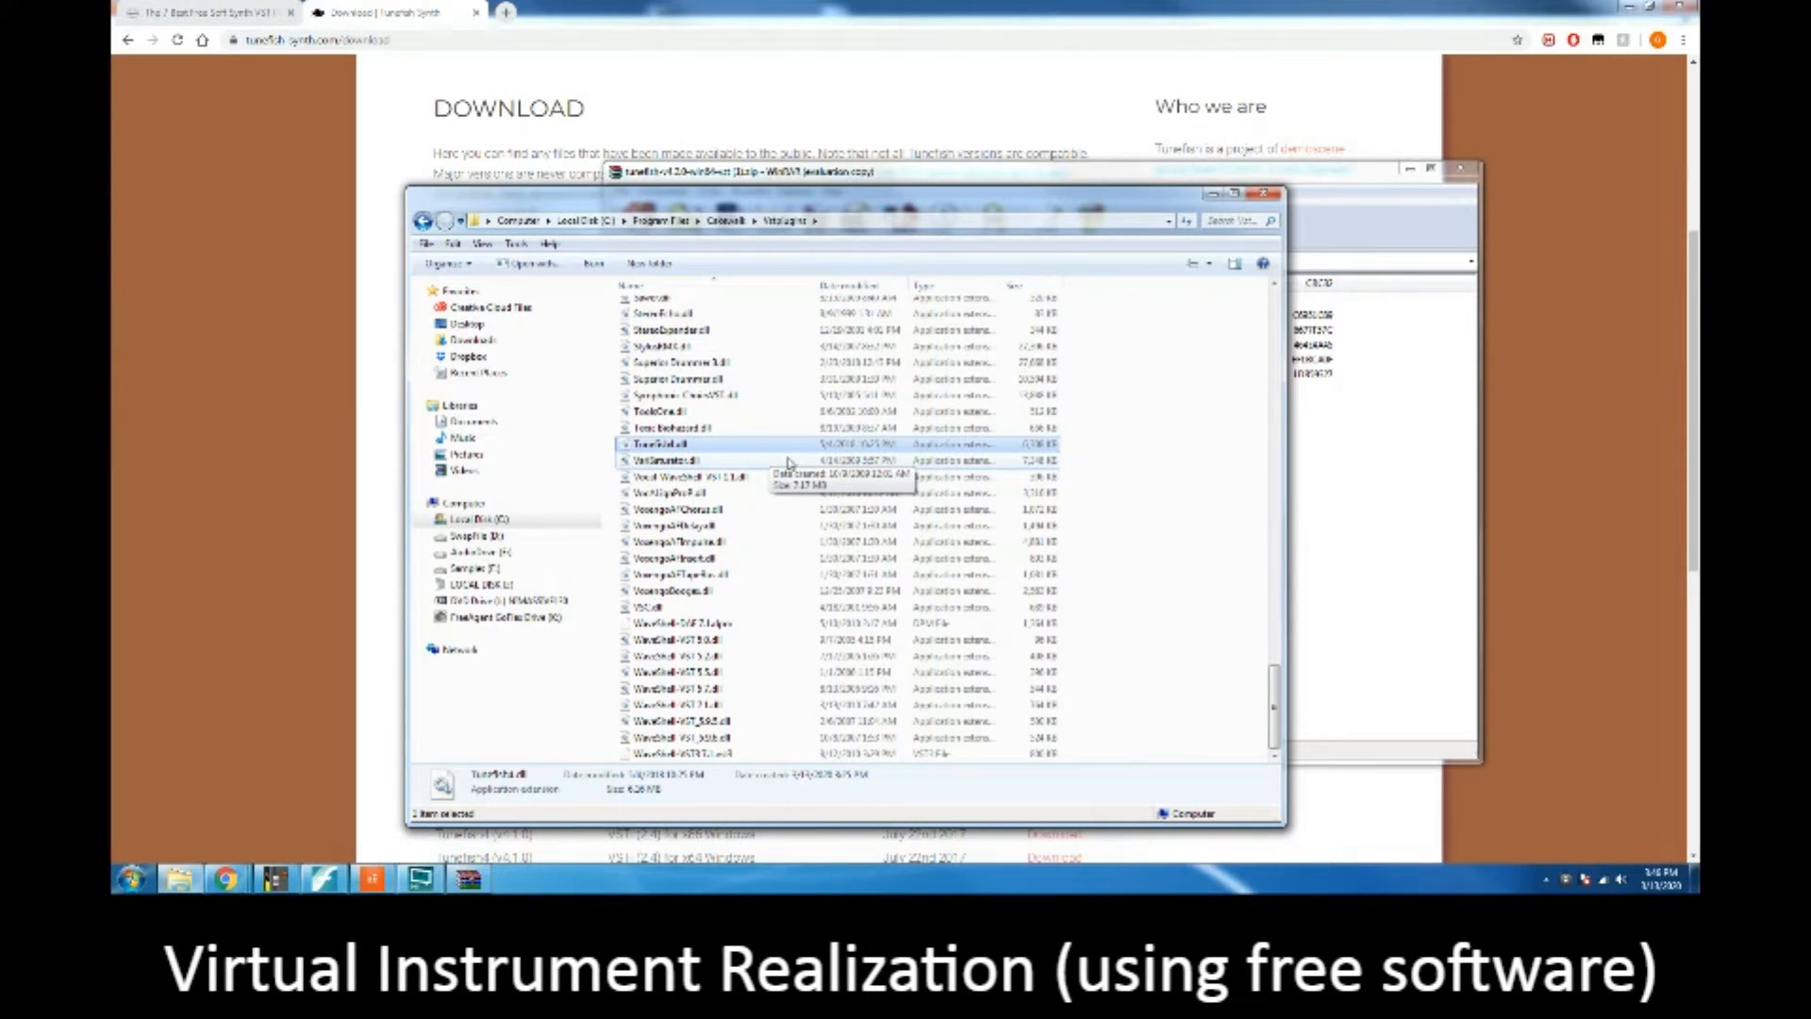
drag(951, 196, 783, 157)
click(1255, 224)
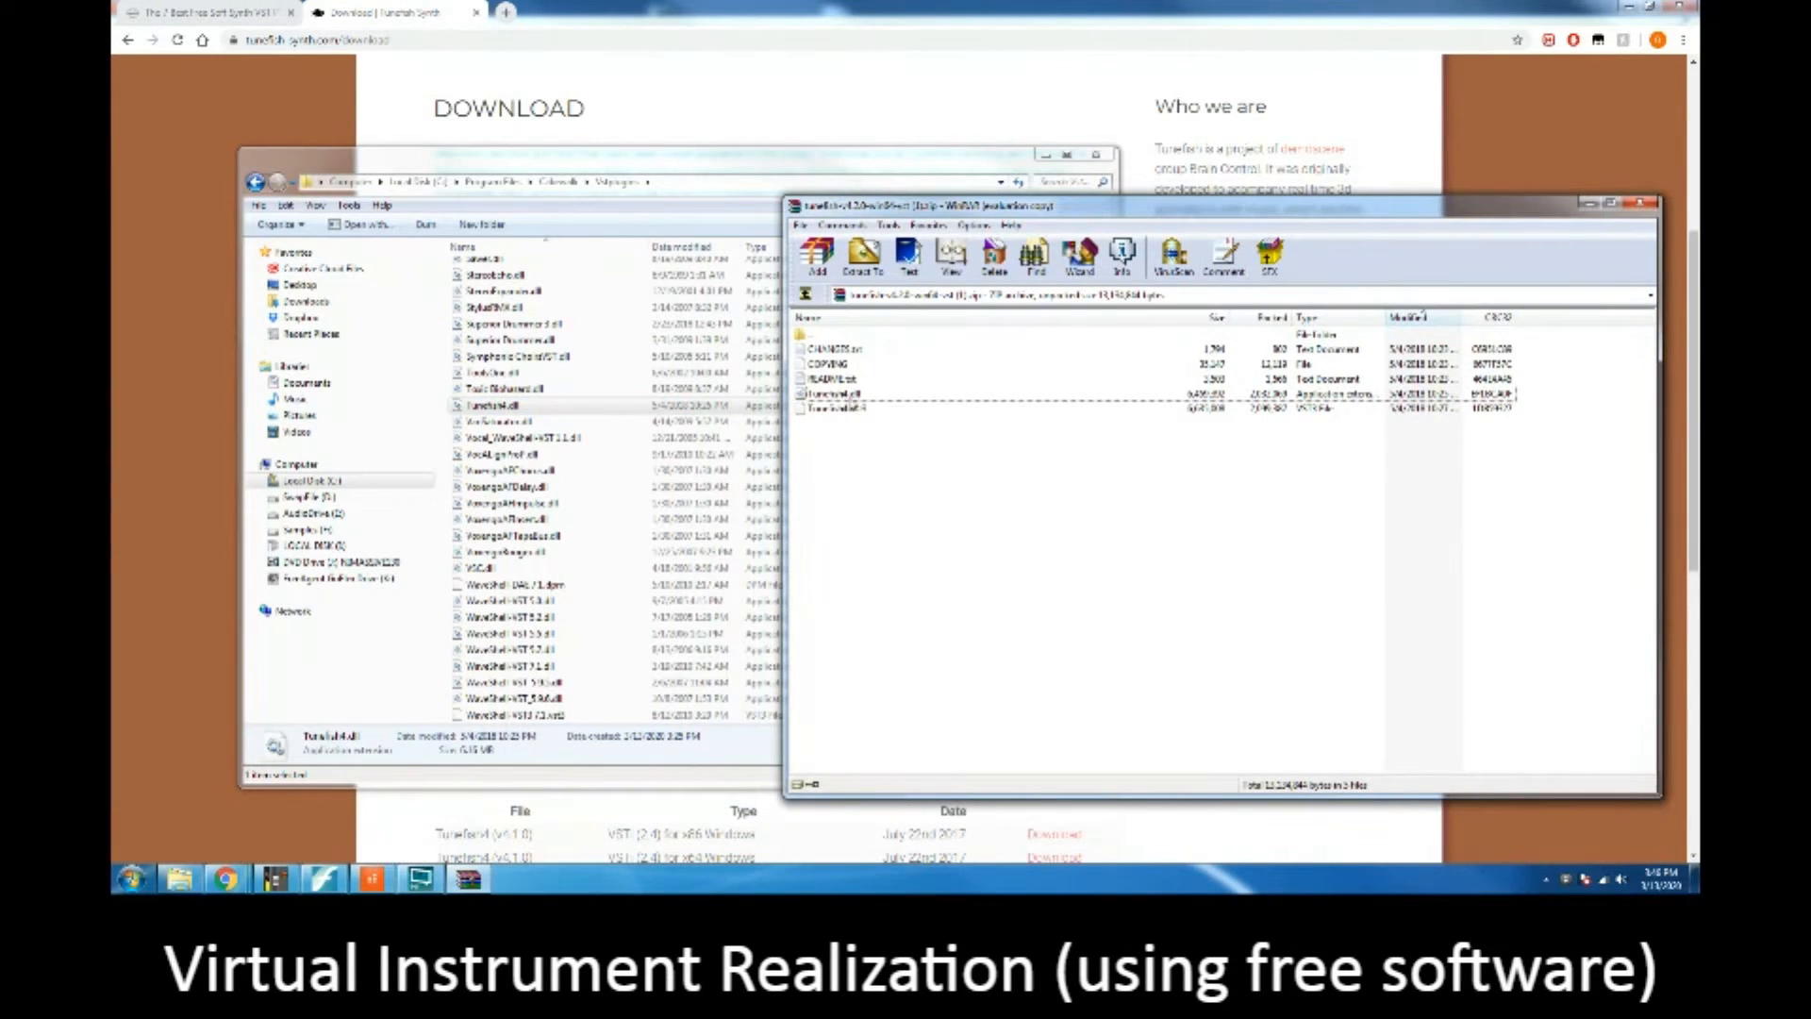
Step: Try to move Tunefish4.dll from the open zip archive into the Vstplugins folder
drag(857, 396, 641, 389)
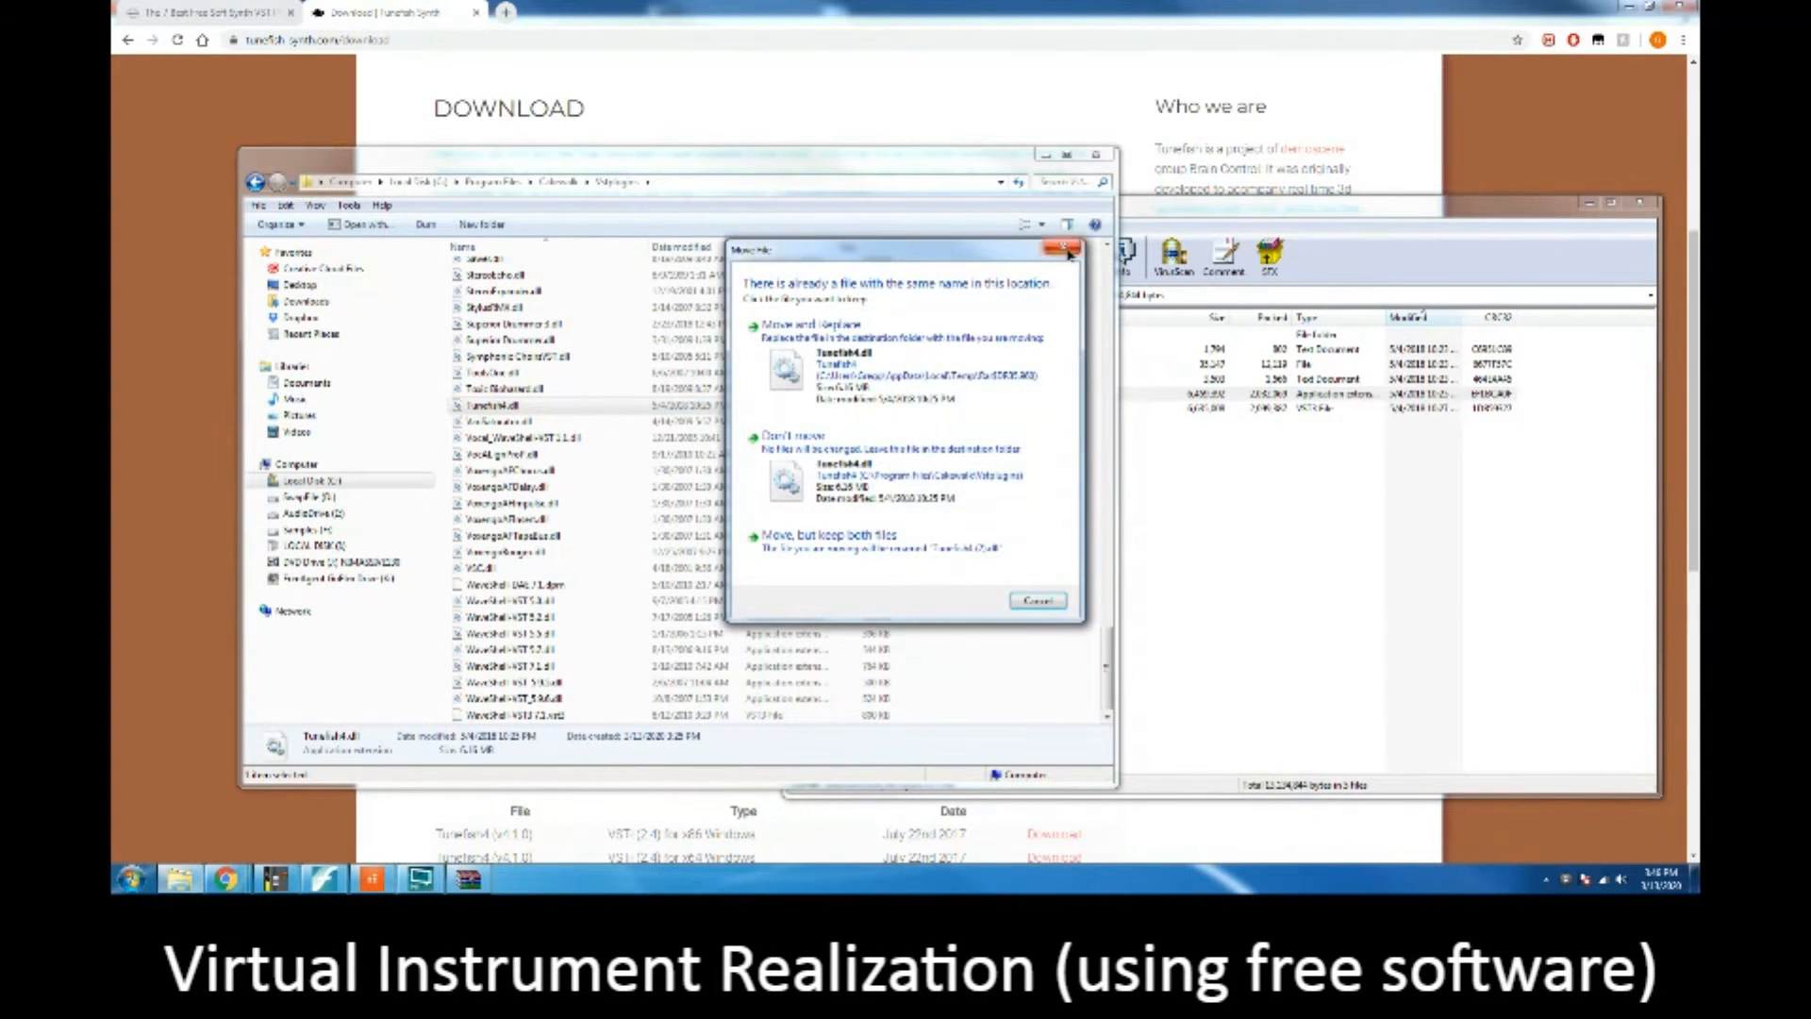
click(1044, 393)
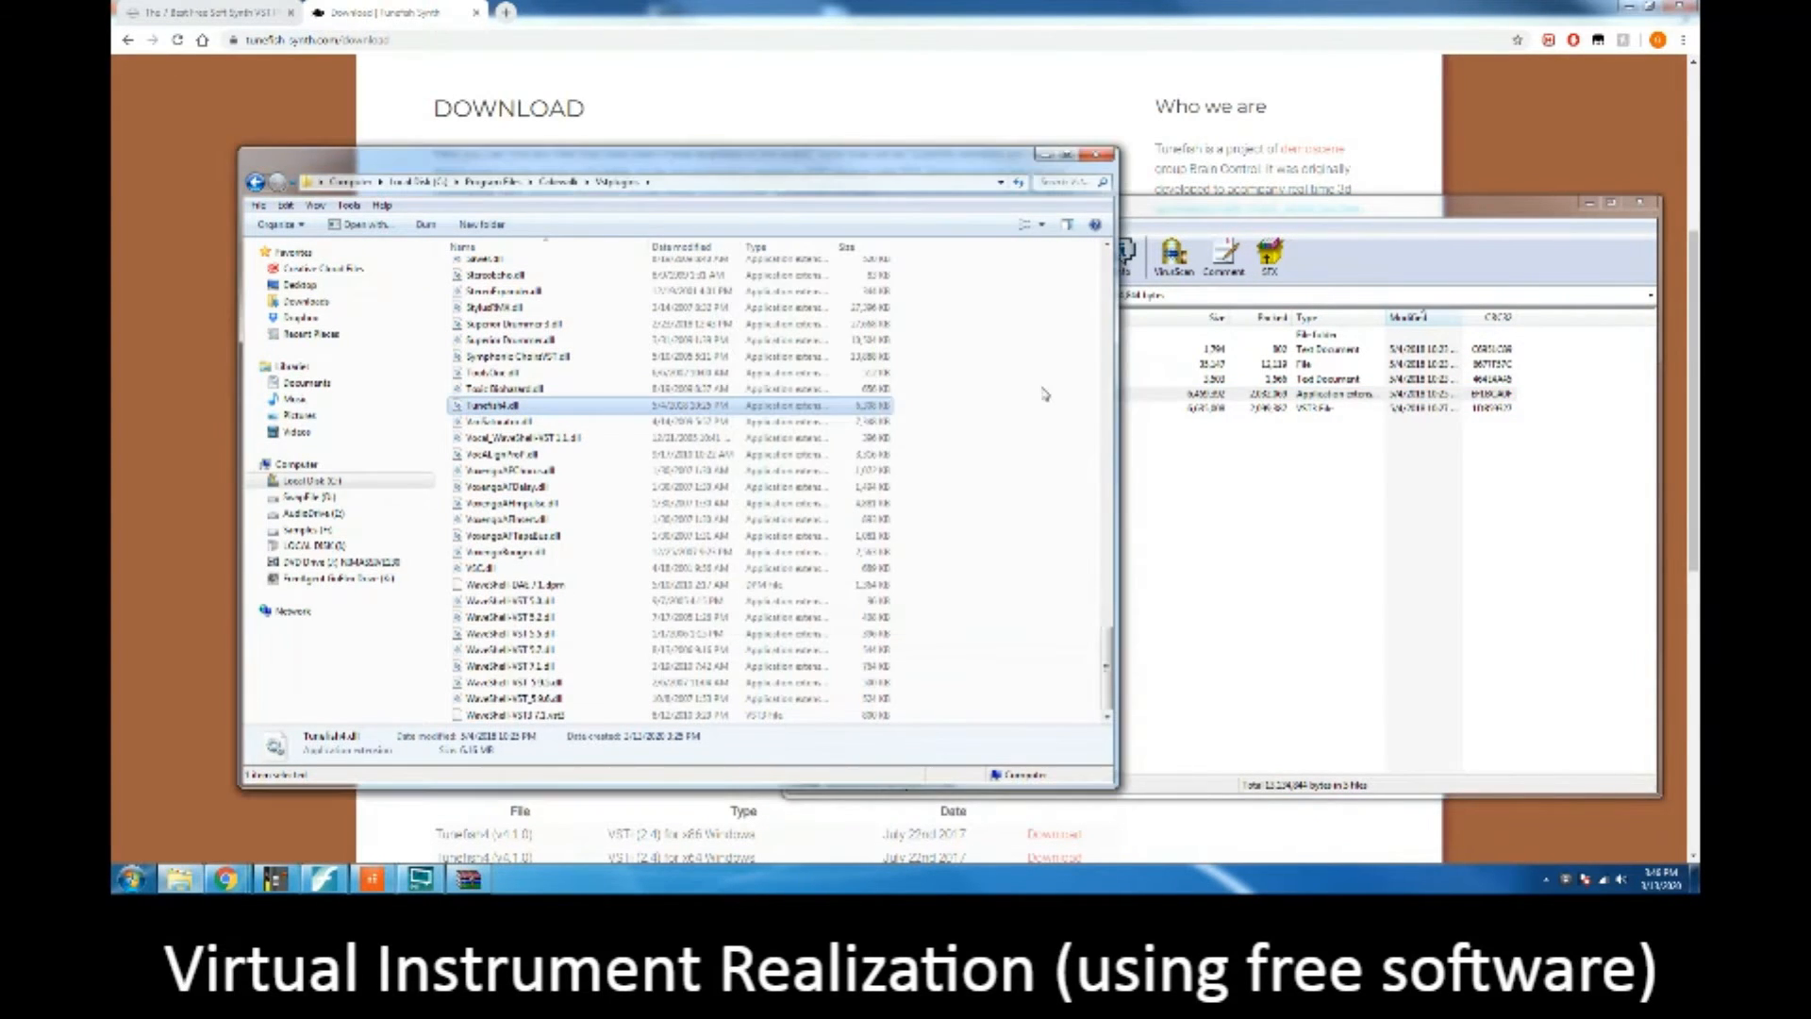
click(1191, 525)
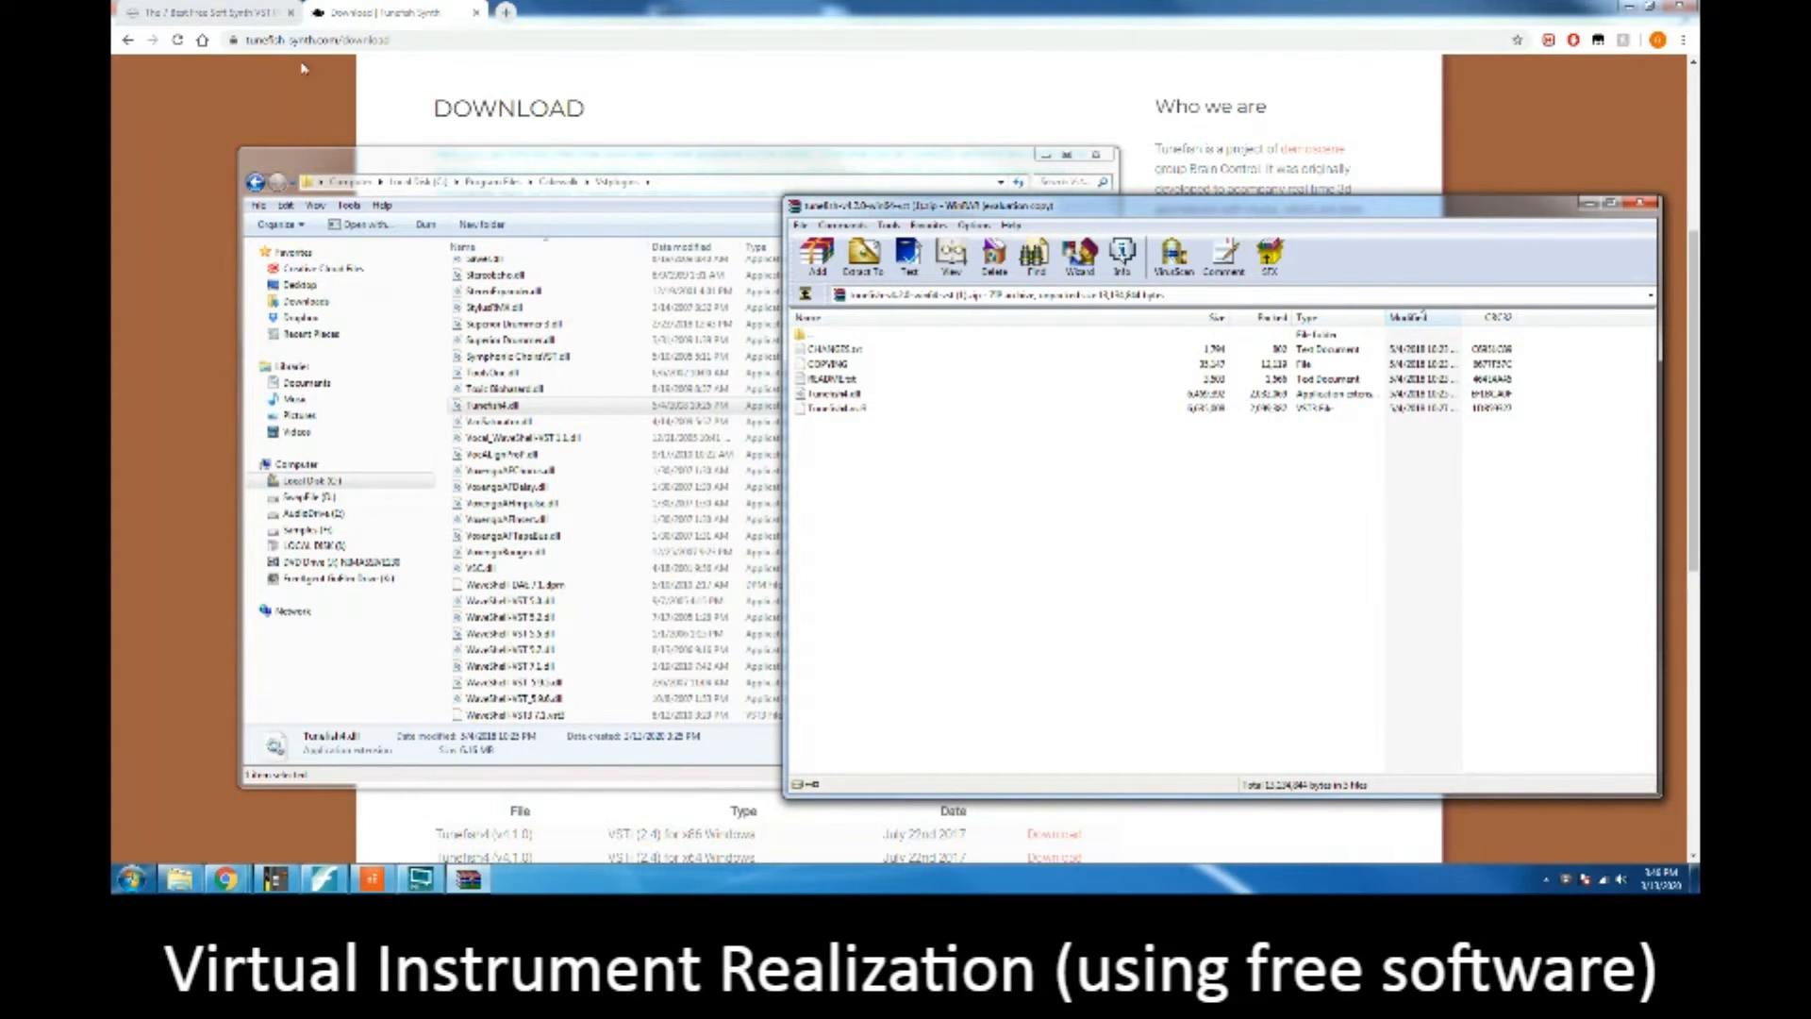
Step: Switch to Cakewalk and create a new project from the Empty Project template
click(373, 880)
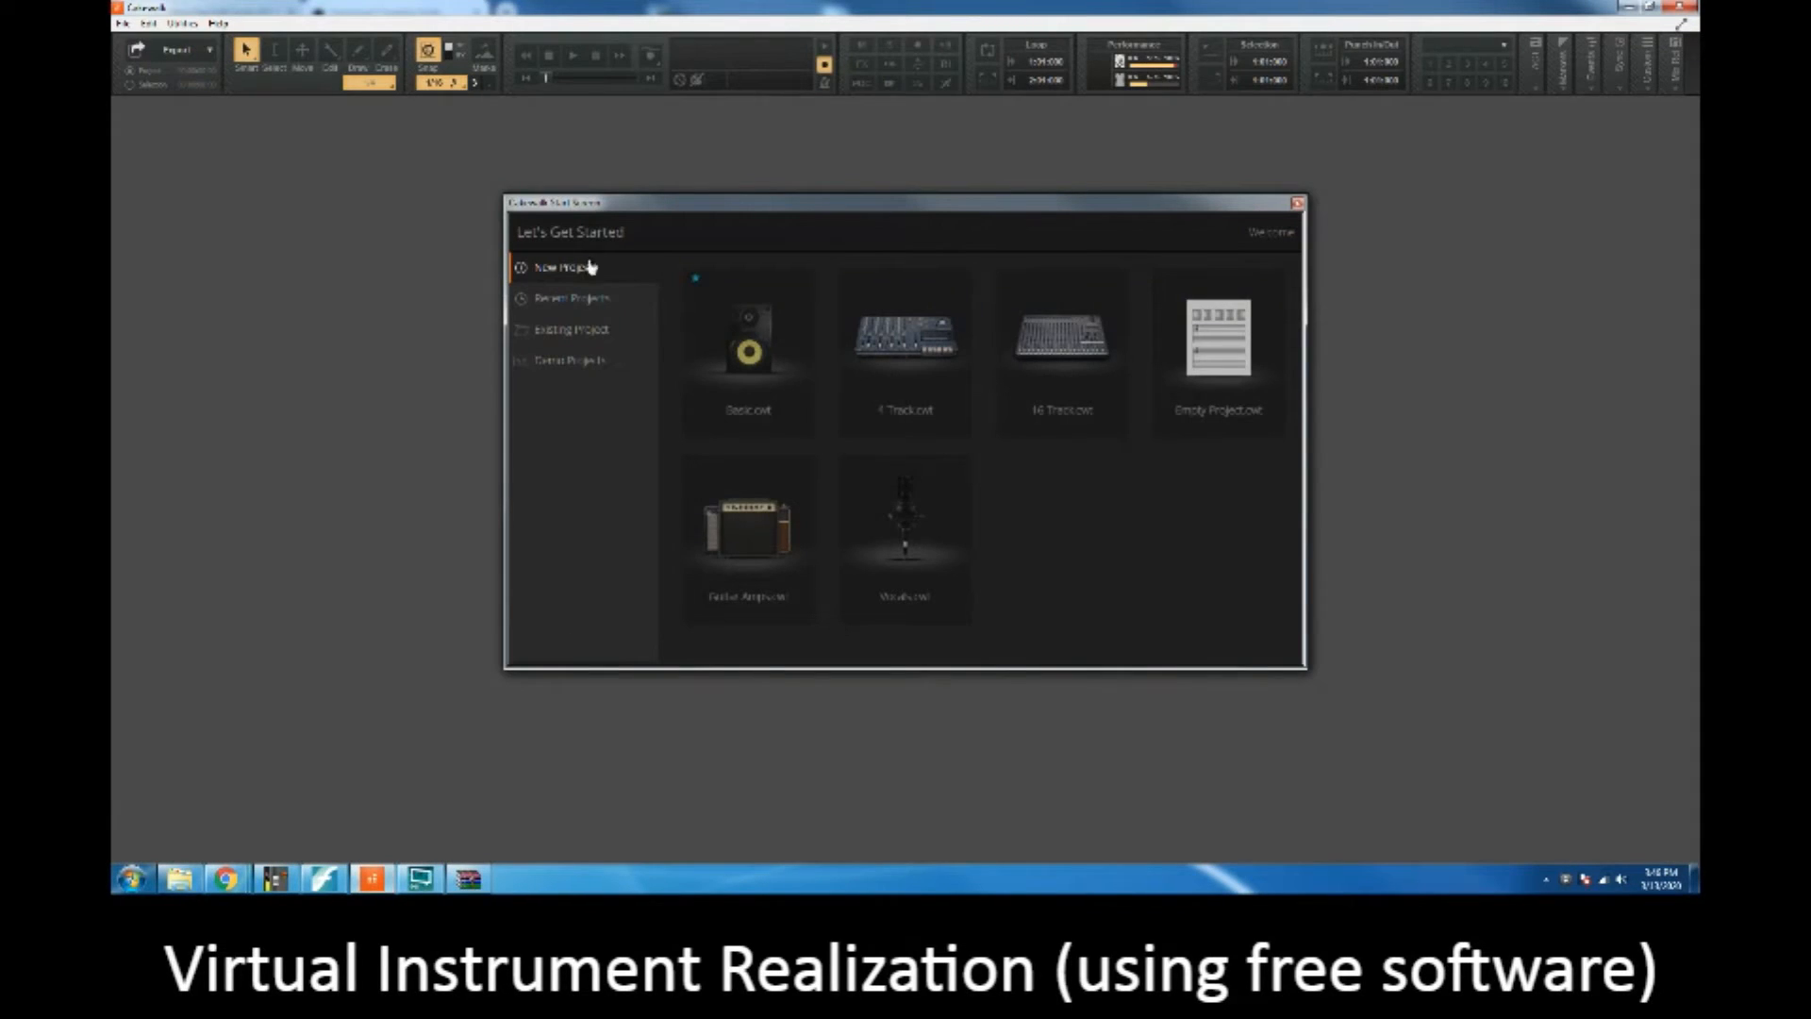
click(1219, 367)
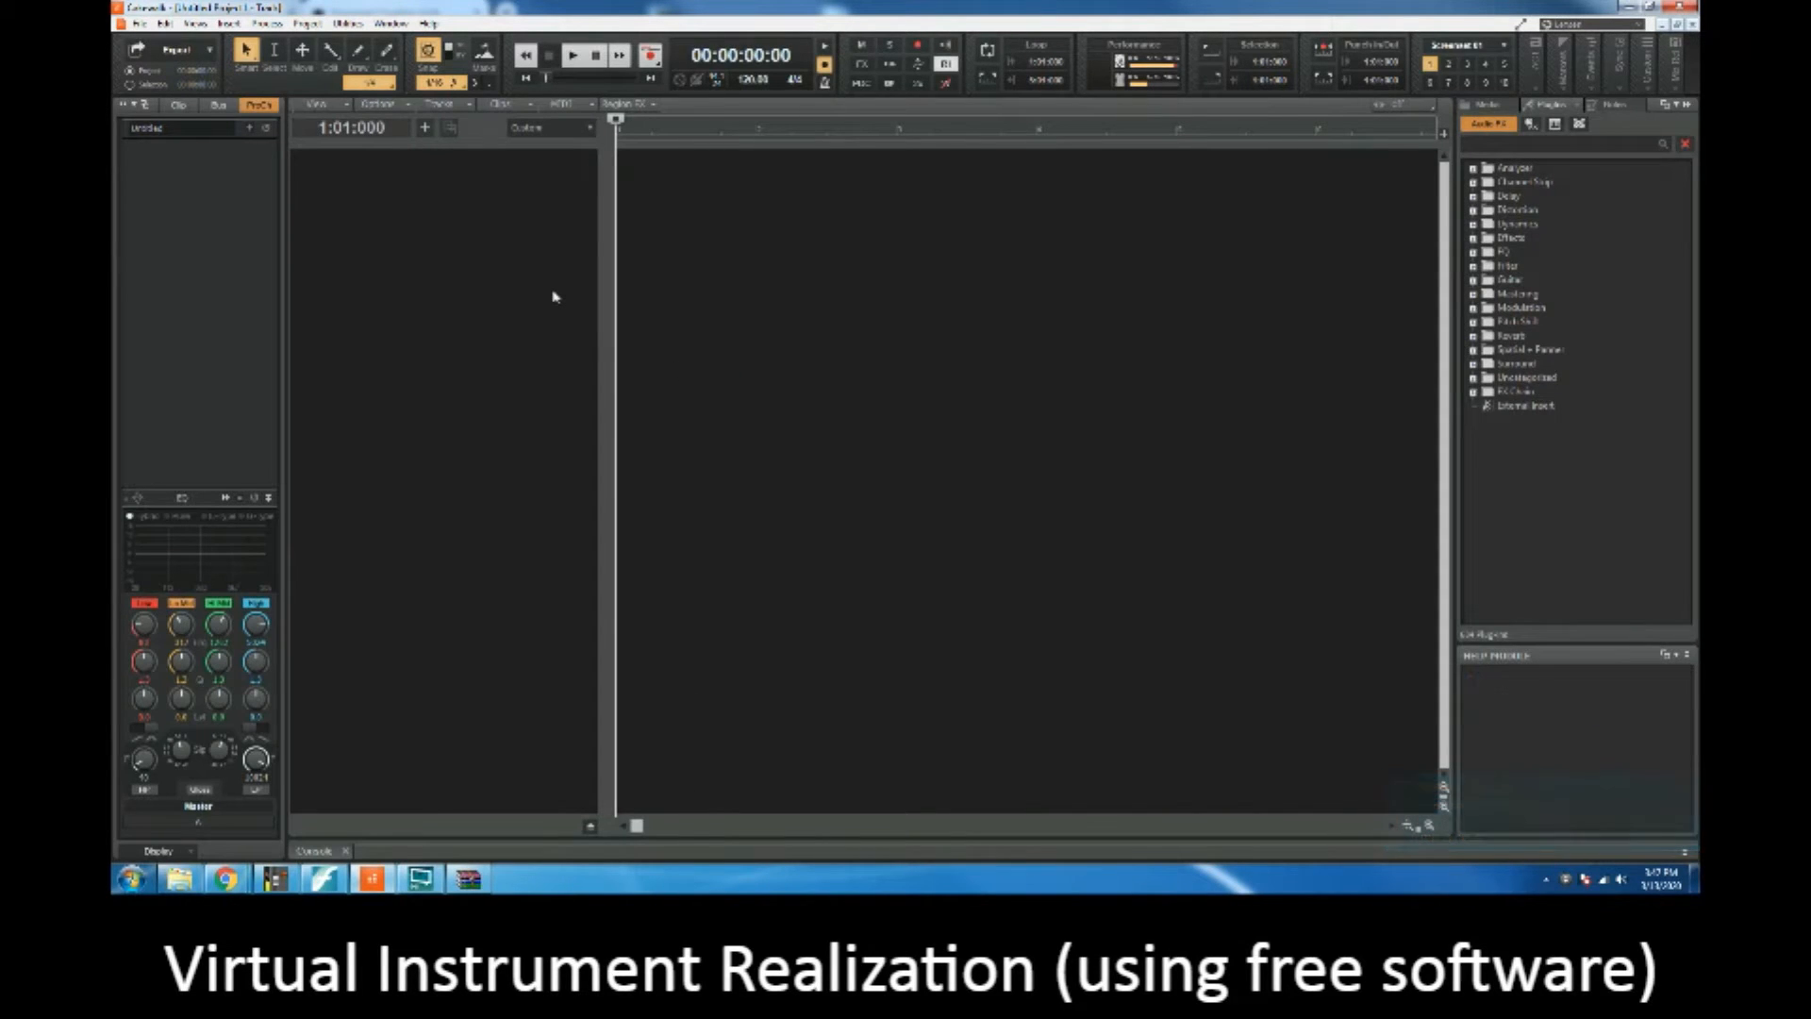
Step: Open the Beethoven notation MIDI file from the Desktop
click(136, 26)
click(156, 54)
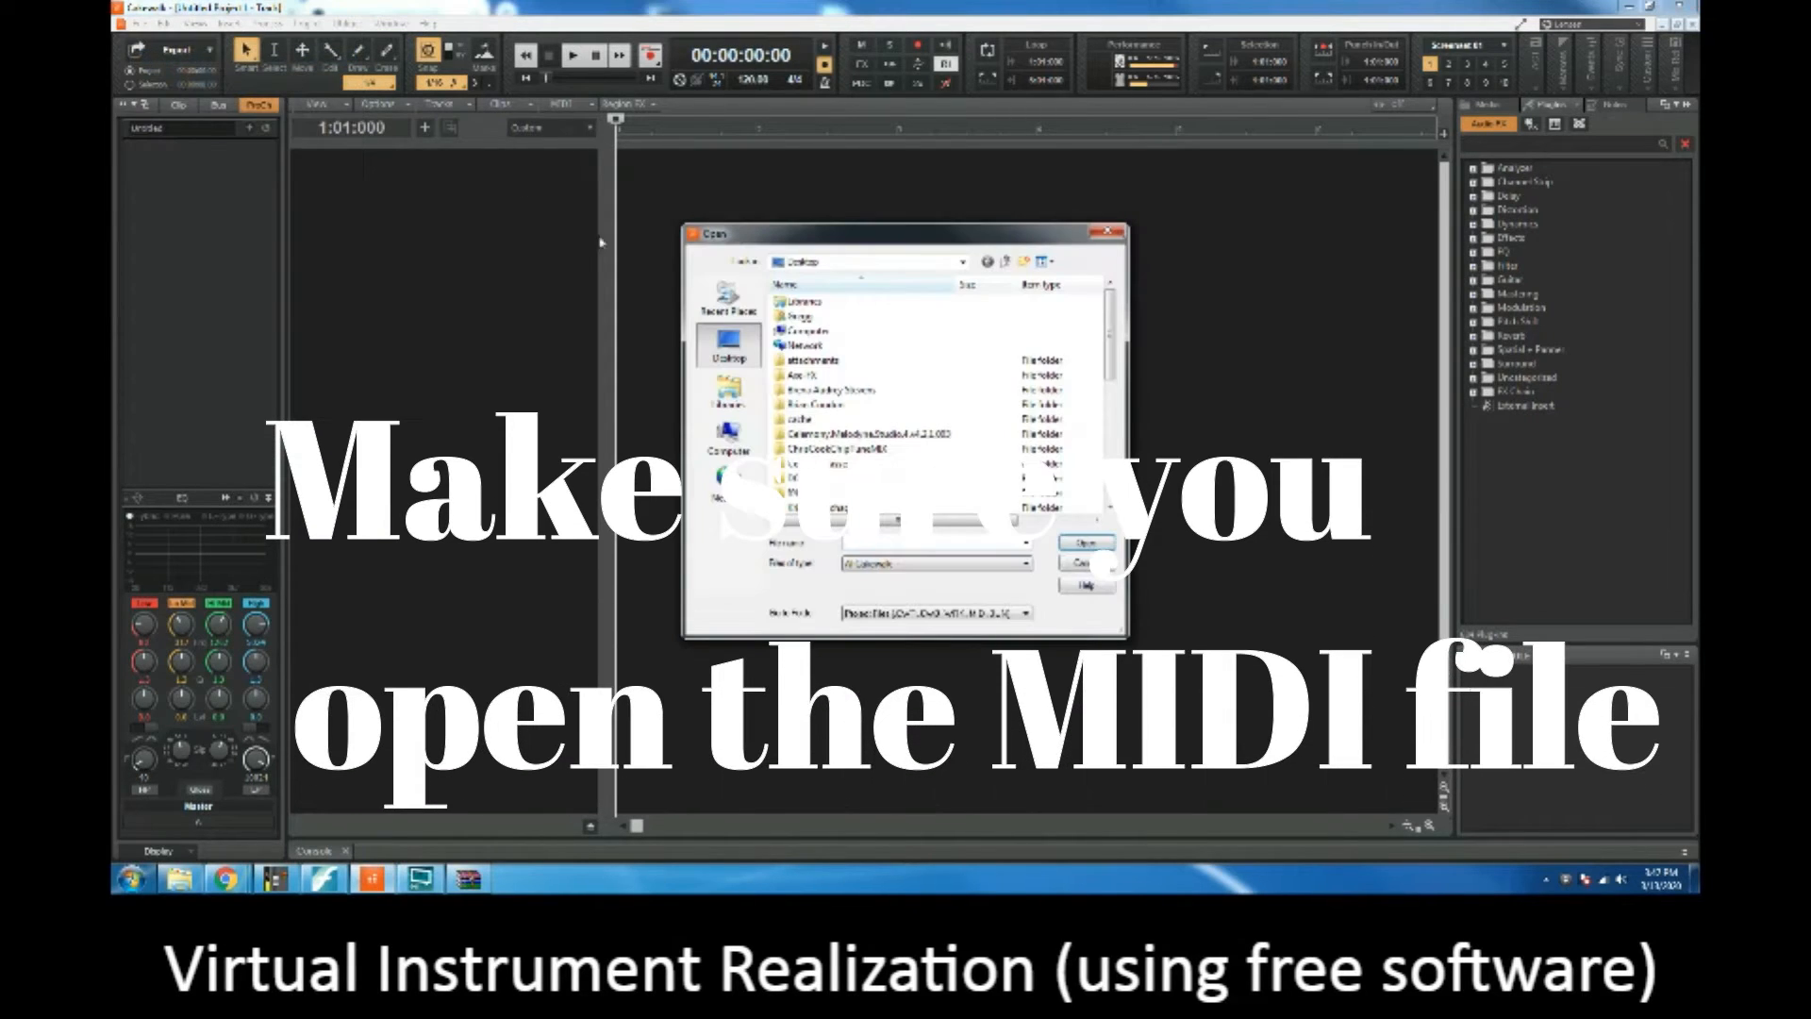
scroll(882, 462, down, 6)
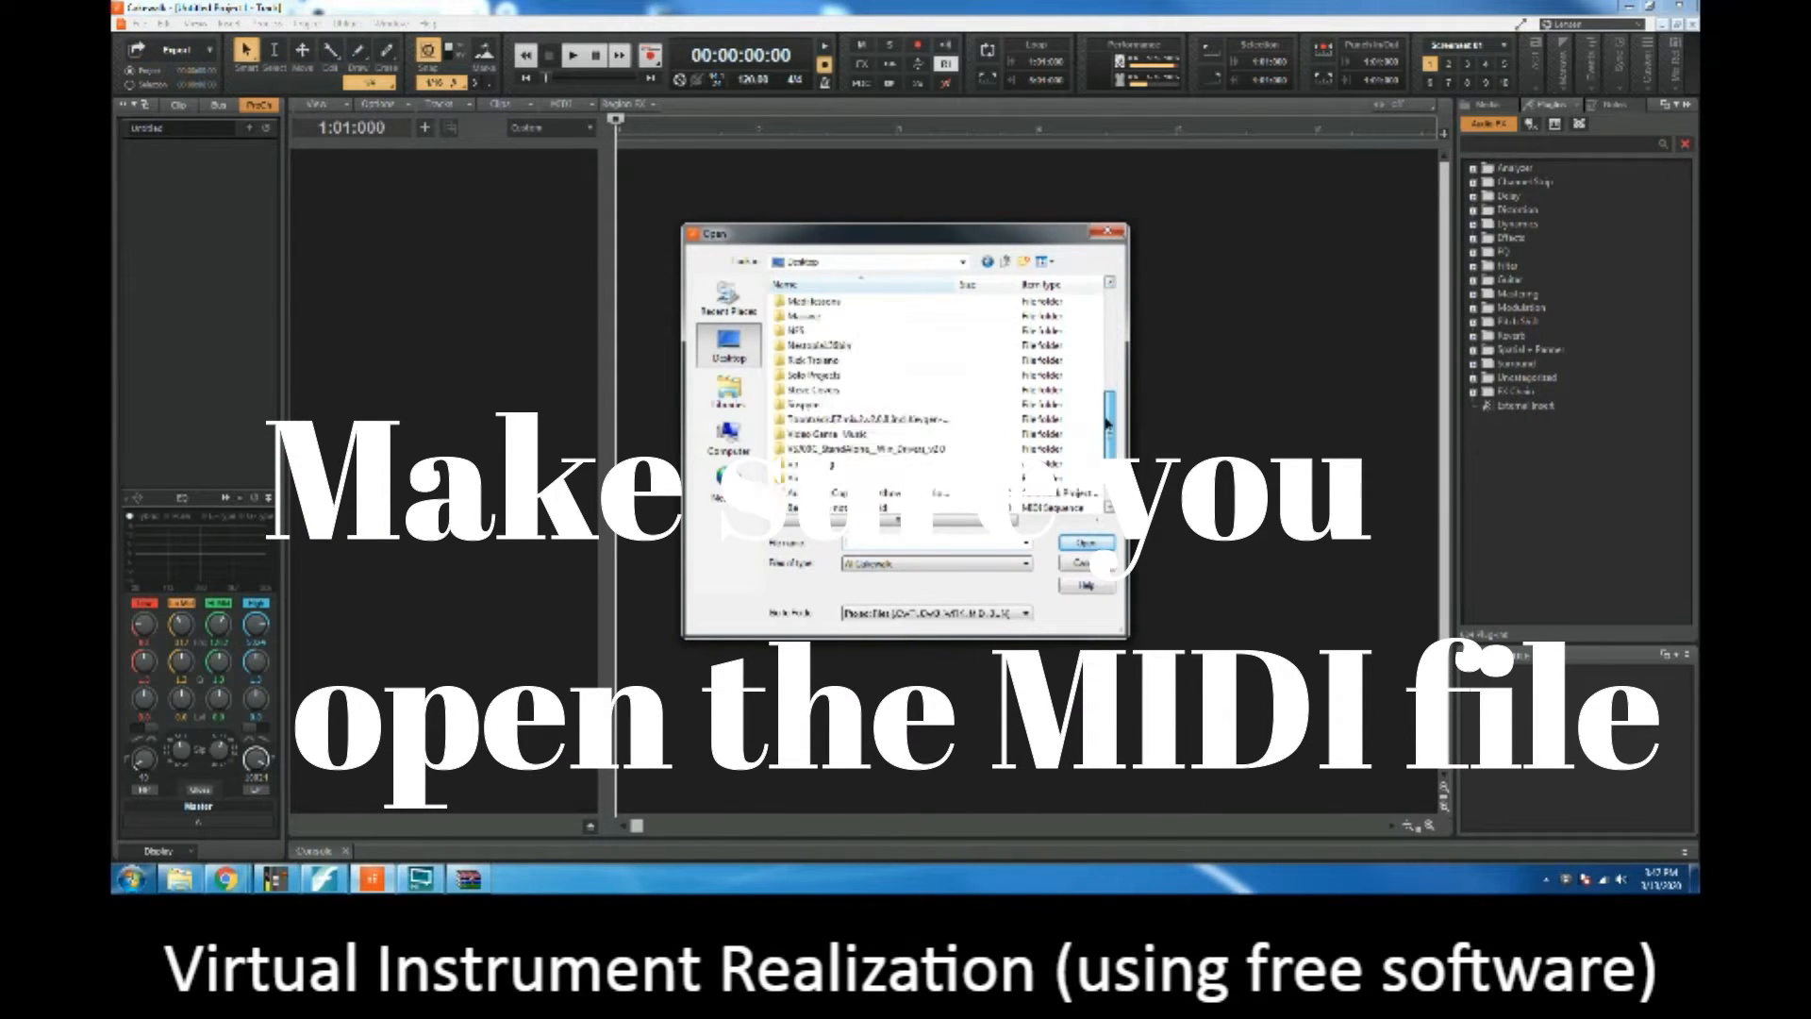
click(882, 462)
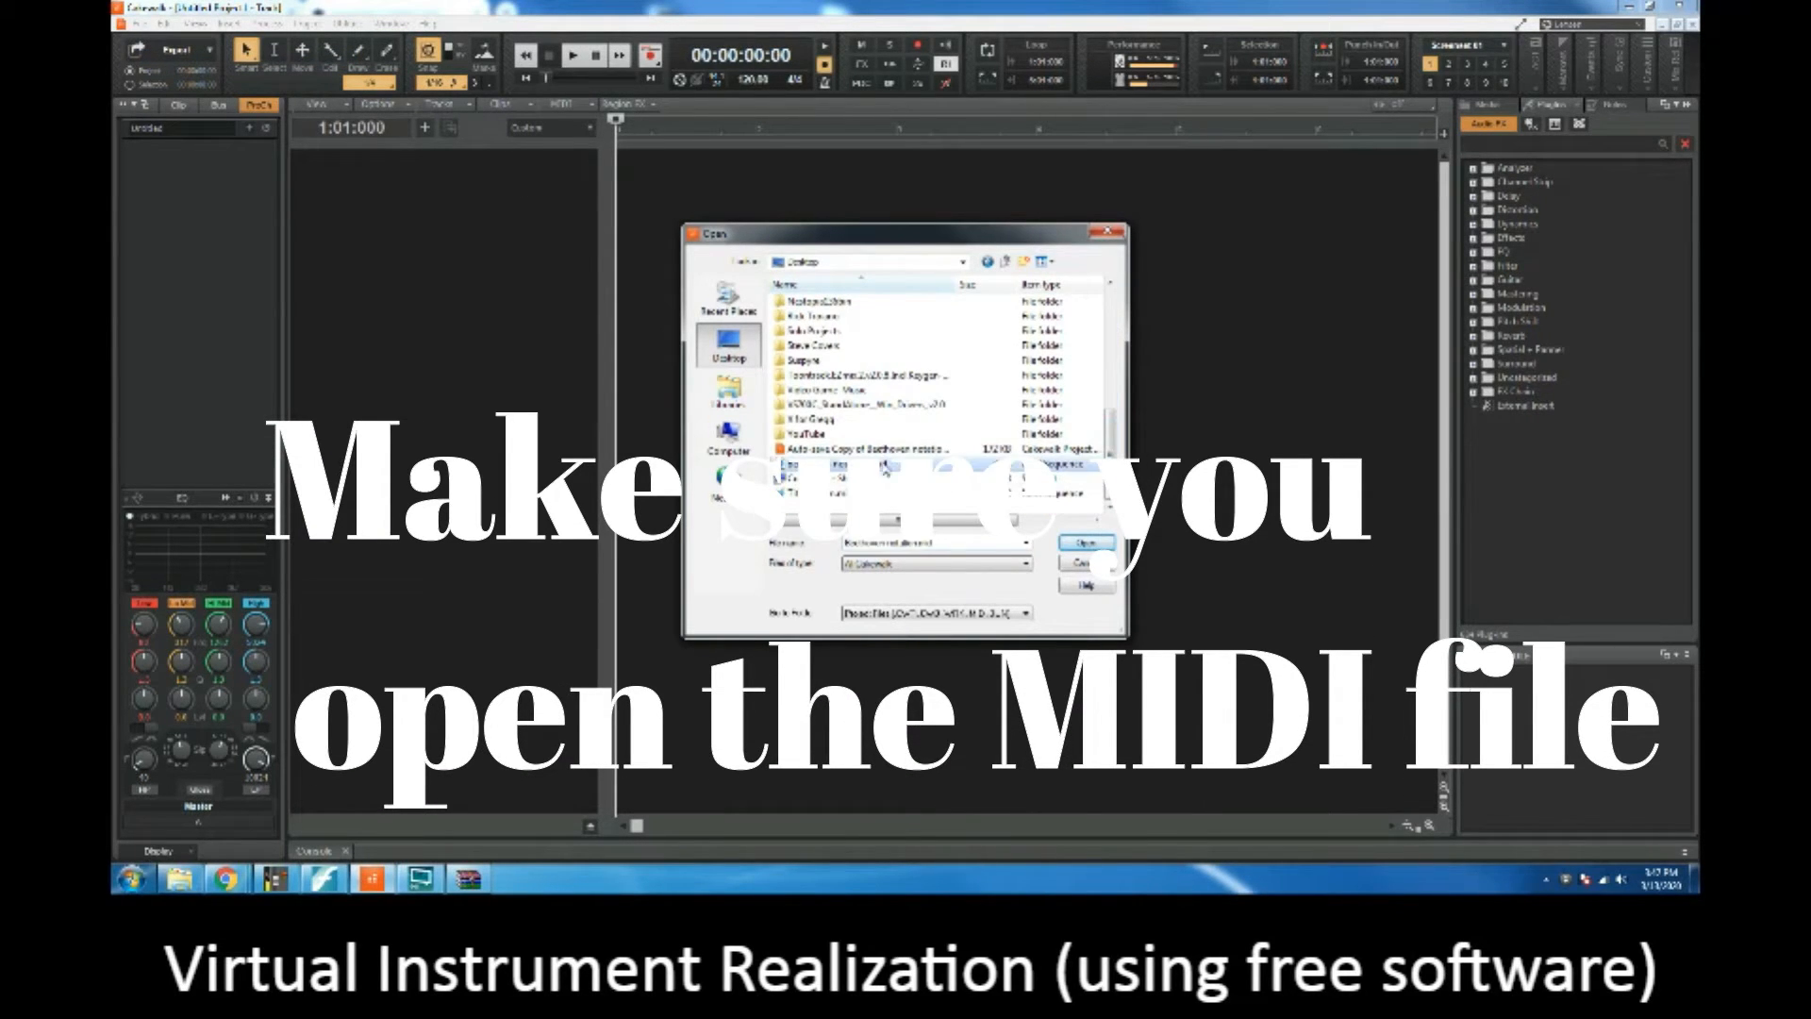
click(1064, 543)
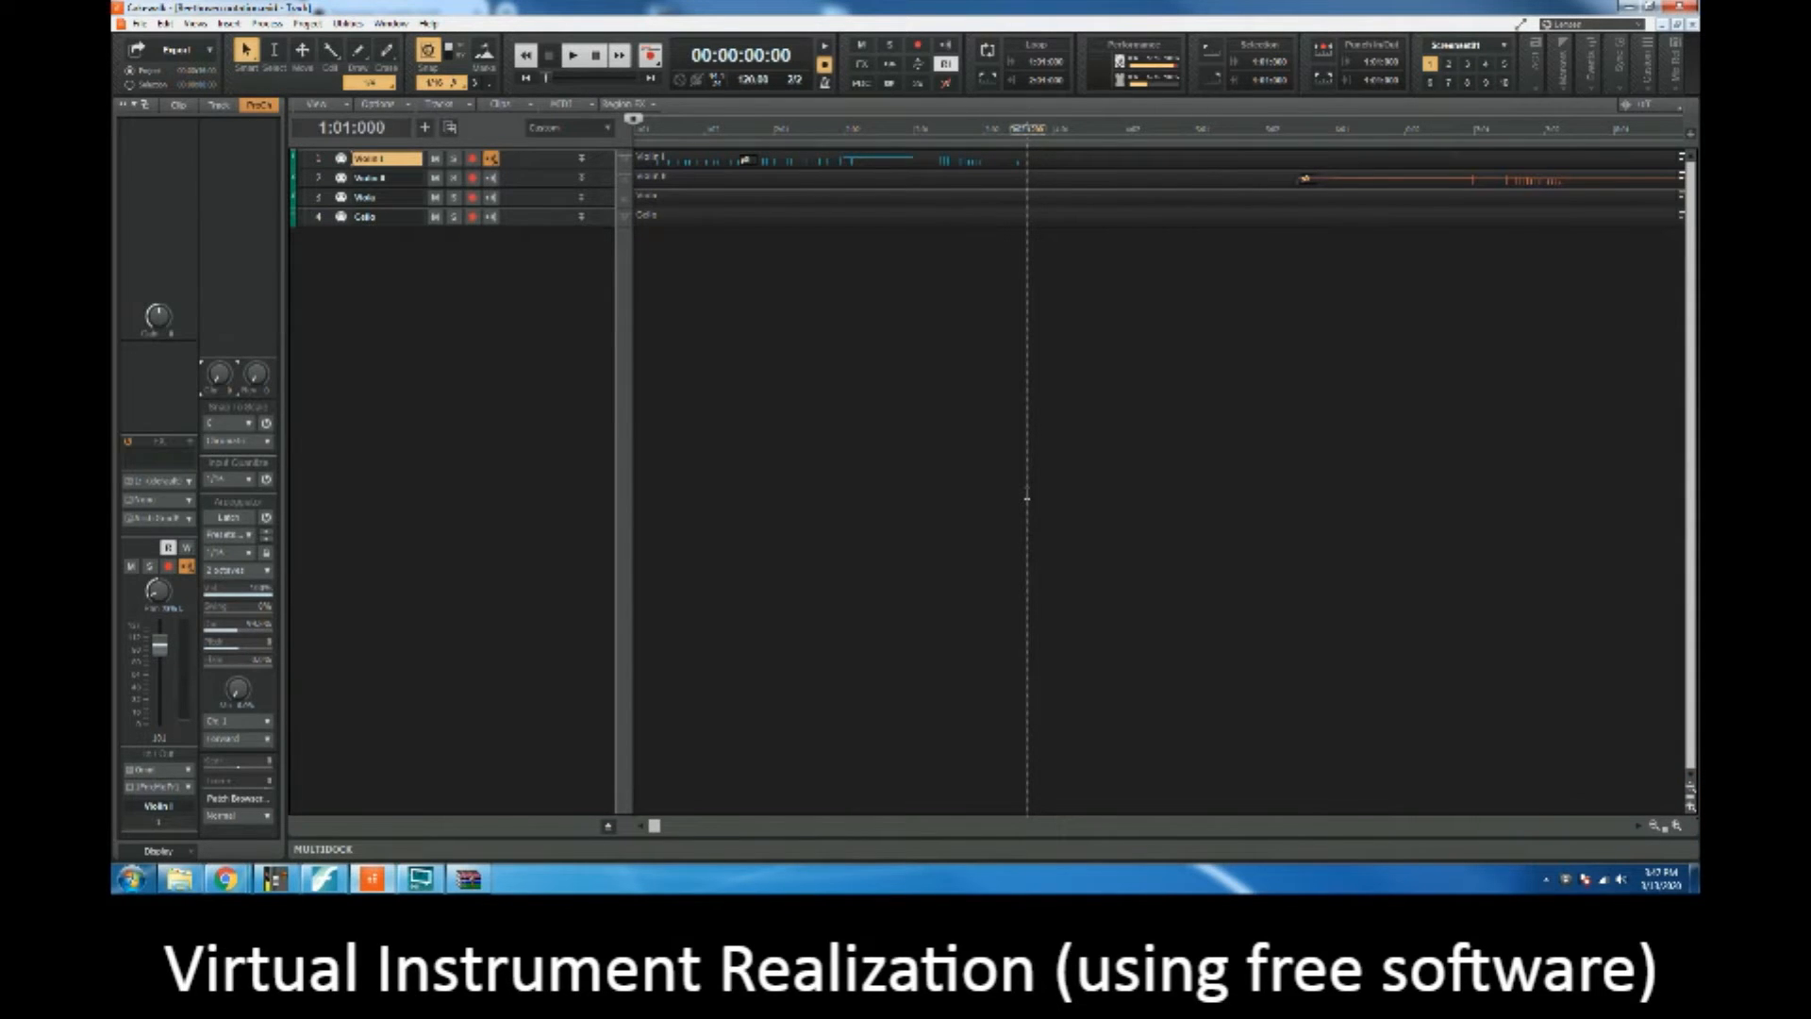
Step: Expand the Cello, Viola, Violin II and Violin I tracks so their controls and notes are shown
click(581, 217)
click(581, 197)
click(581, 177)
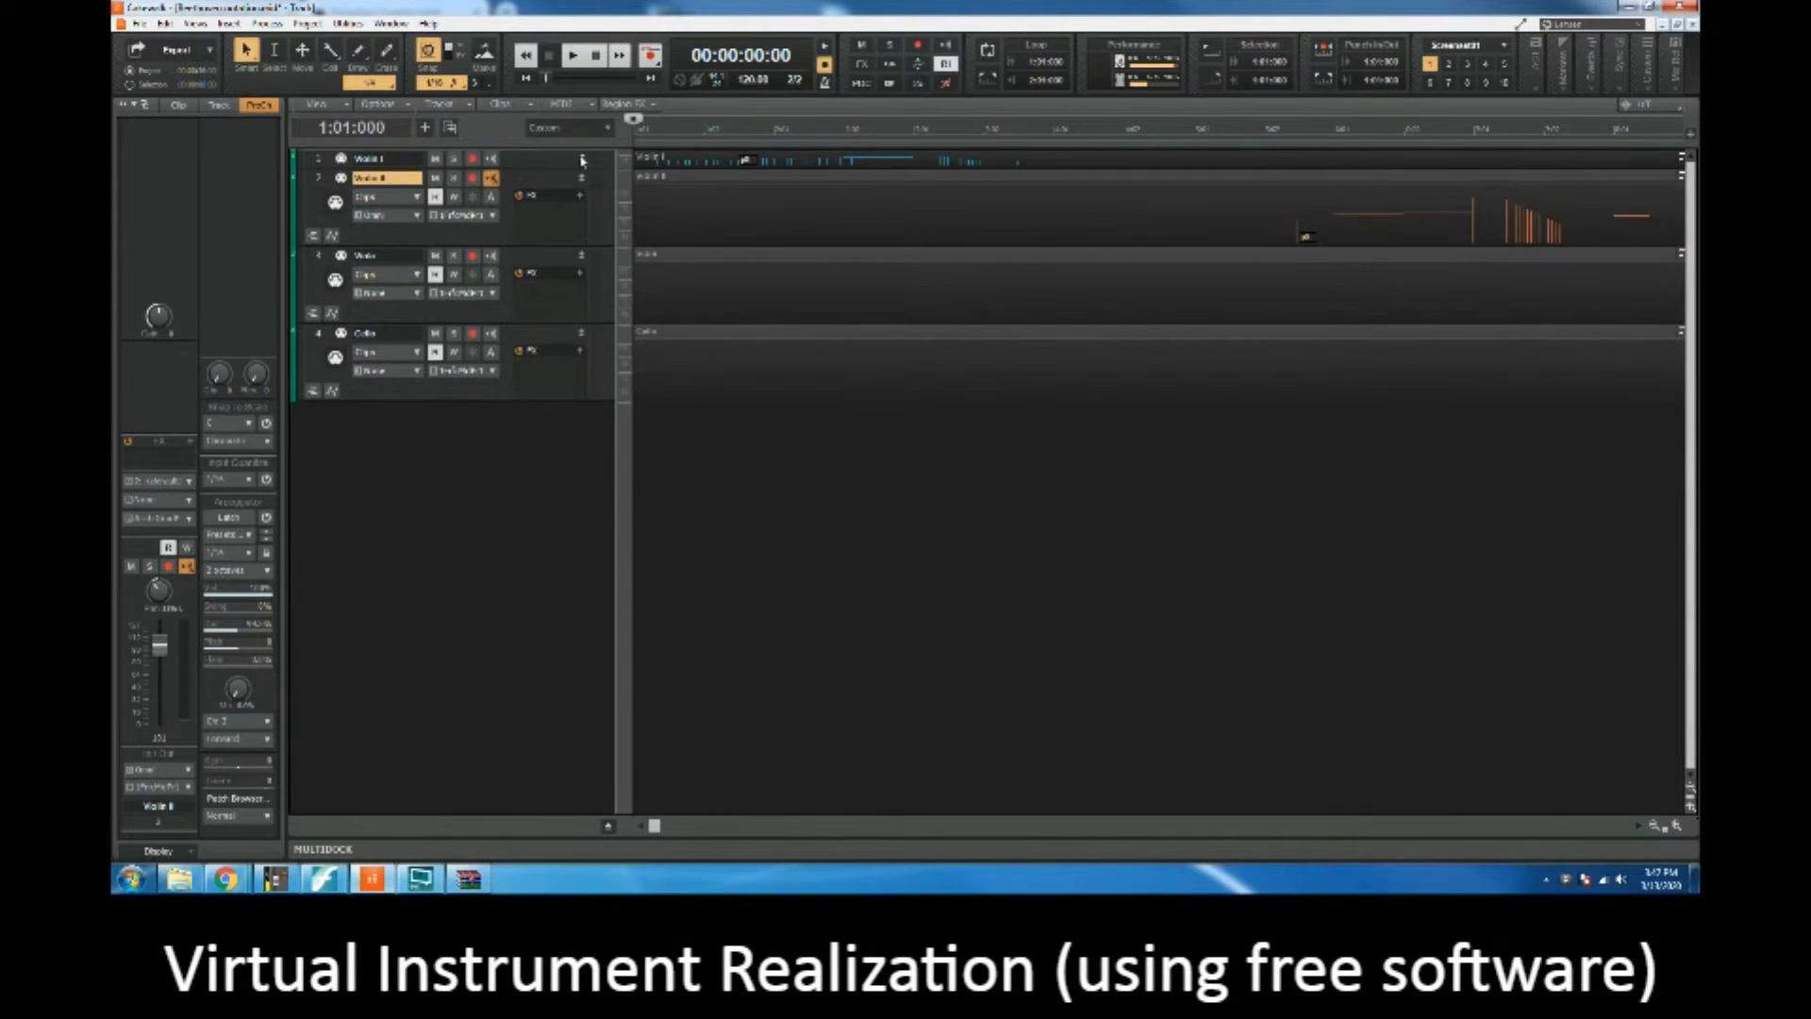
click(581, 159)
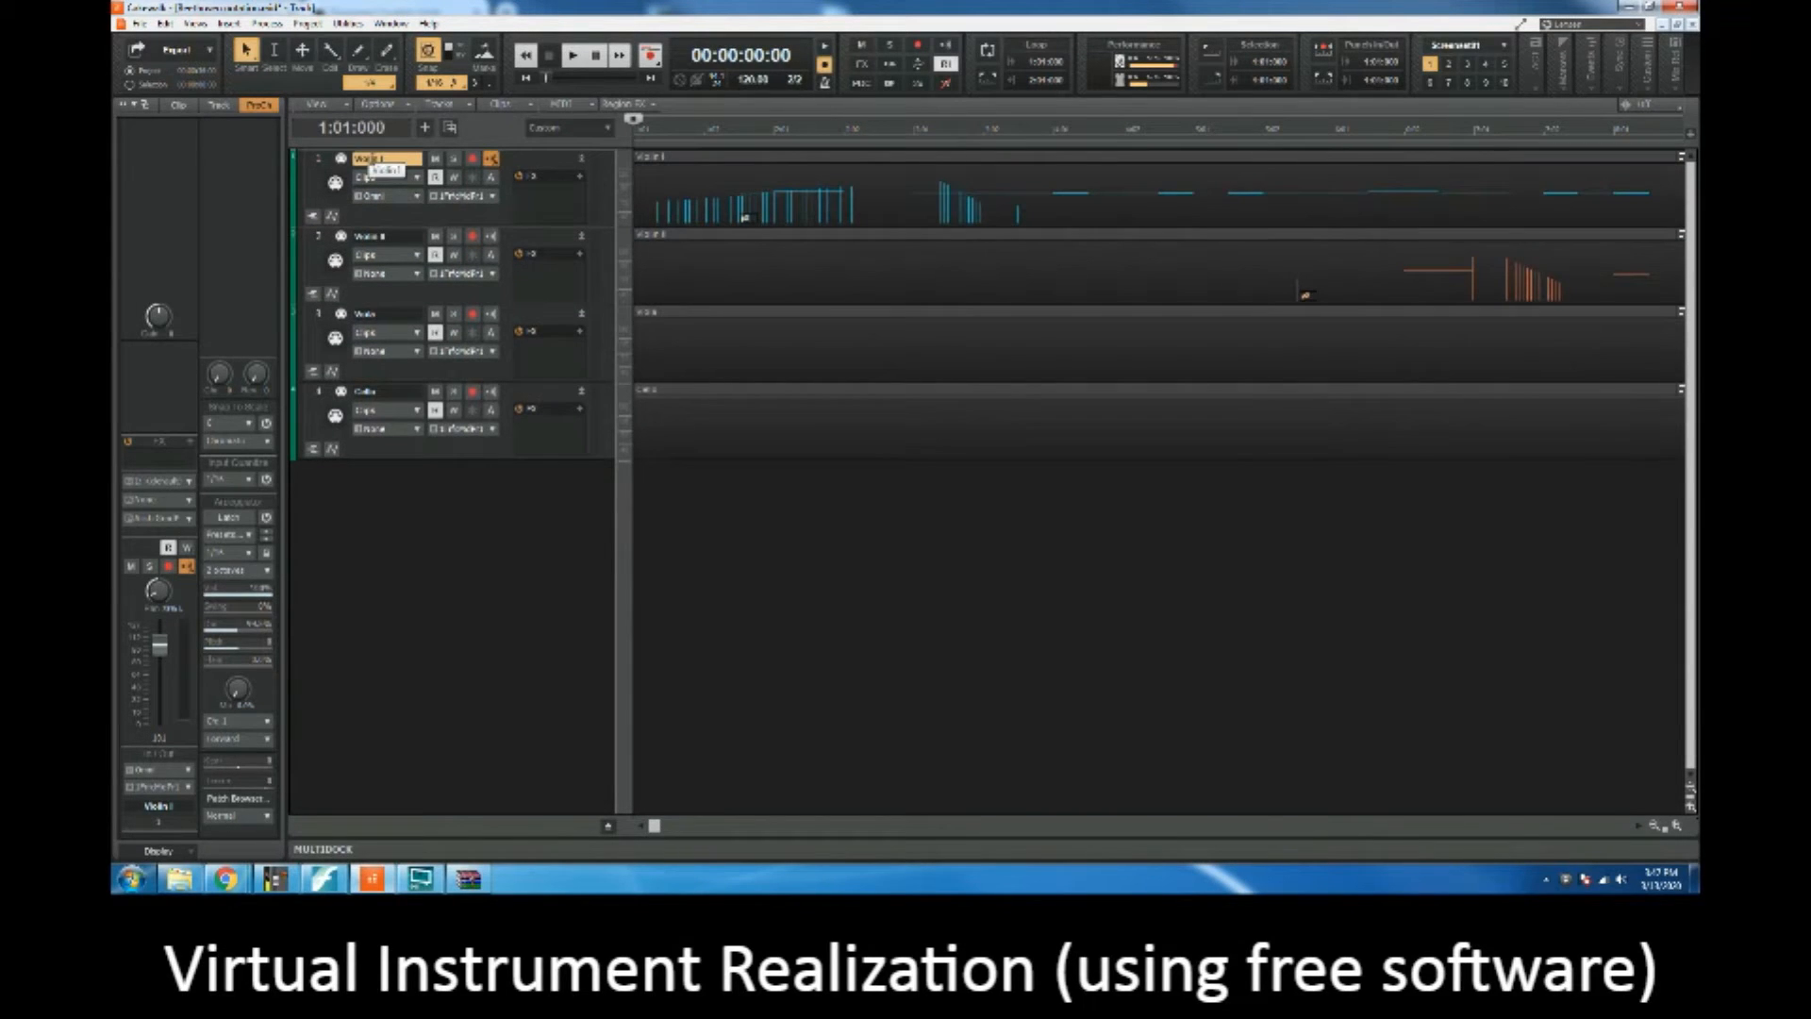
Step: Go through the Violin I, Violin II, Viola and Cello tracks one by one and compare them with the score in Finale
click(321, 166)
click(319, 236)
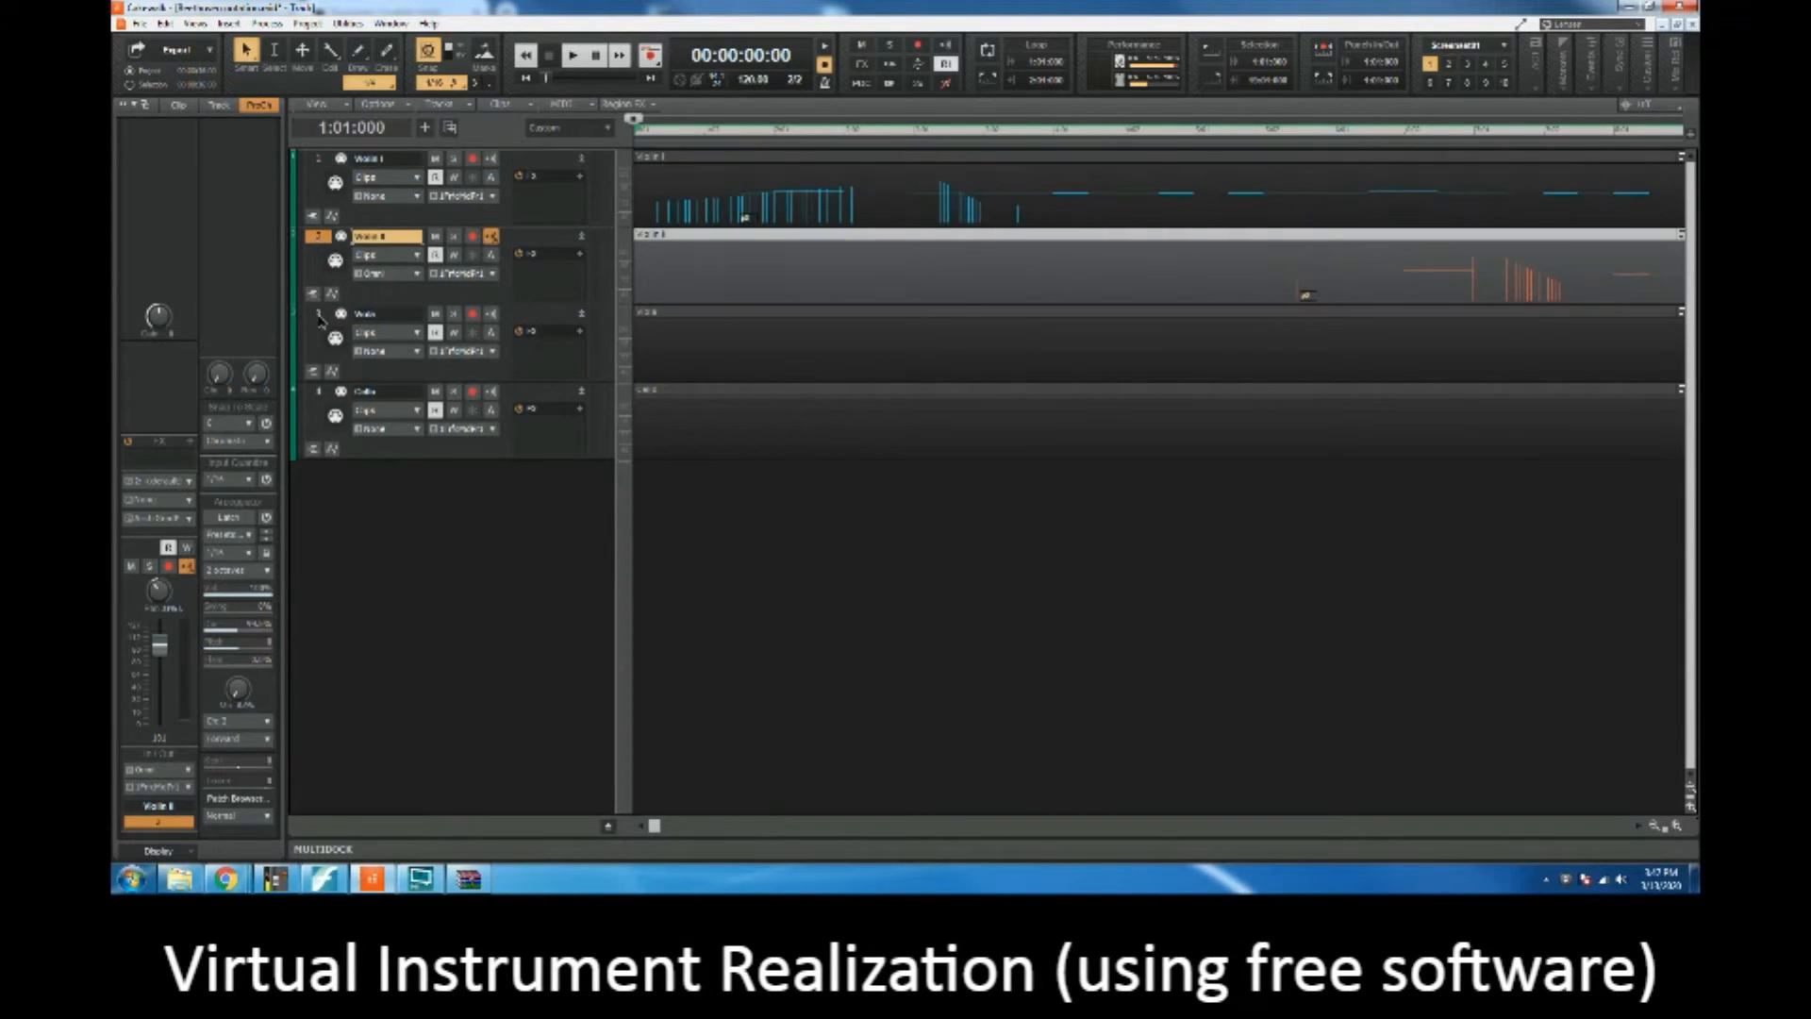
click(319, 316)
click(320, 393)
click(321, 162)
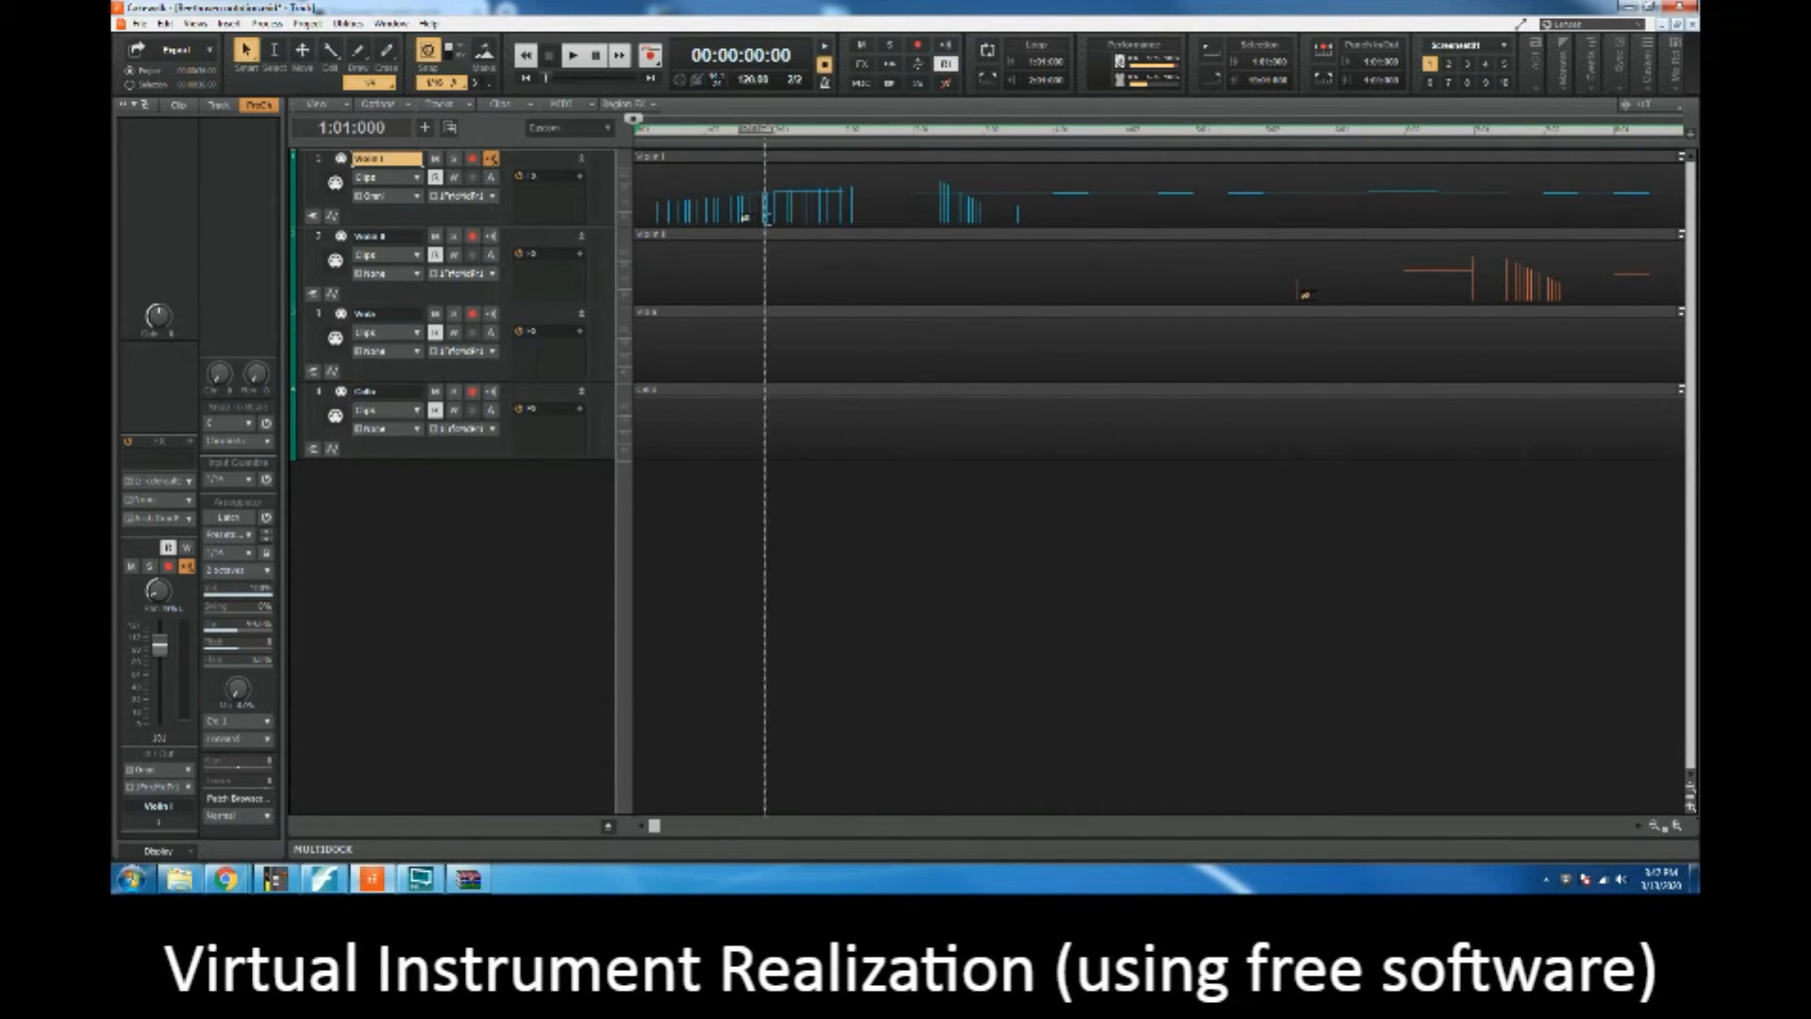
click(323, 879)
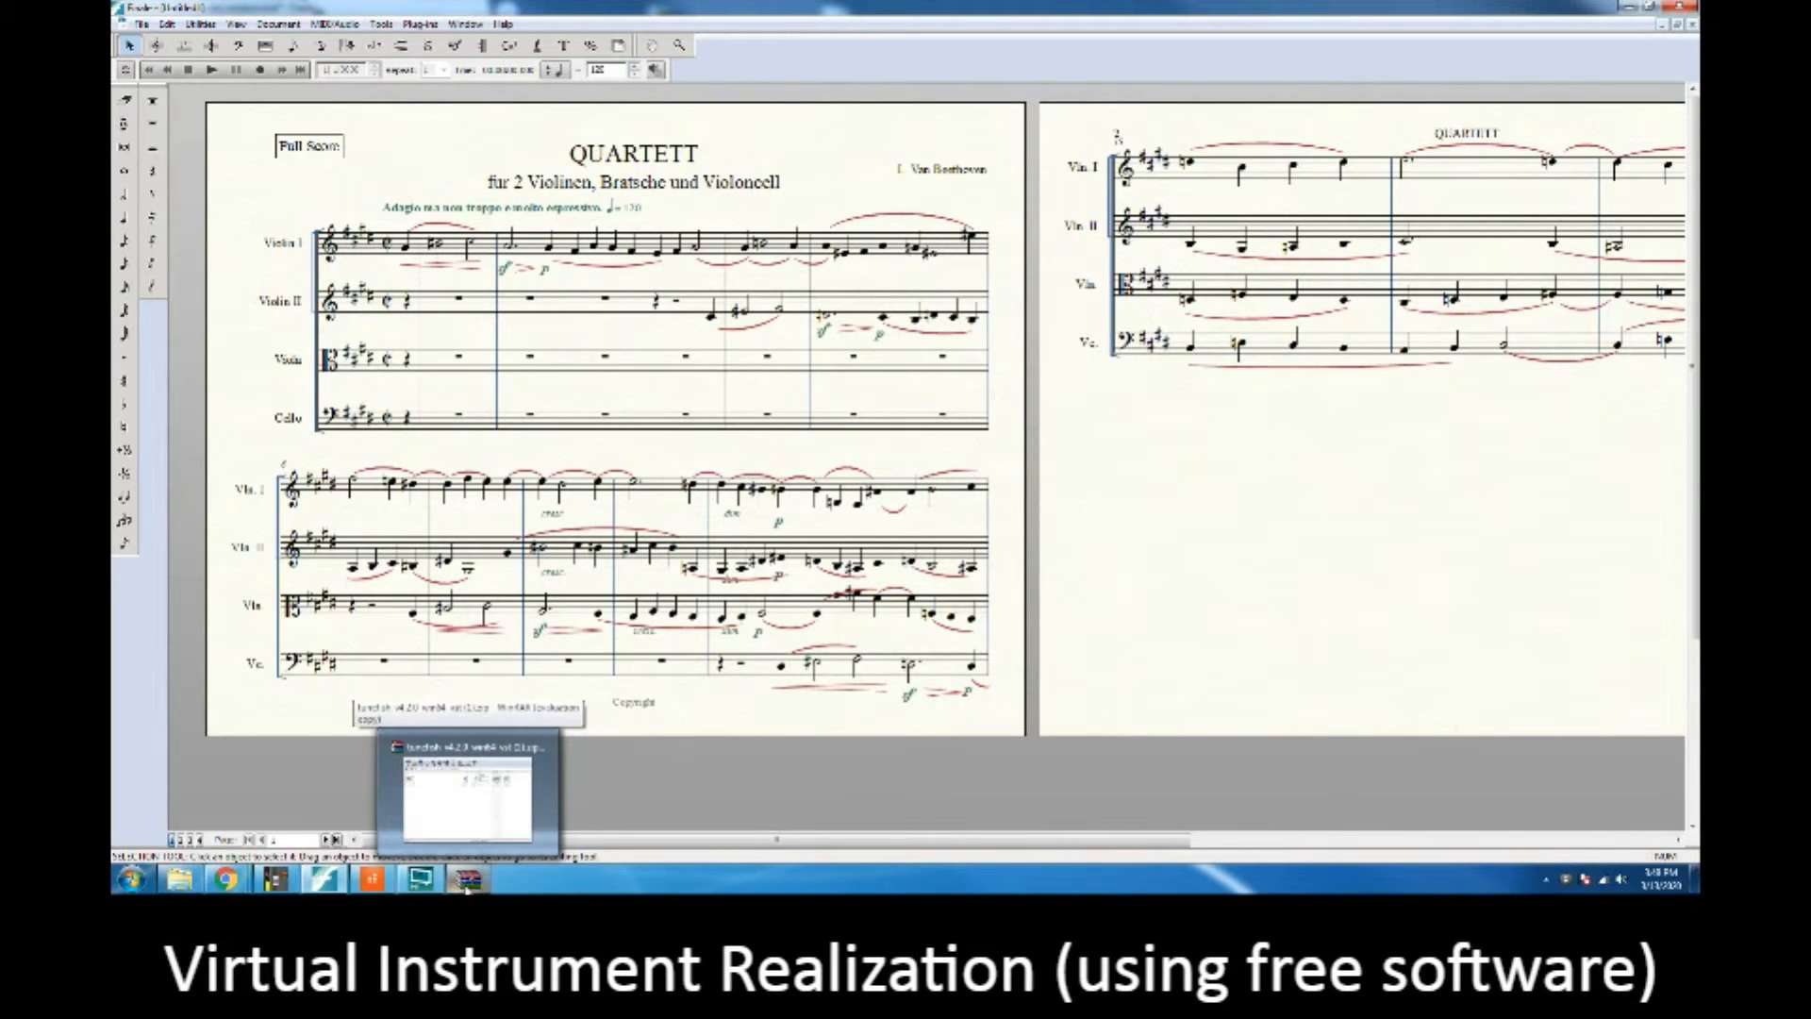
click(371, 884)
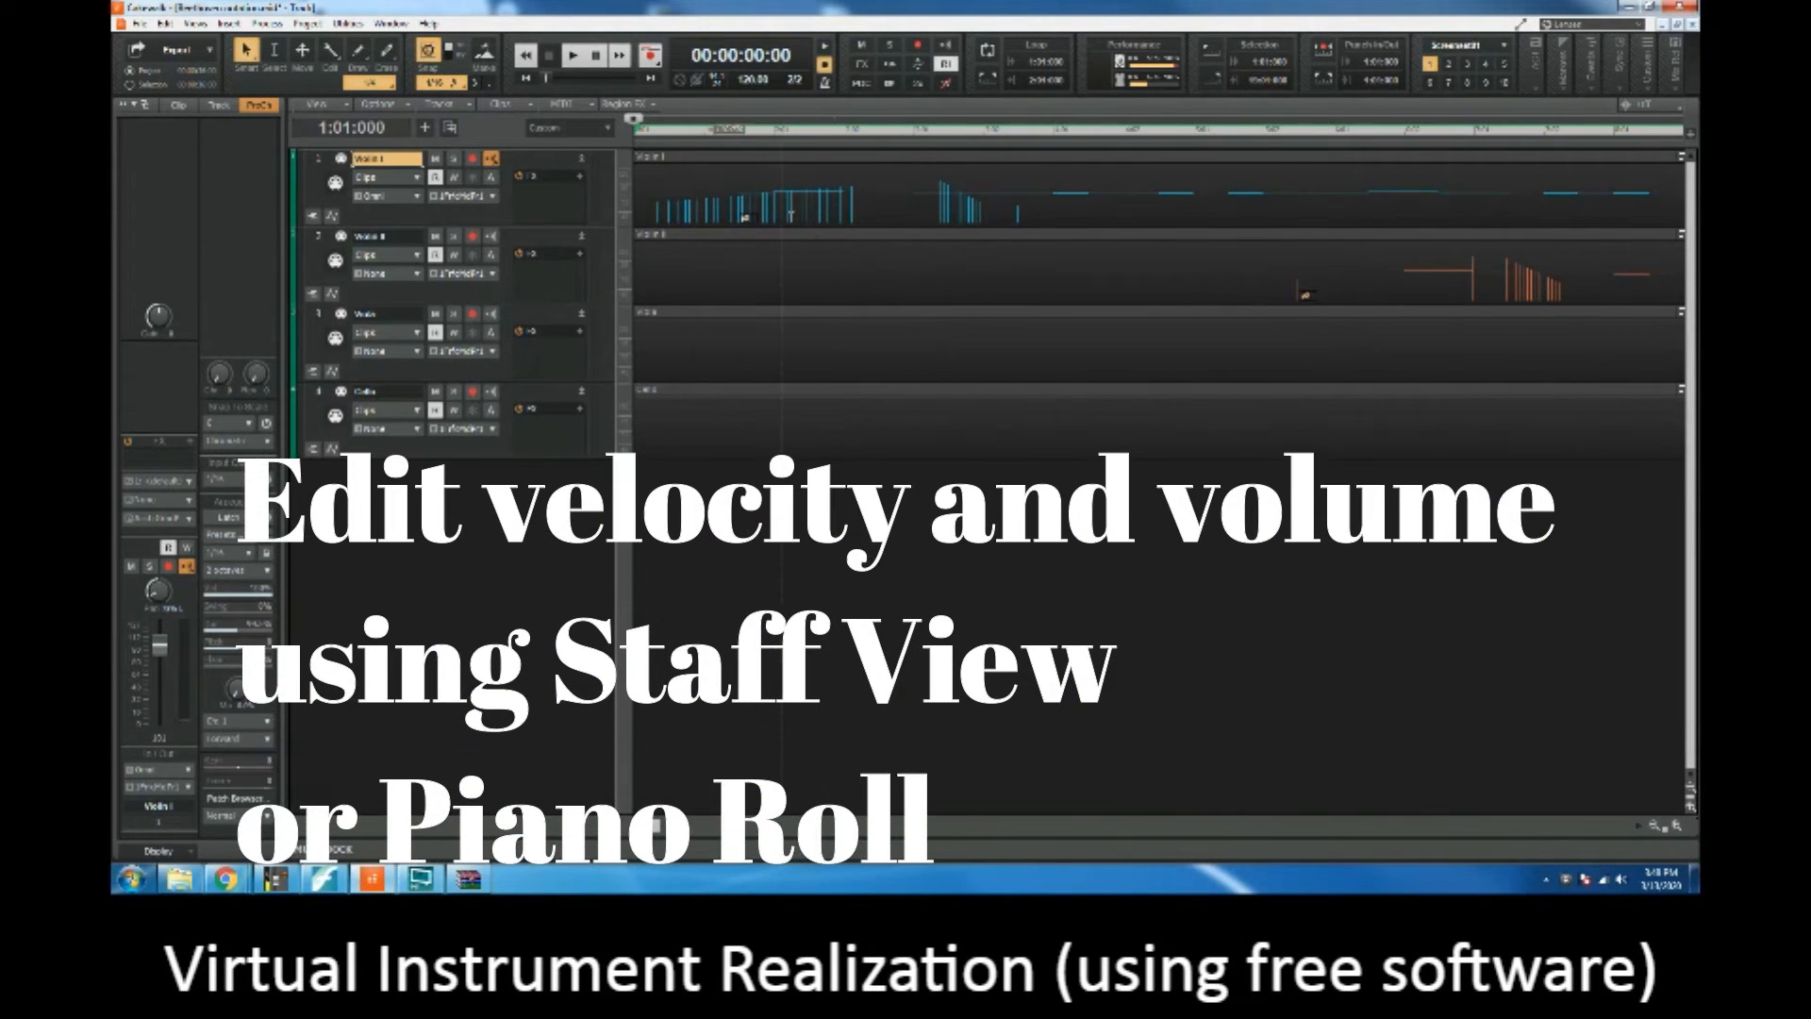
Step: Make the Violin I track slightly taller and play the project from the start for a few seconds
drag(598, 228, 598, 246)
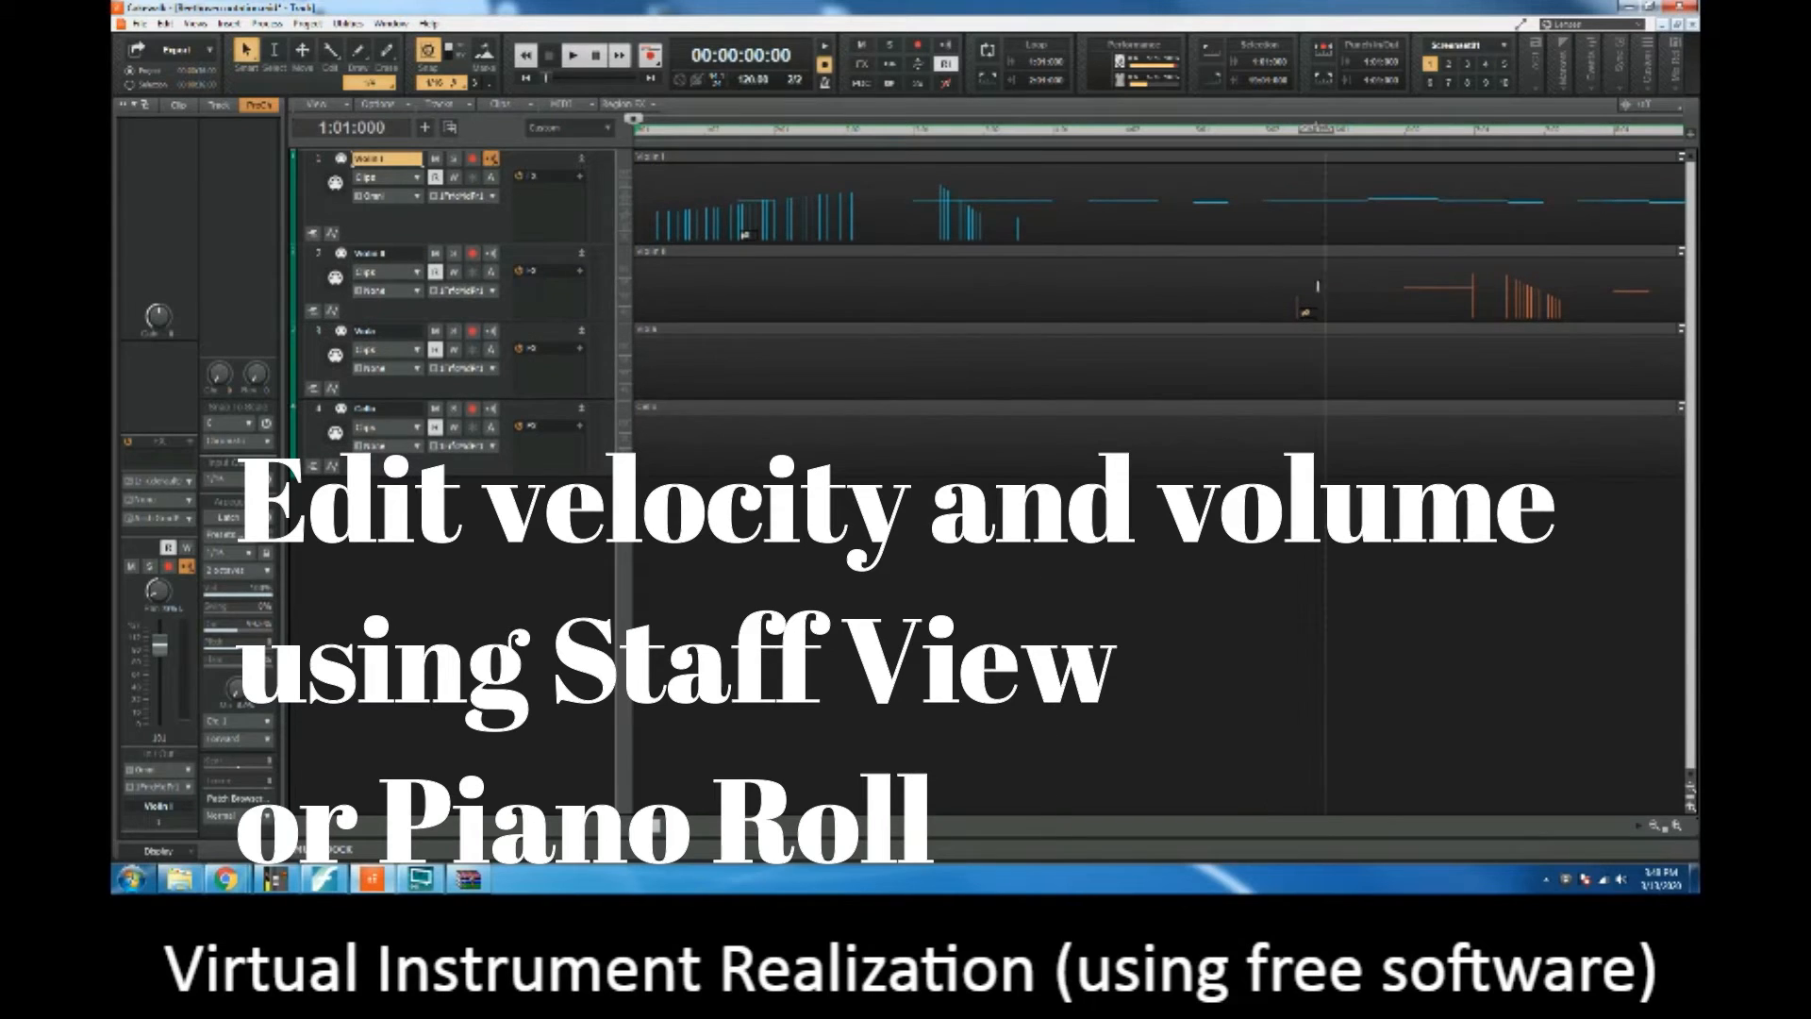
mouse_move(658, 831)
mouse_down()
mouse_move(1247, 840)
mouse_move(652, 830)
mouse_up()
key(space)
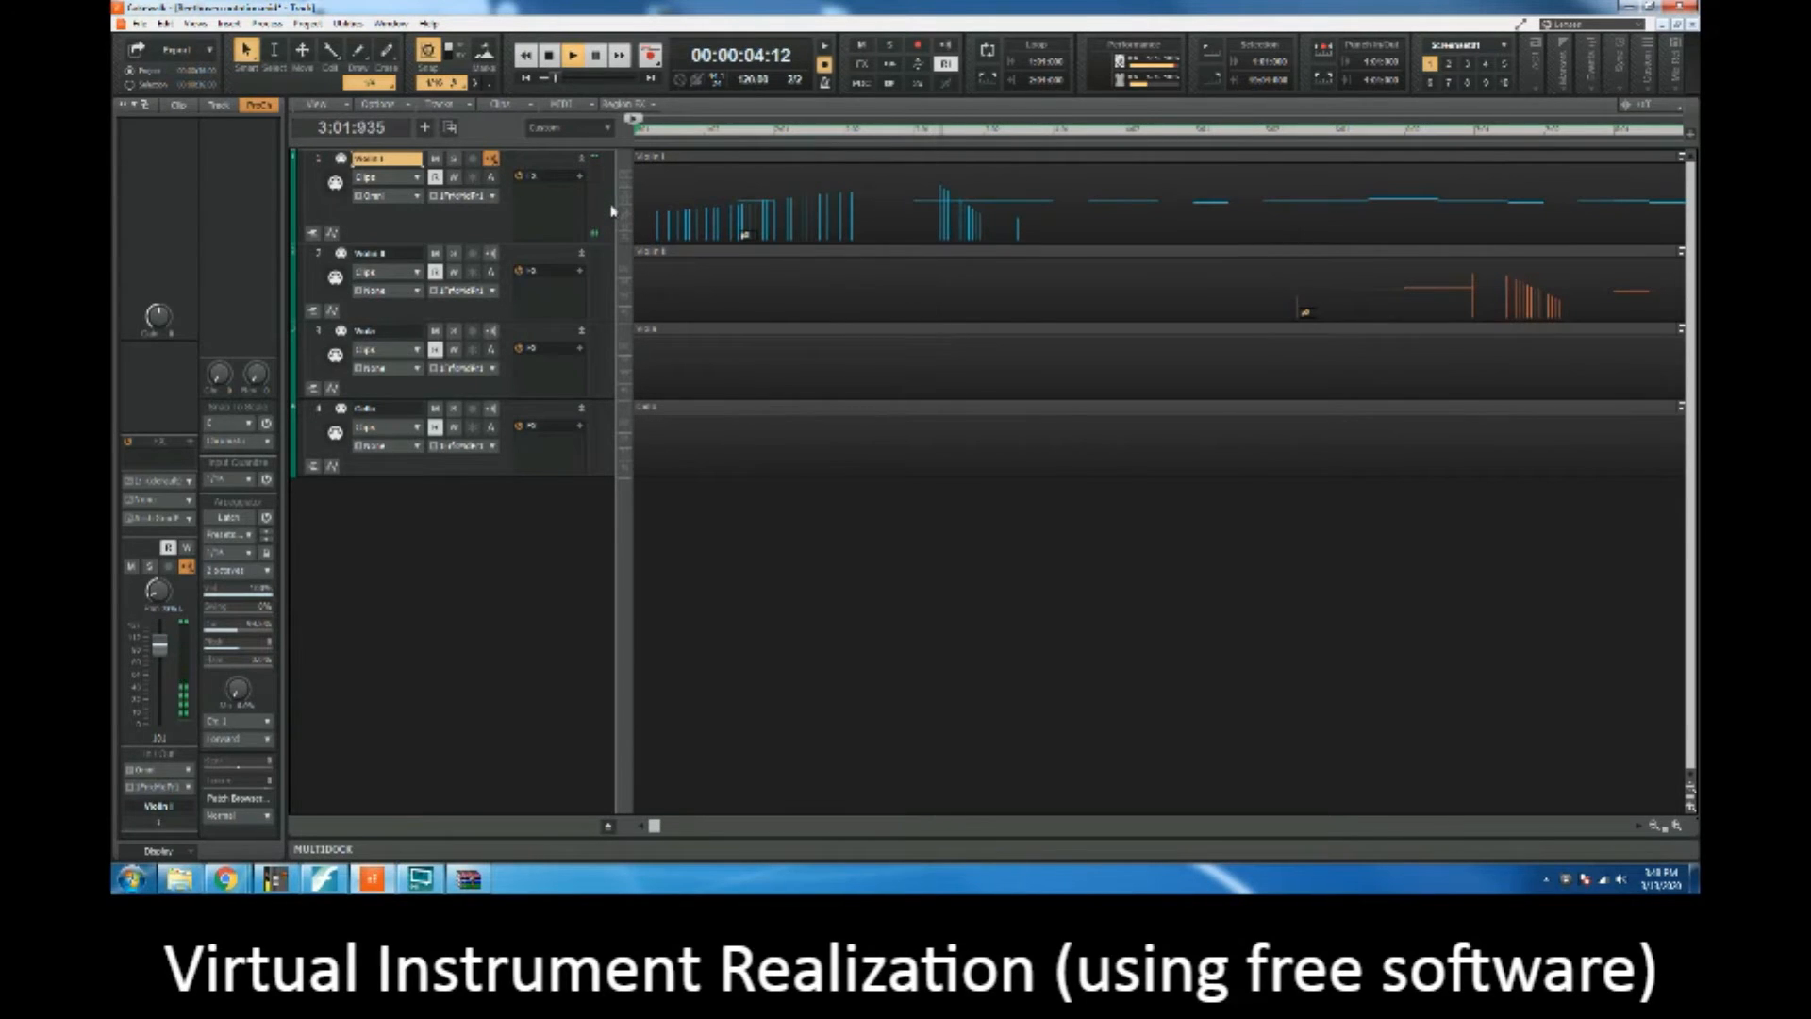
key(space)
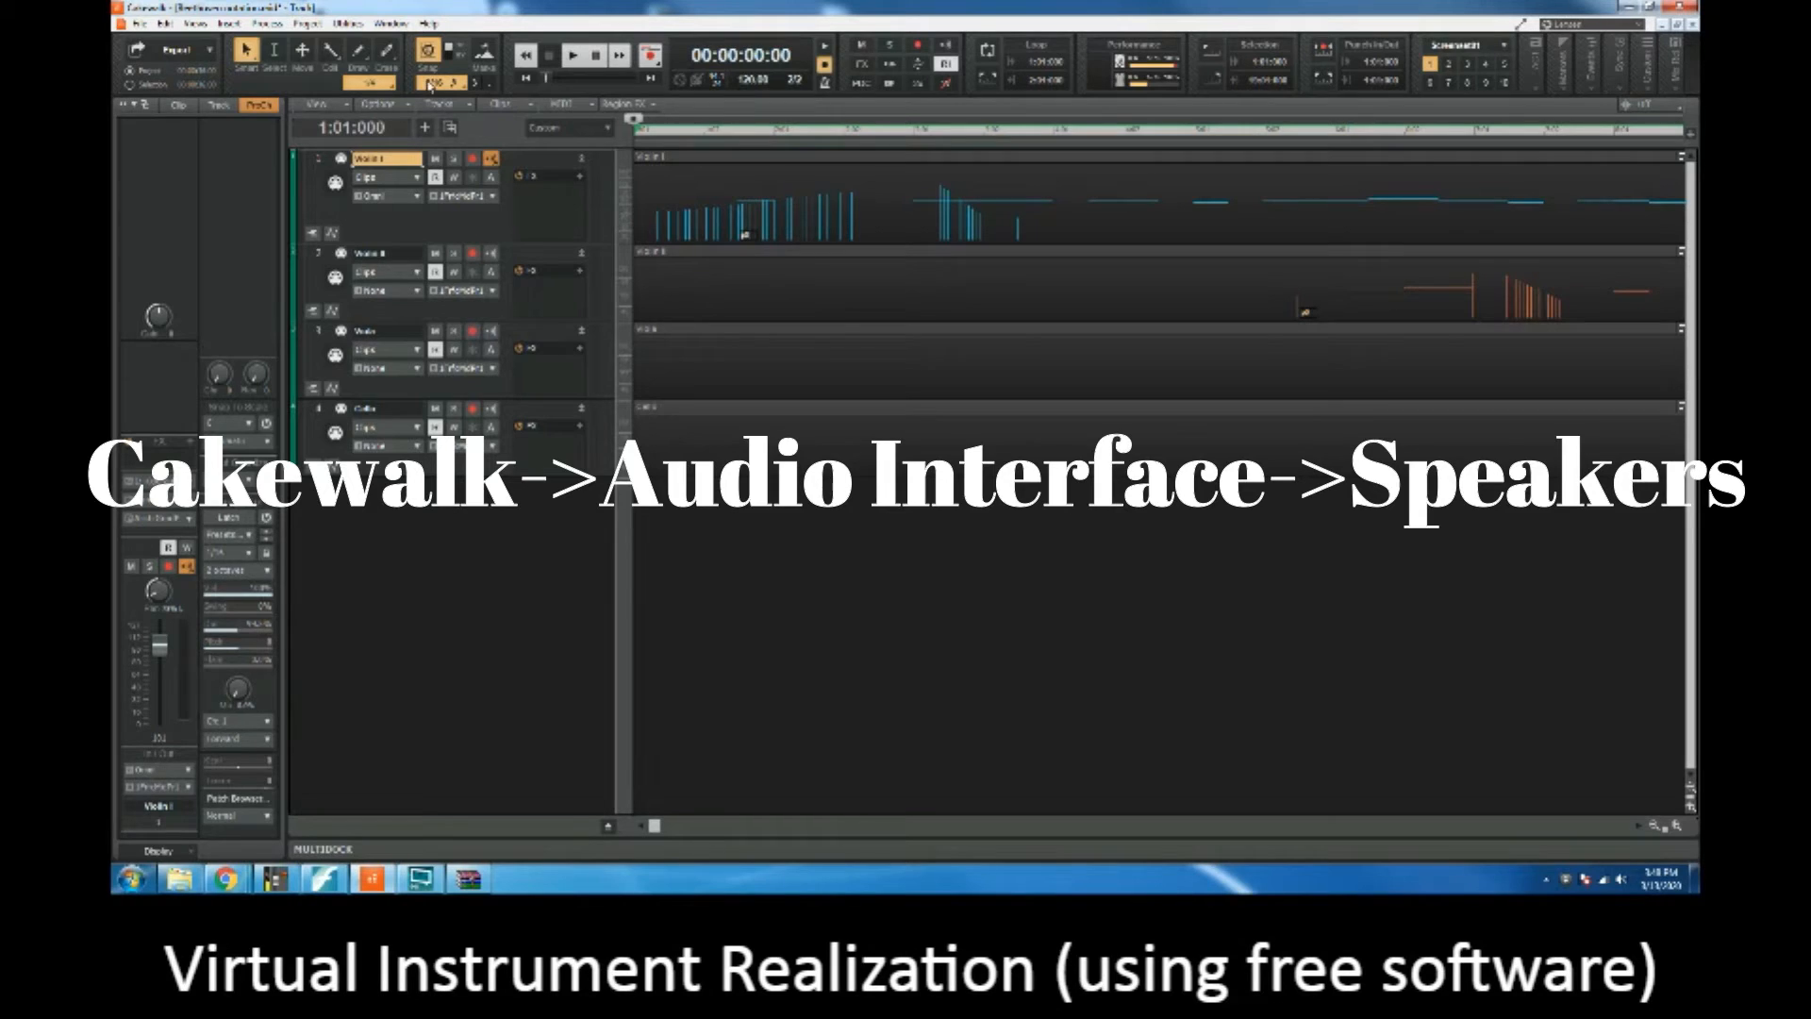
Step: Insert the uncategorized soft synth Tunefish4 with a MIDI source, a synth track folder and the first synth audio output
click(229, 23)
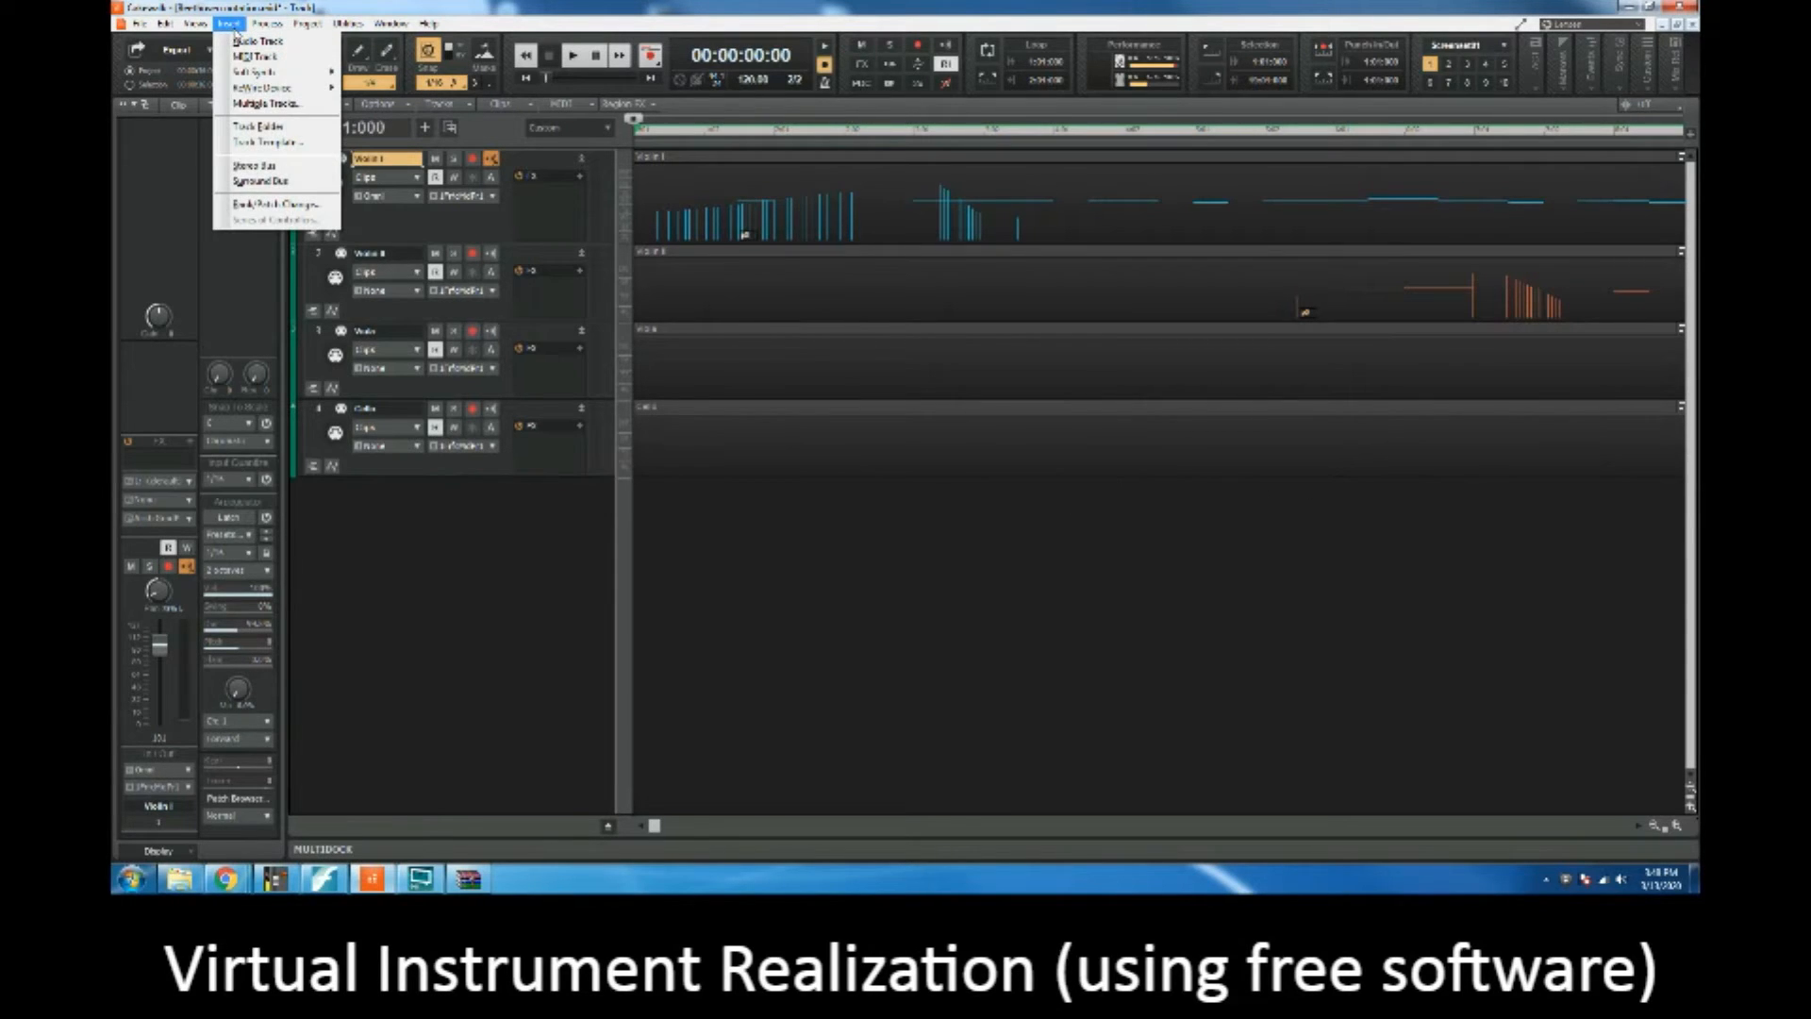
click(232, 24)
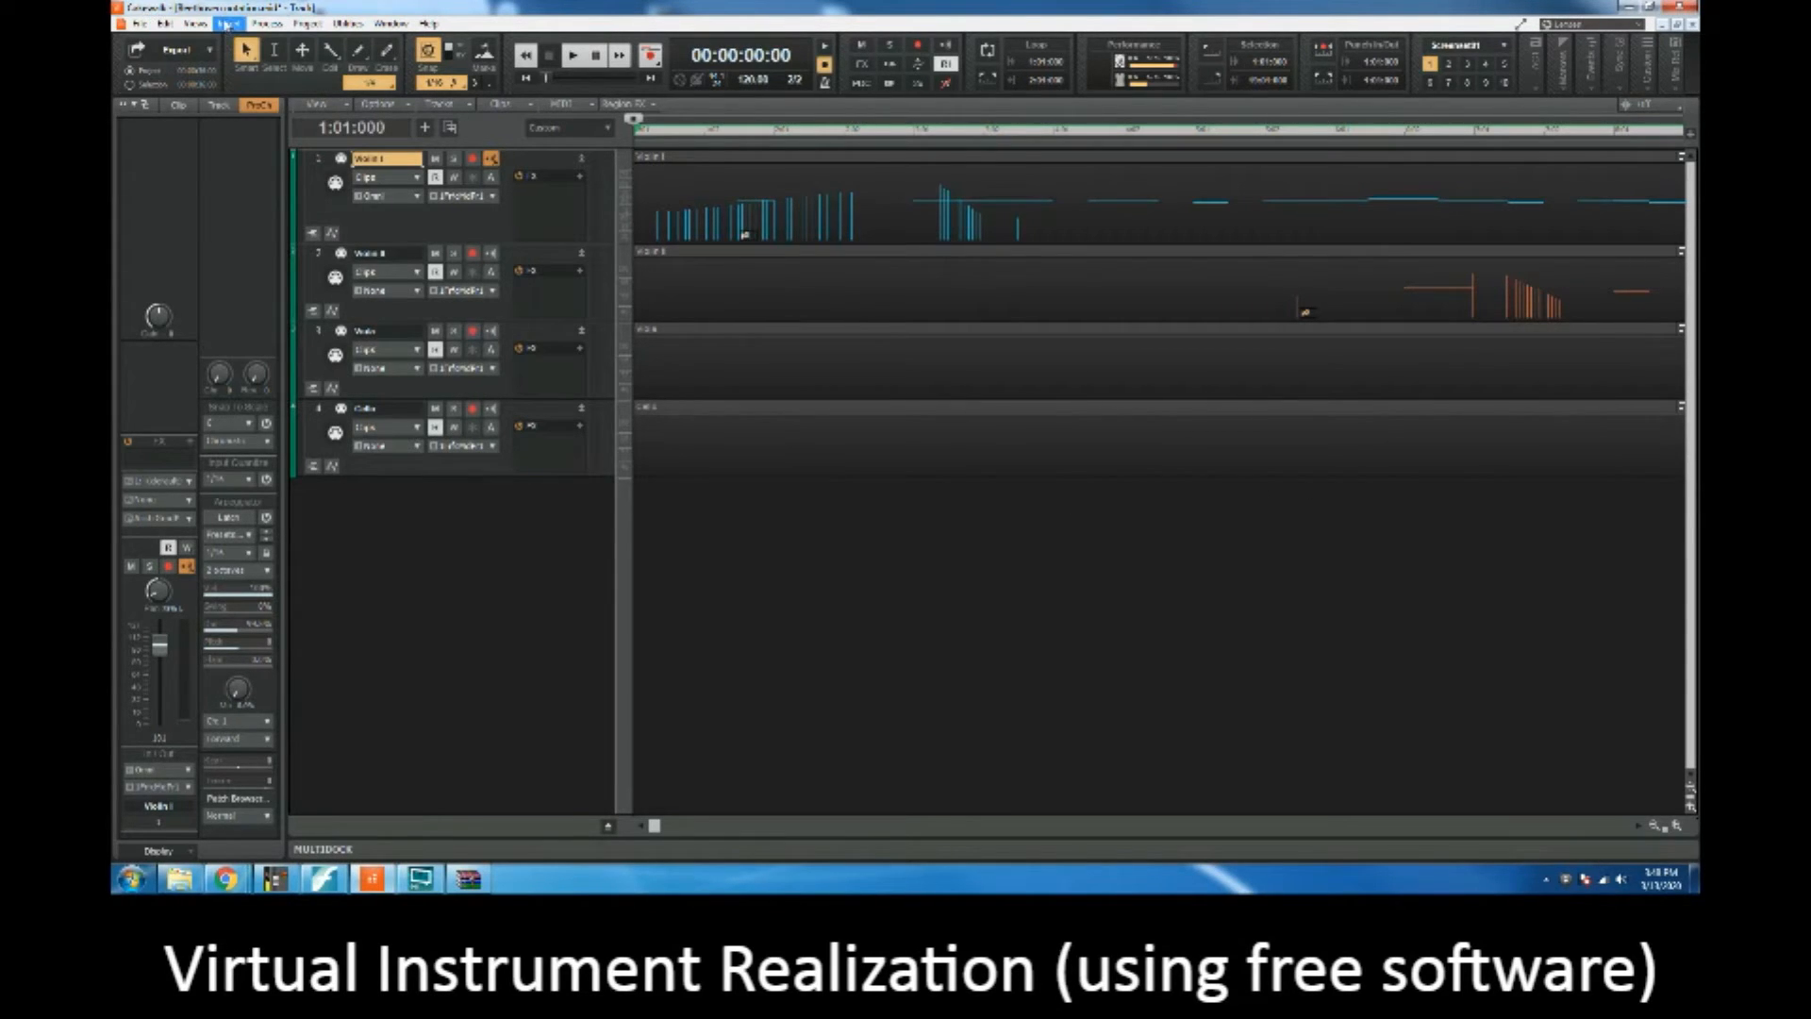
click(233, 28)
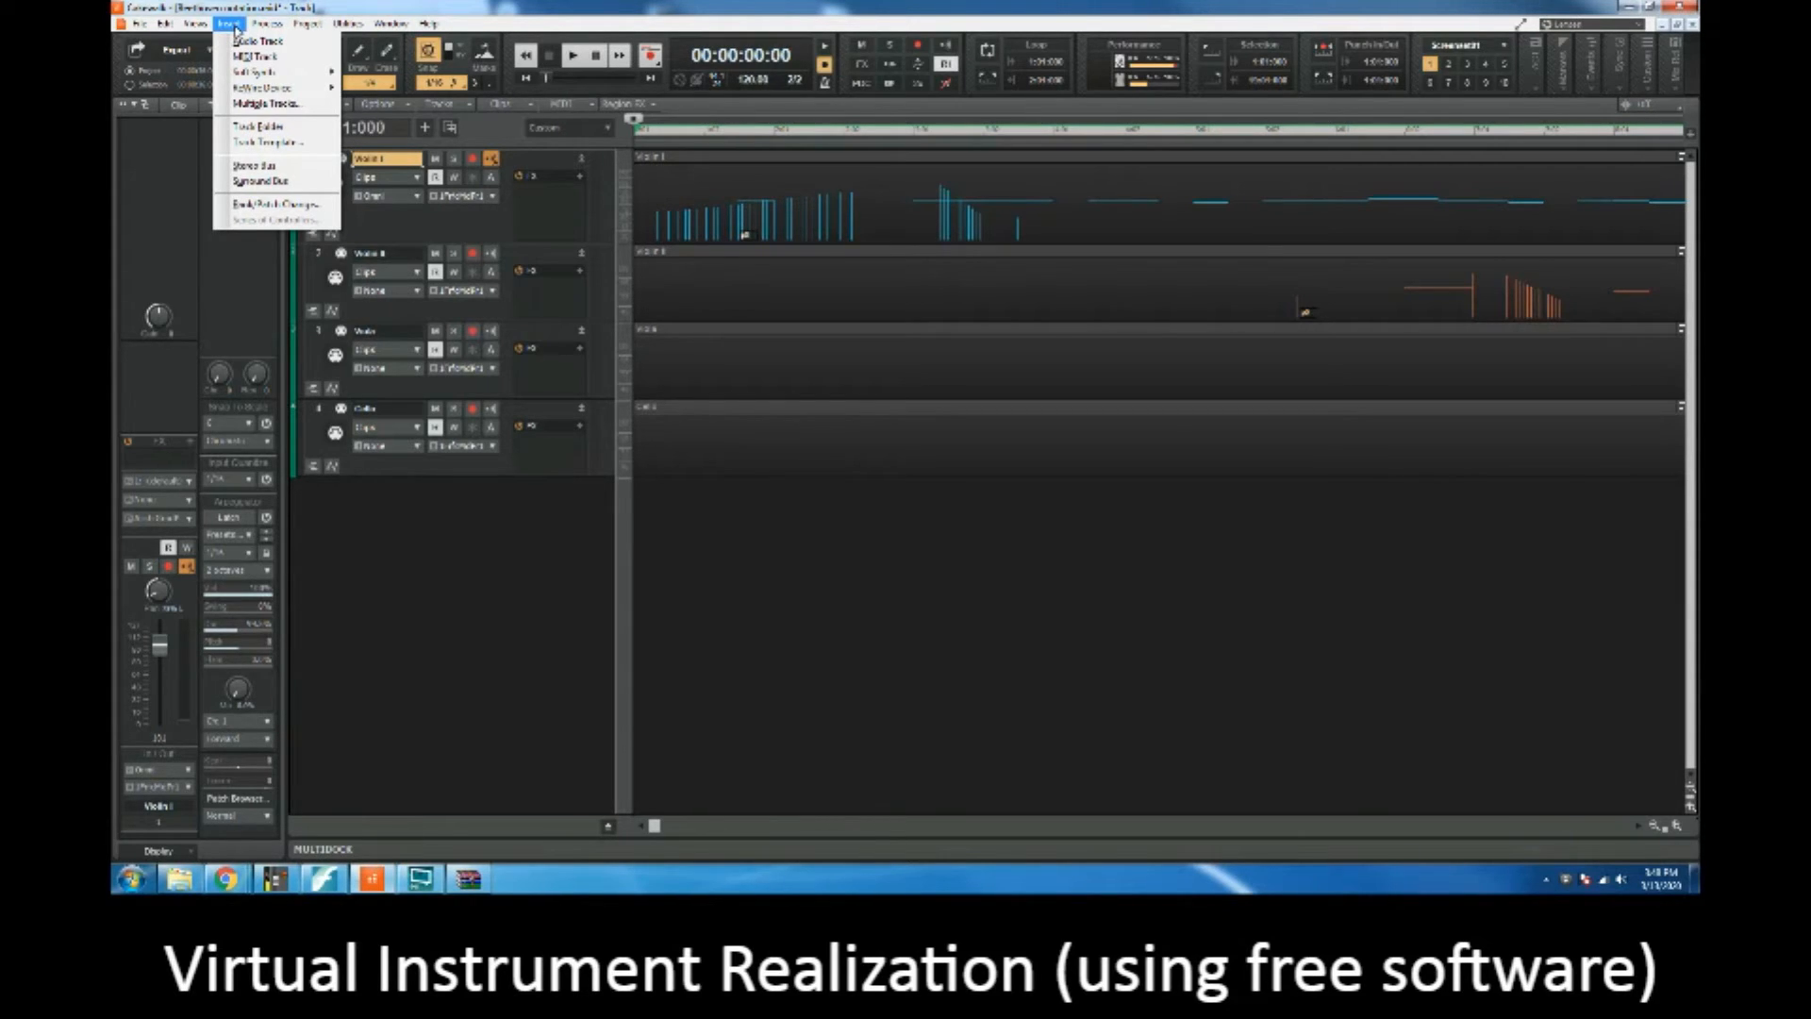
mouse_move(254, 72)
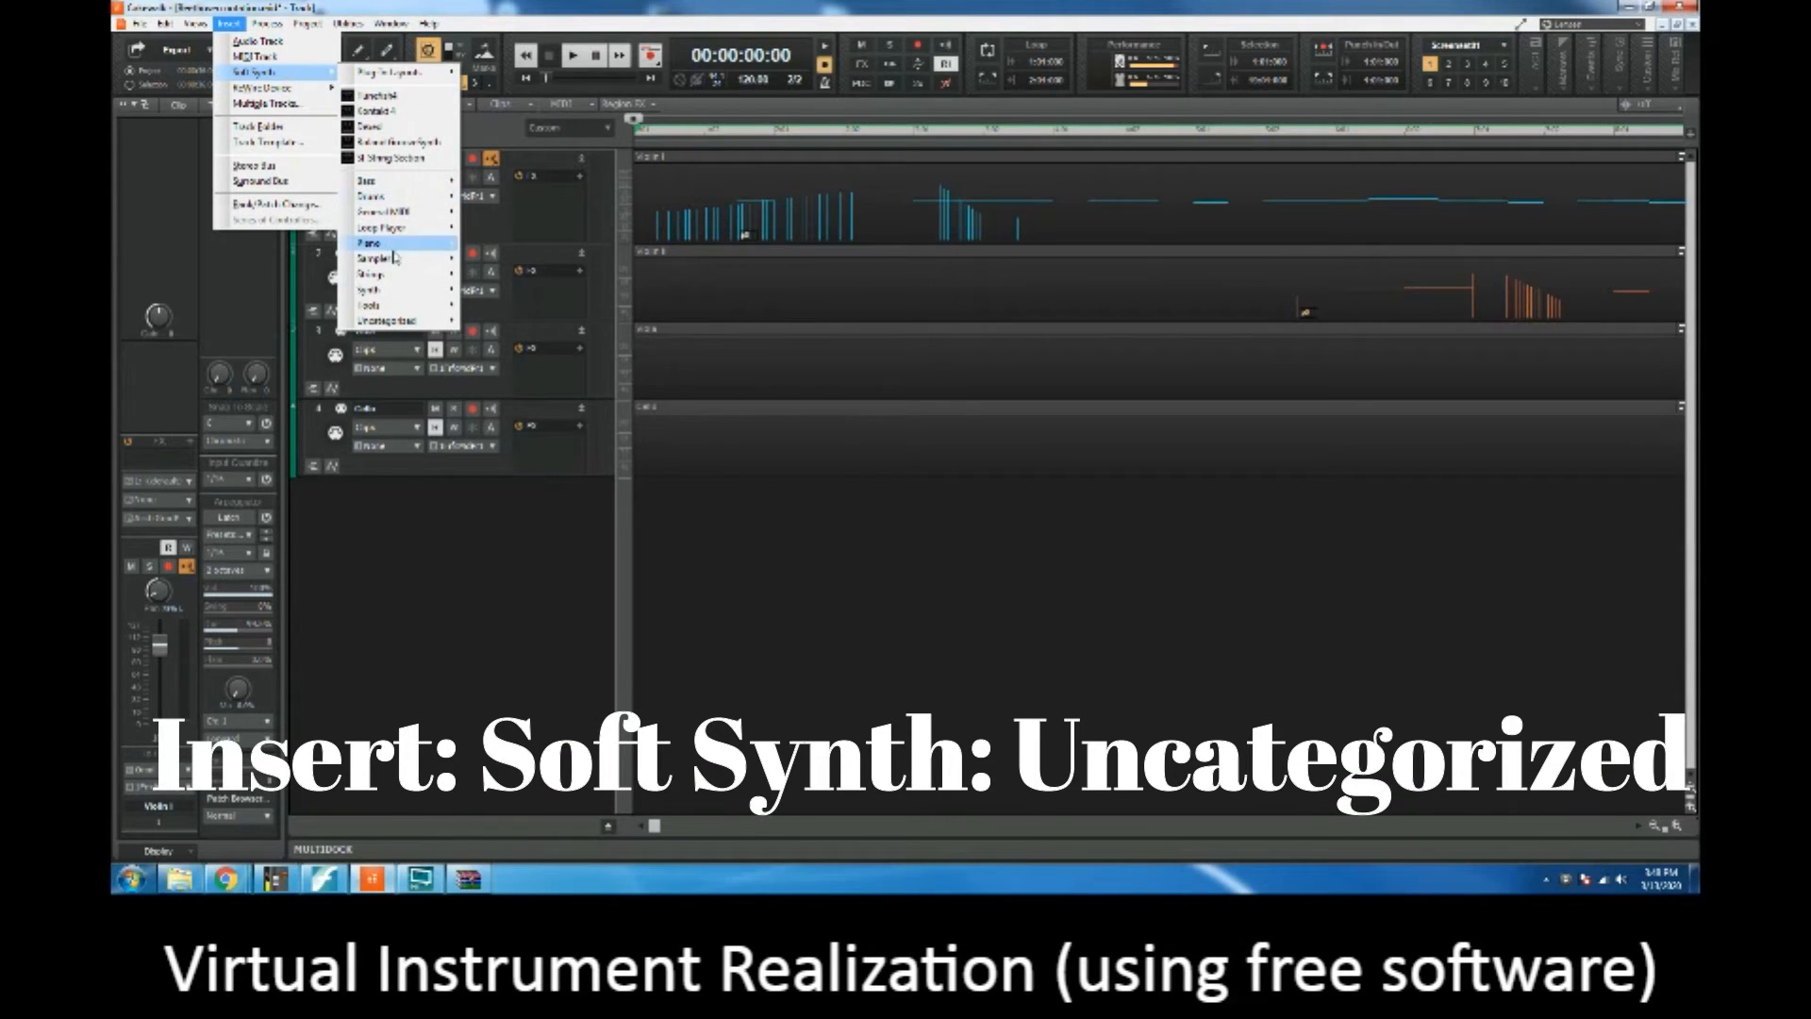
mouse_move(387, 326)
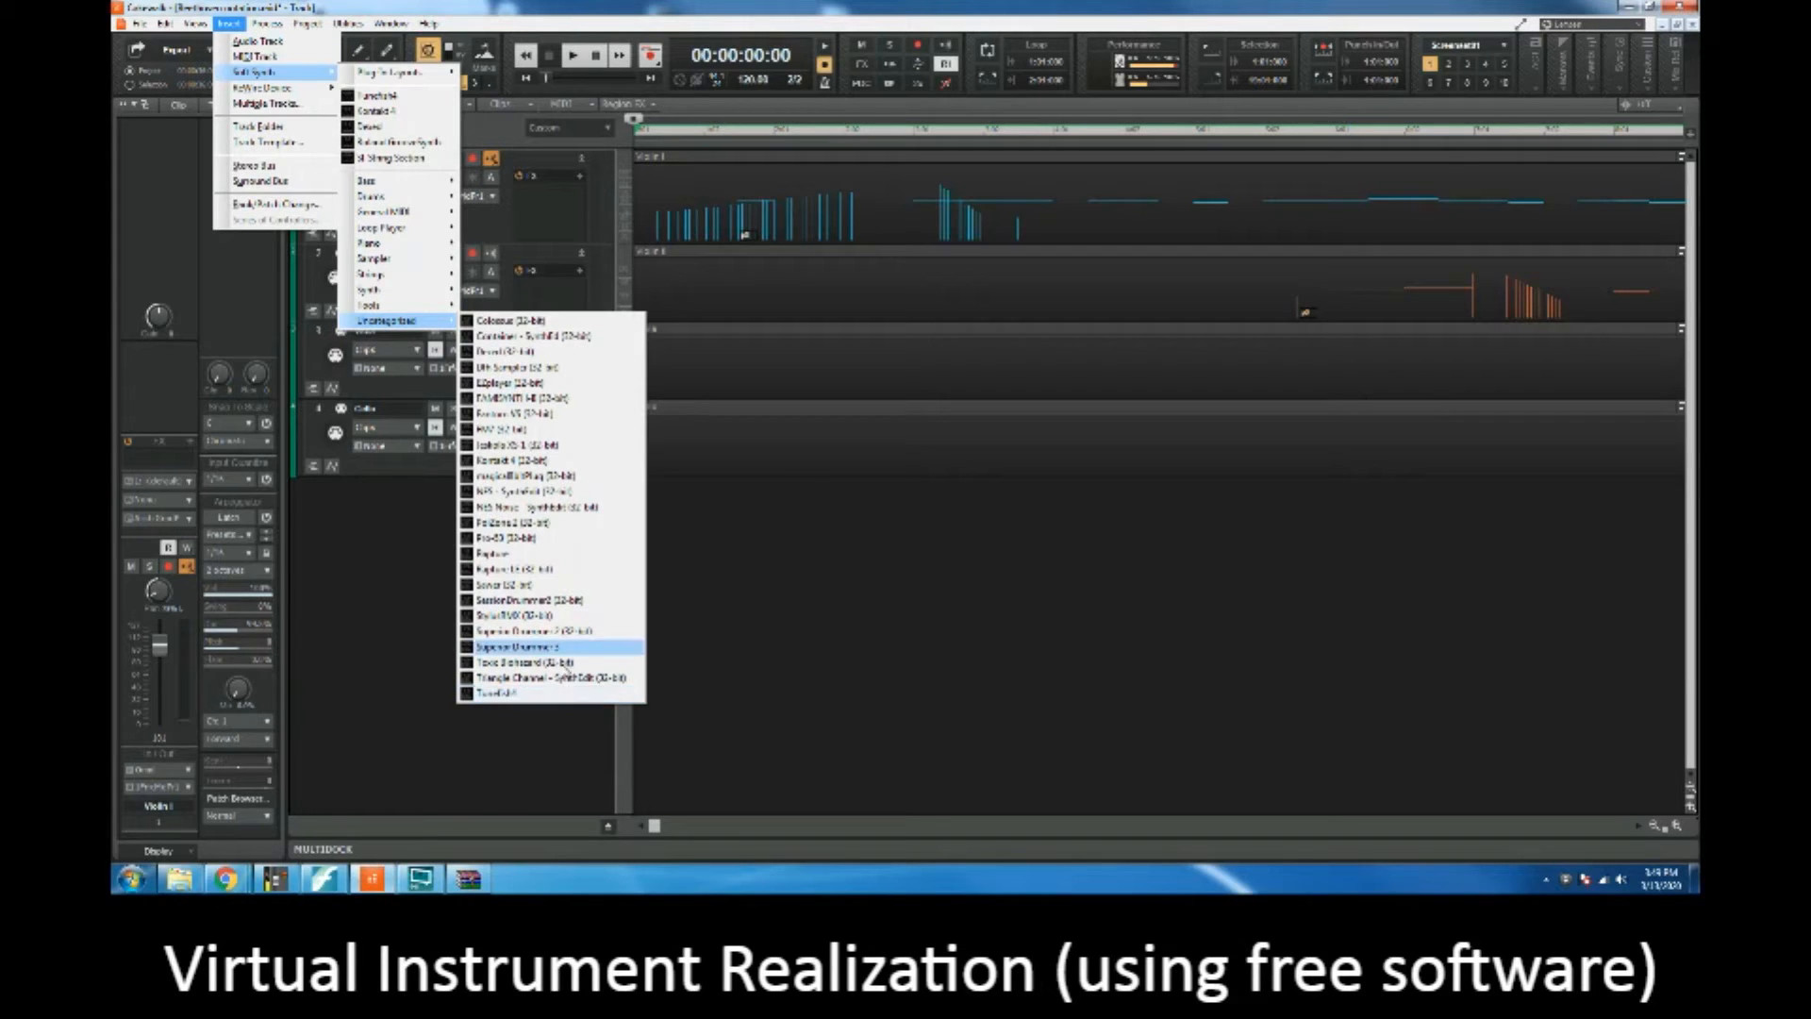
click(538, 695)
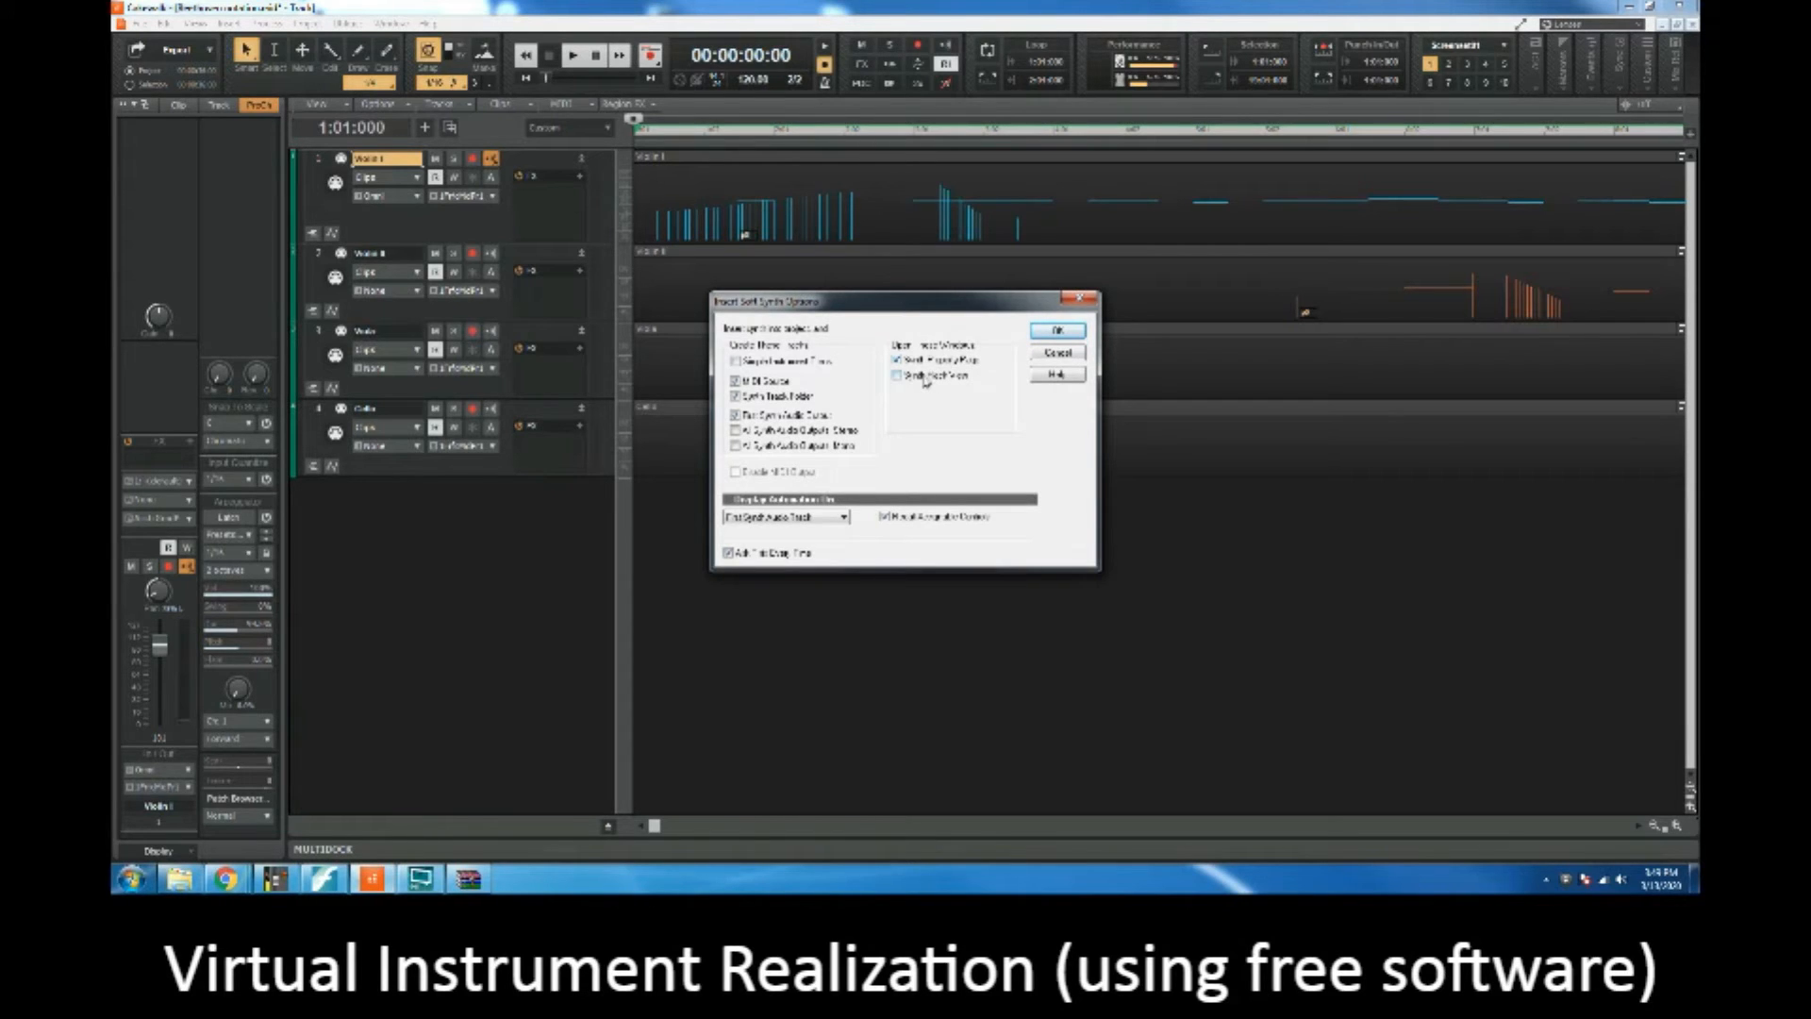
click(1057, 332)
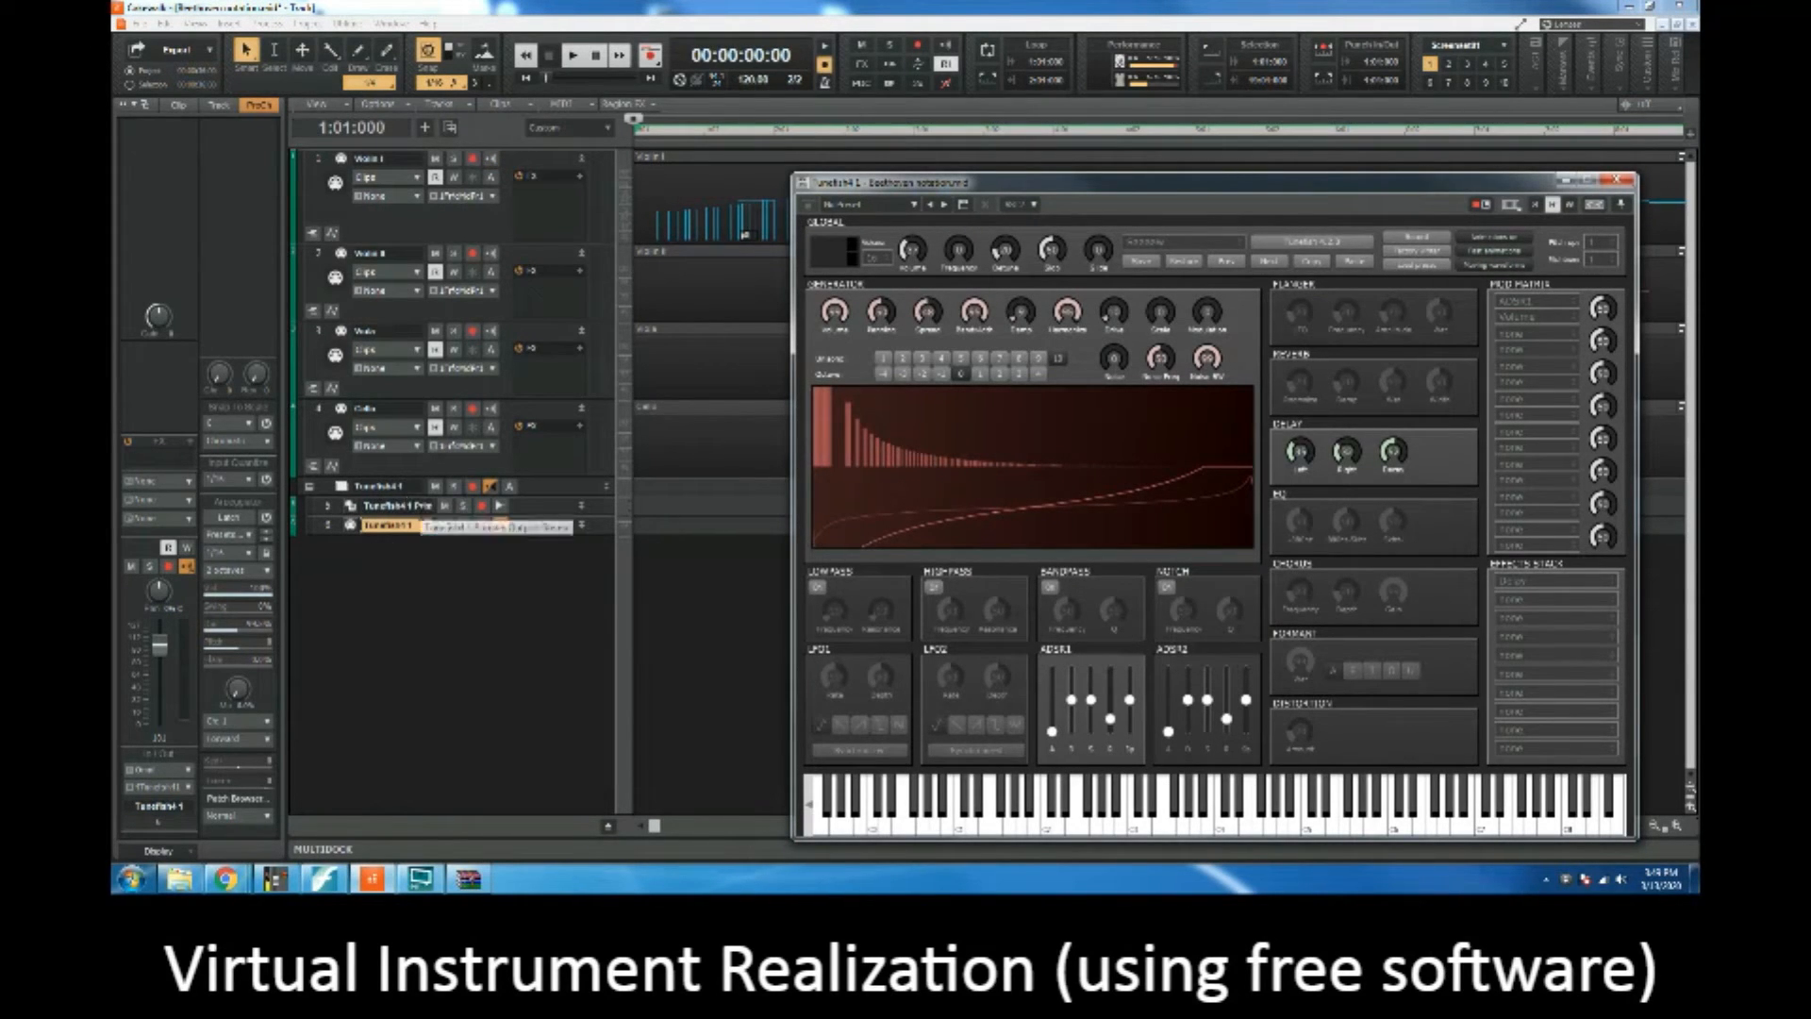
Step: Audition the default Tunefish4 sound on its on-screen keyboard and load the DryBass preset
click(1111, 826)
drag(1111, 826, 1351, 821)
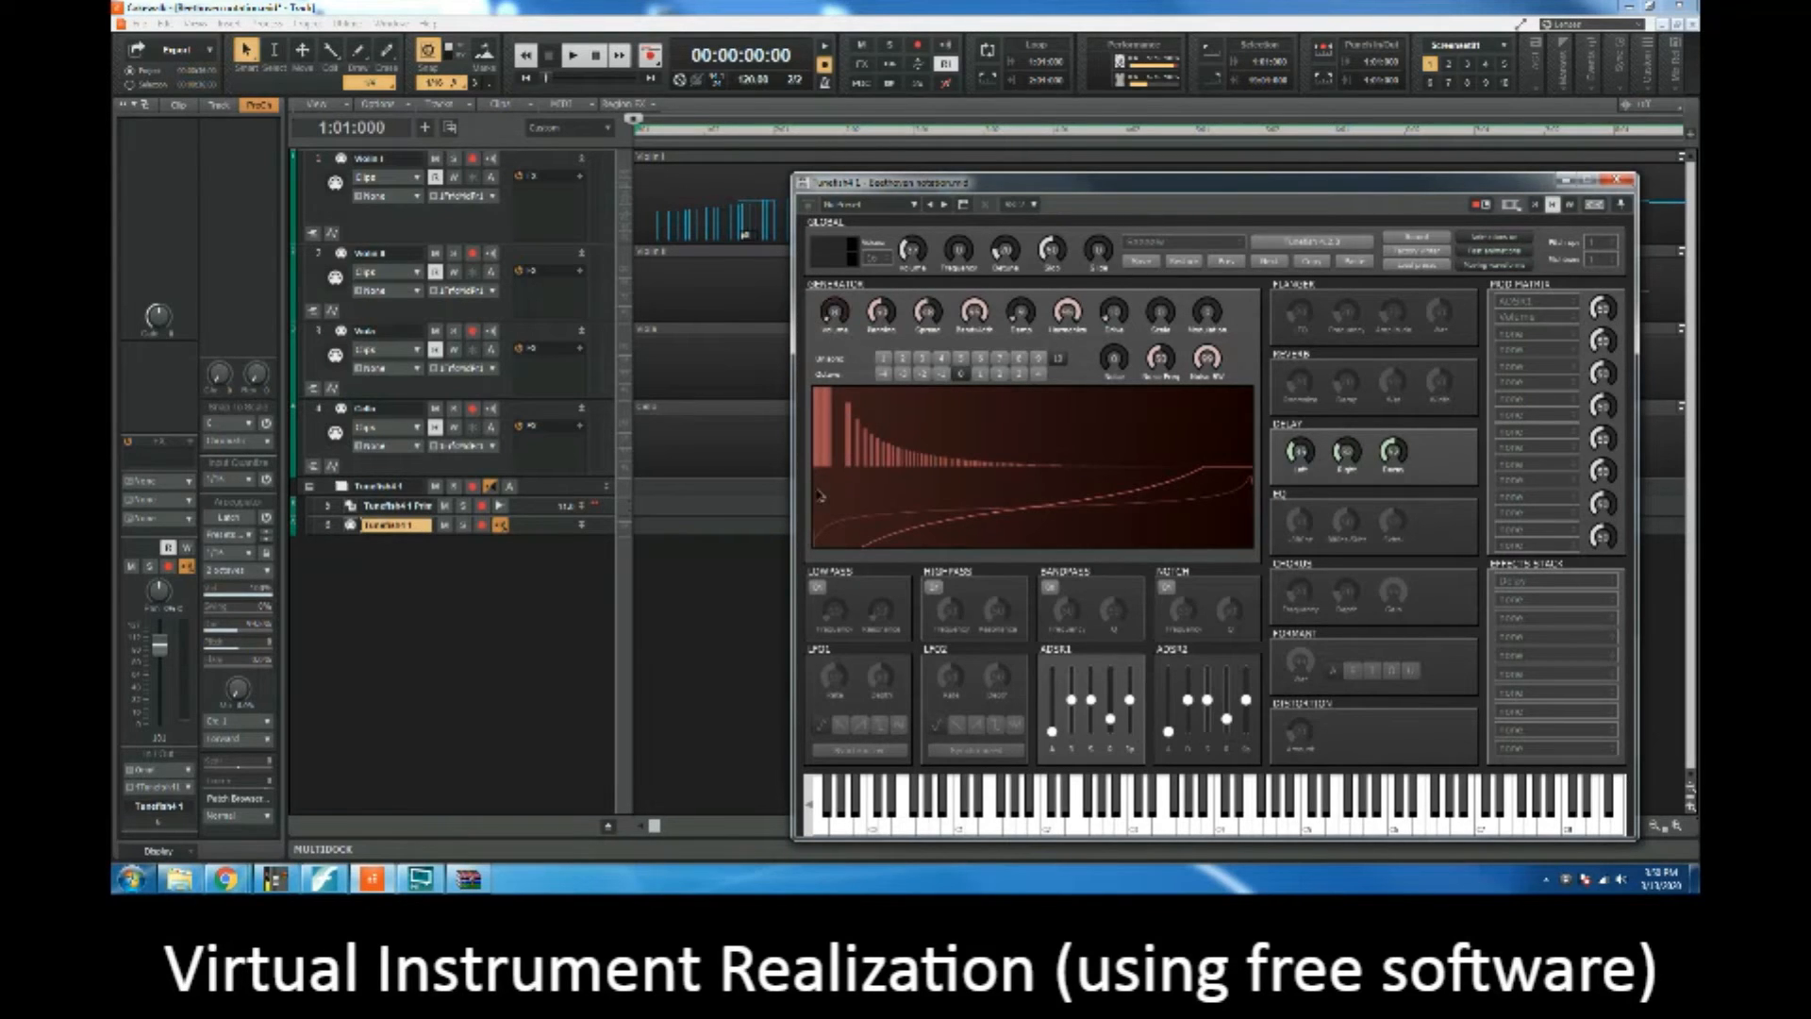
click(881, 205)
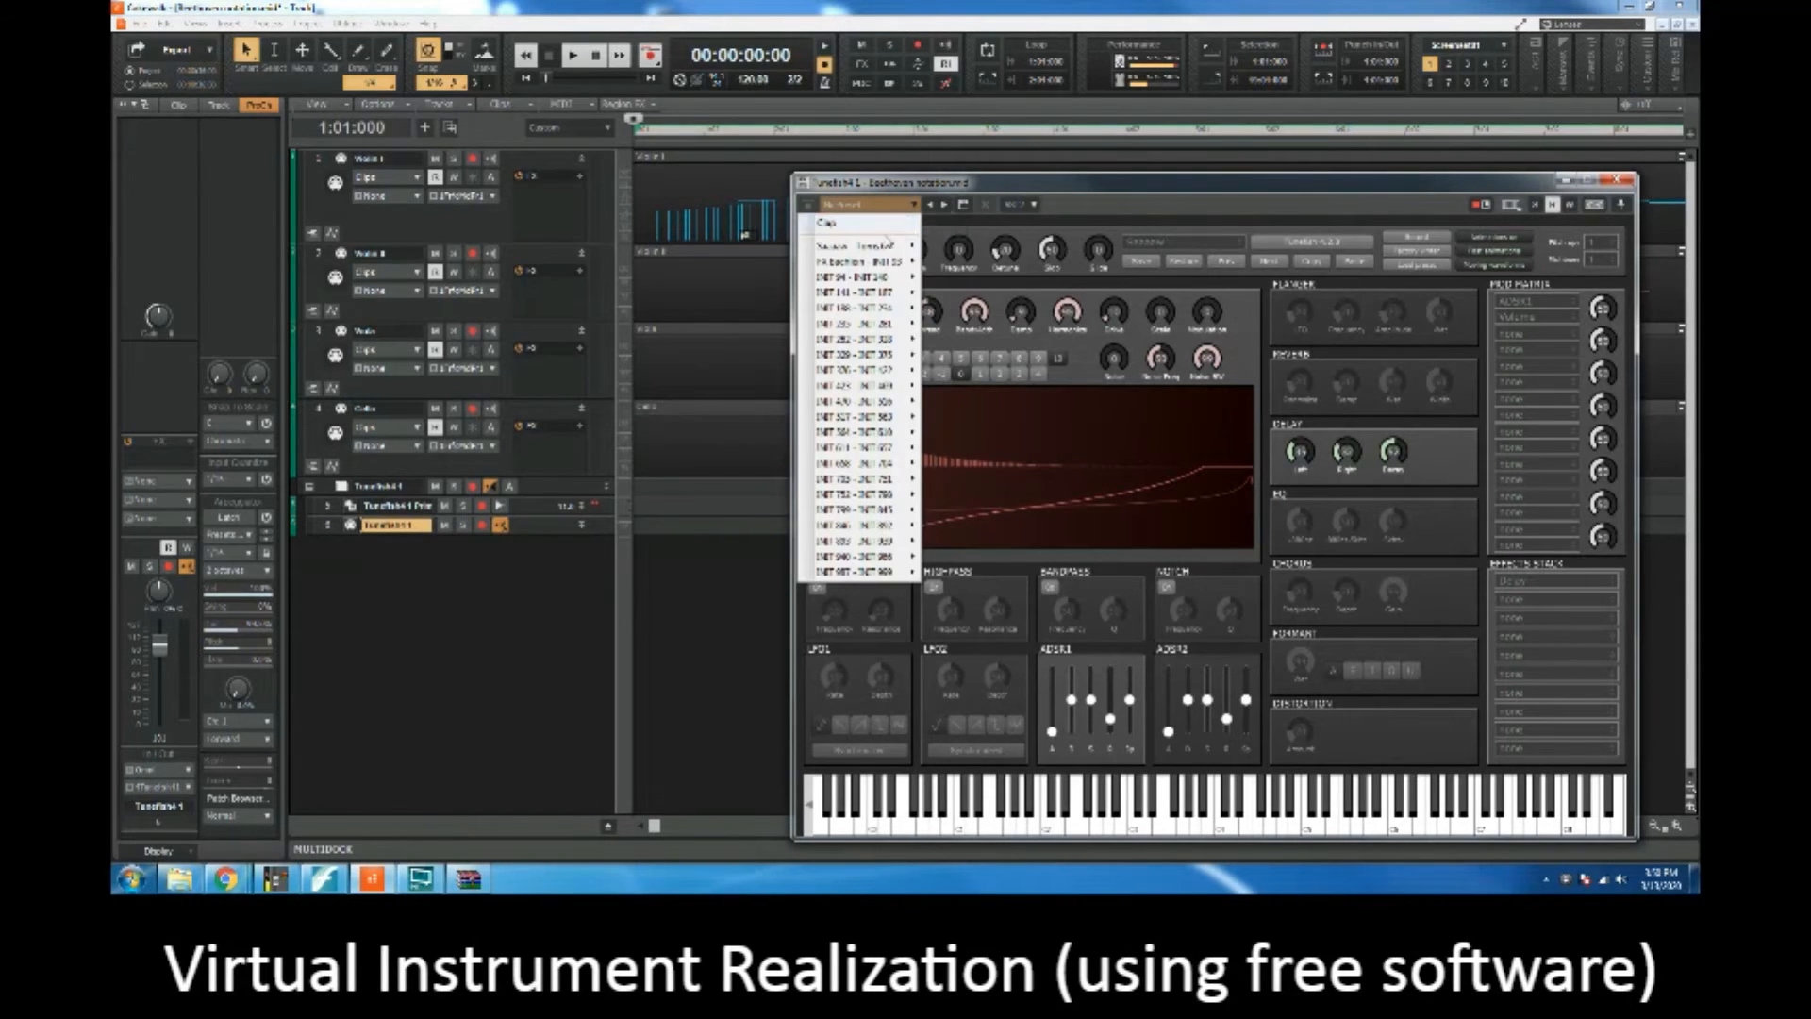
mouse_move(887, 245)
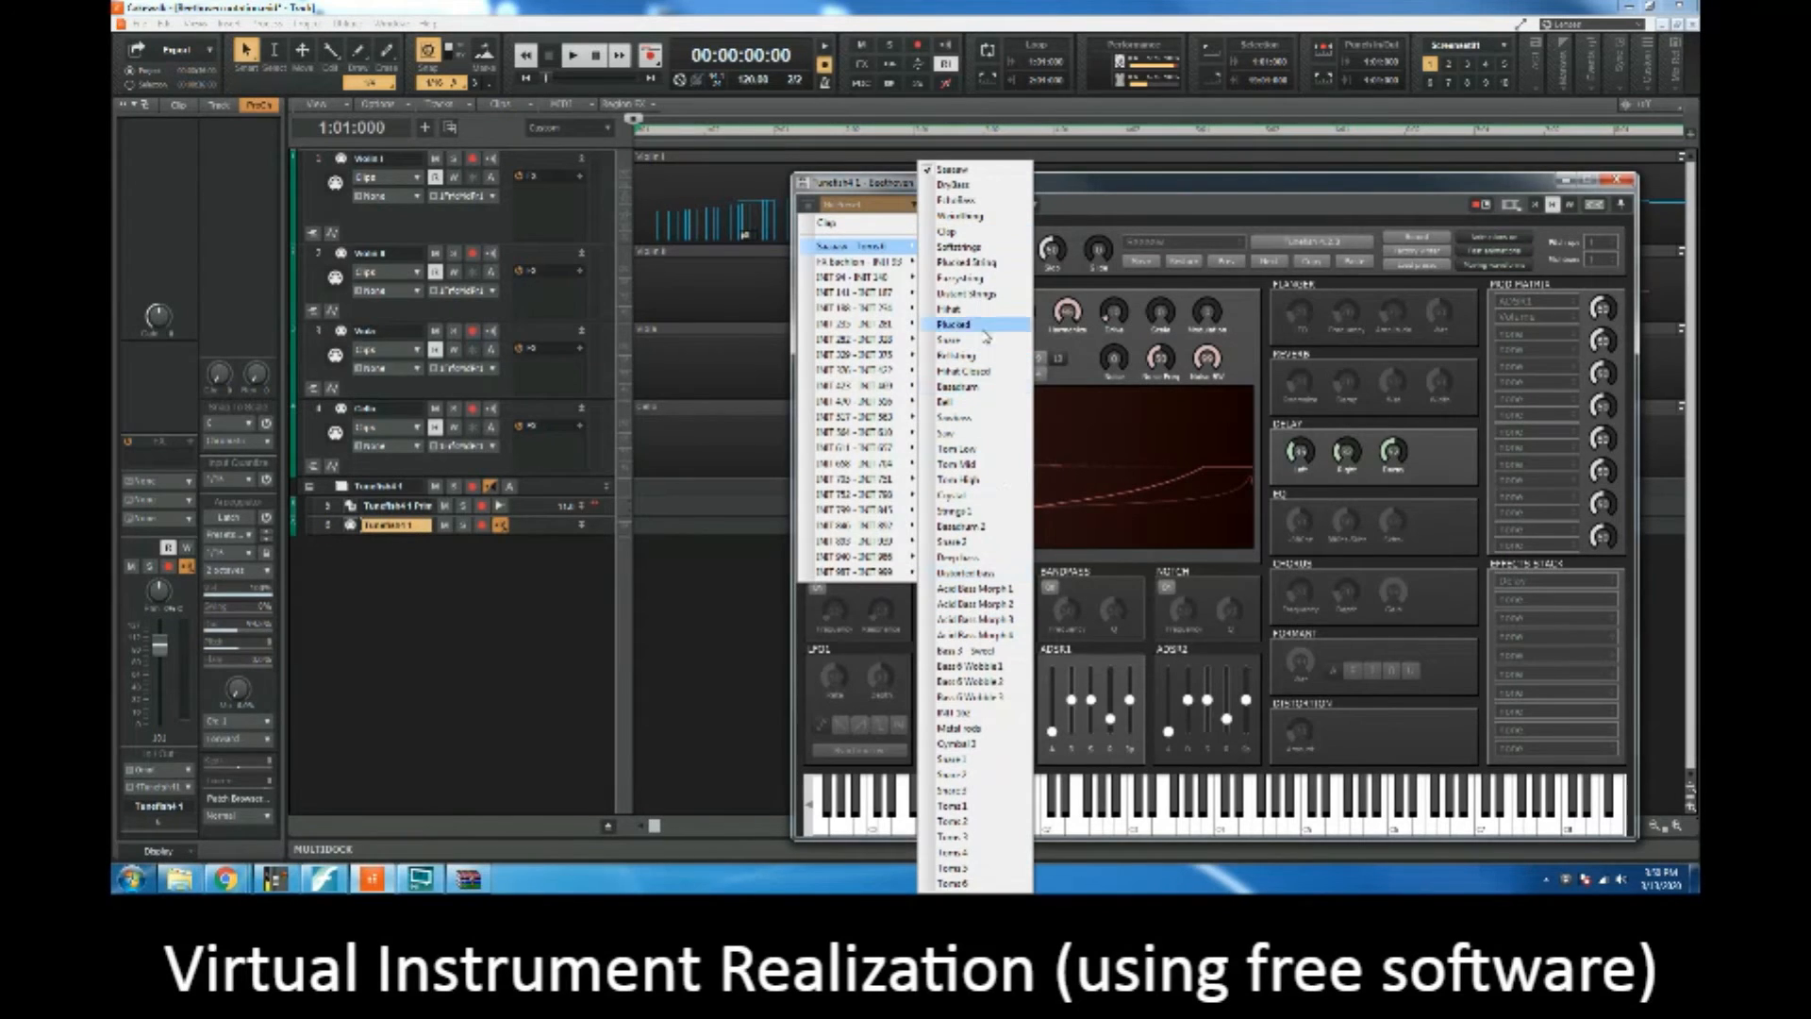
click(977, 186)
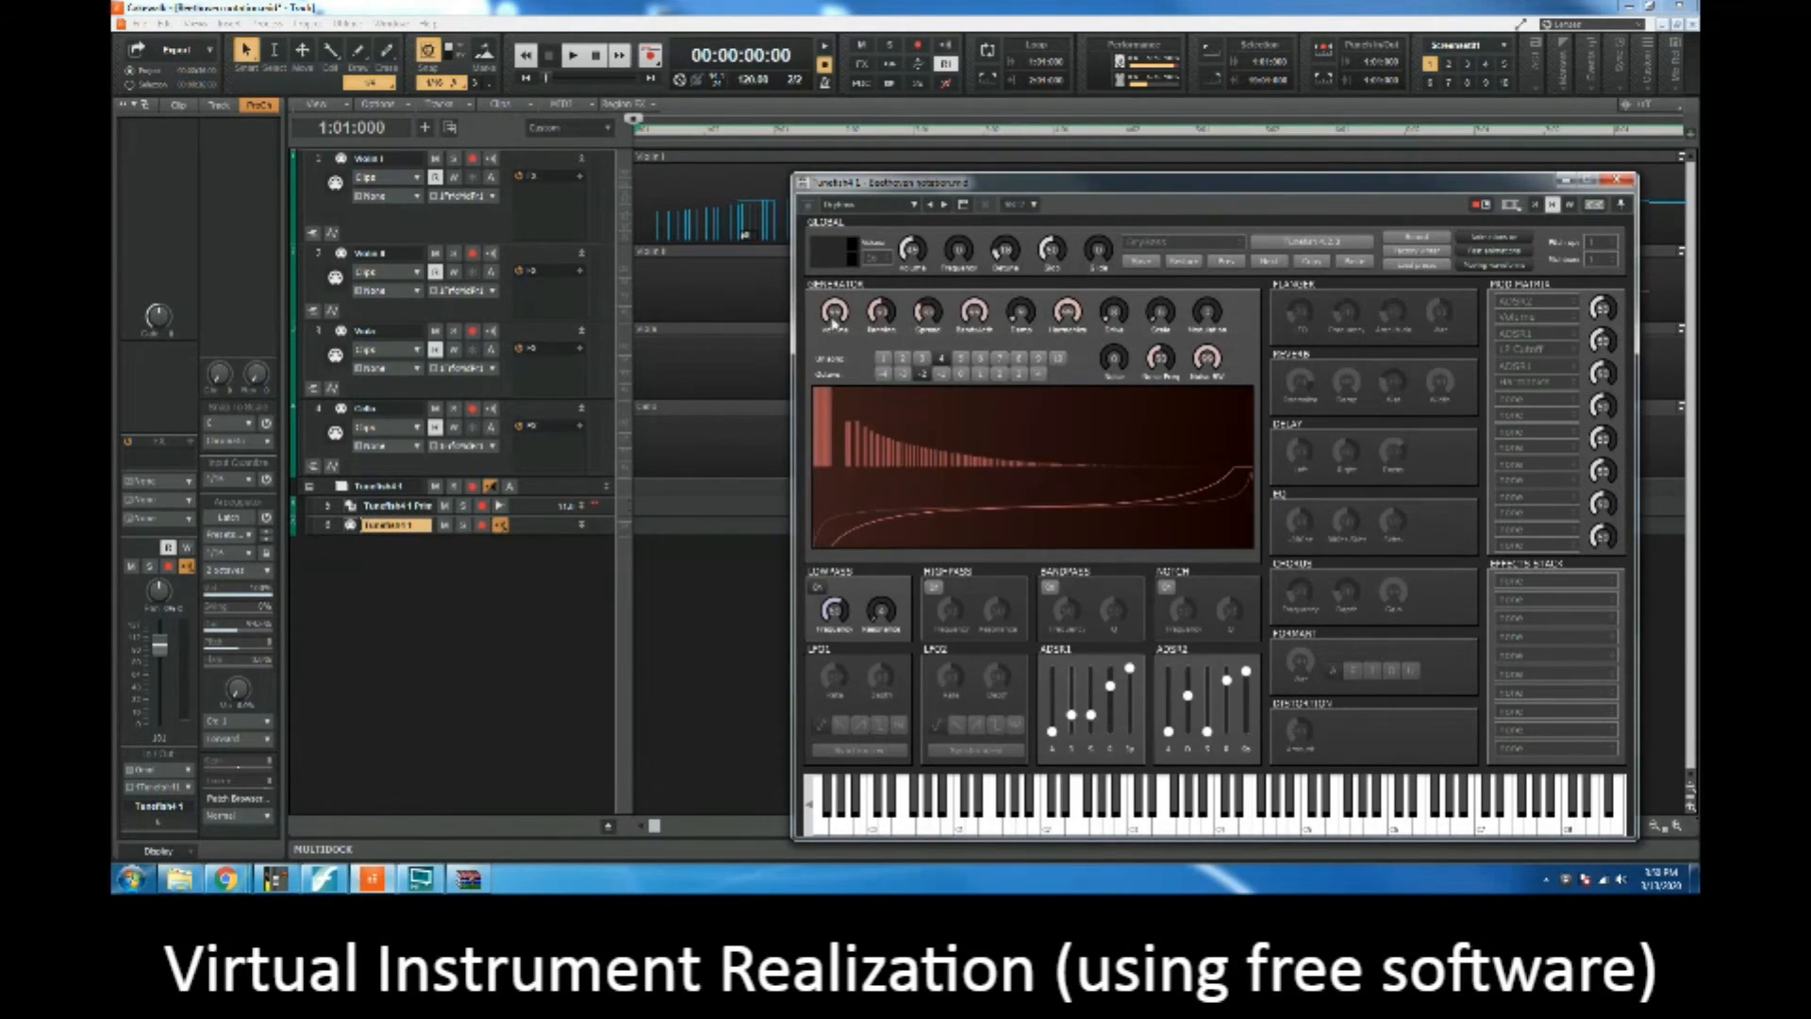
Step: Play several notes of the loaded preset on the synth's keyboard and try out the first two ADSR1 envelope sliders
click(1241, 815)
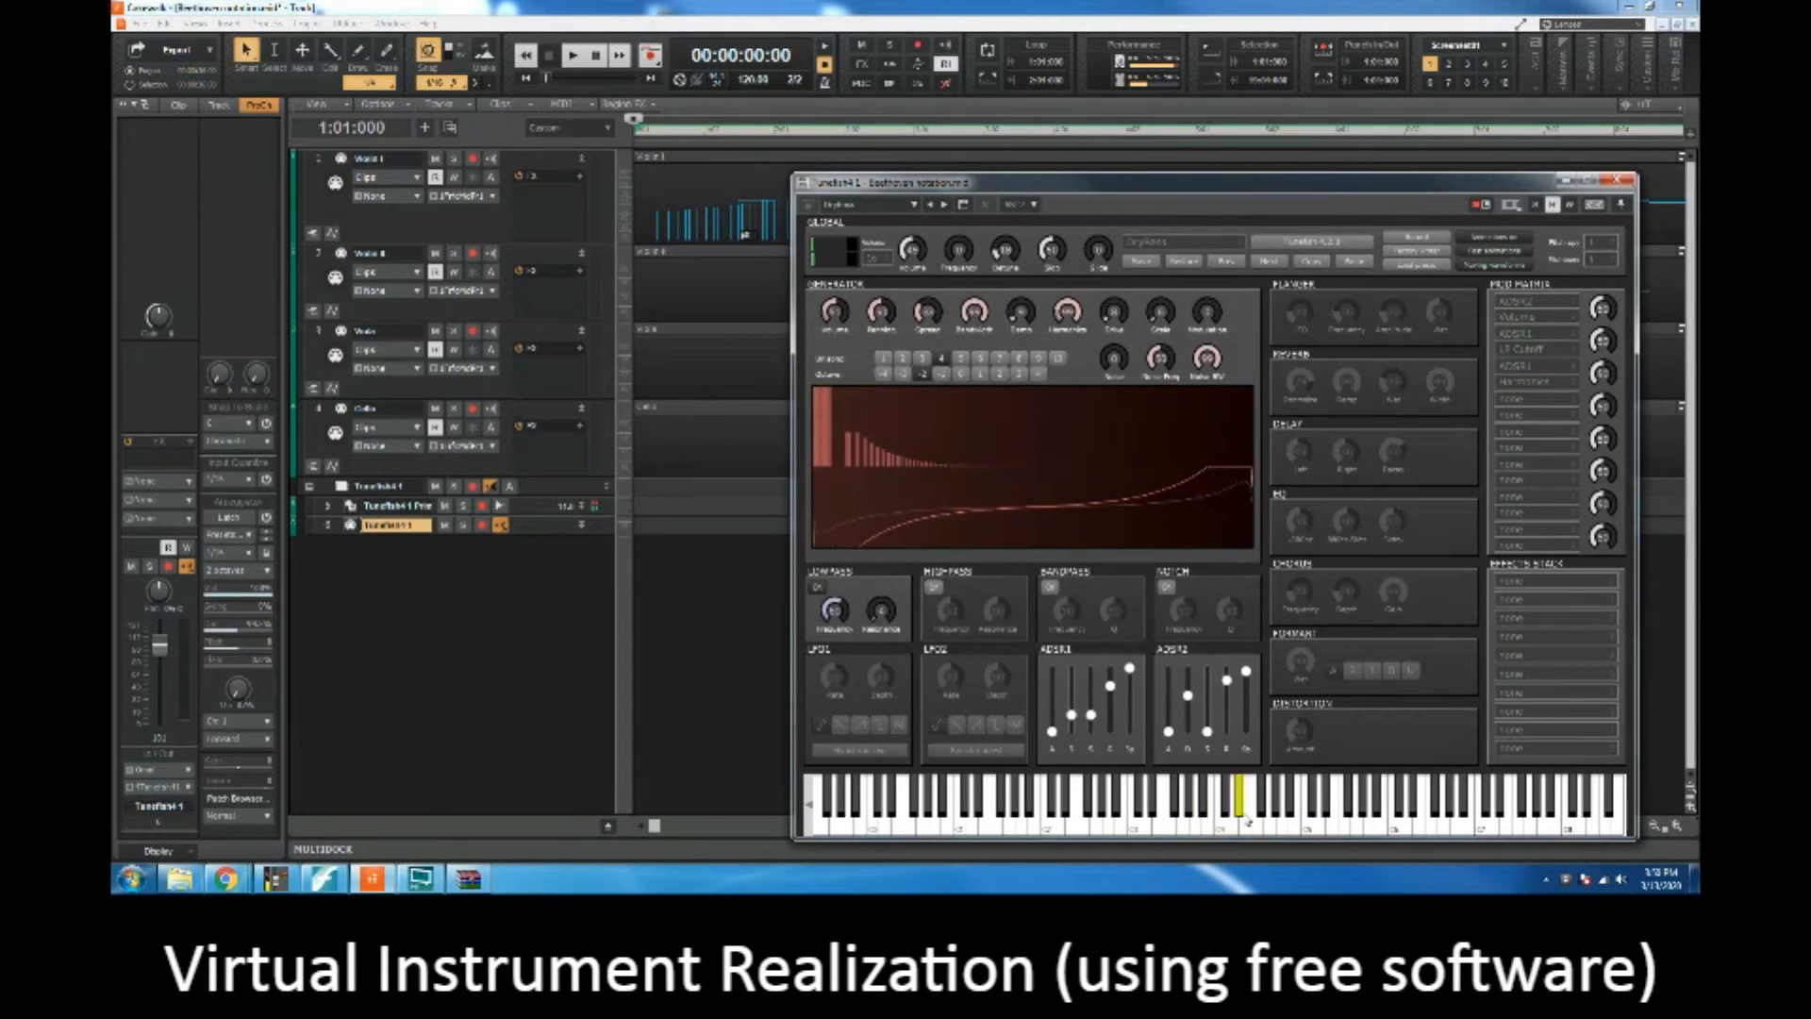
click(1176, 813)
click(1059, 816)
click(979, 813)
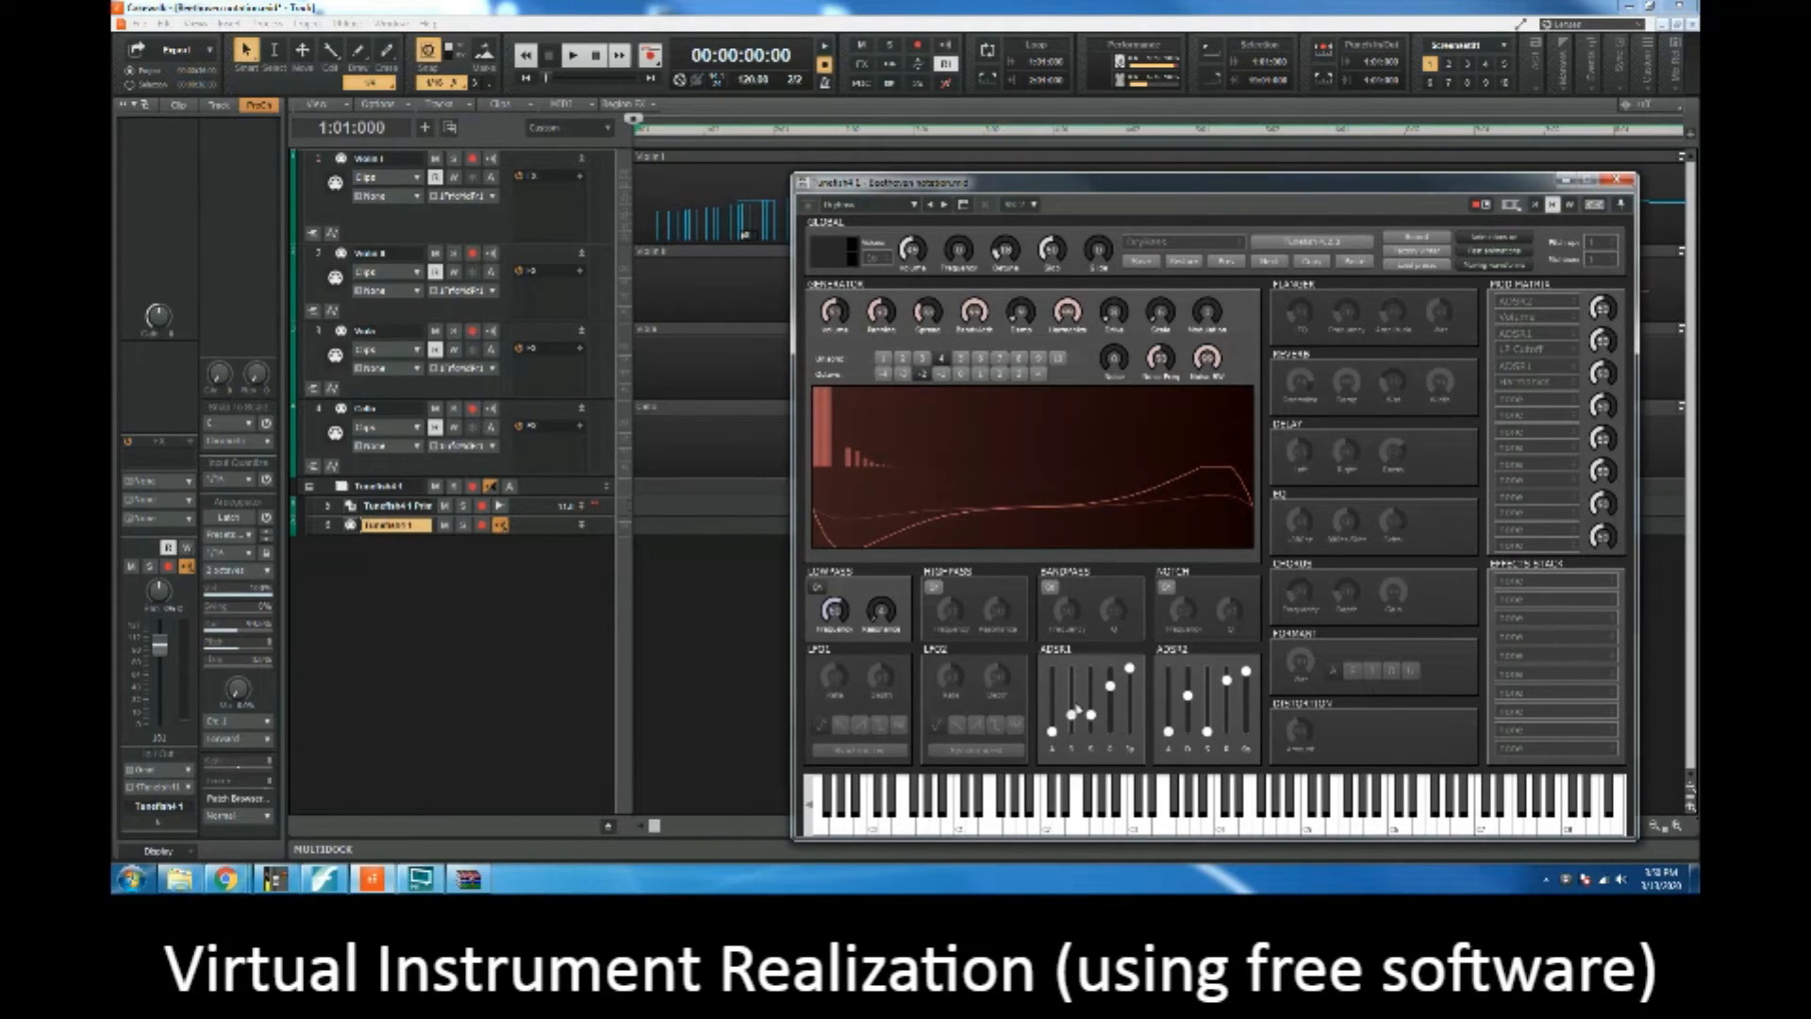
mouse_move(1052, 731)
mouse_down()
mouse_move(1051, 668)
mouse_move(1052, 732)
mouse_up()
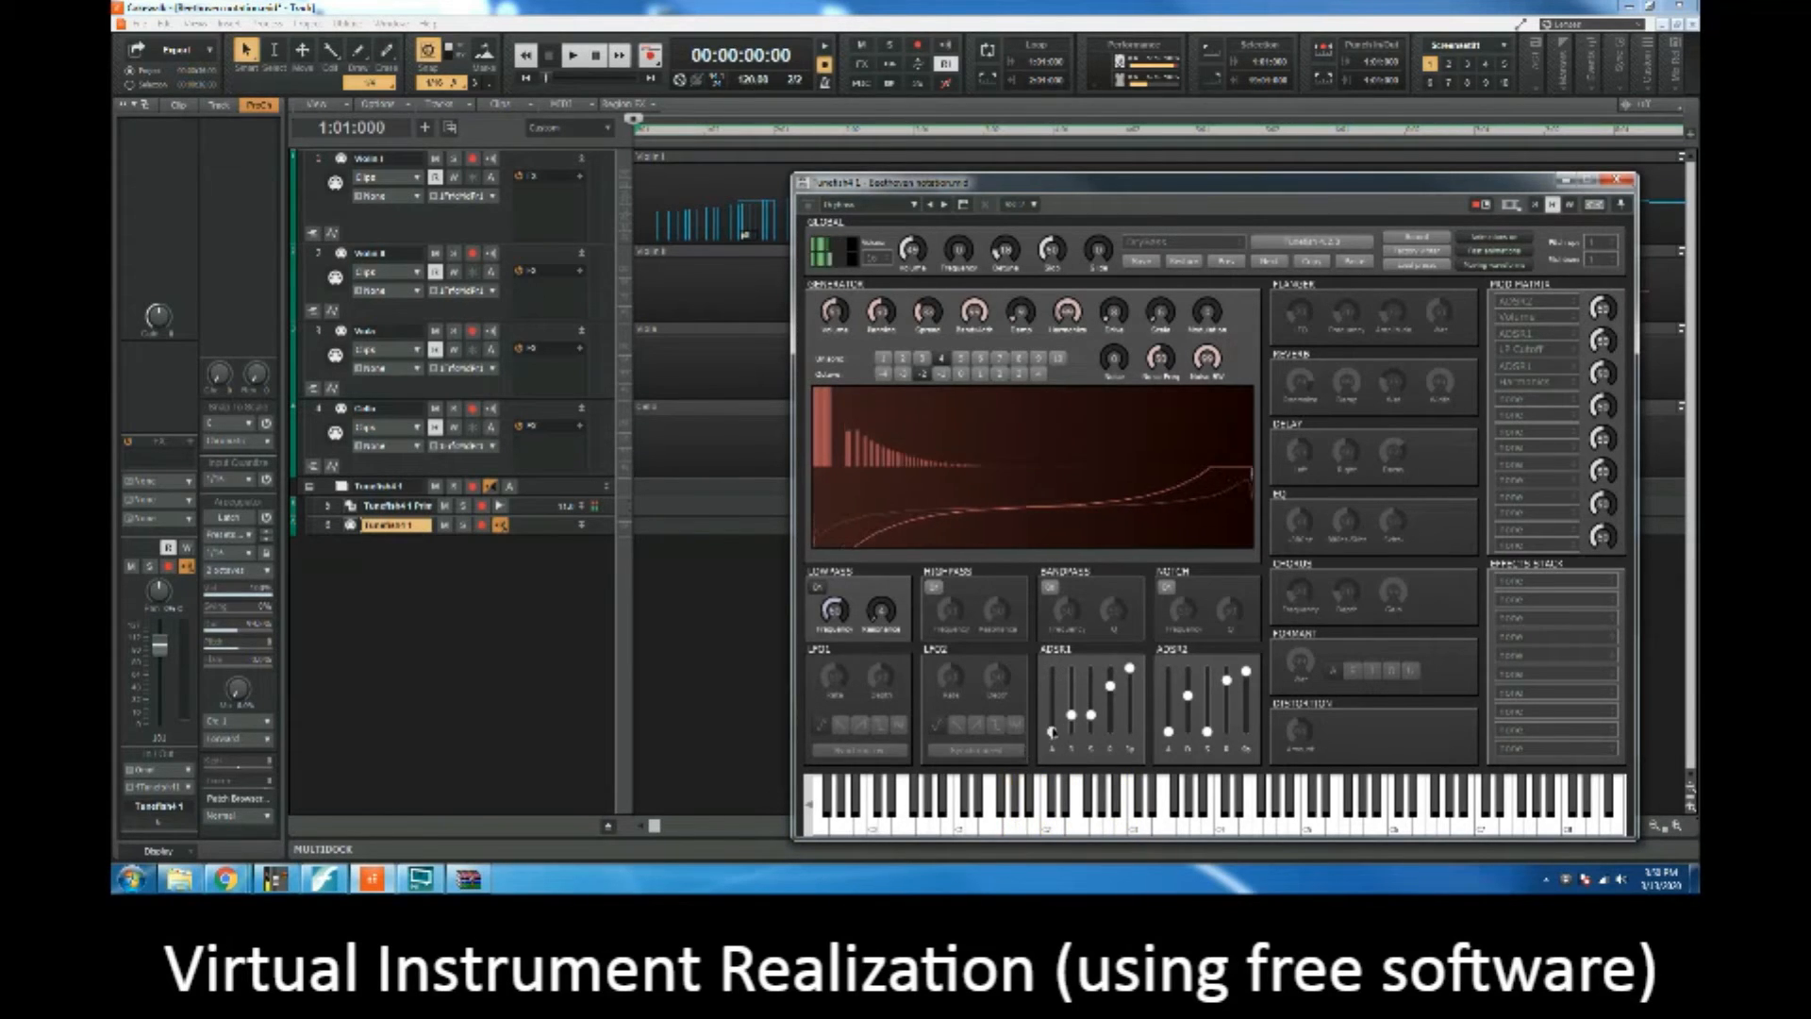
mouse_move(1072, 716)
mouse_down()
mouse_move(1071, 677)
mouse_move(1084, 719)
mouse_up()
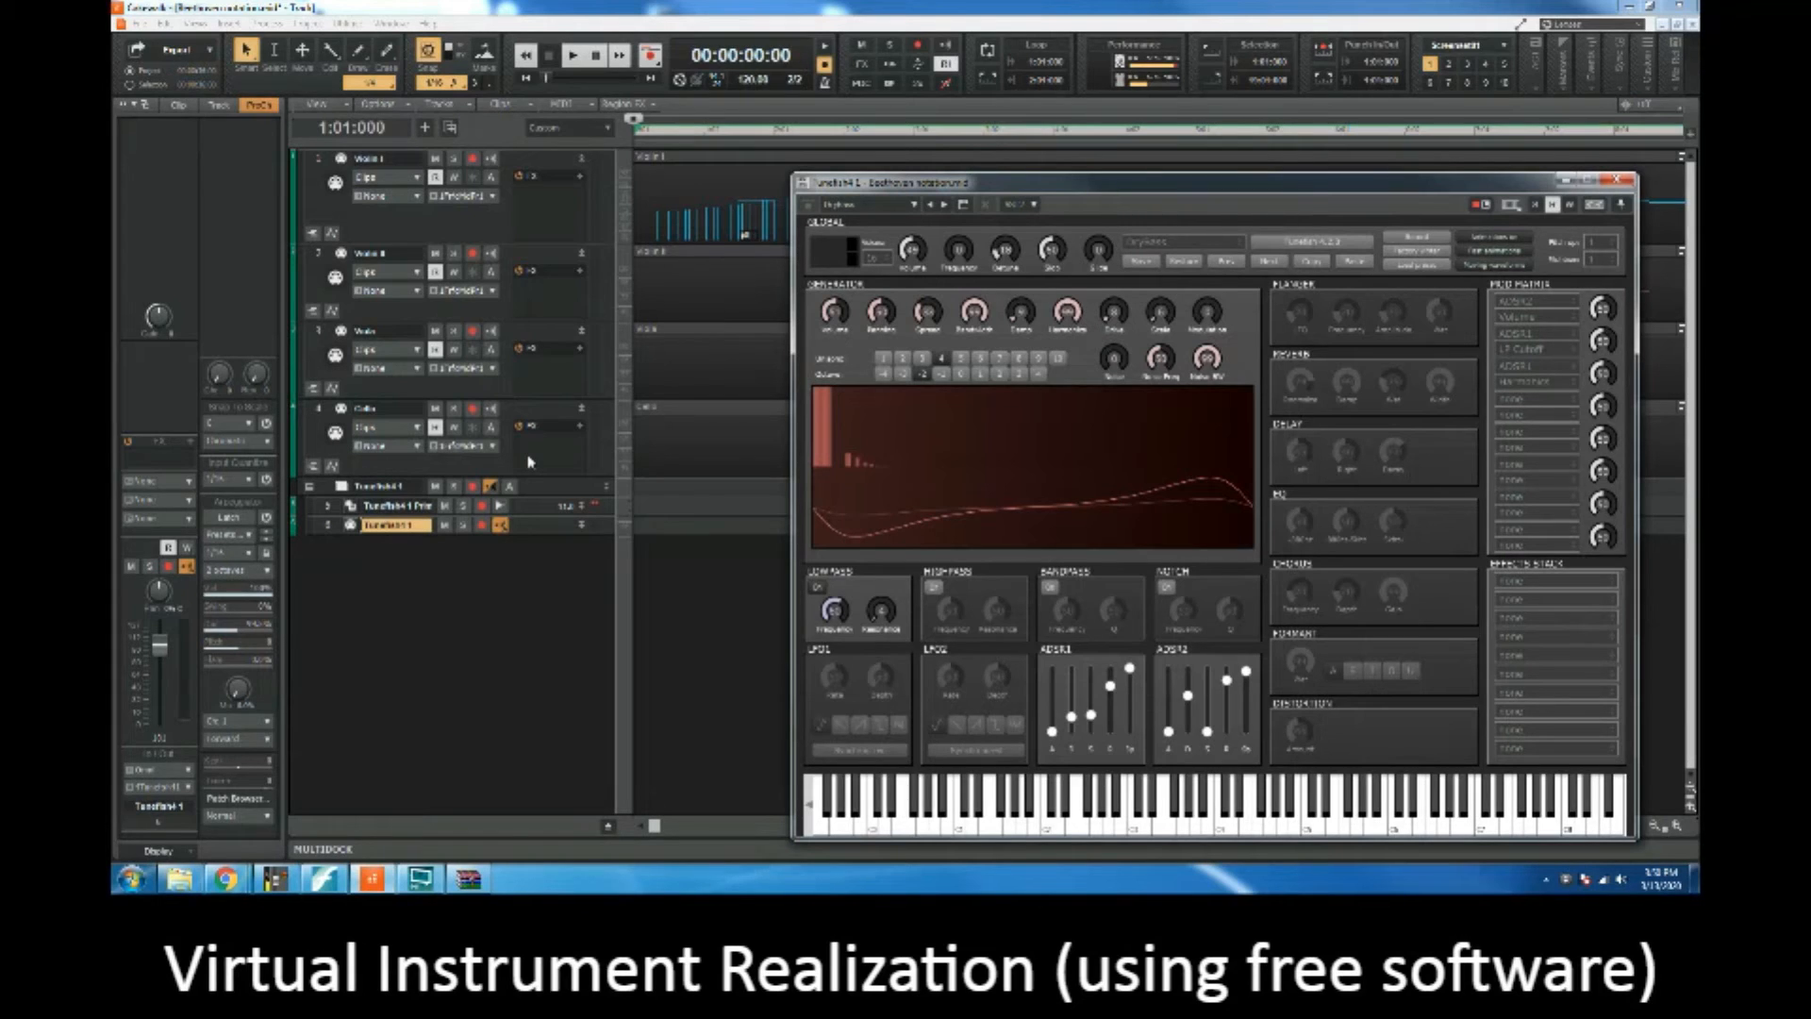
Step: Select the Cello track and close the Tunefish4 window
click(322, 413)
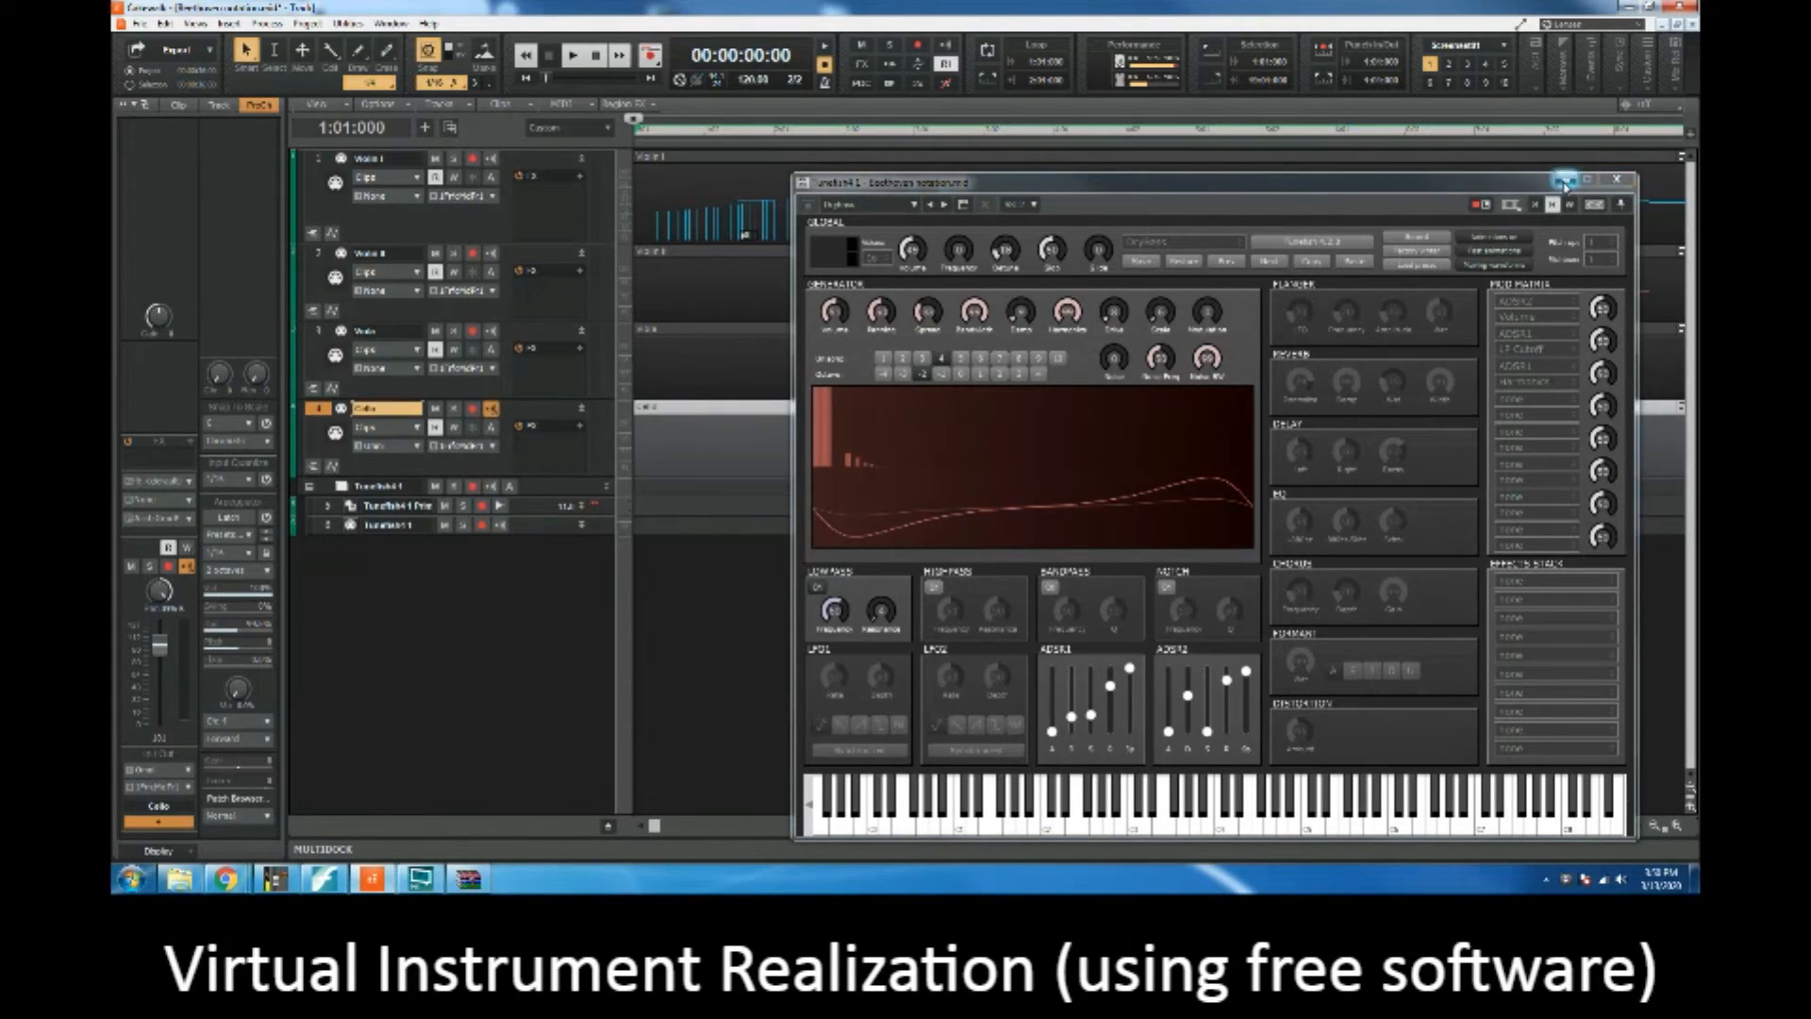
click(1618, 182)
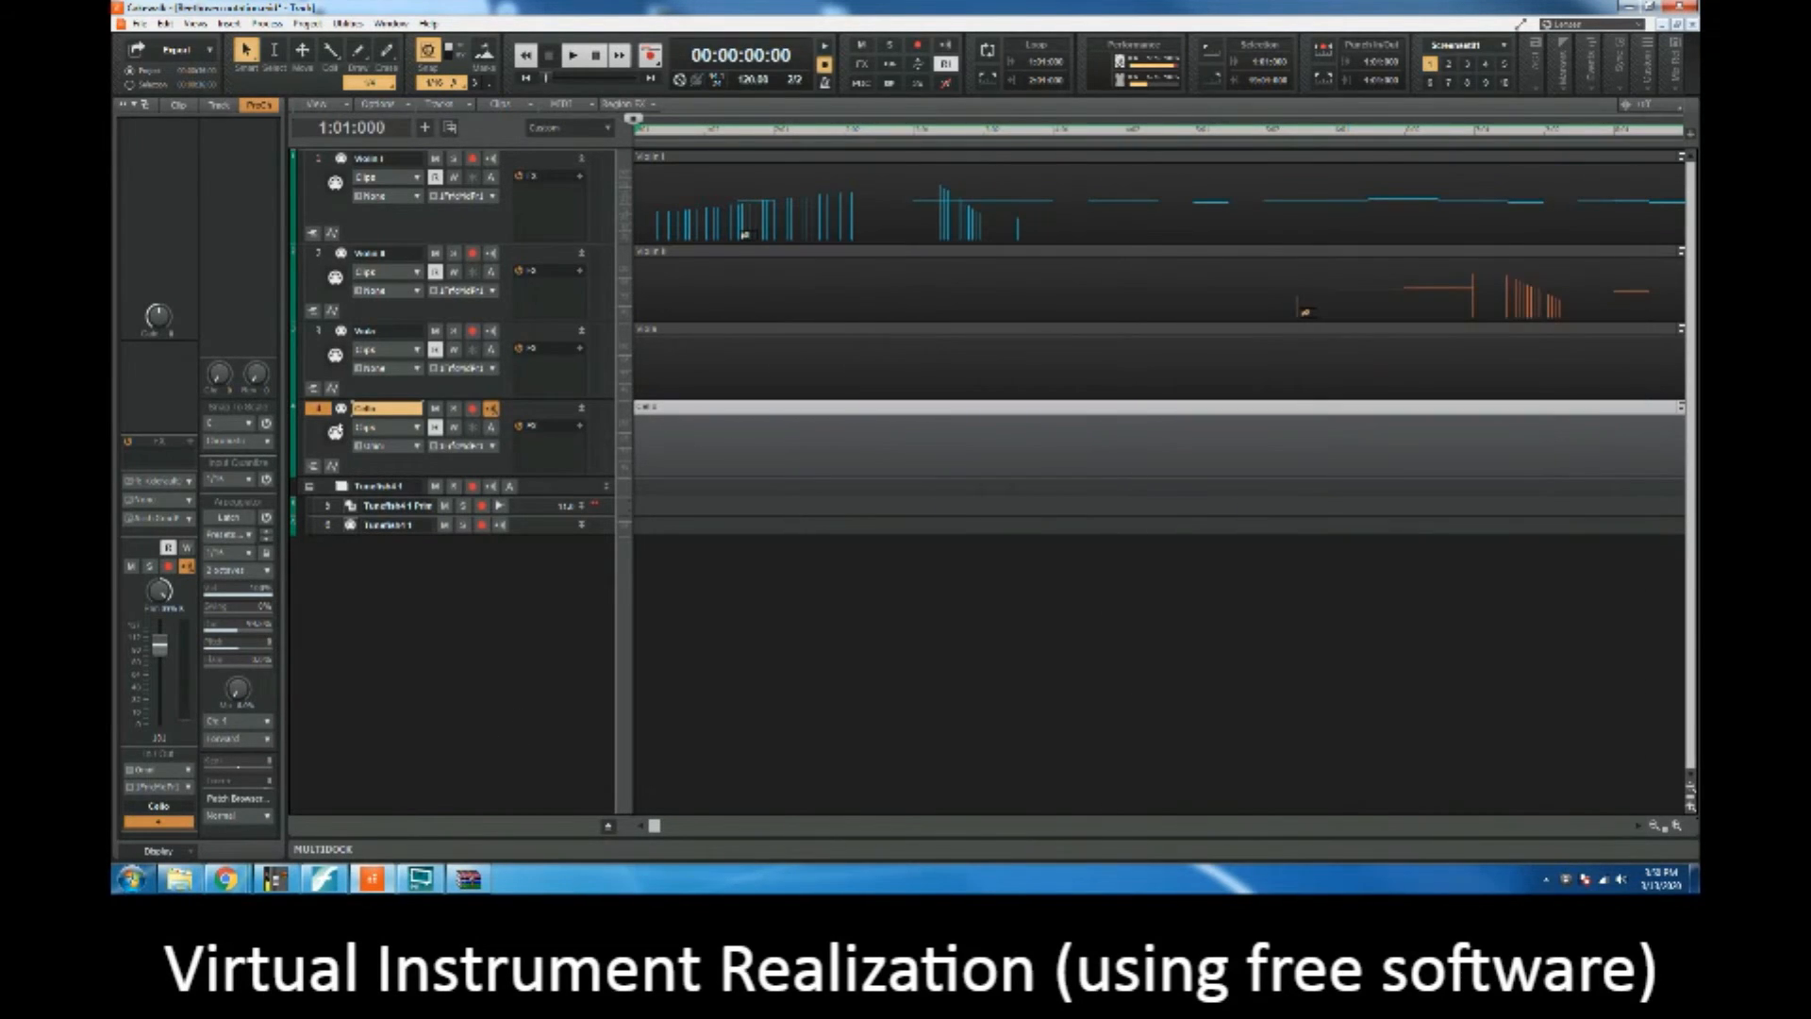
click(353, 506)
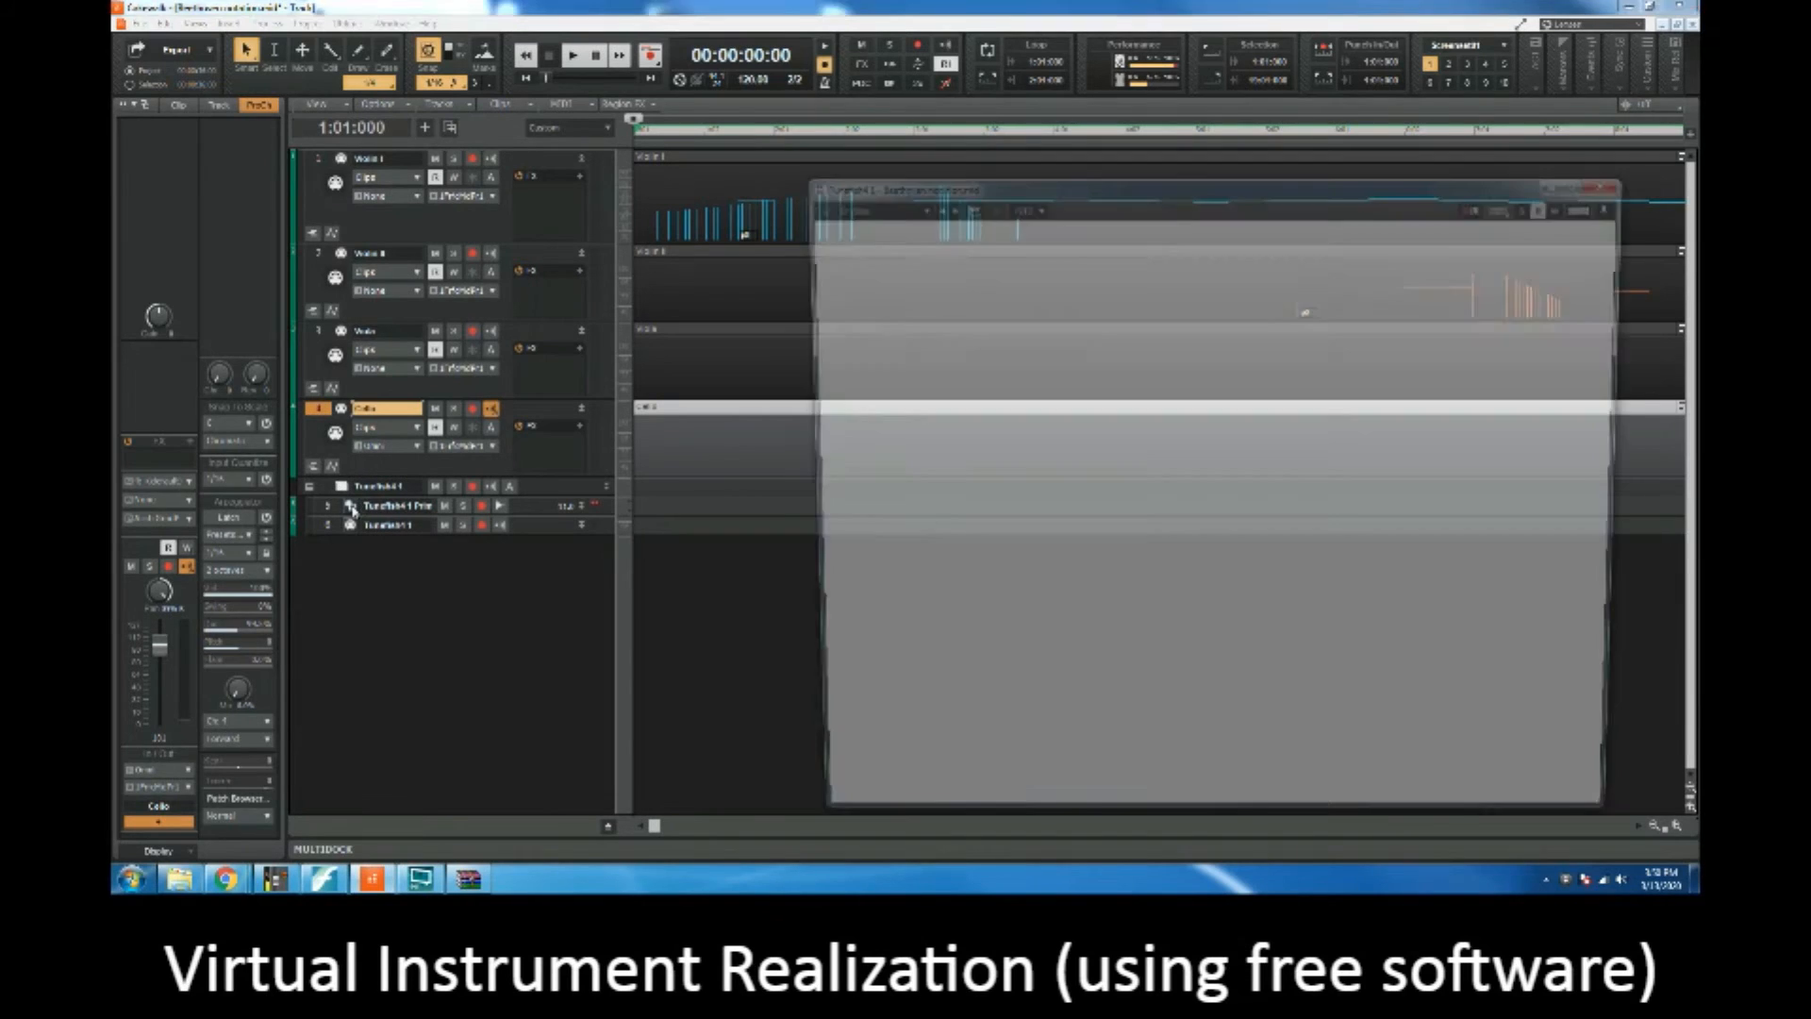
click(1618, 179)
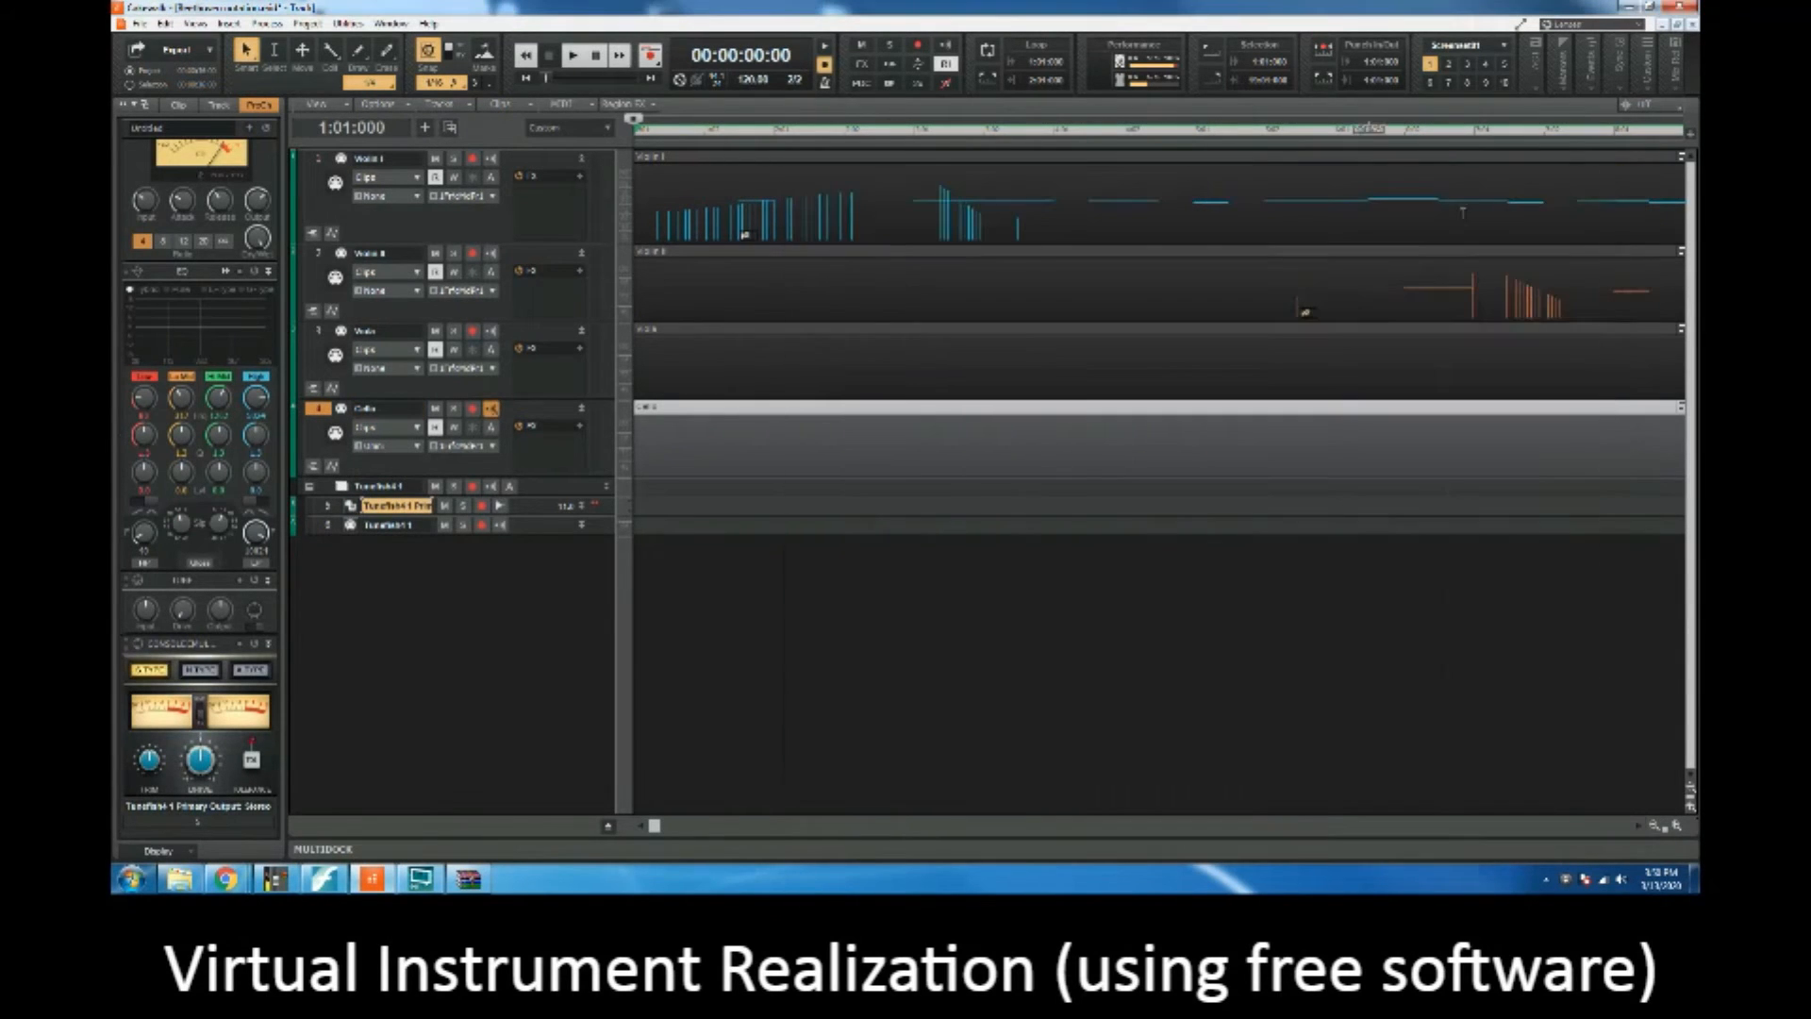
click(321, 408)
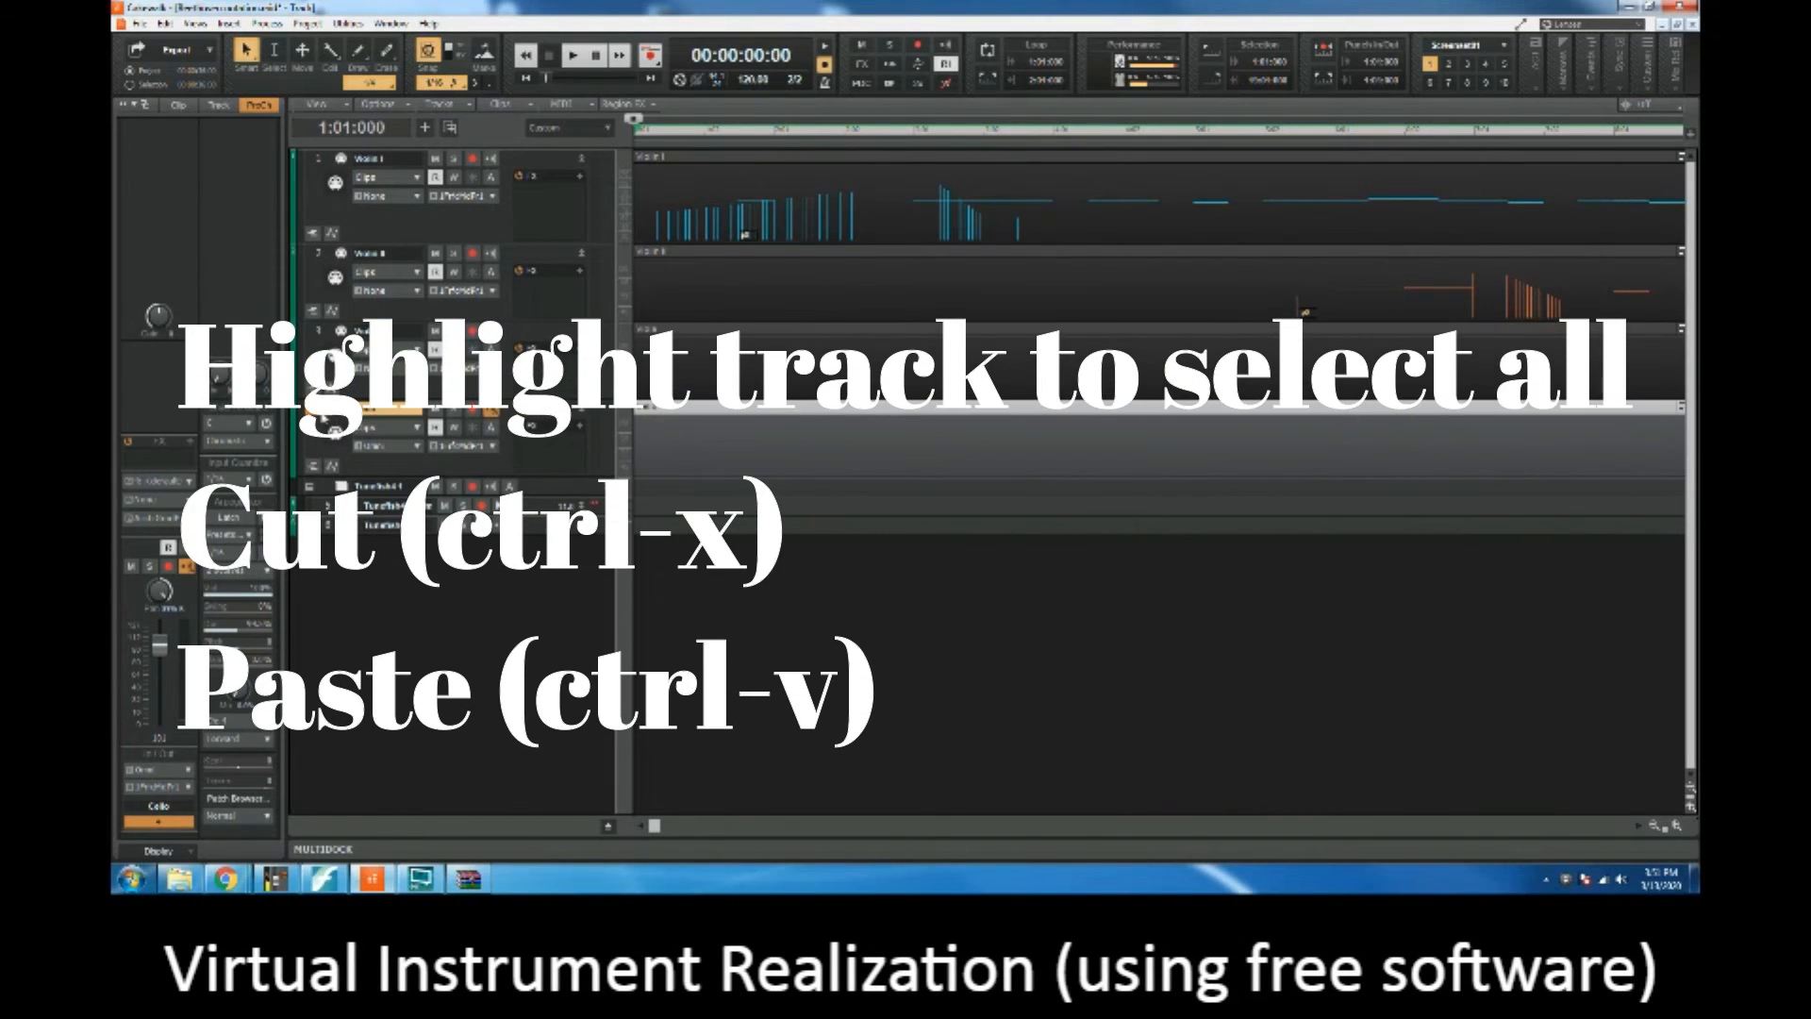
click(335, 524)
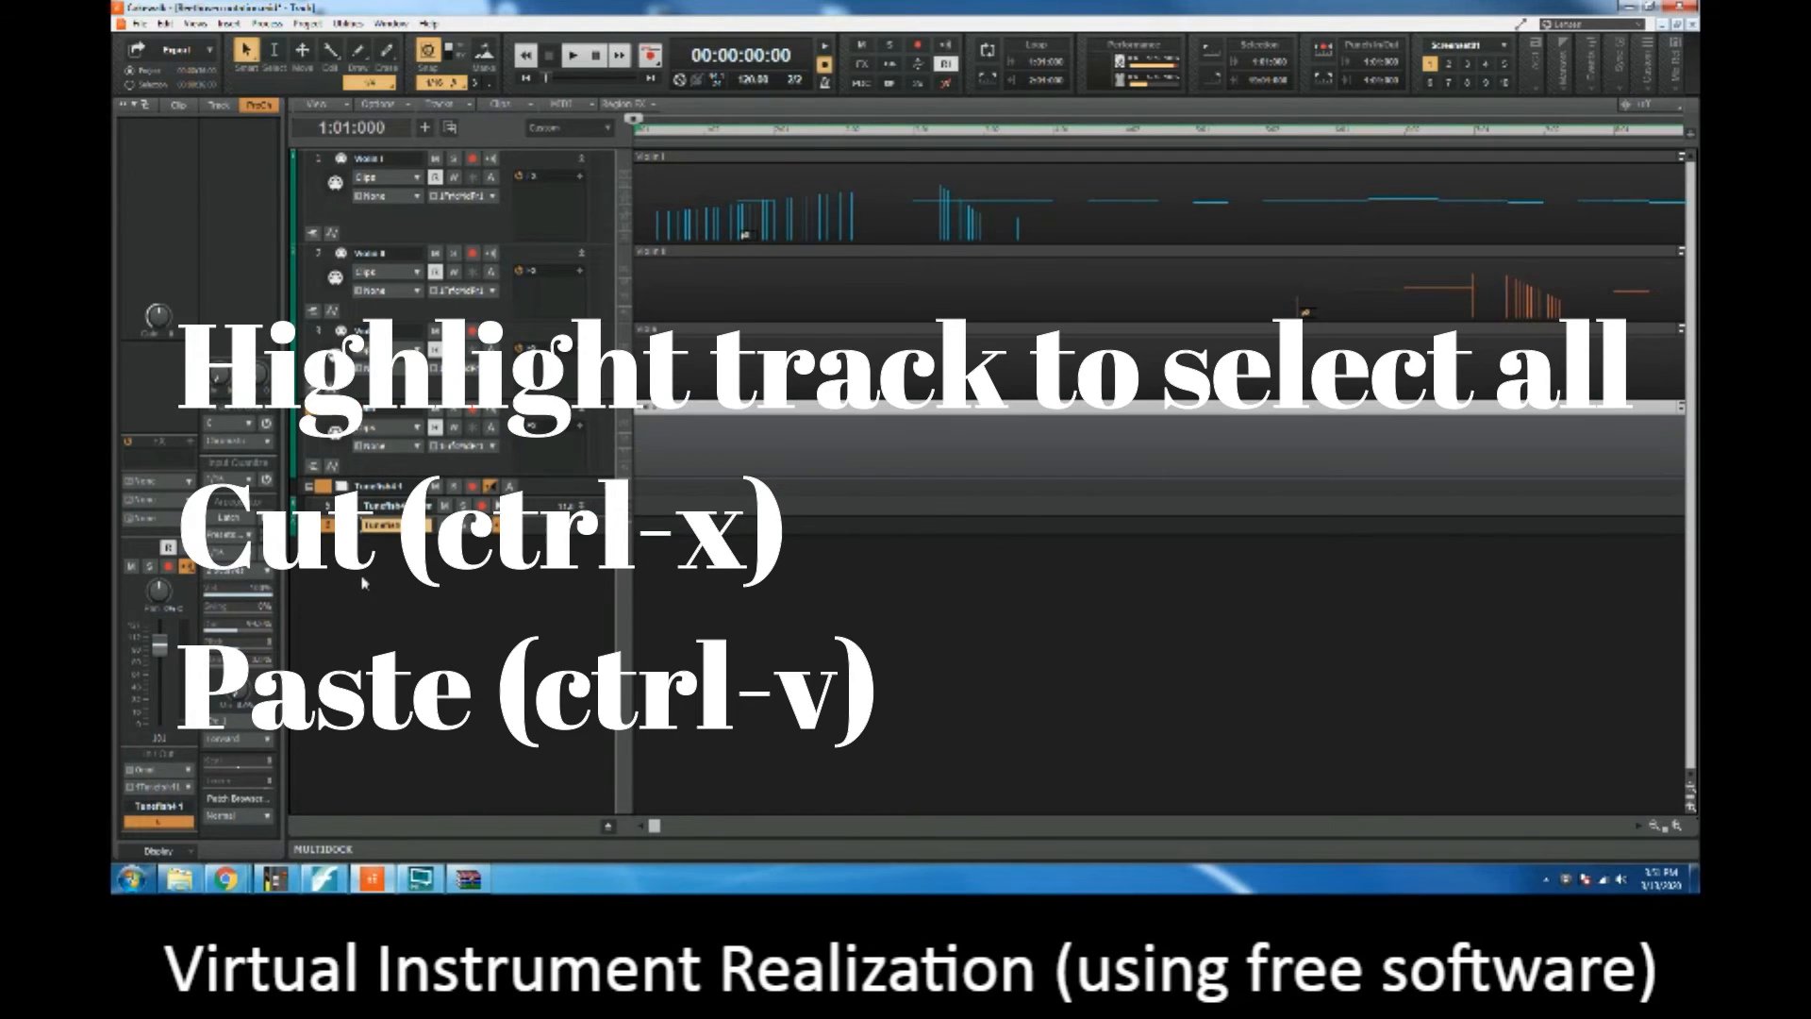
Step: Cut the clip from the Cello track and paste it into the expanded Tunefish4 1 MIDI track
click(325, 421)
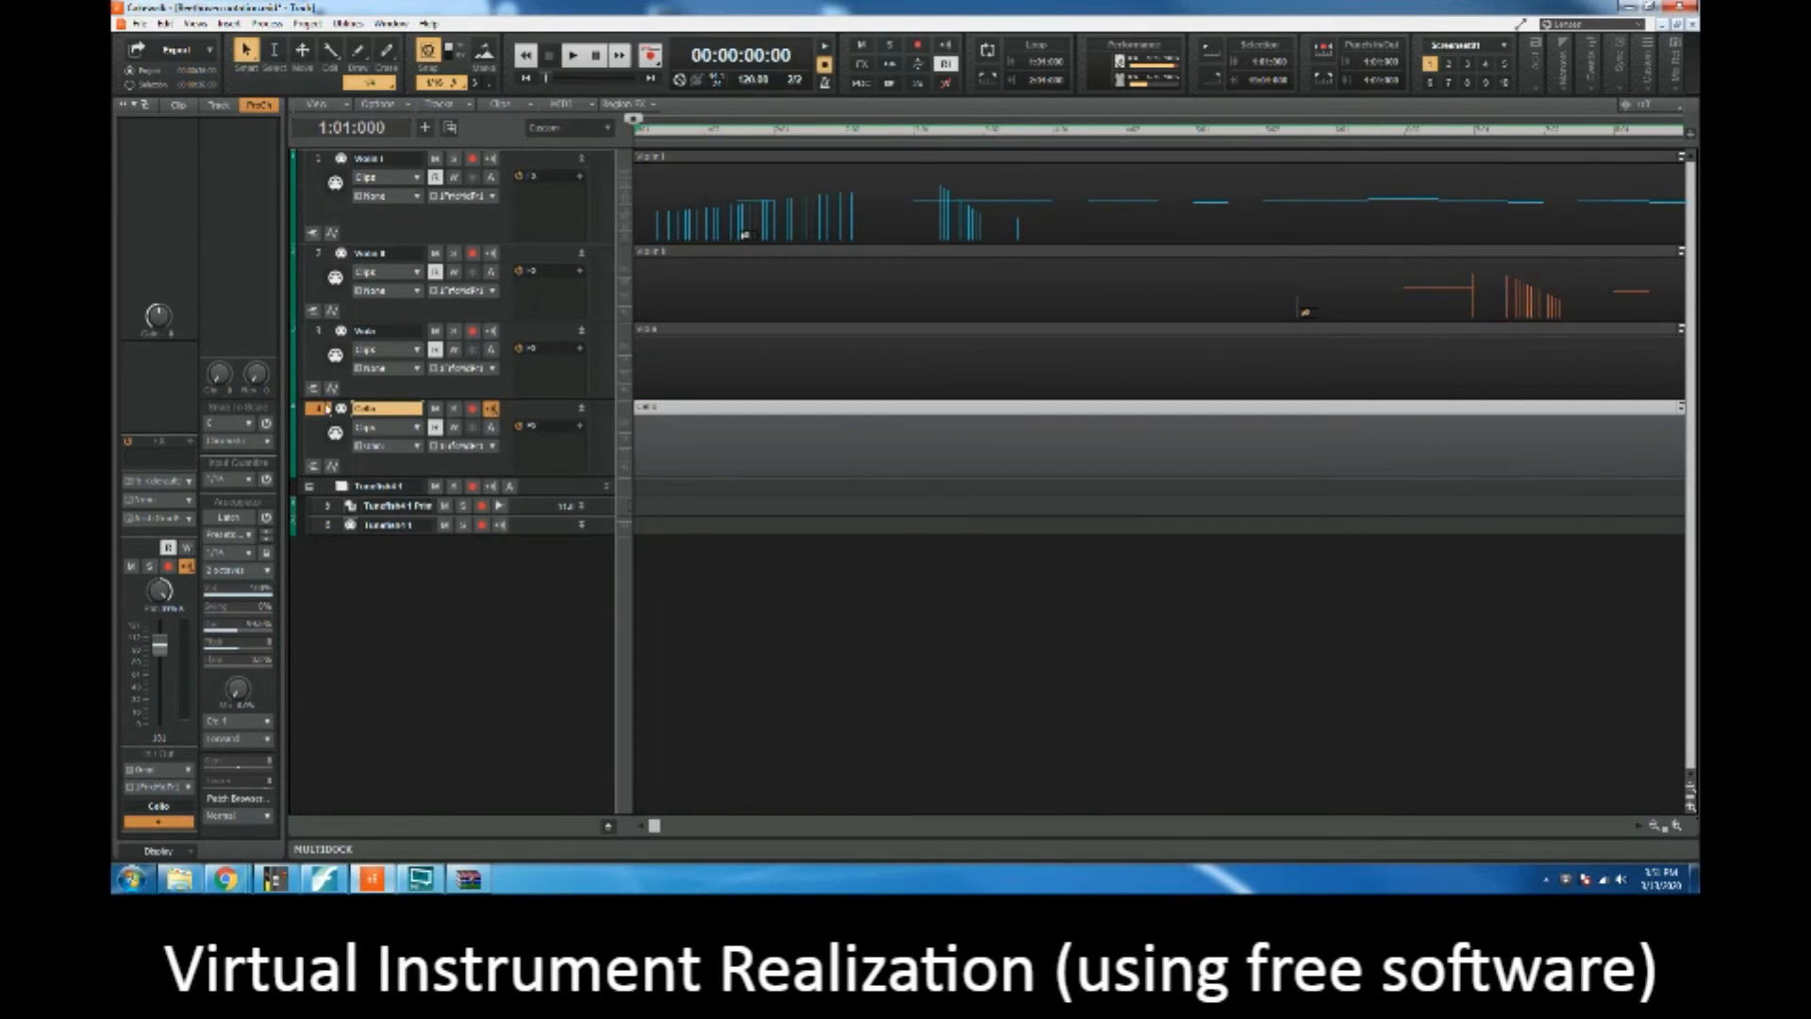
click(321, 413)
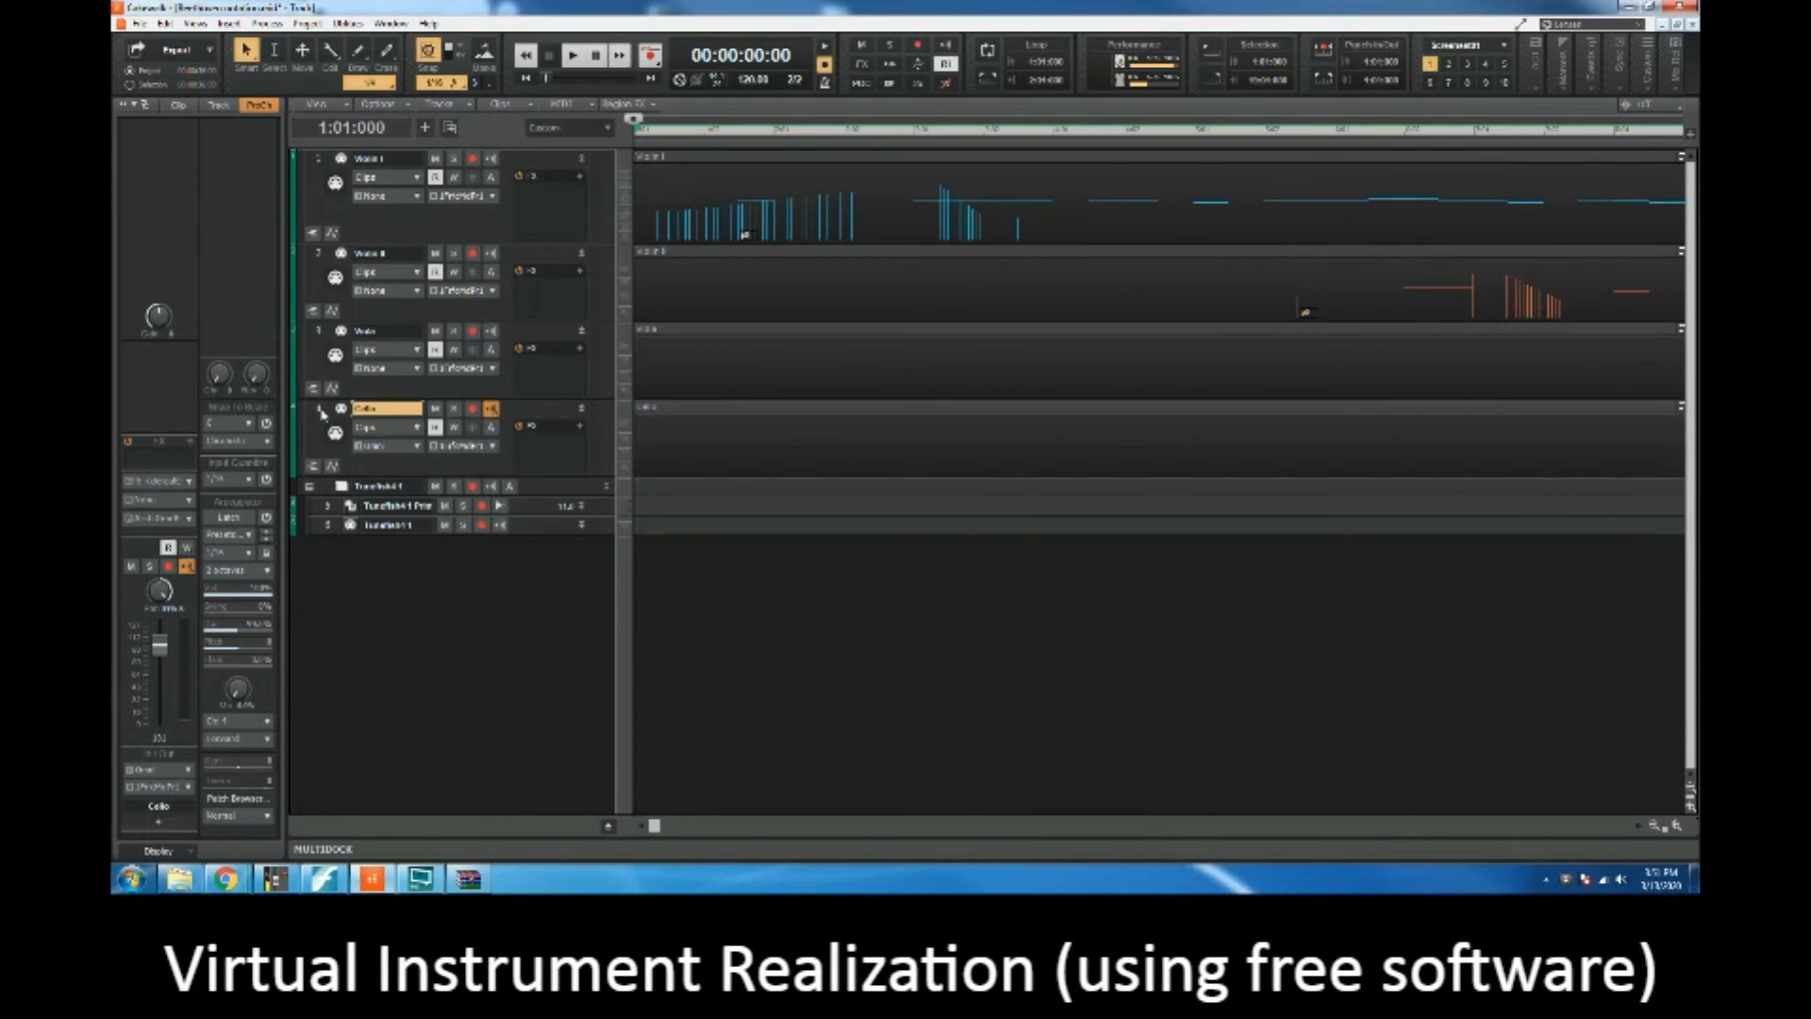
click(322, 412)
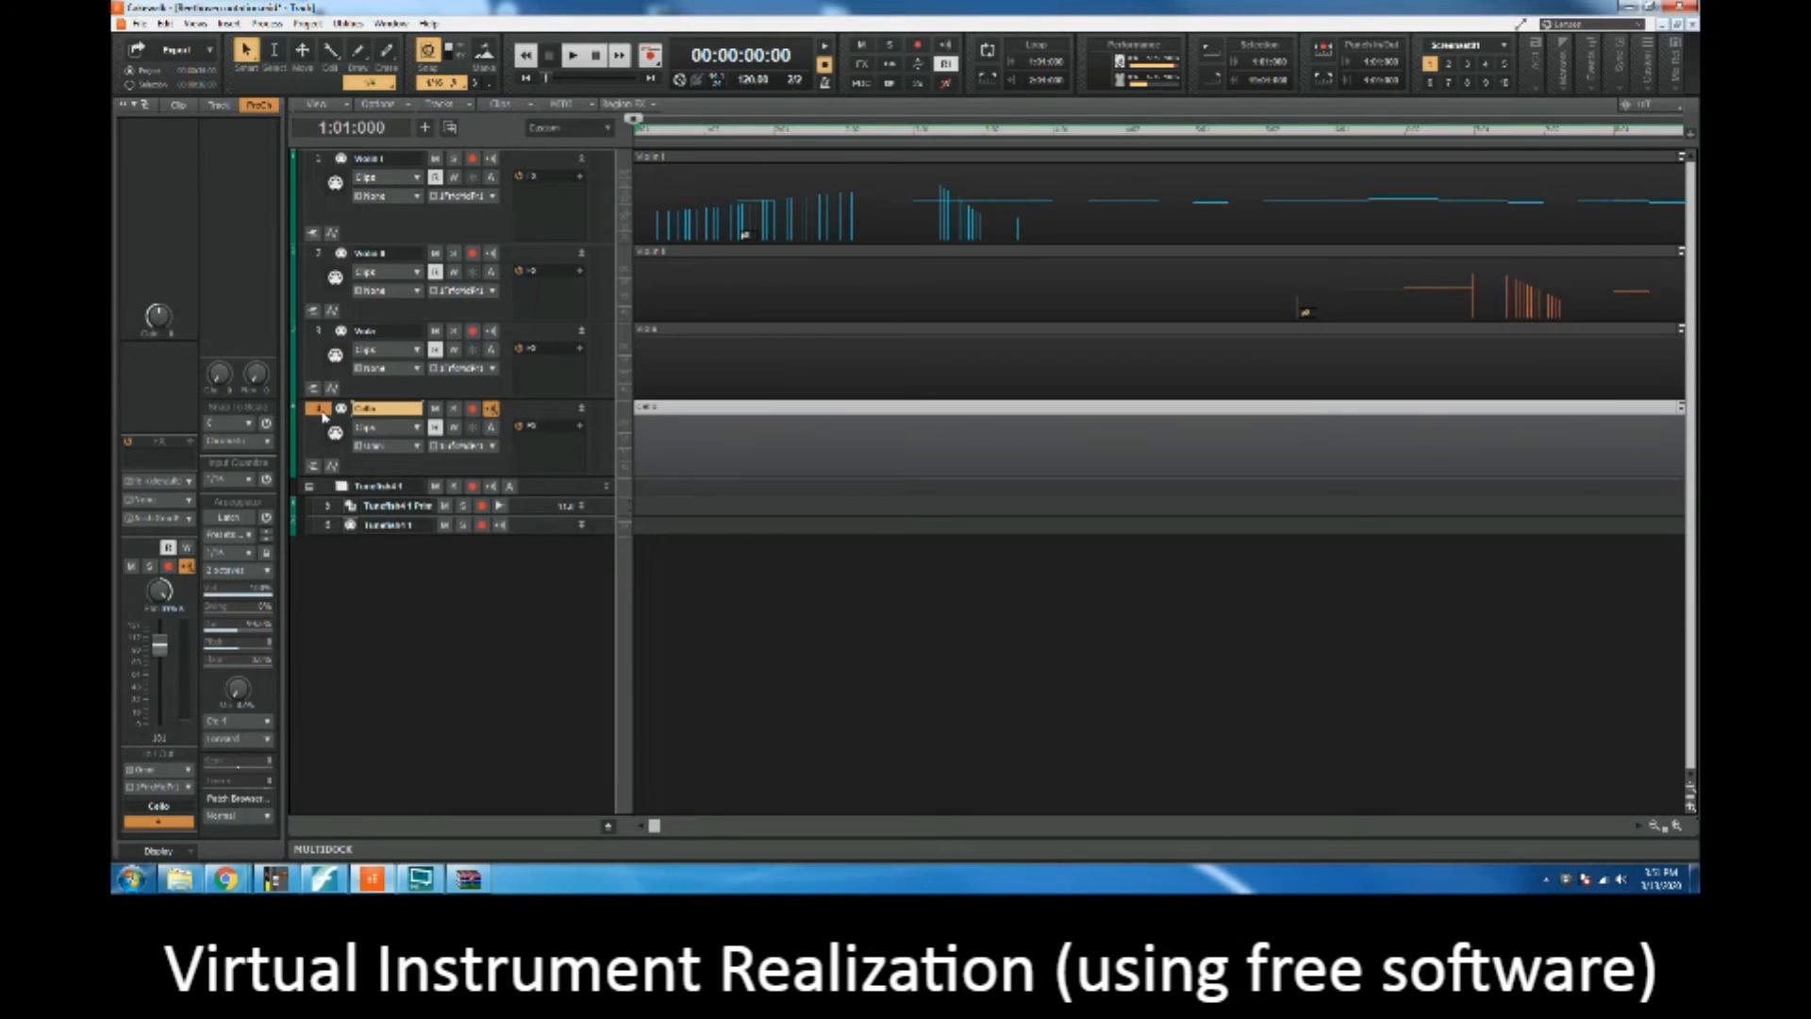
click(322, 412)
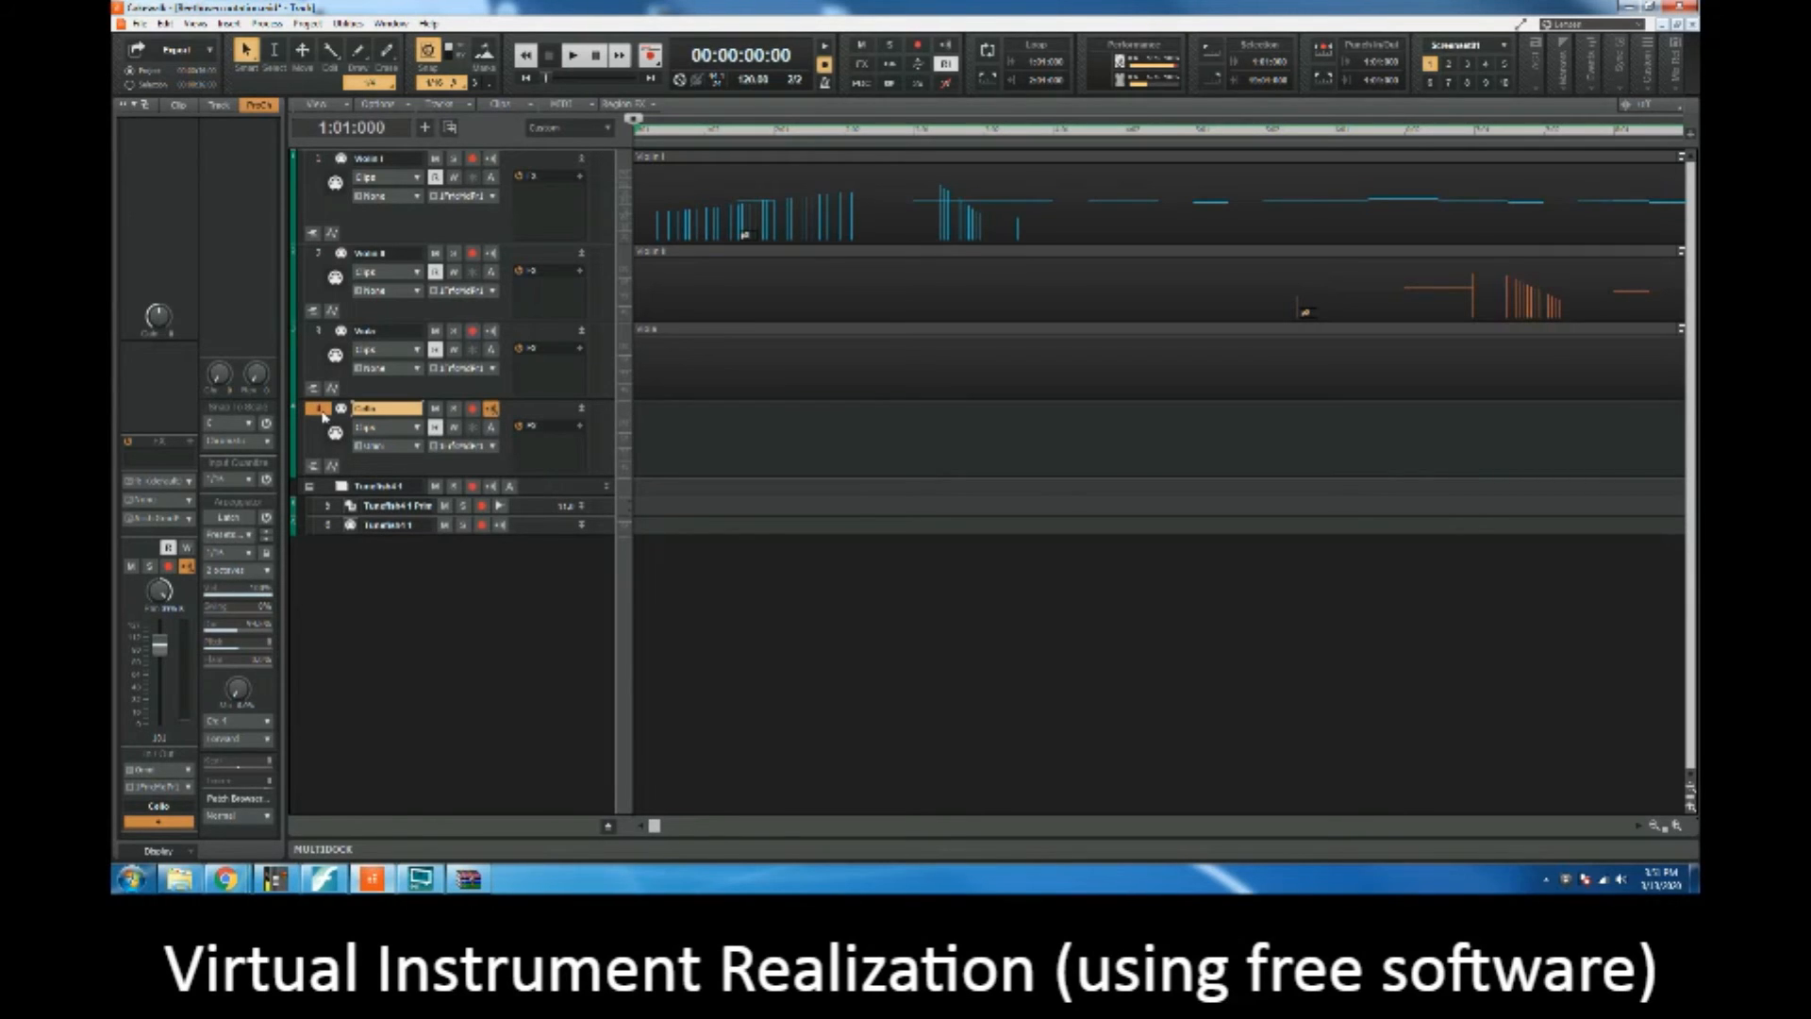
click(330, 528)
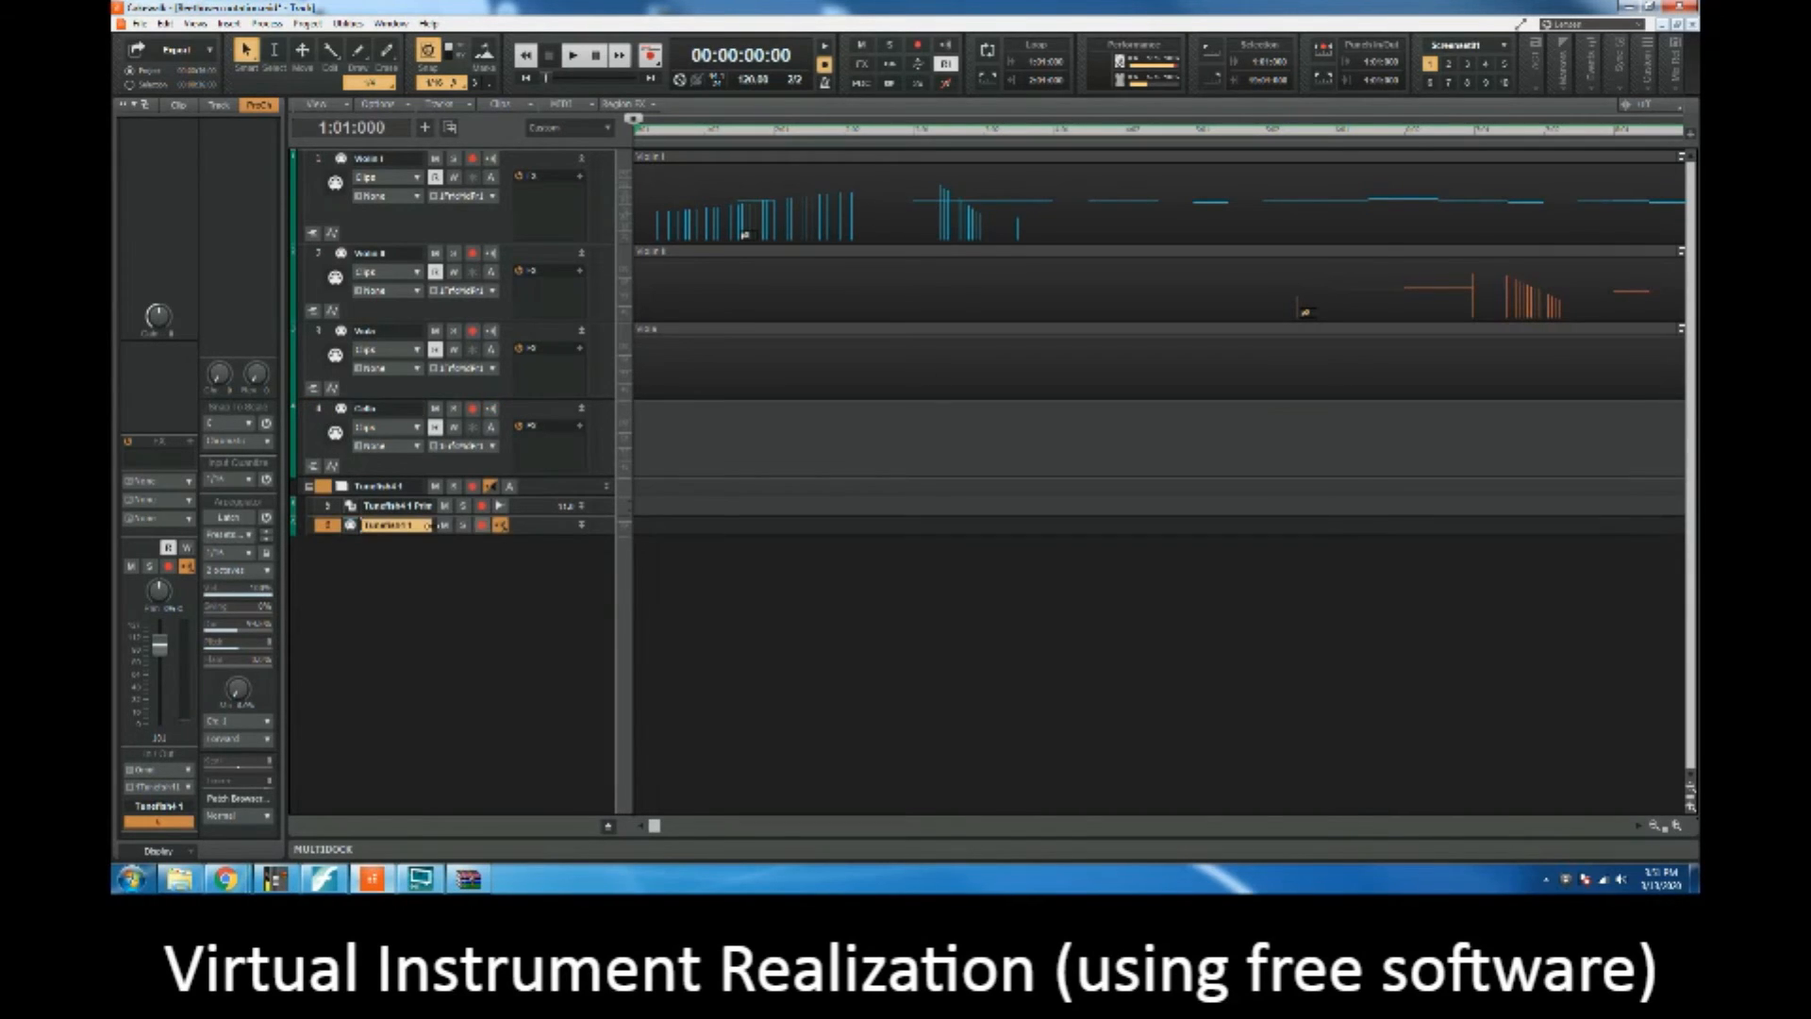
click(582, 525)
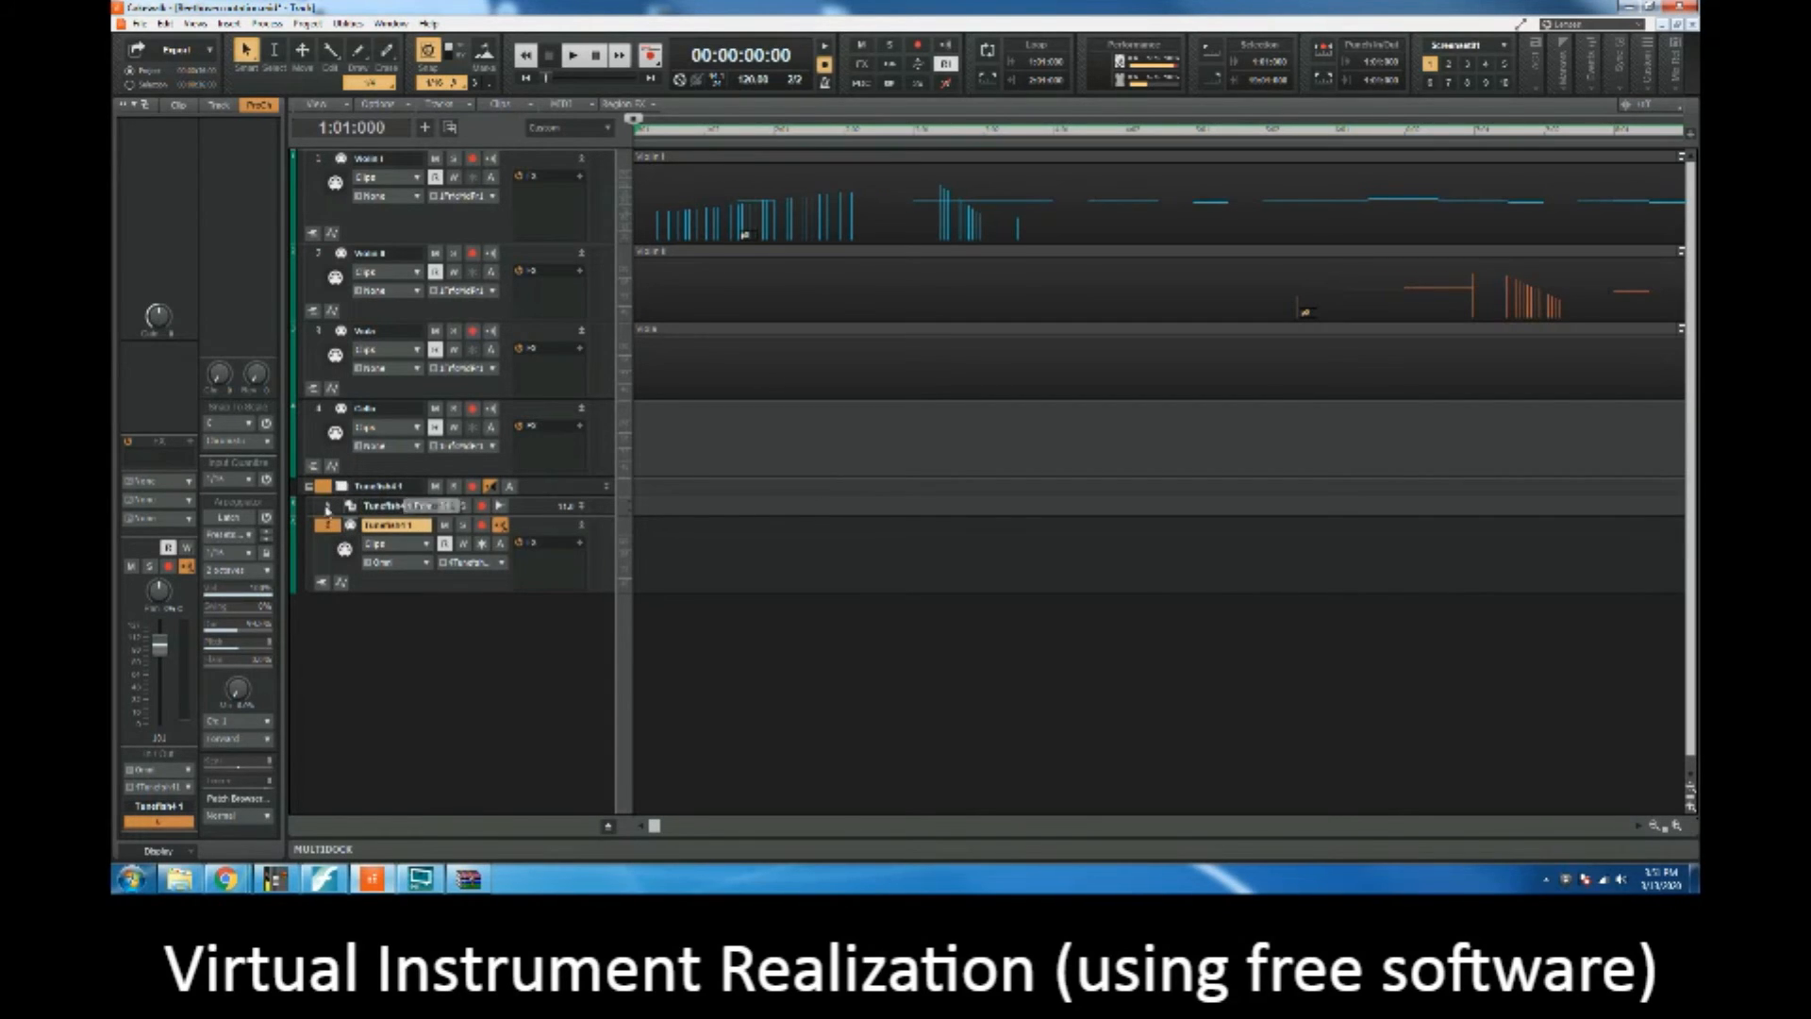
key(ctrl+v)
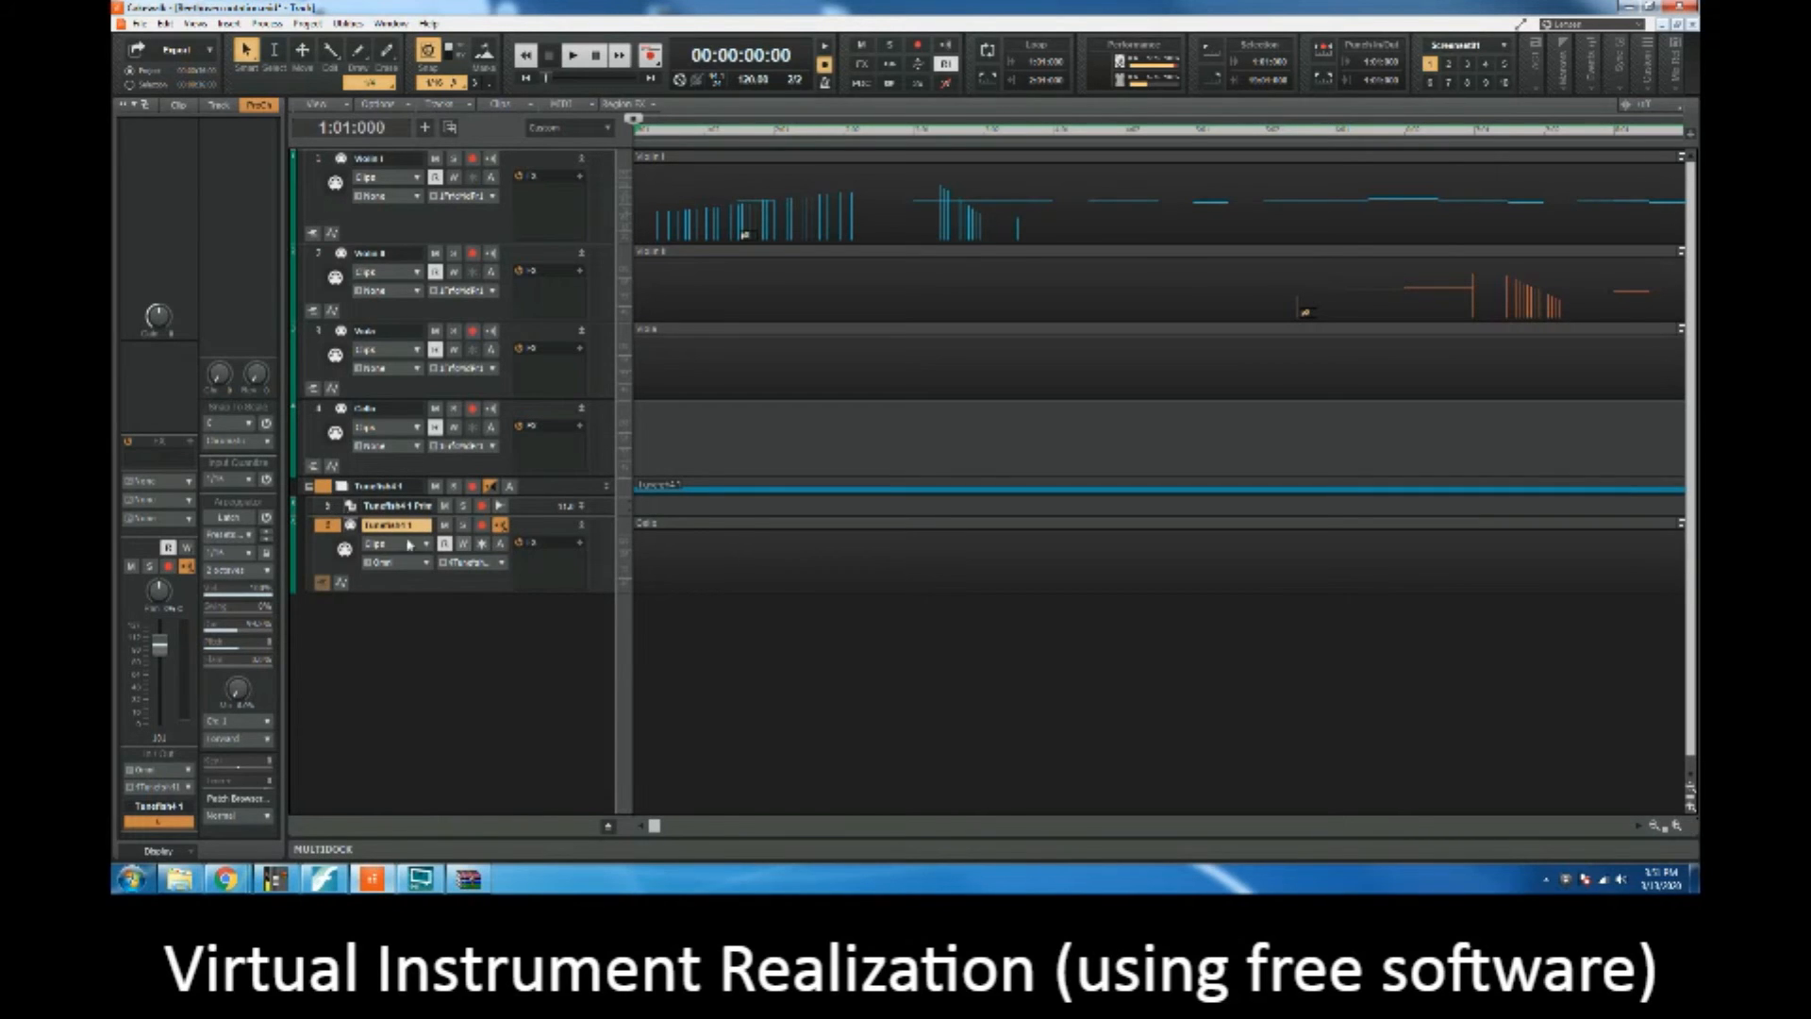
Step: Play the quartet from measure 13, beat 2 to audition the moved cello part on the synth, and stop
drag(653, 825, 1174, 813)
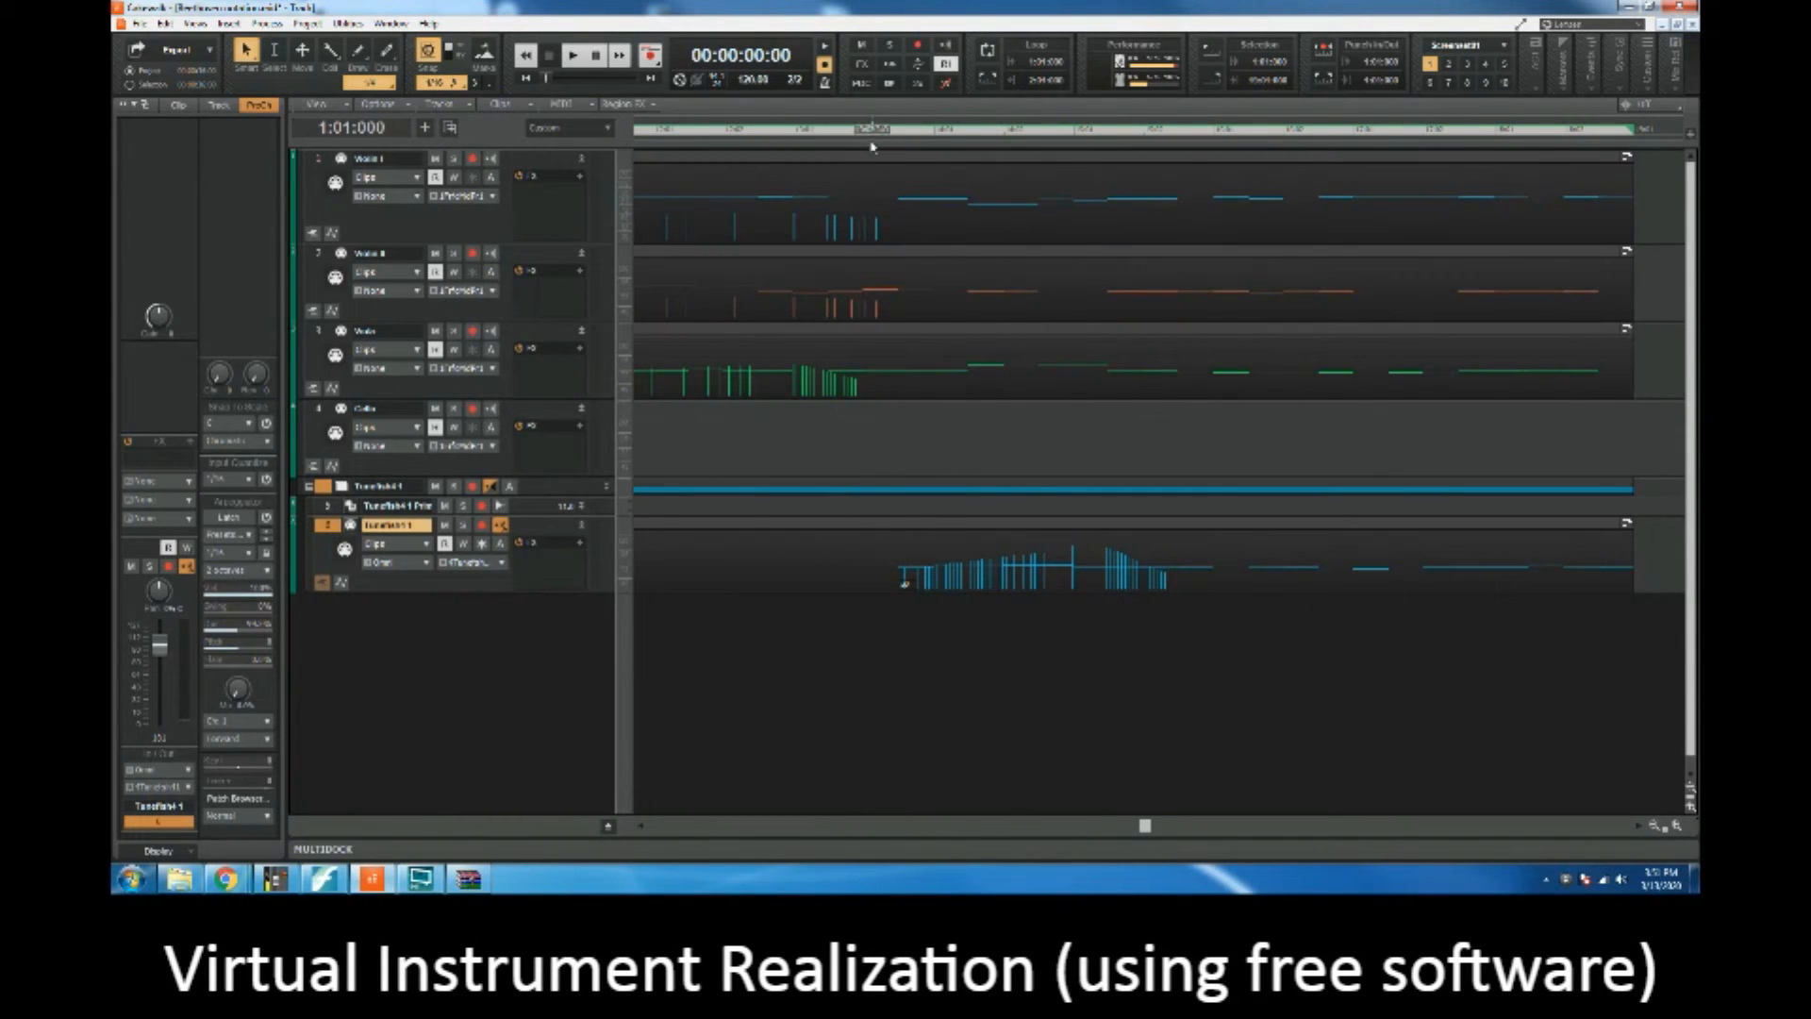
click(862, 132)
key(space)
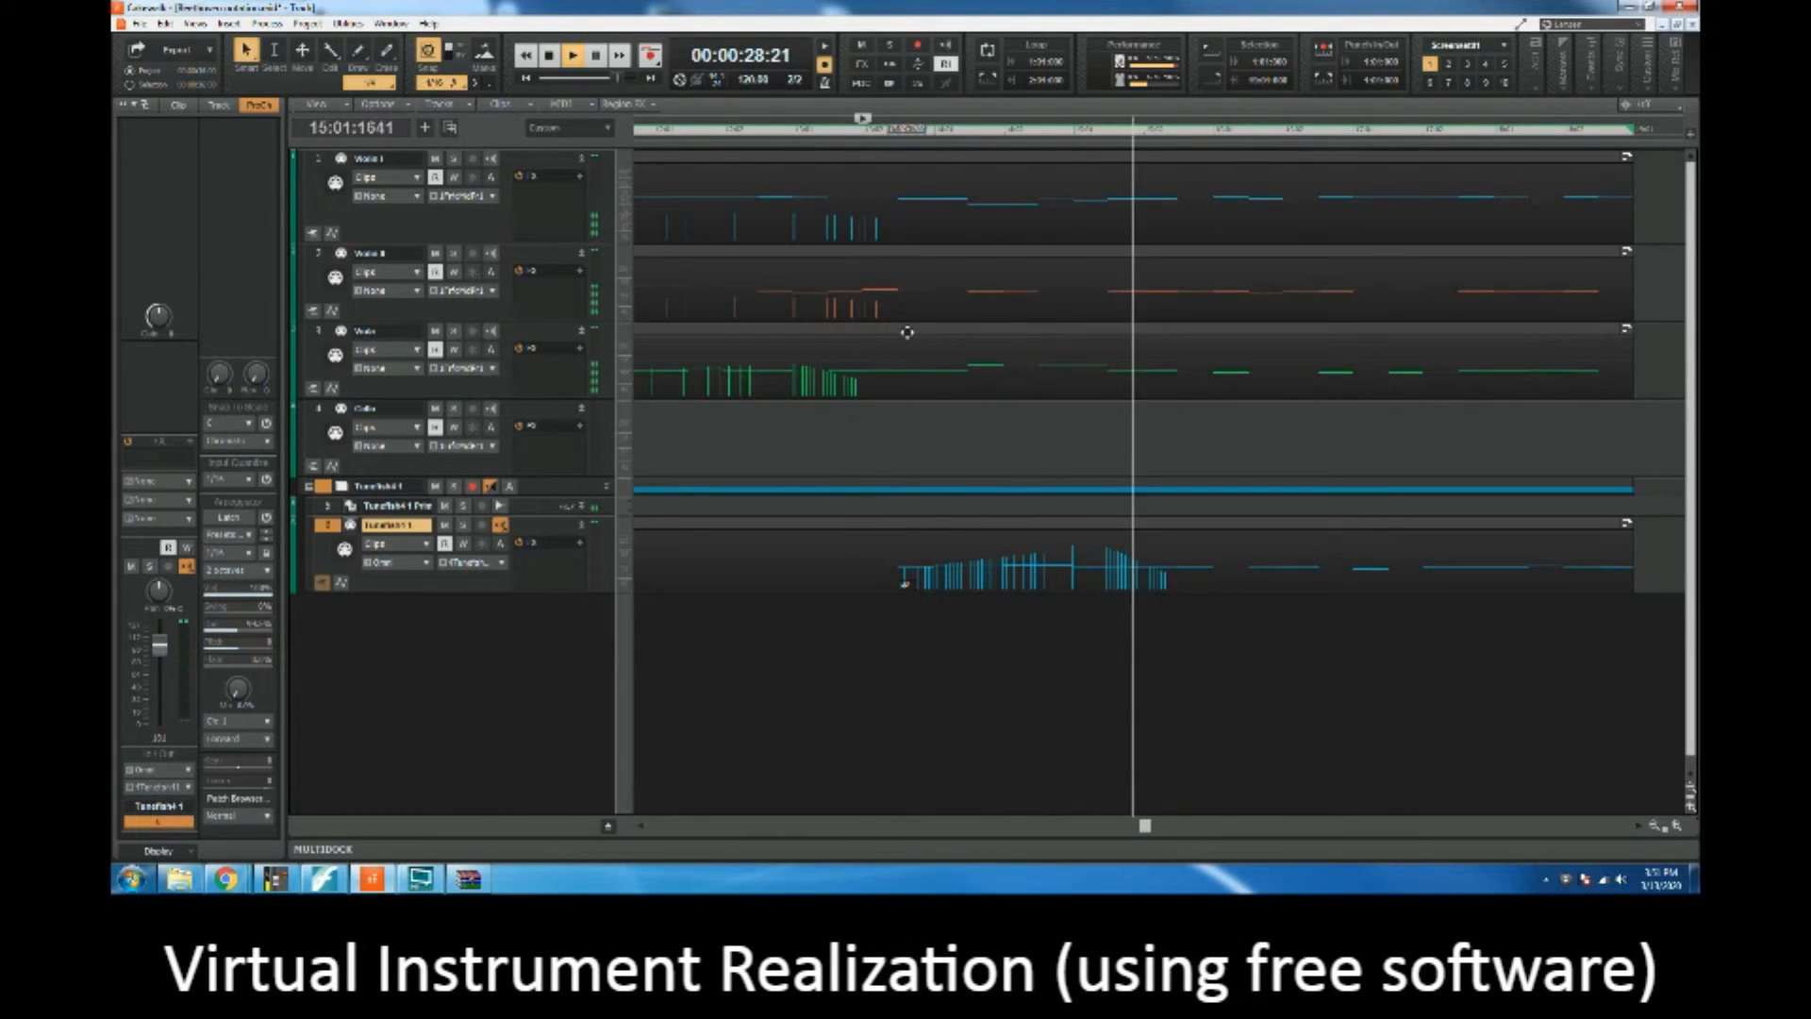
key(space)
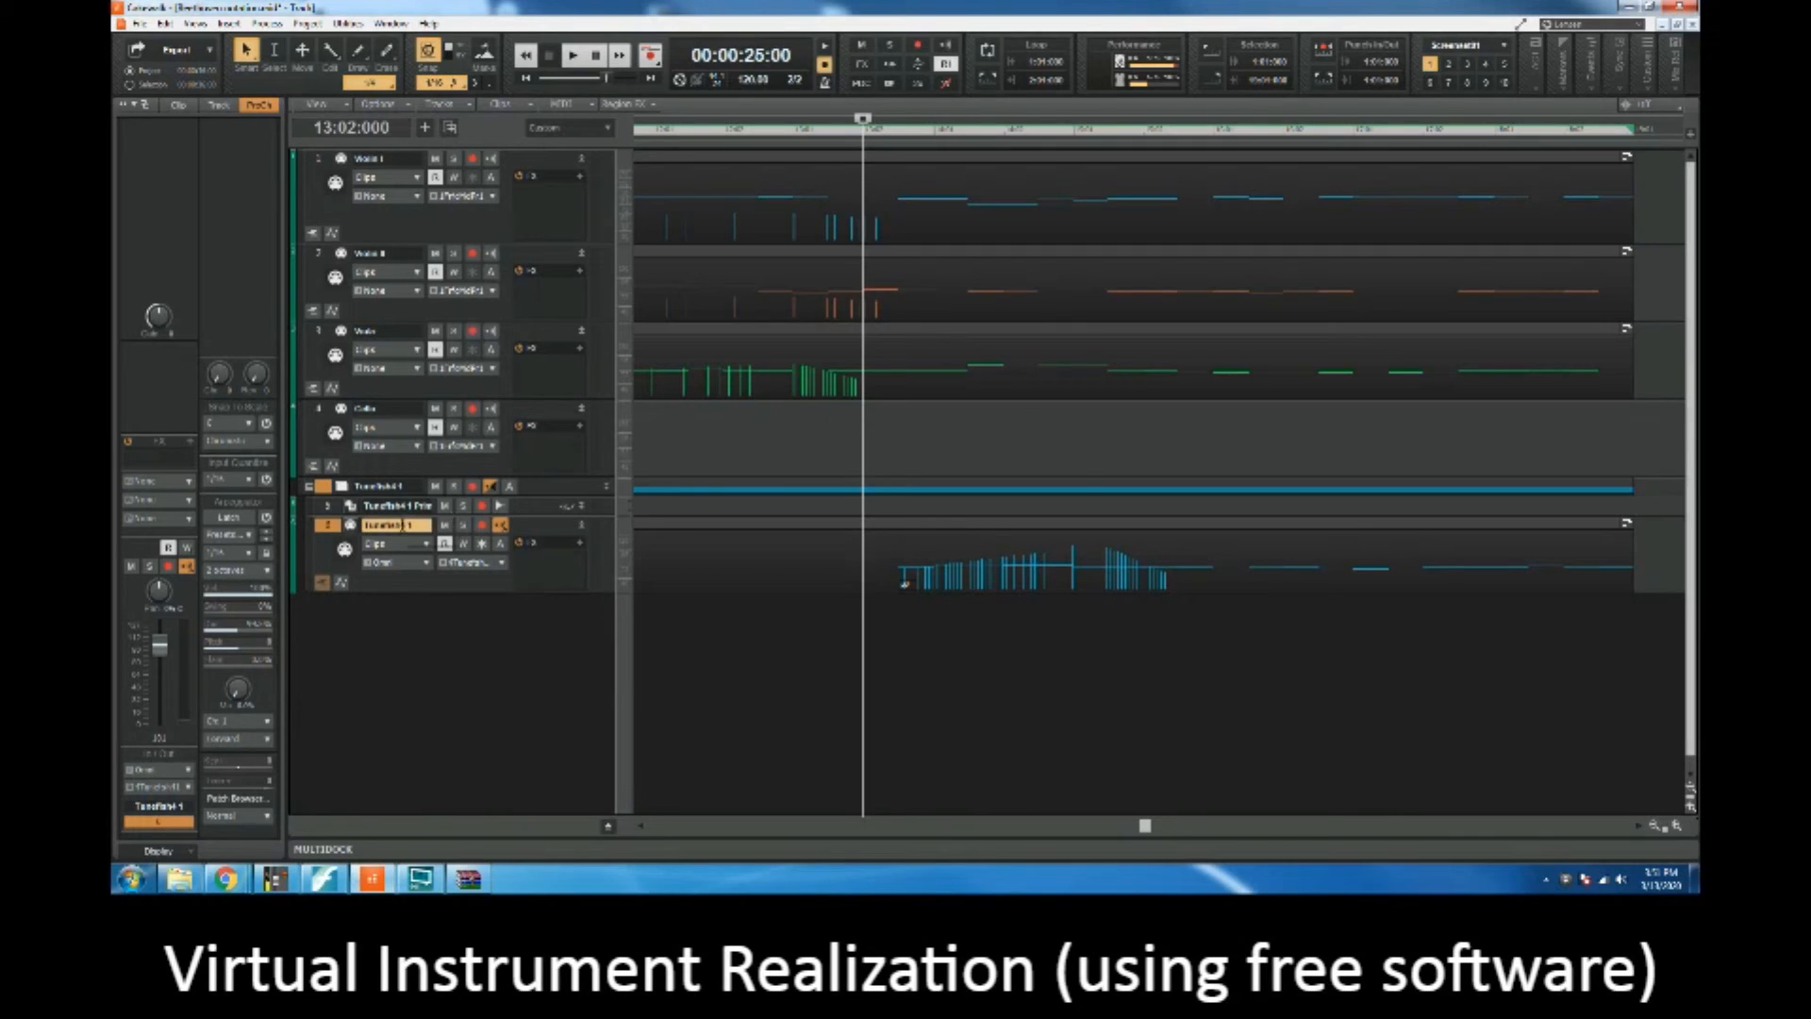
Step: Rename the Tunefish4 1 MIDI track as Synth Cello and return to the start of the project
double_click(404, 524)
text(Synth Cello)
key(Return)
key(w)
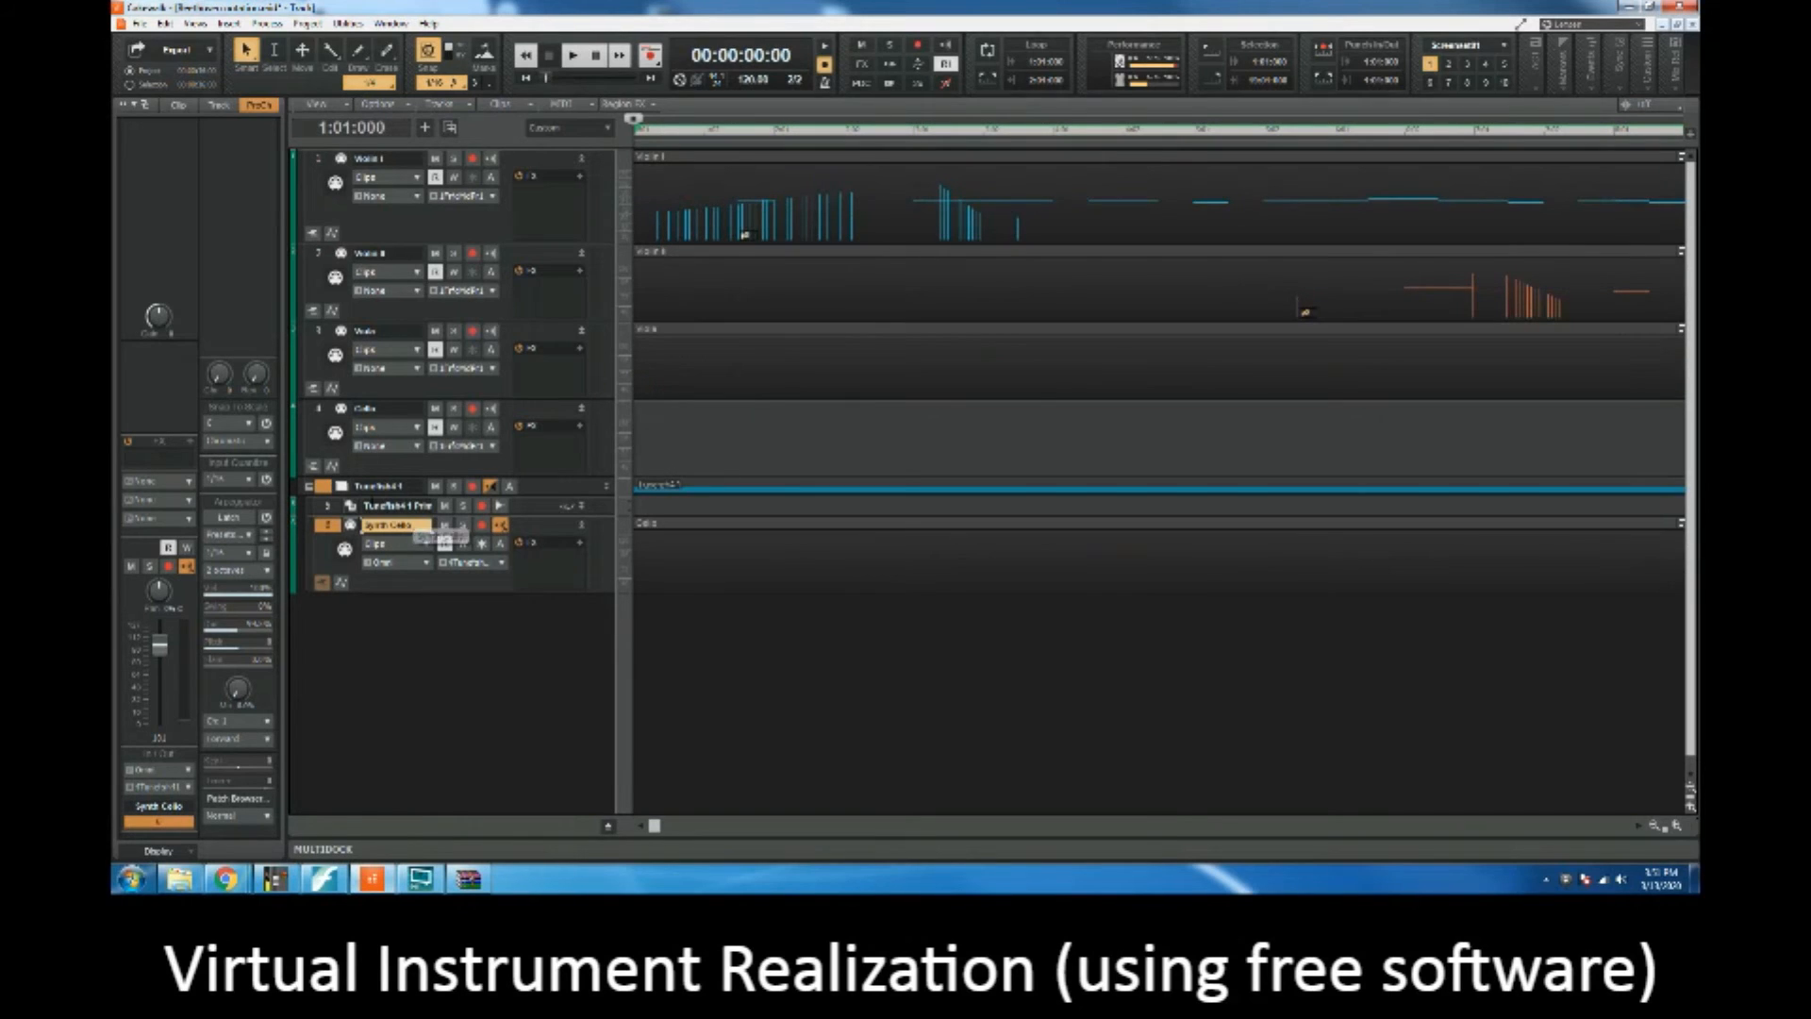
Step: Collapse the first synth folder and insert another Tunefish4 with a MIDI source, synth track folder and first synth audio output
click(310, 487)
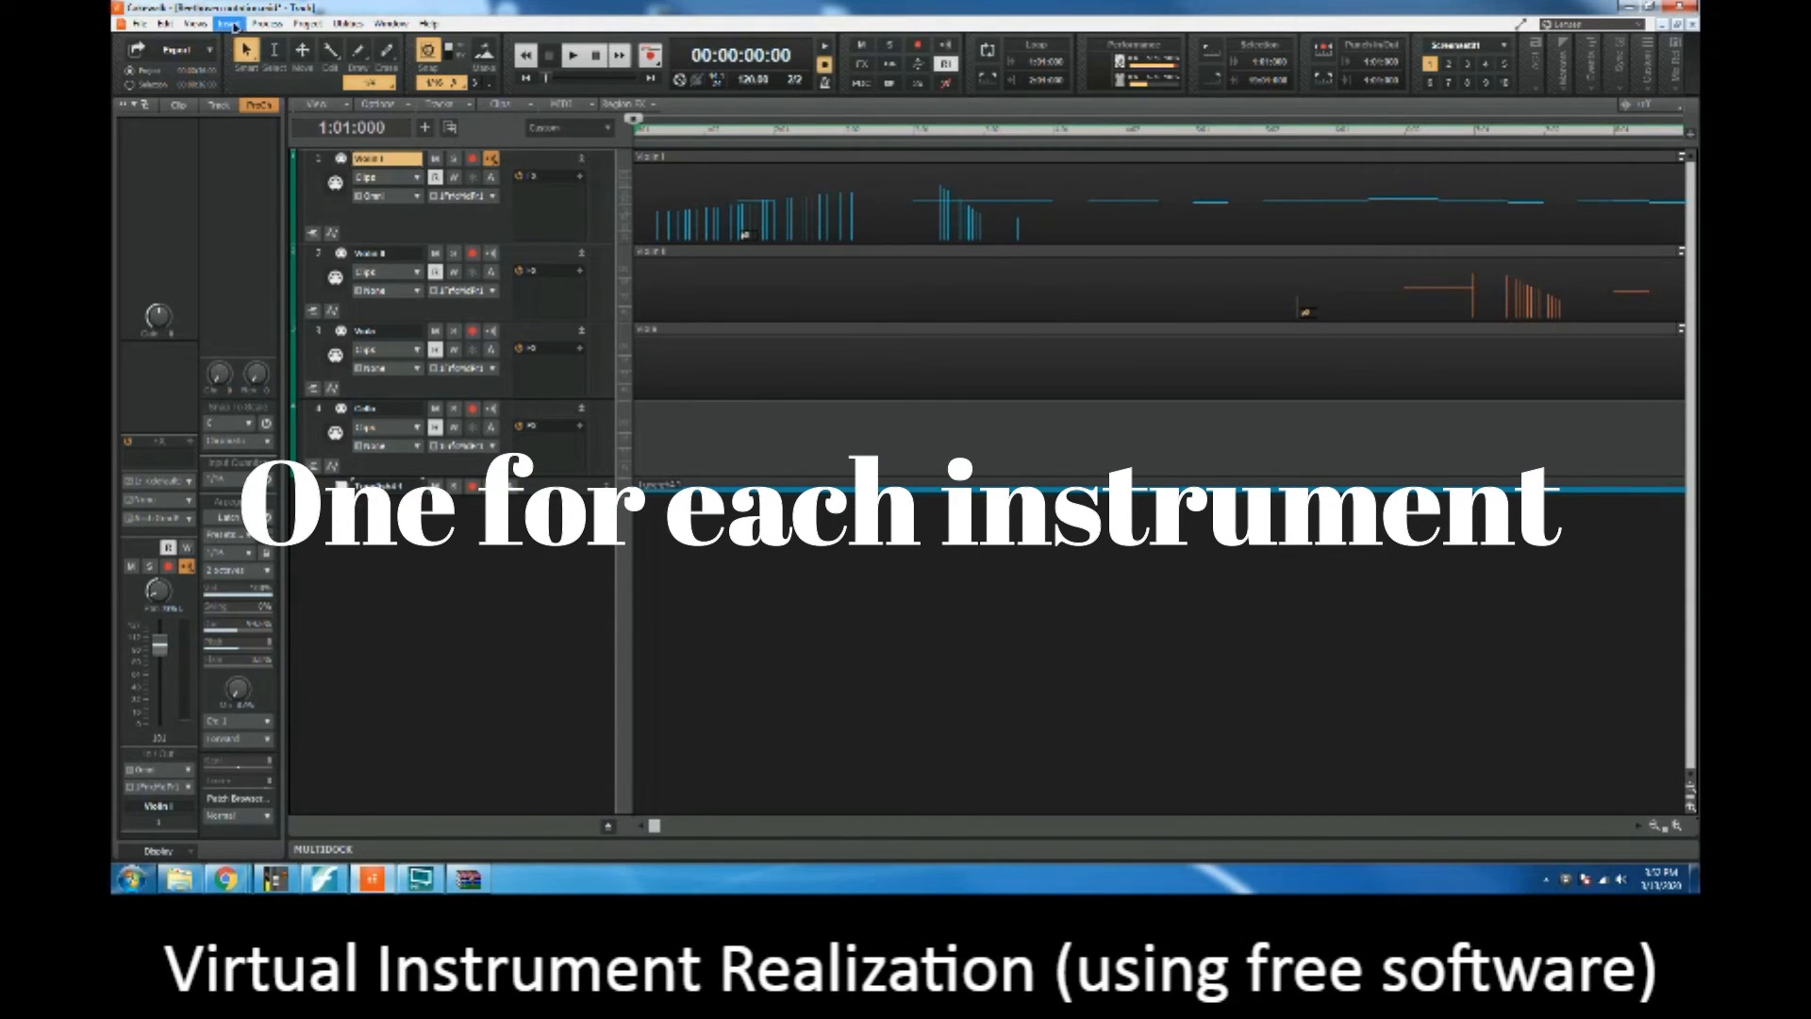
click(228, 23)
mouse_move(269, 73)
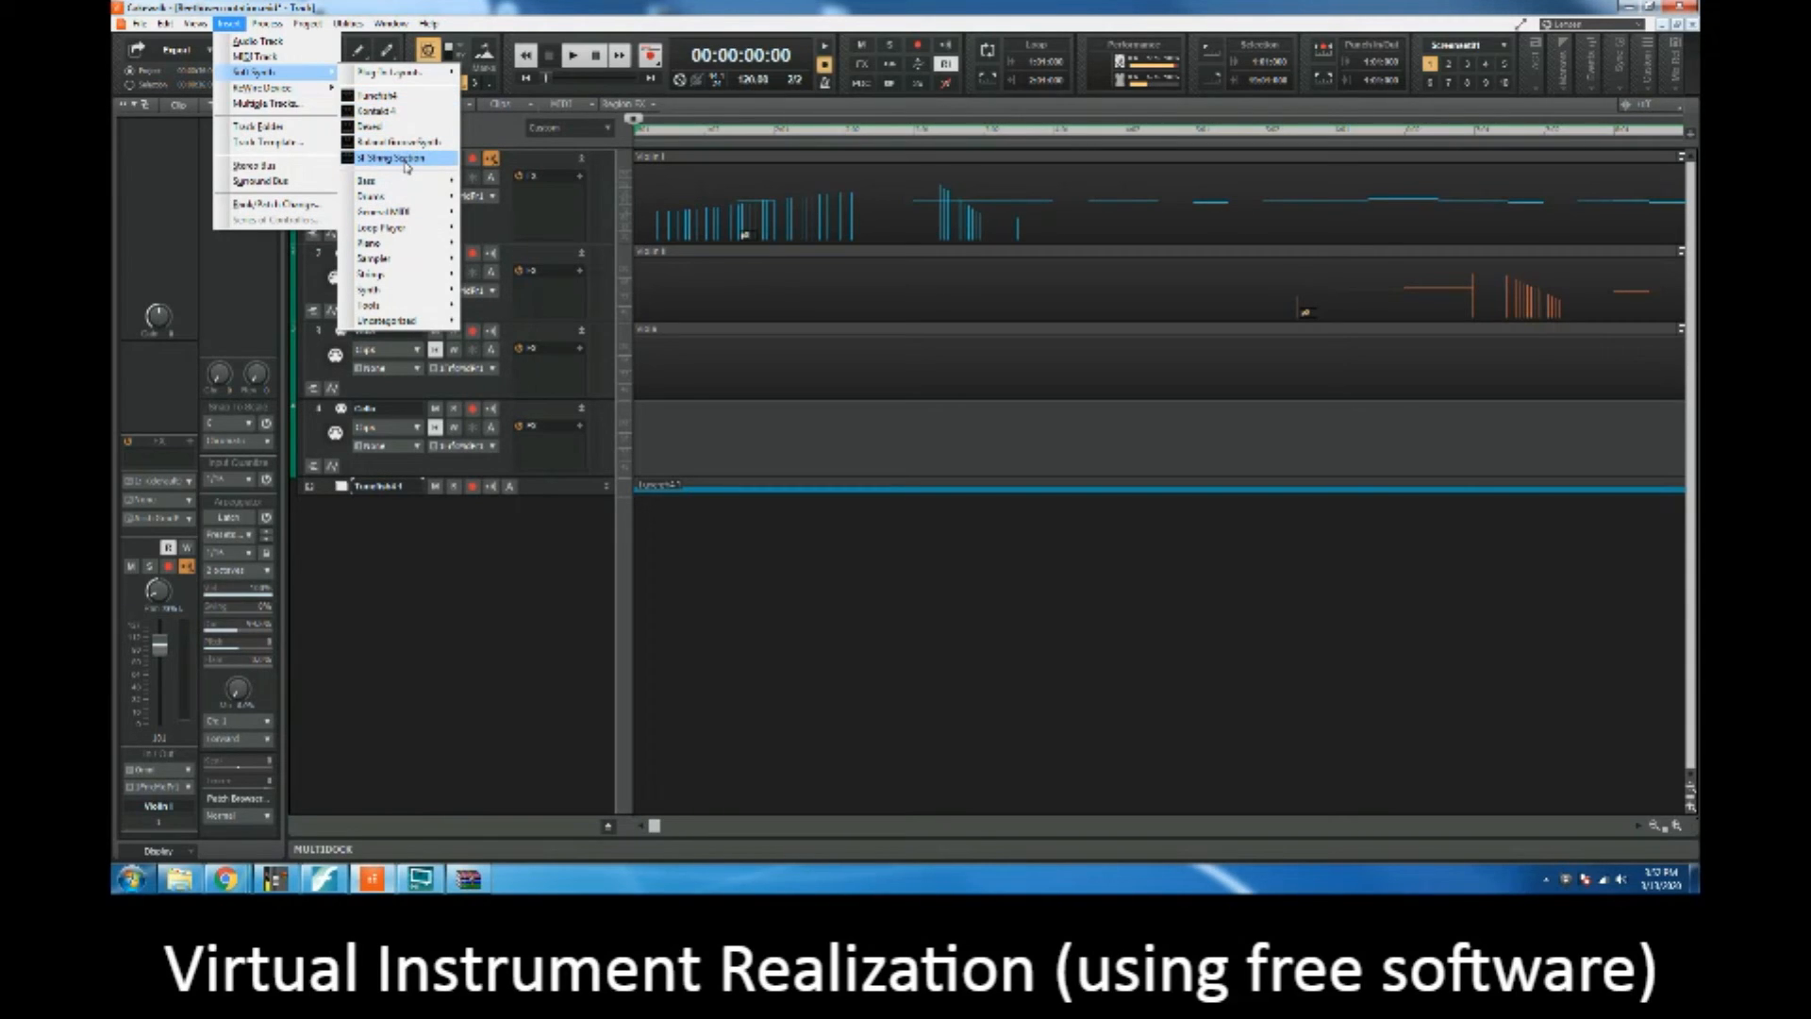
click(406, 111)
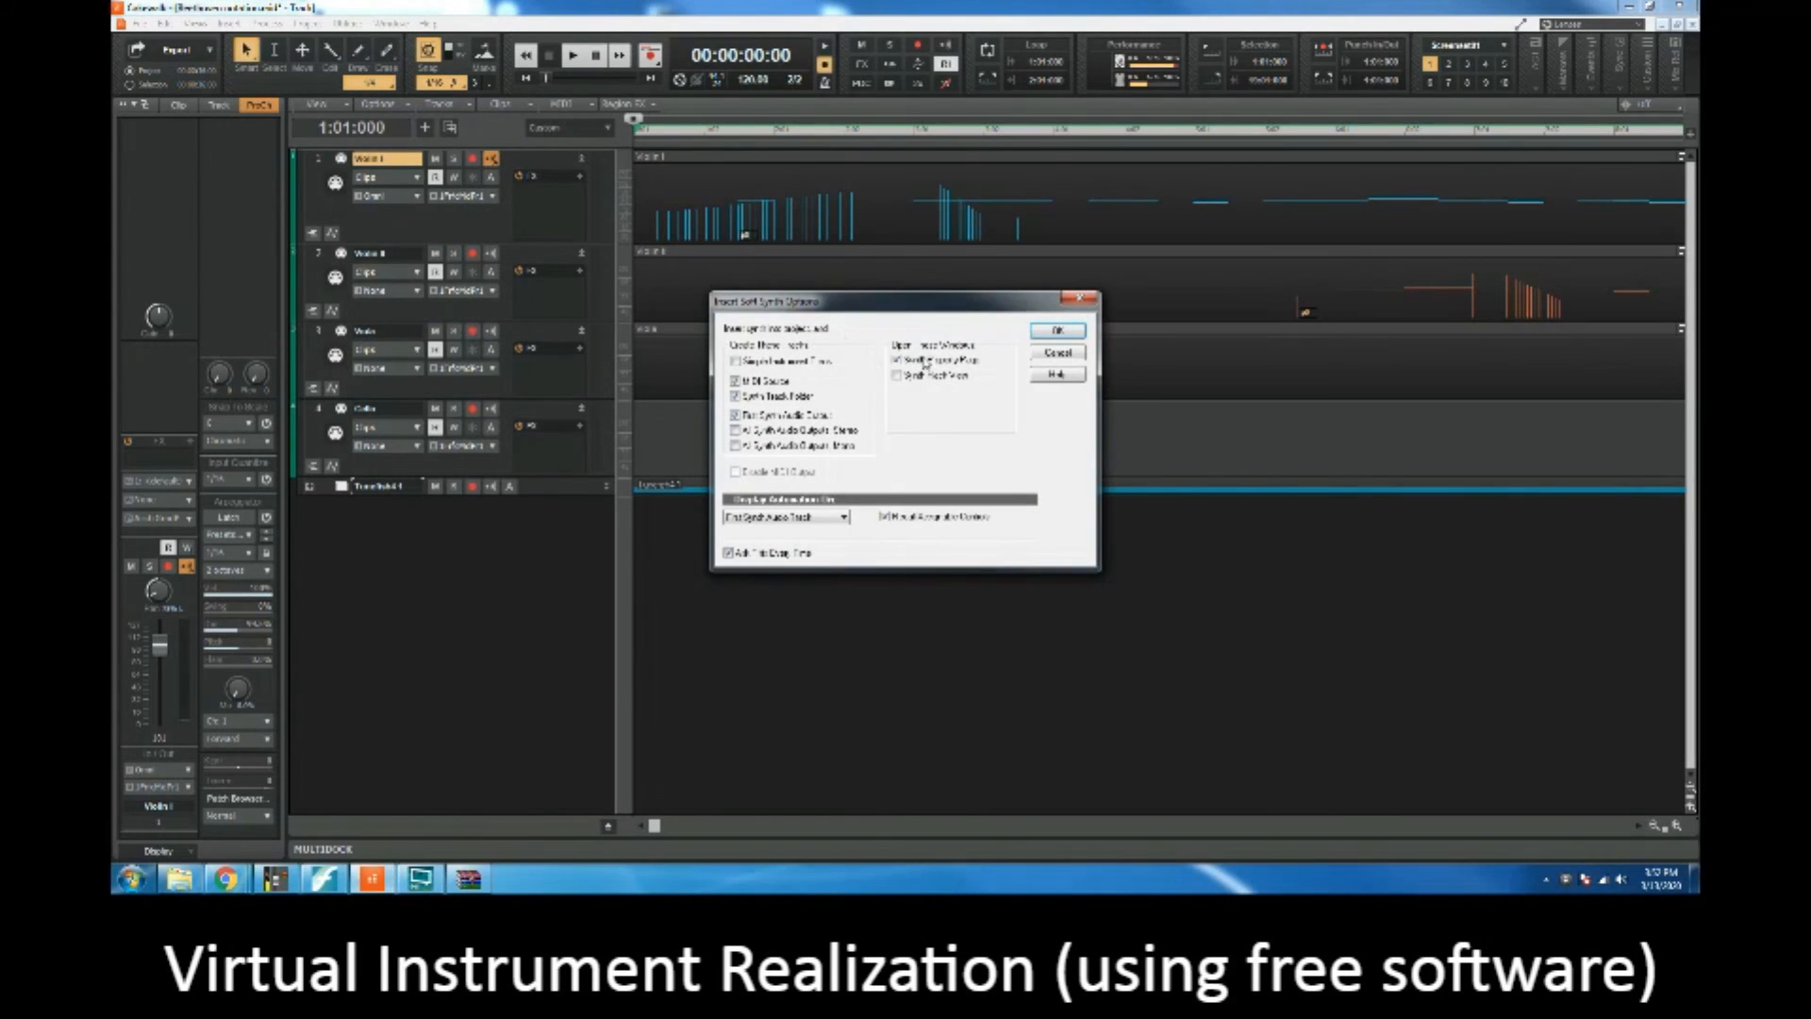
click(1057, 331)
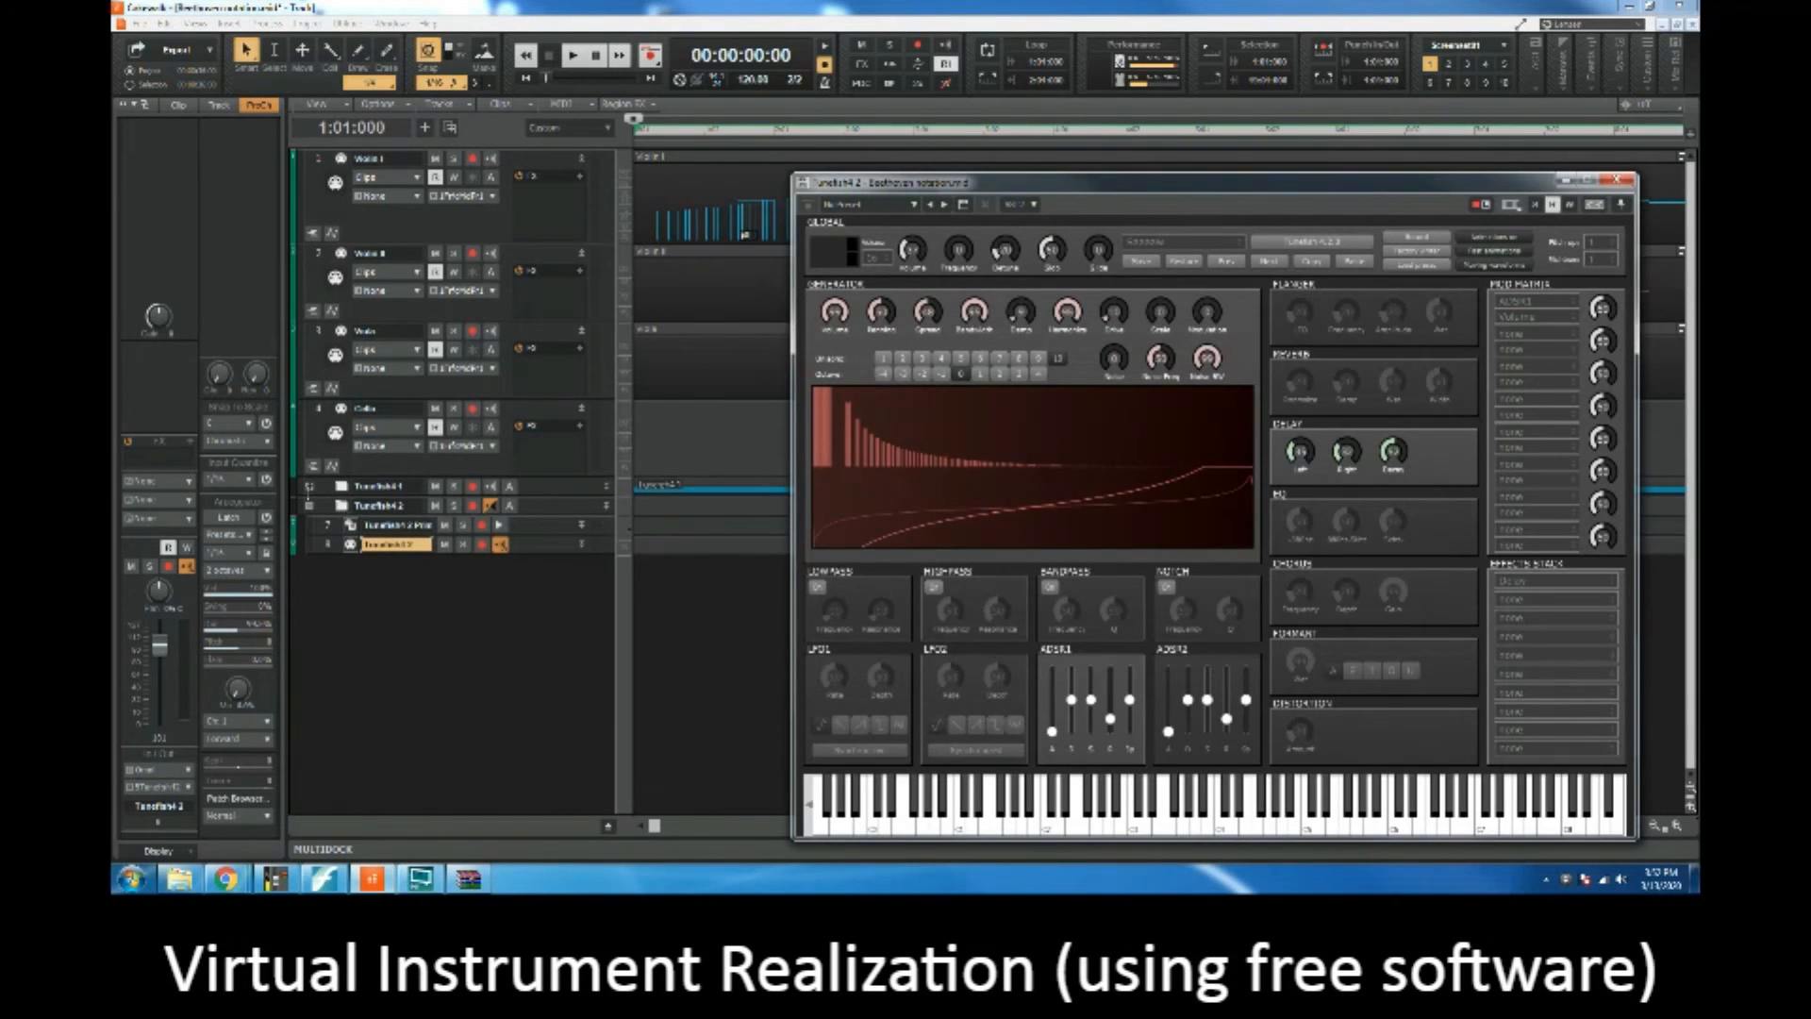
Step: Expand the first Tunefish4 folder and rename the second synth's MIDI track as Violin
click(308, 486)
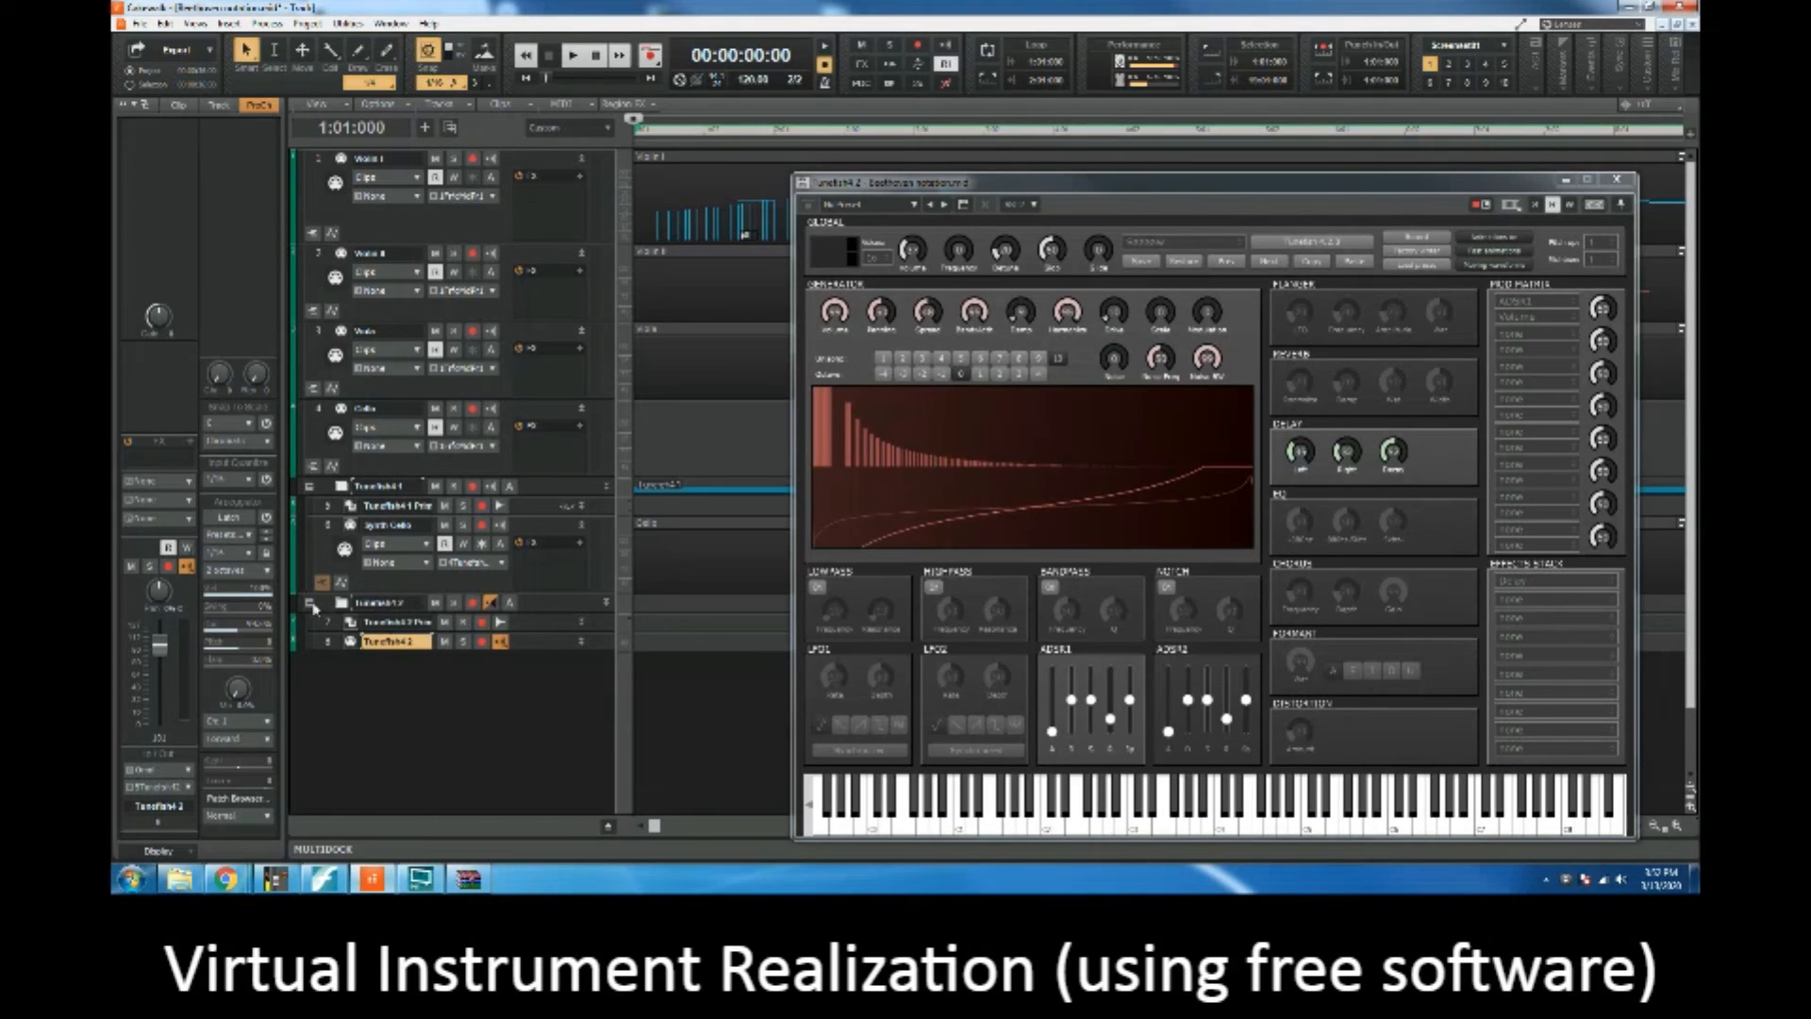
double_click(400, 643)
text(S)
text(iolin)
key(Return)
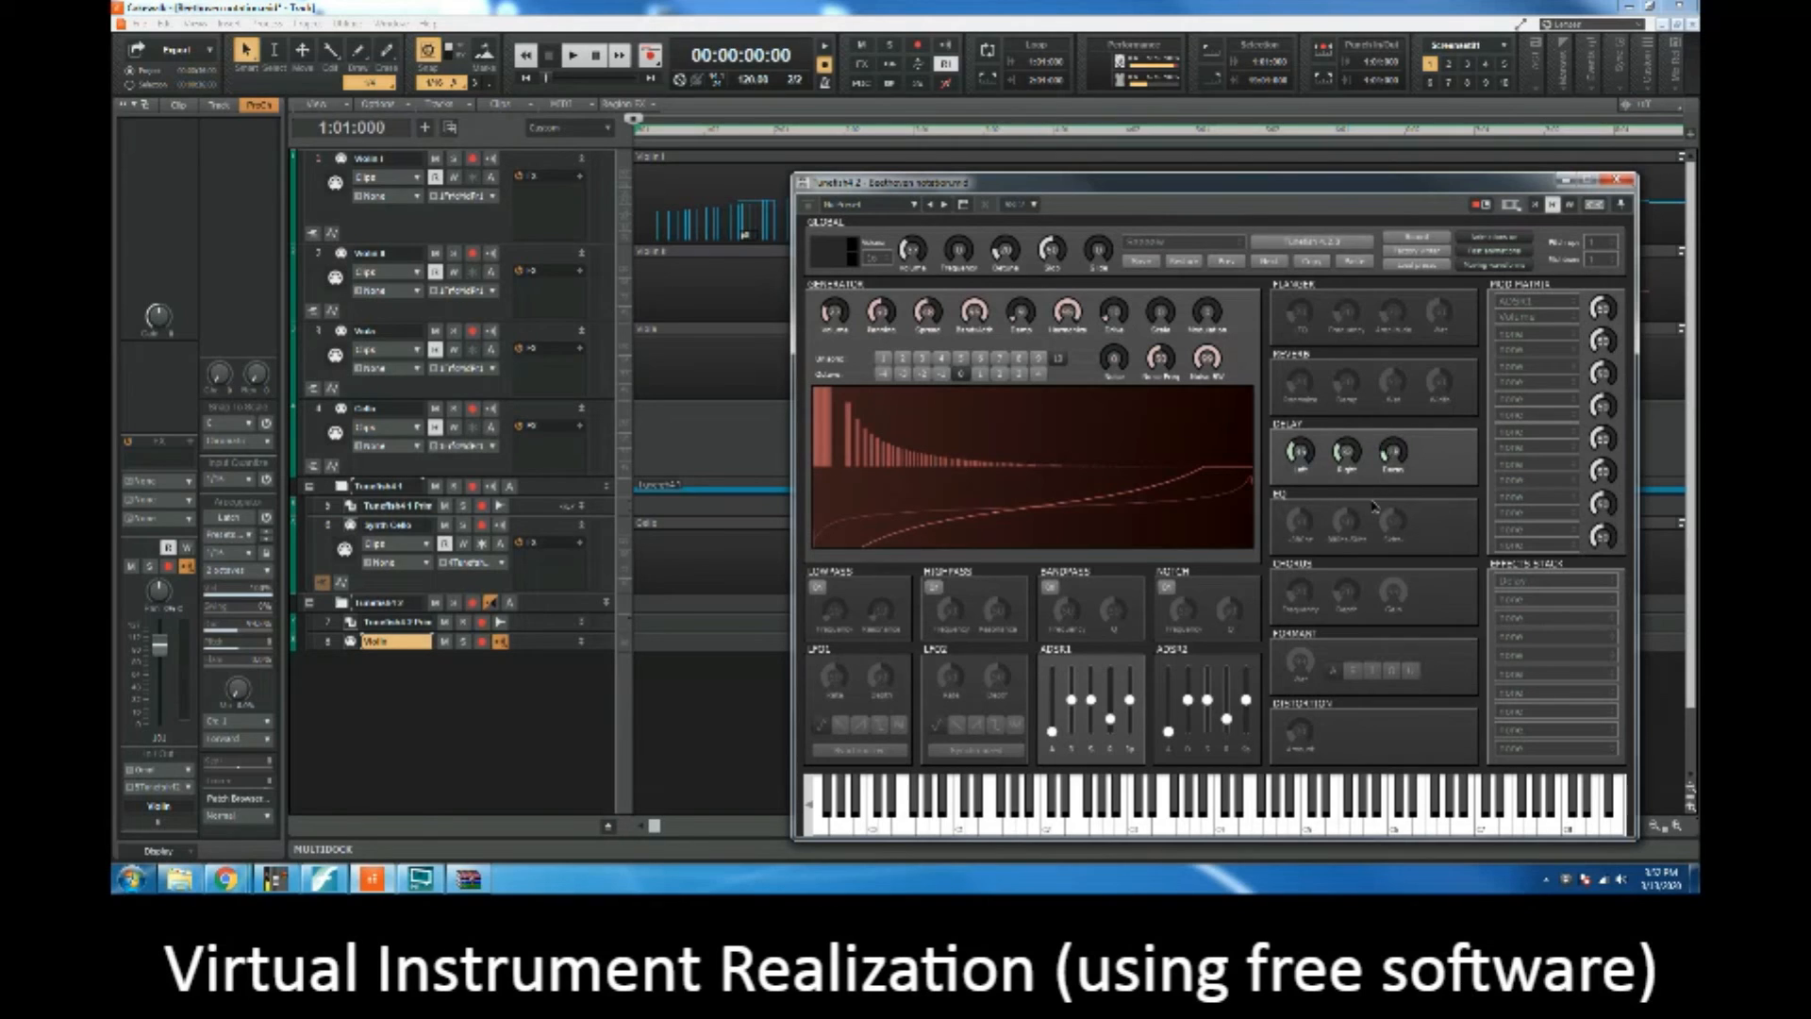
Step: Move the Violin I clip into the Violin synth track by cutting and pasting, close the synth window and play it back briefly
click(320, 161)
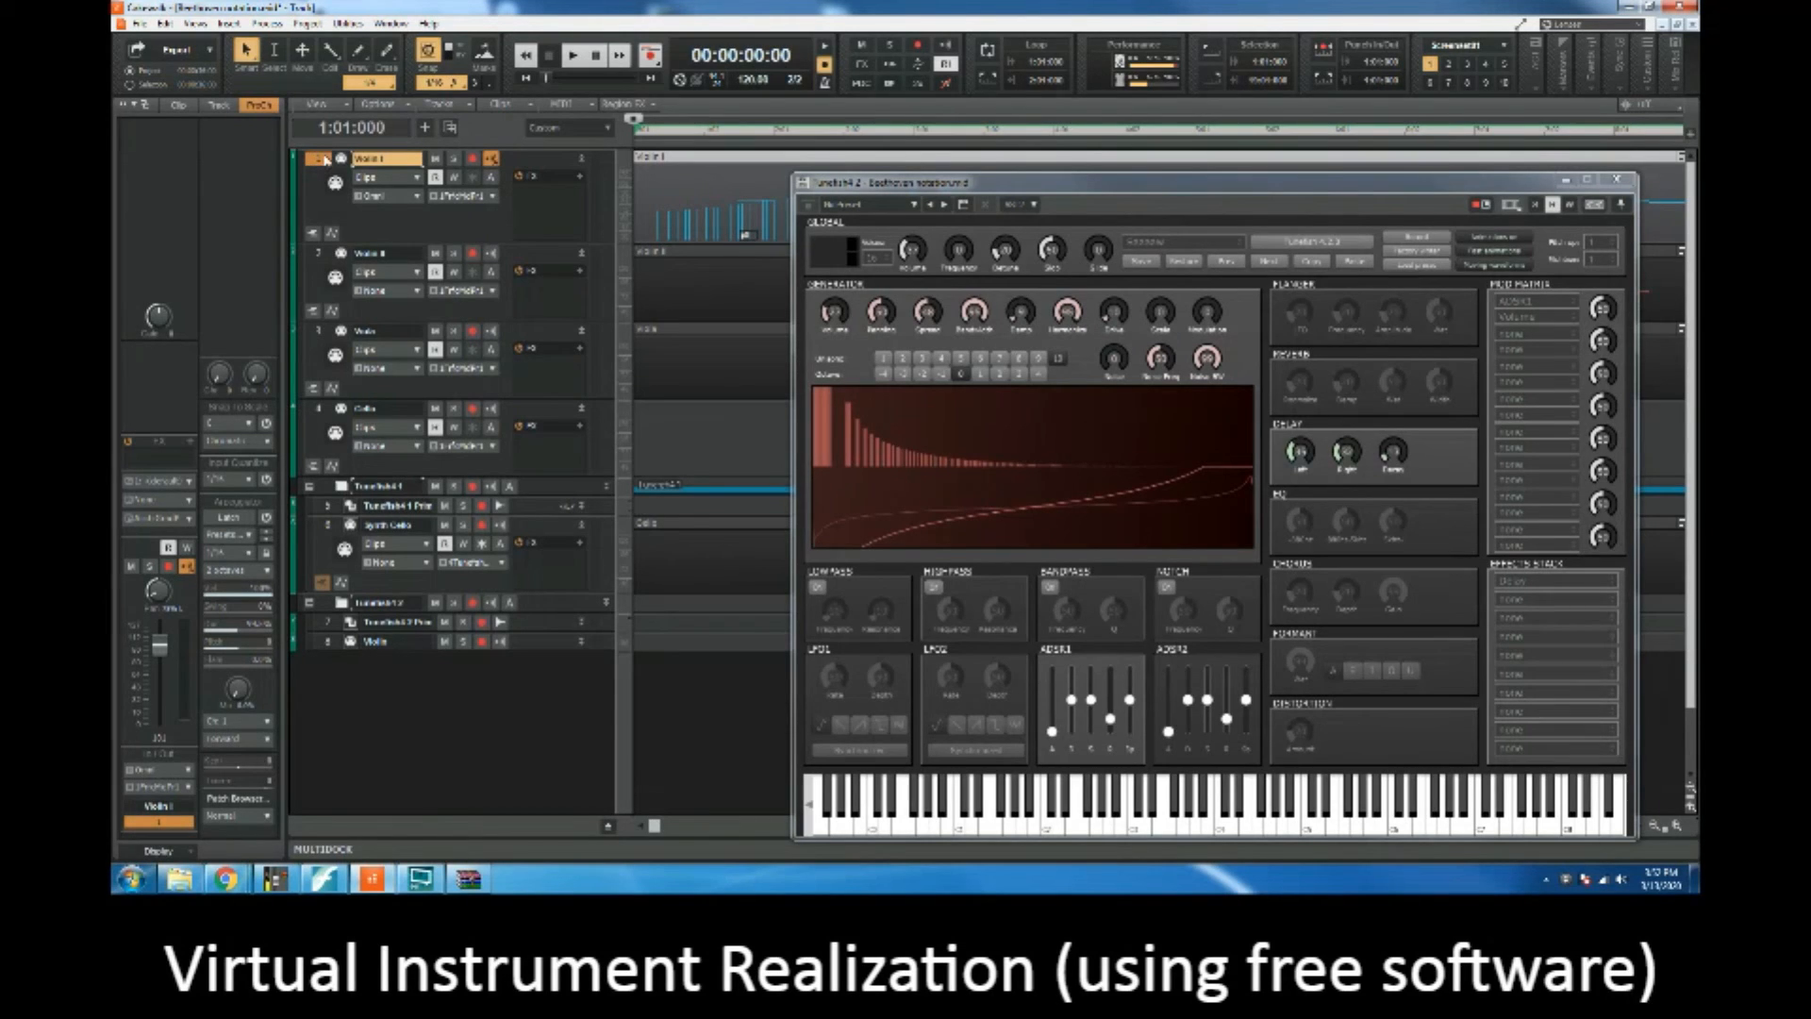
key(ctrl+x)
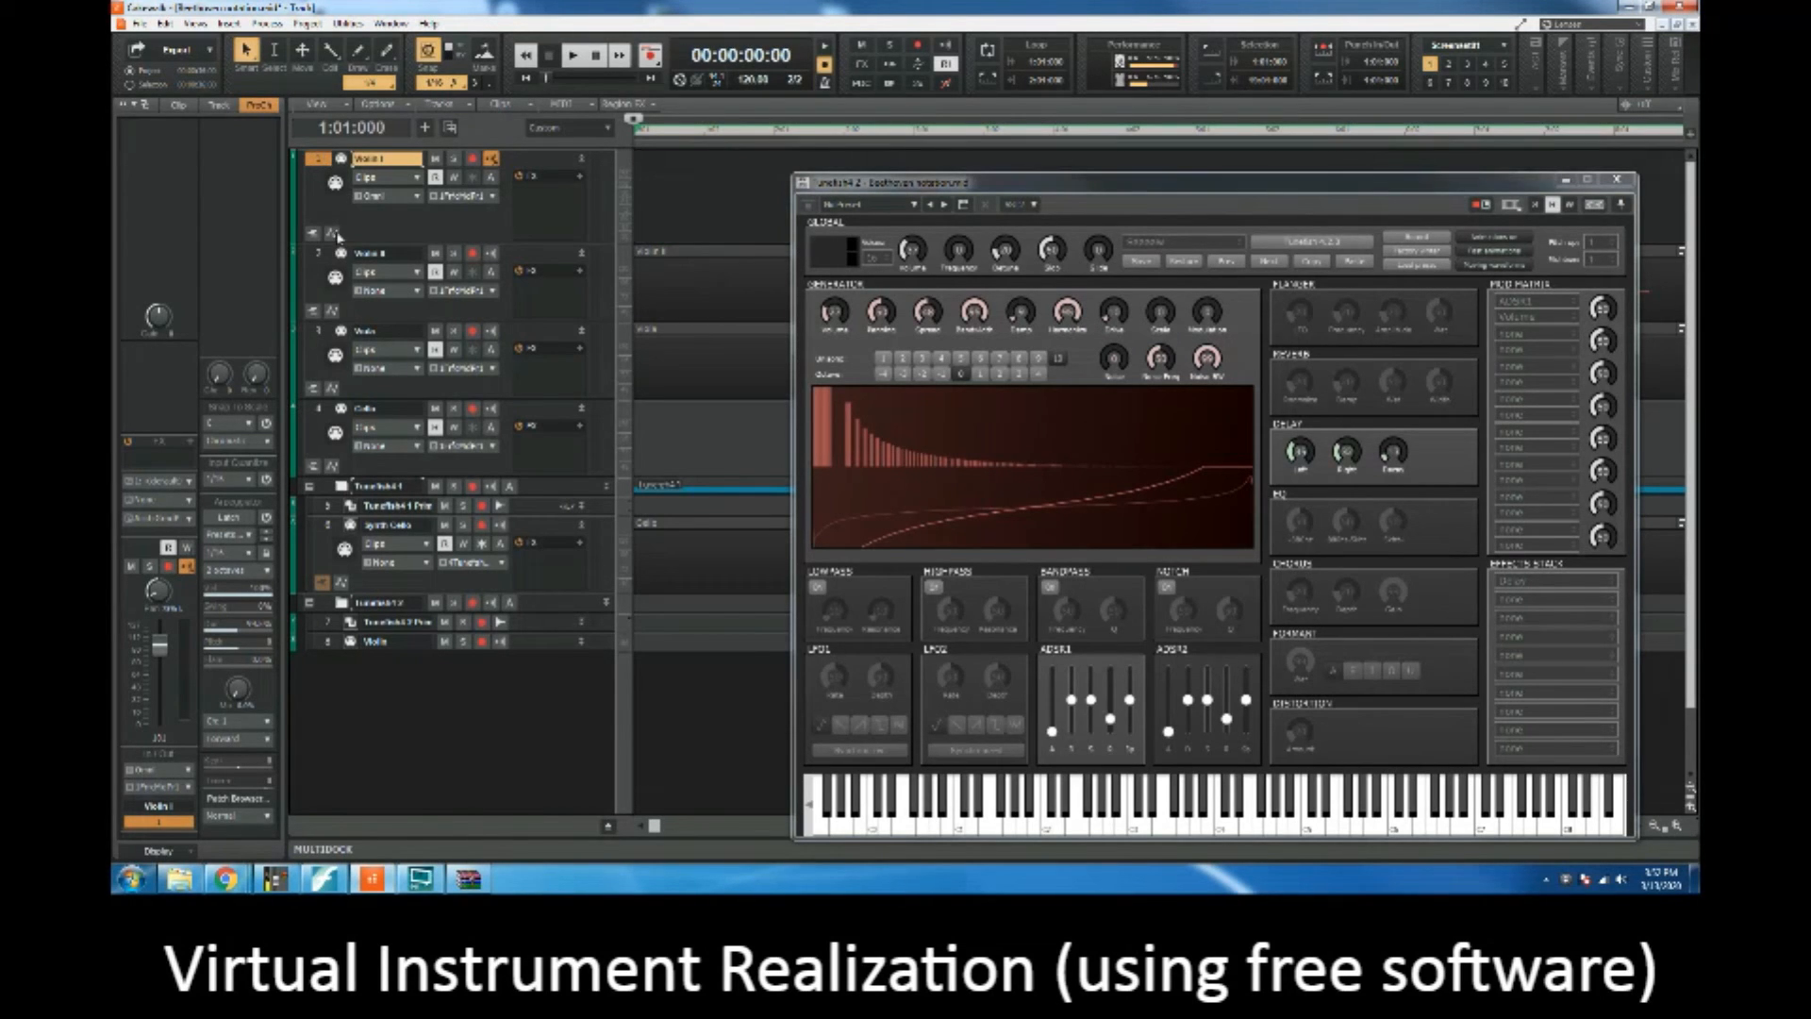
click(327, 643)
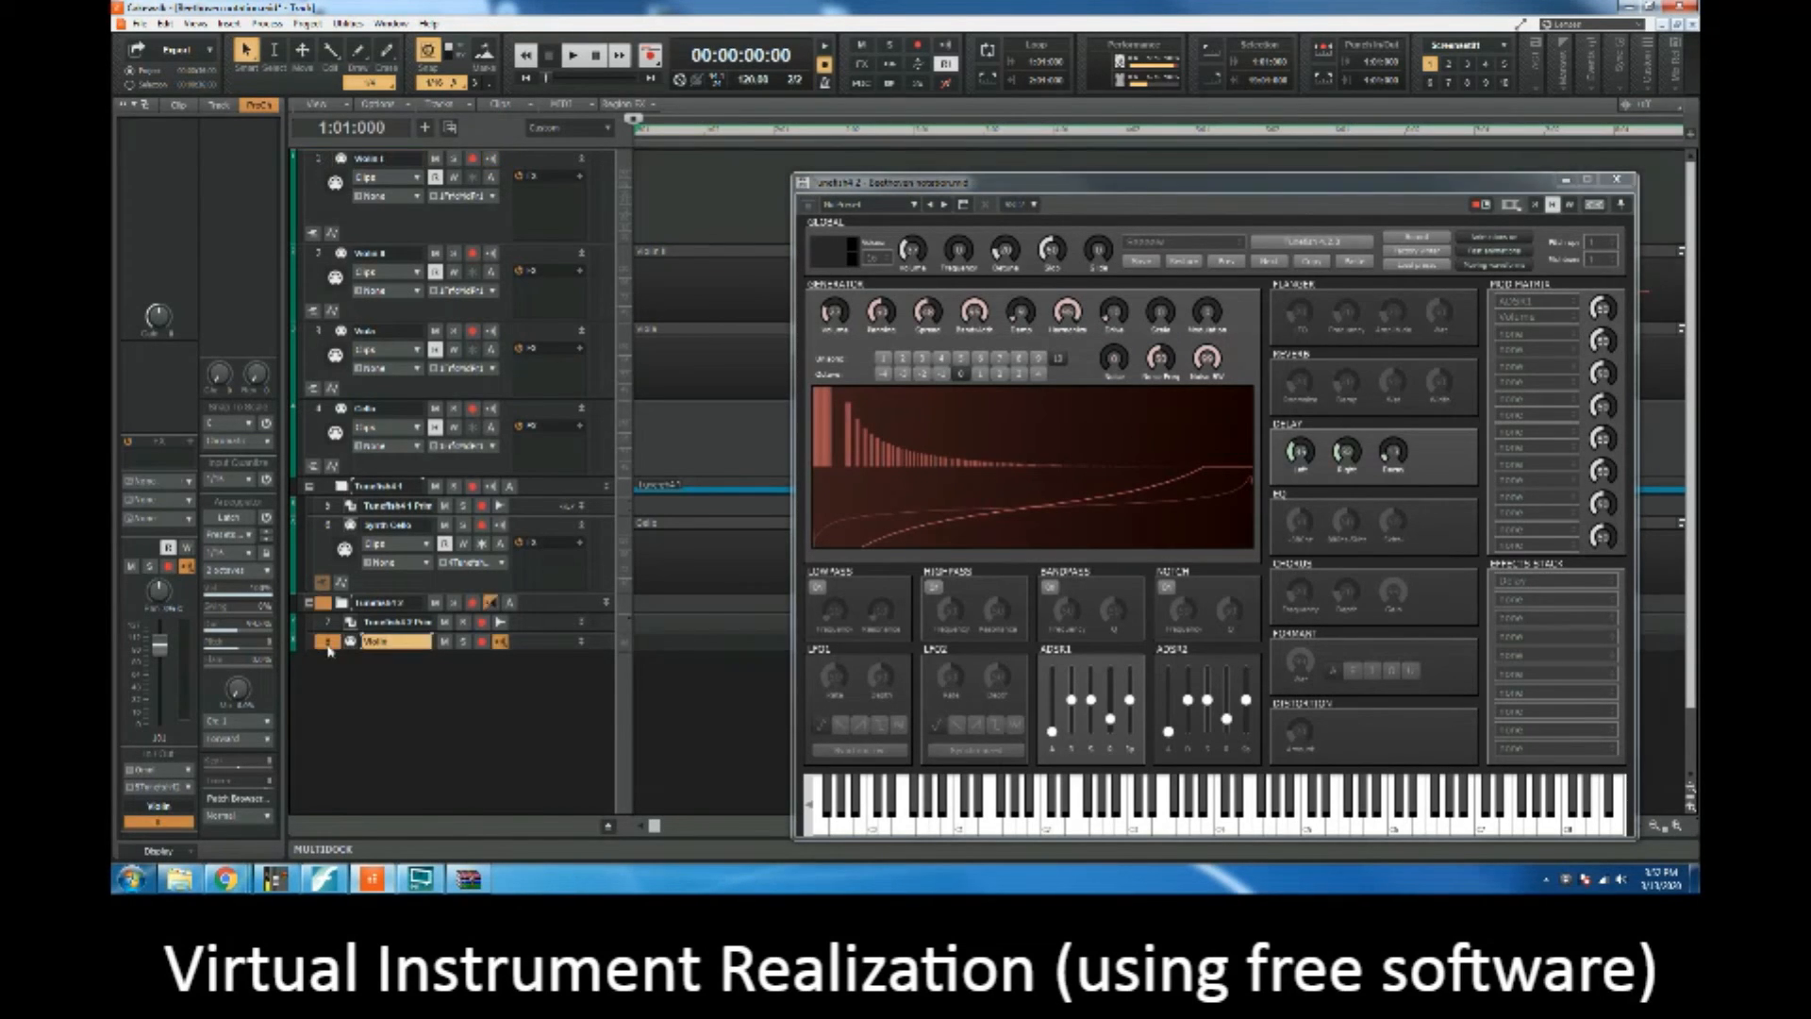
key(ctrl+v)
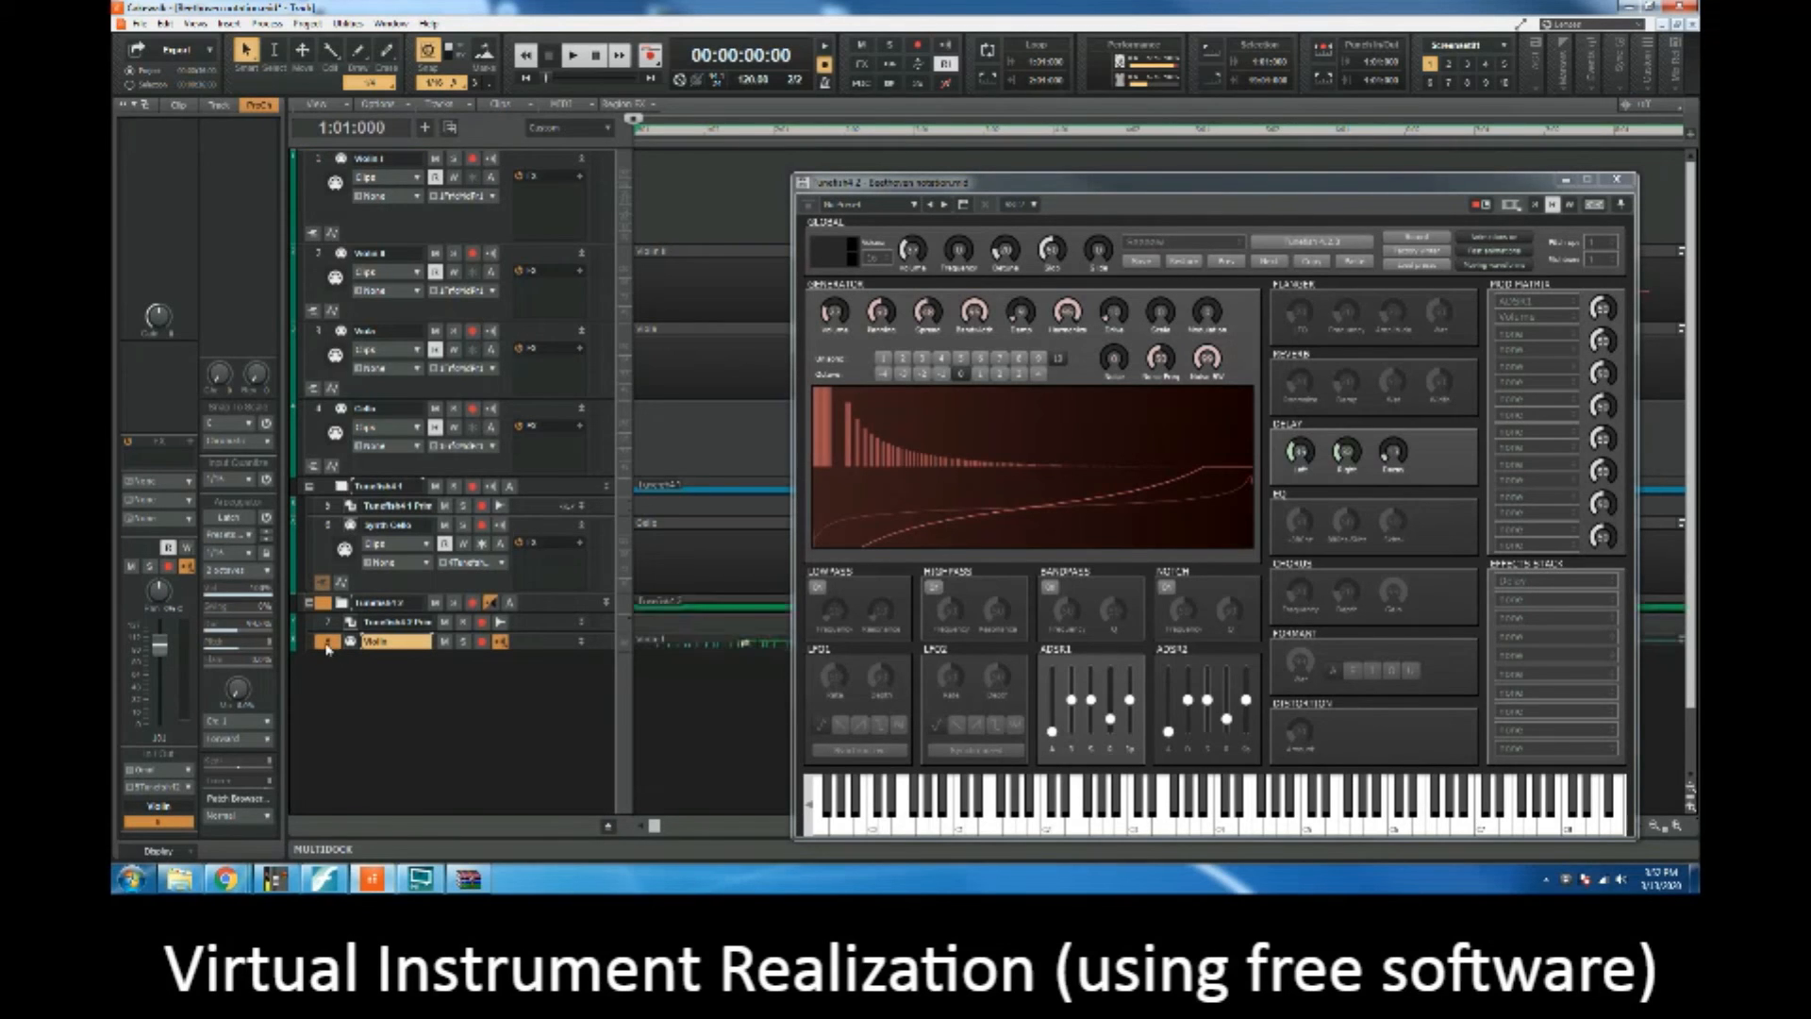
click(1616, 179)
key(space)
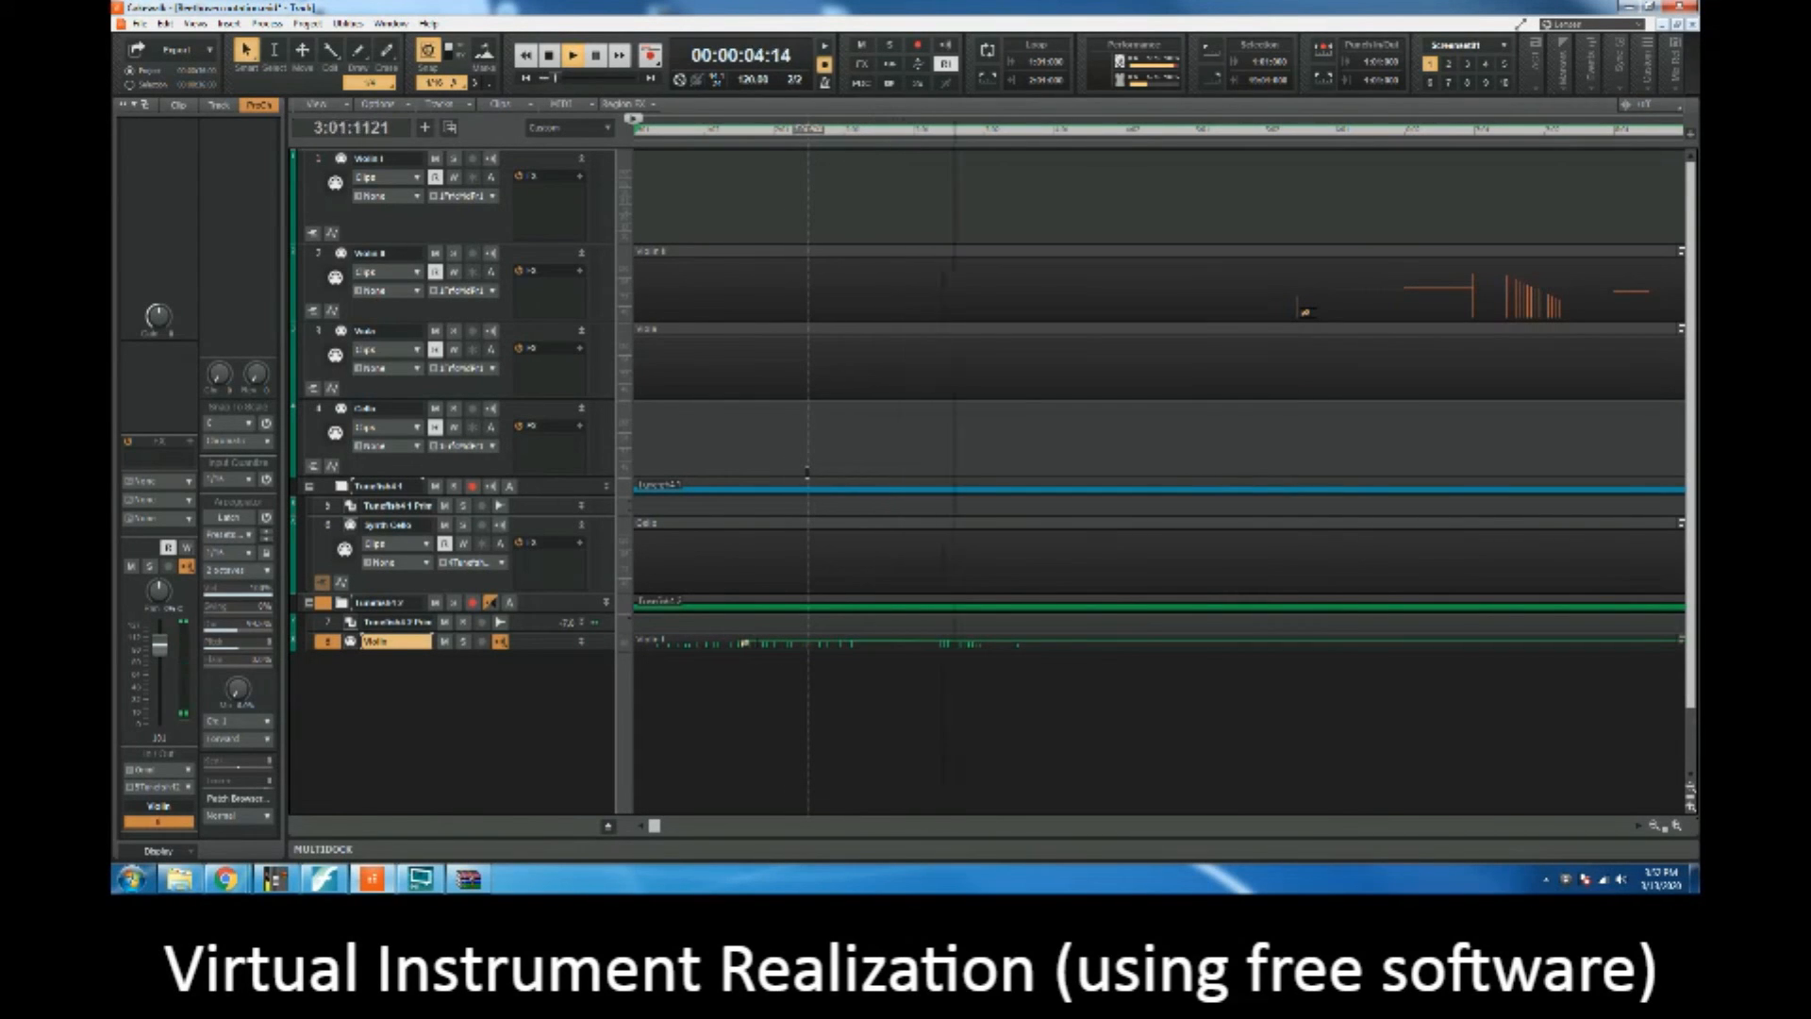
key(space)
Step: Insert the SI-Electric Piano soft synth from the piano category with the existing track options
click(229, 23)
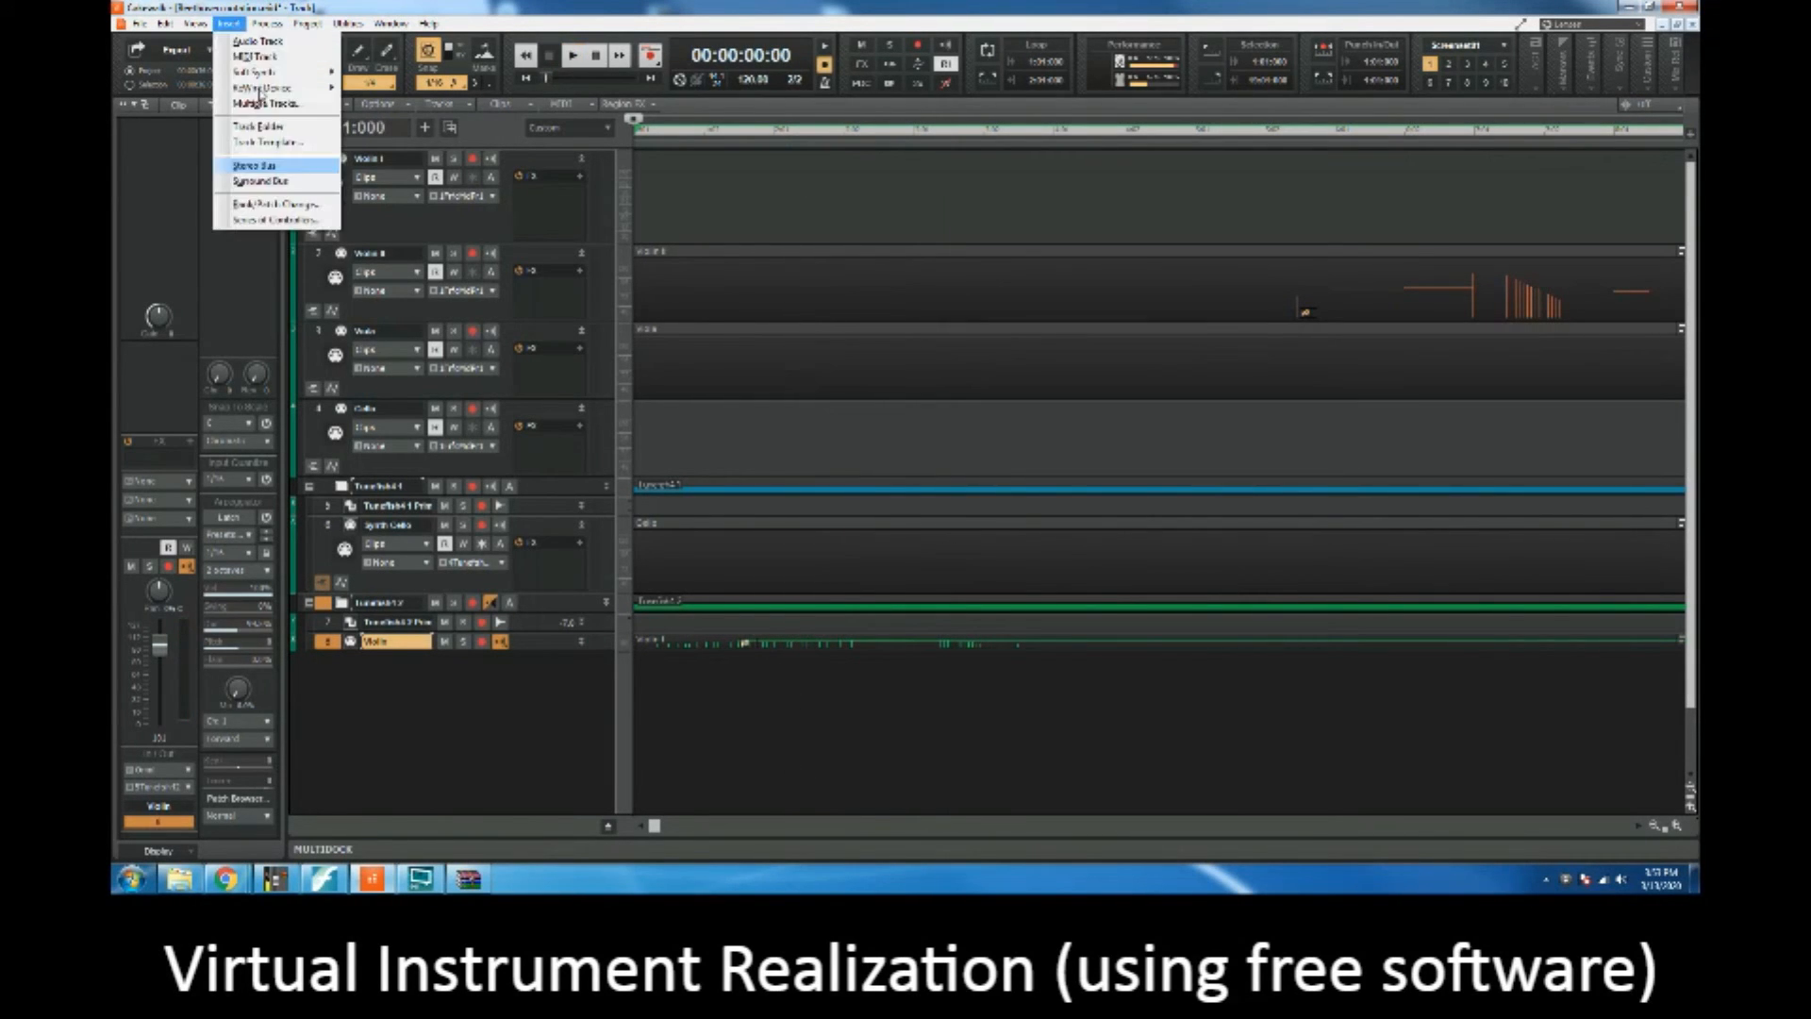
mouse_move(453, 180)
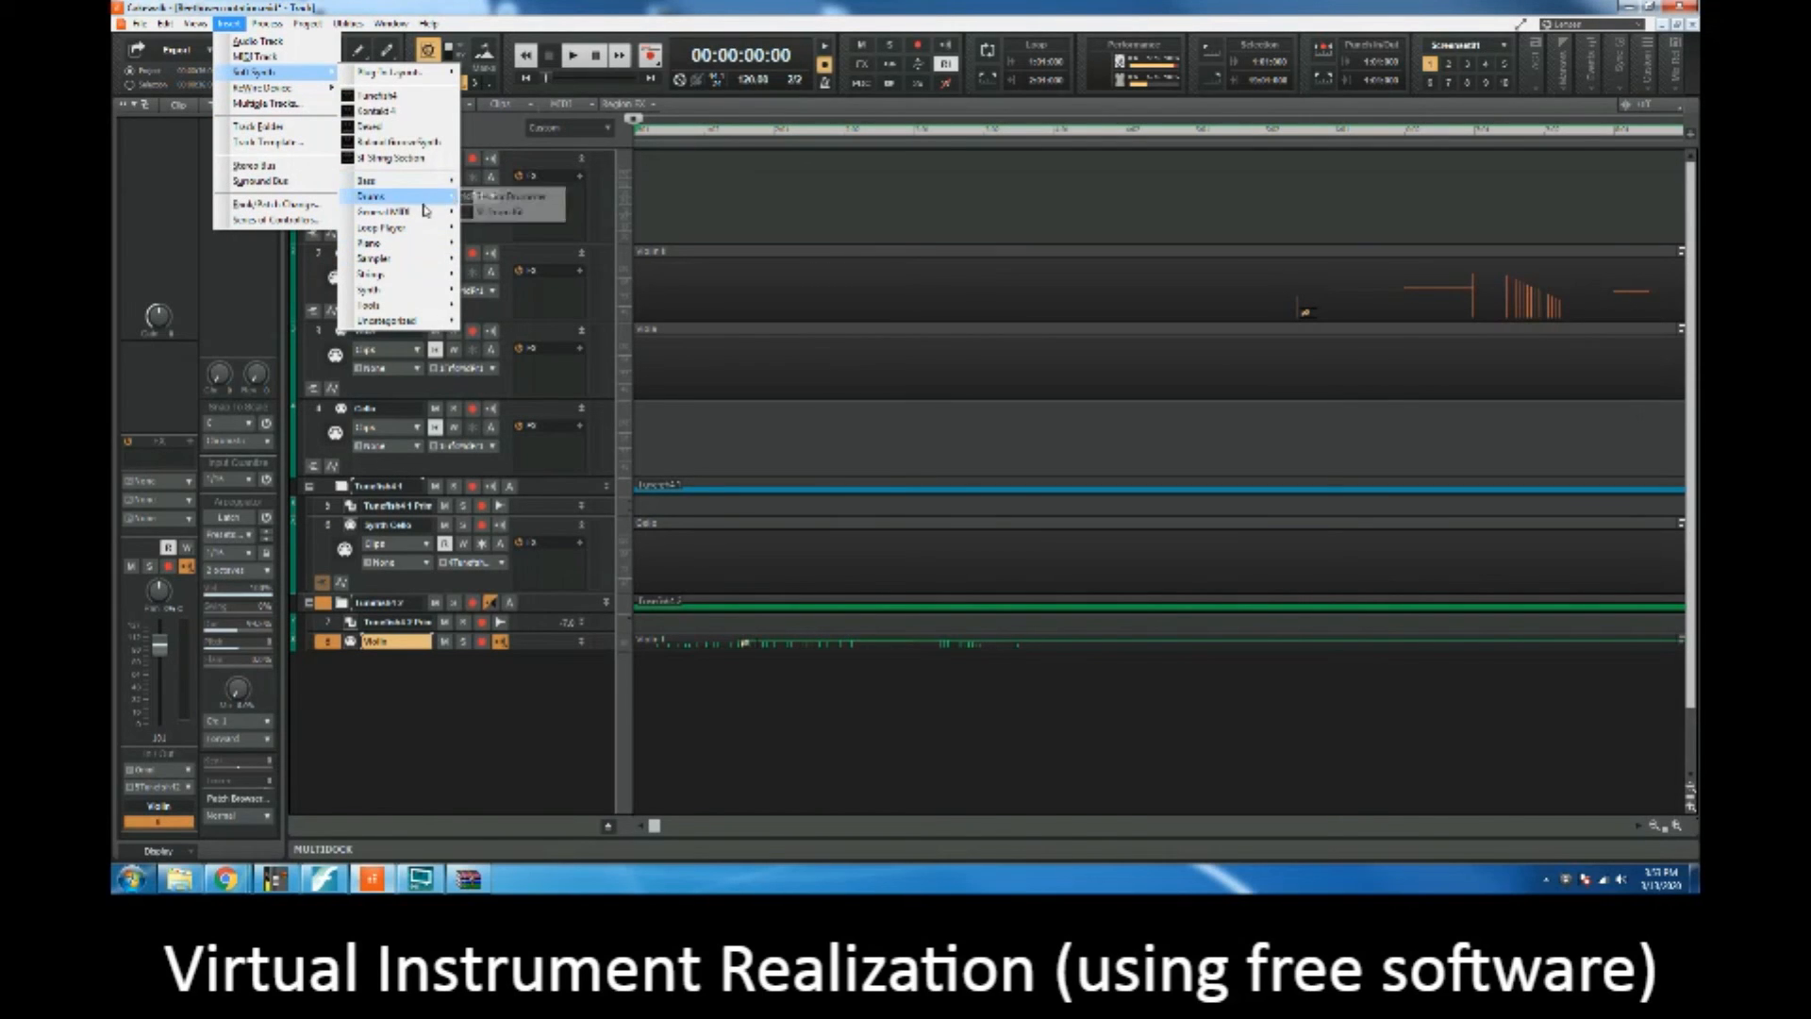
mouse_move(421, 262)
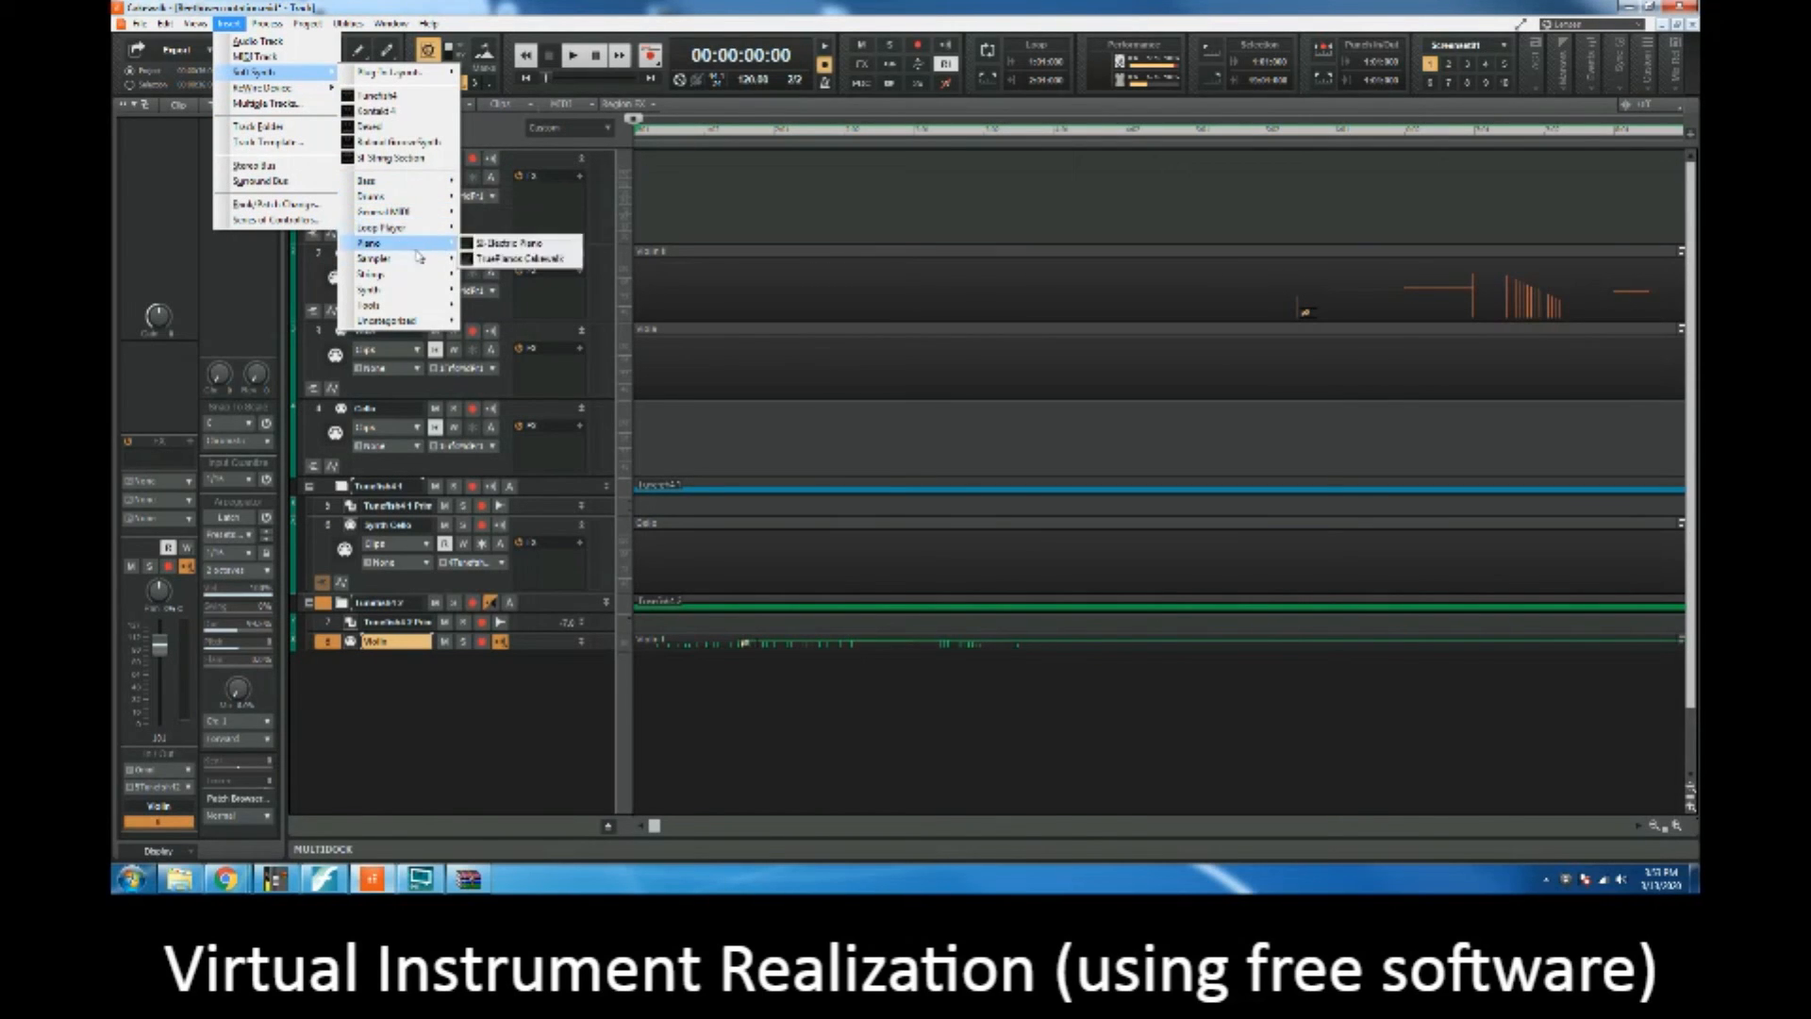
click(503, 246)
click(1053, 332)
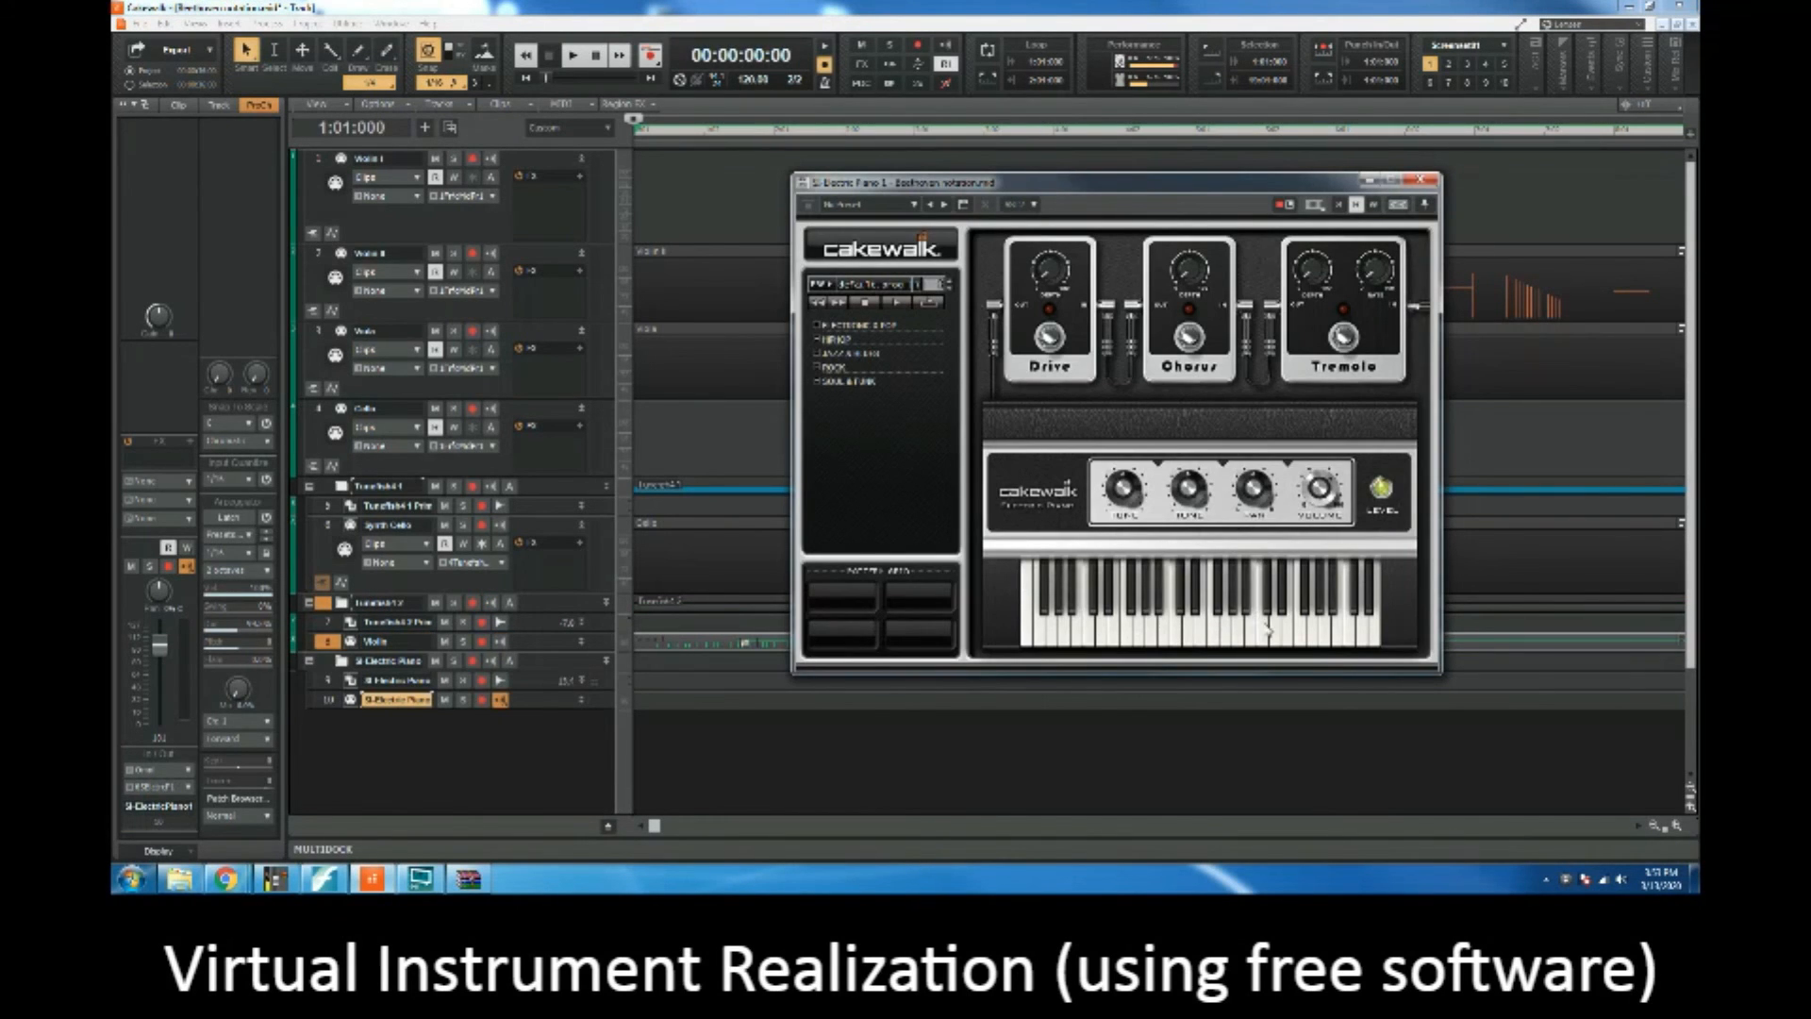
Step: Audition the first HIPHOP pattern in the SI-Electric Piano browser and collapse the category
click(823, 340)
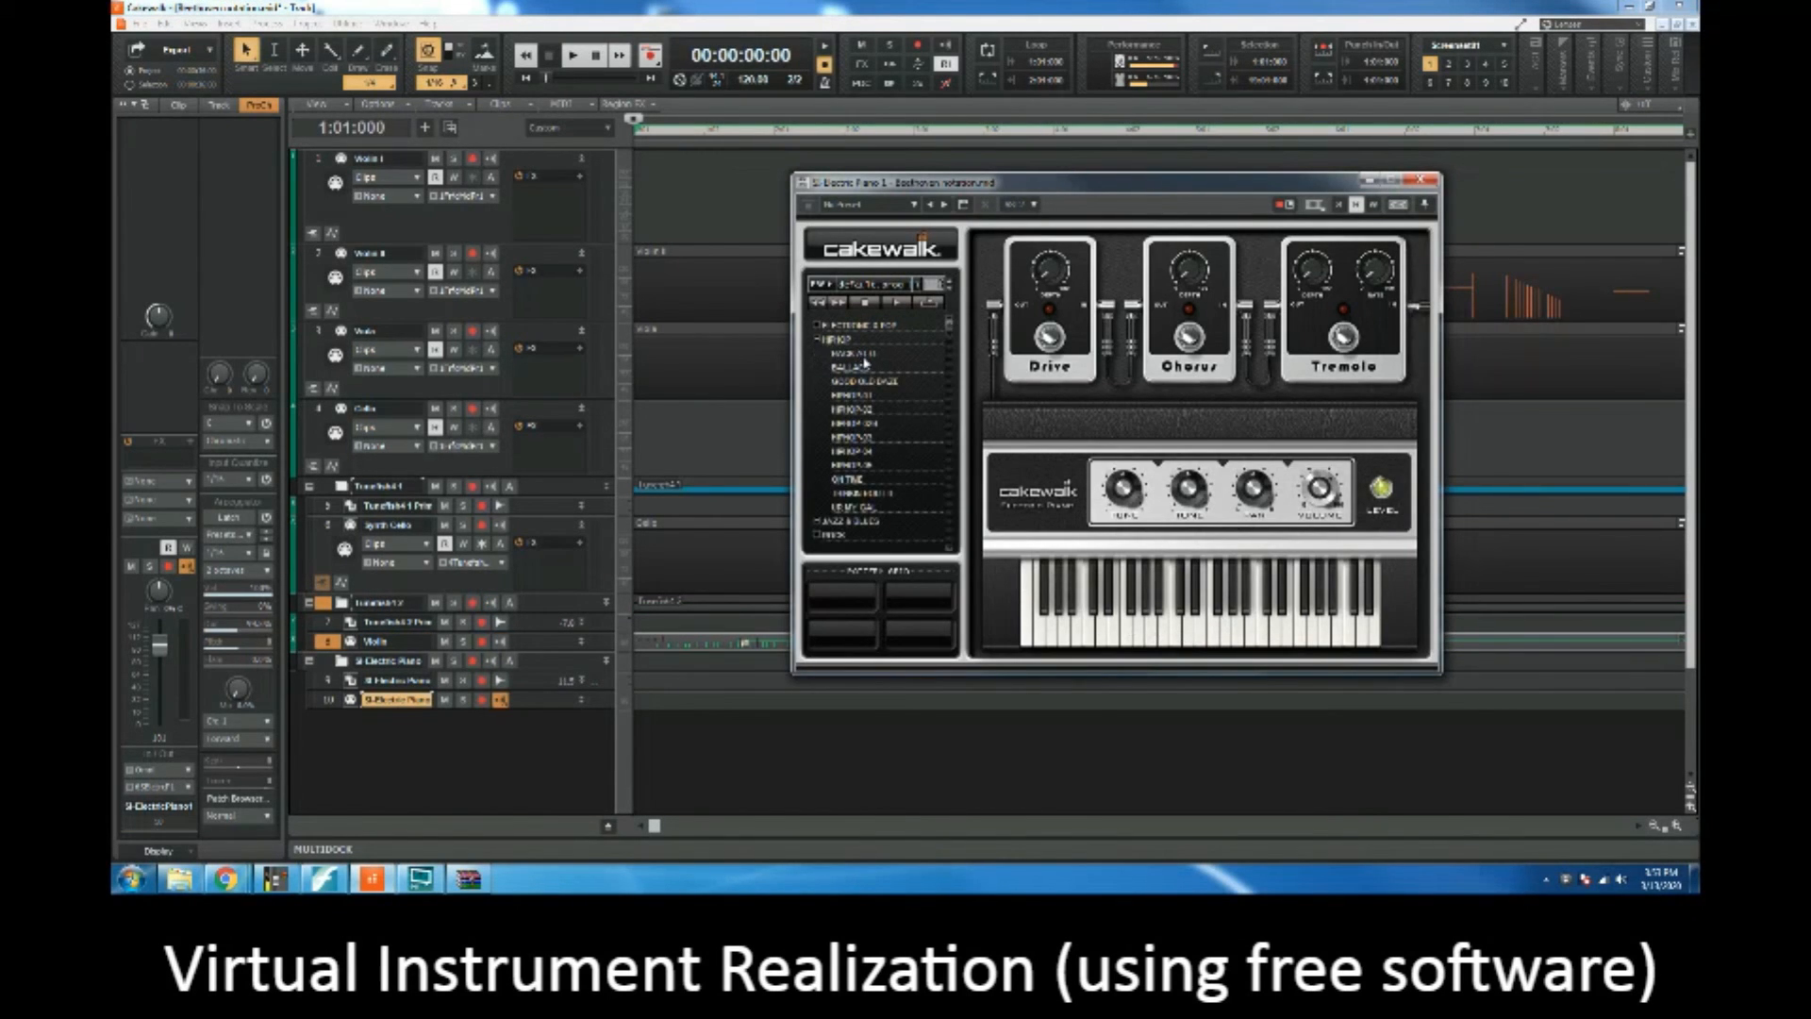
click(854, 354)
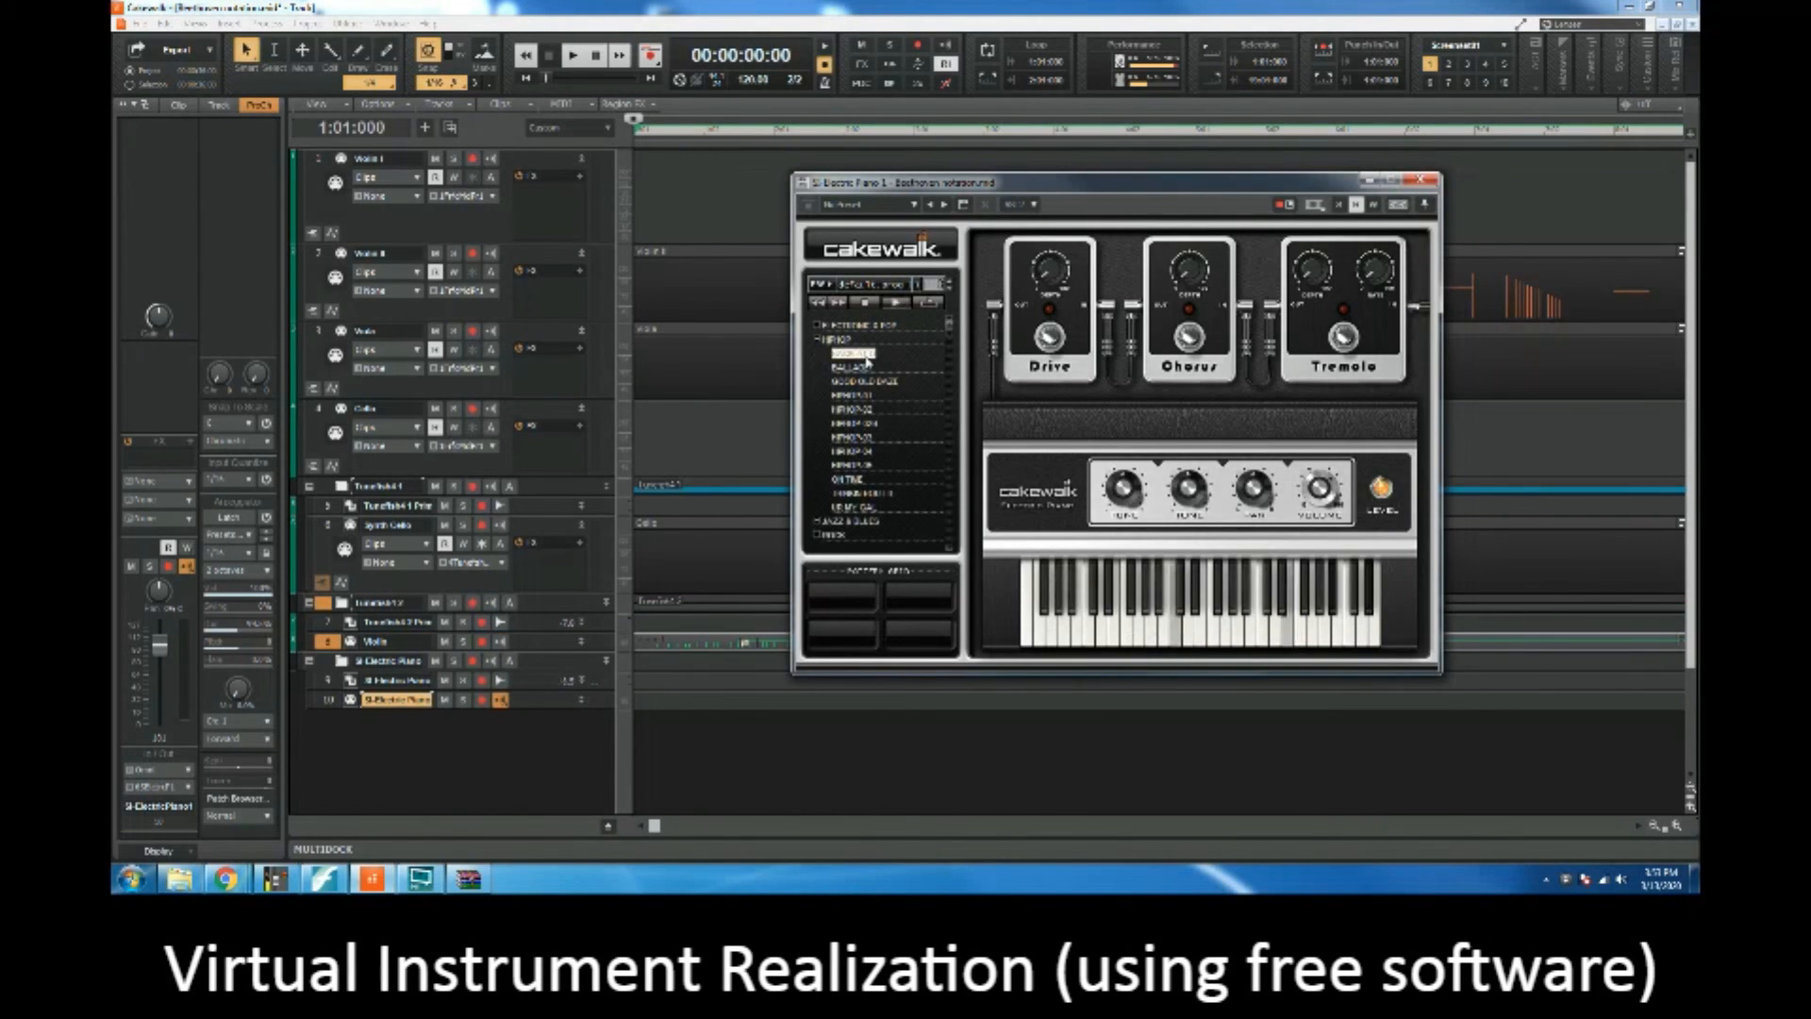
click(818, 340)
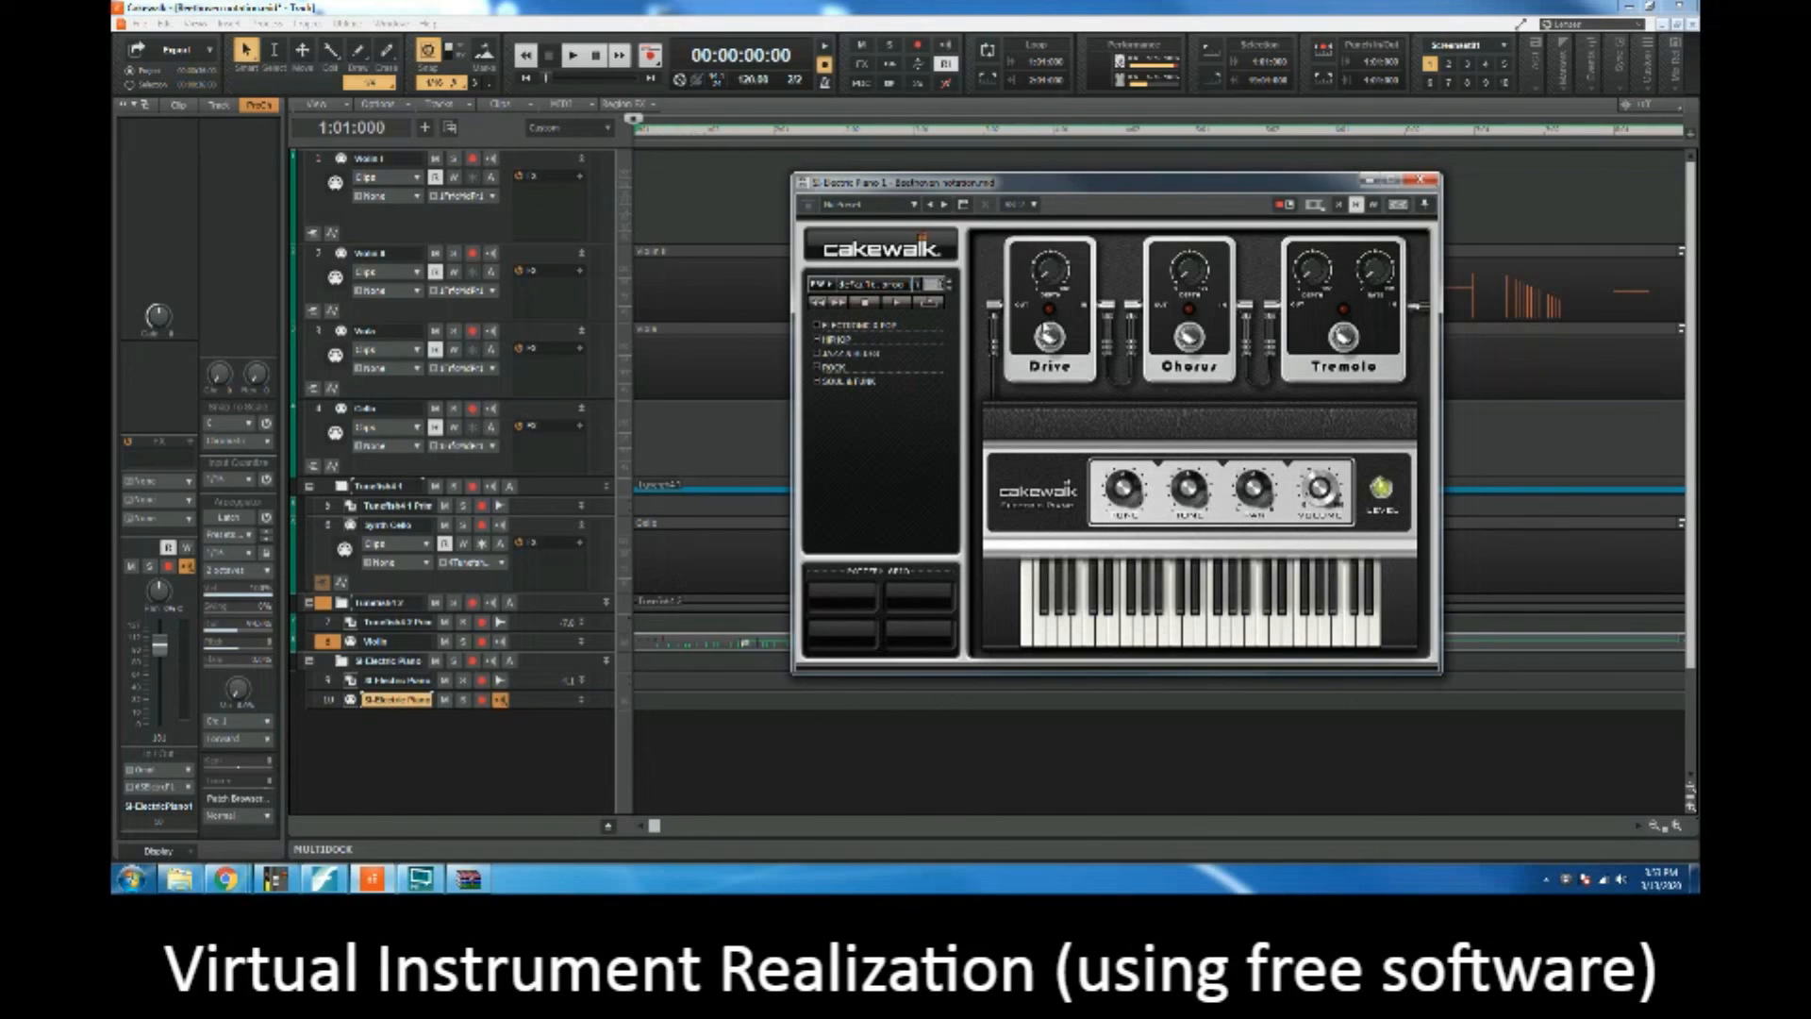
mouse_move(1041, 241)
Step: Move the Viola clip into the SI-Electric Piano MIDI track by cutting and pasting
click(321, 332)
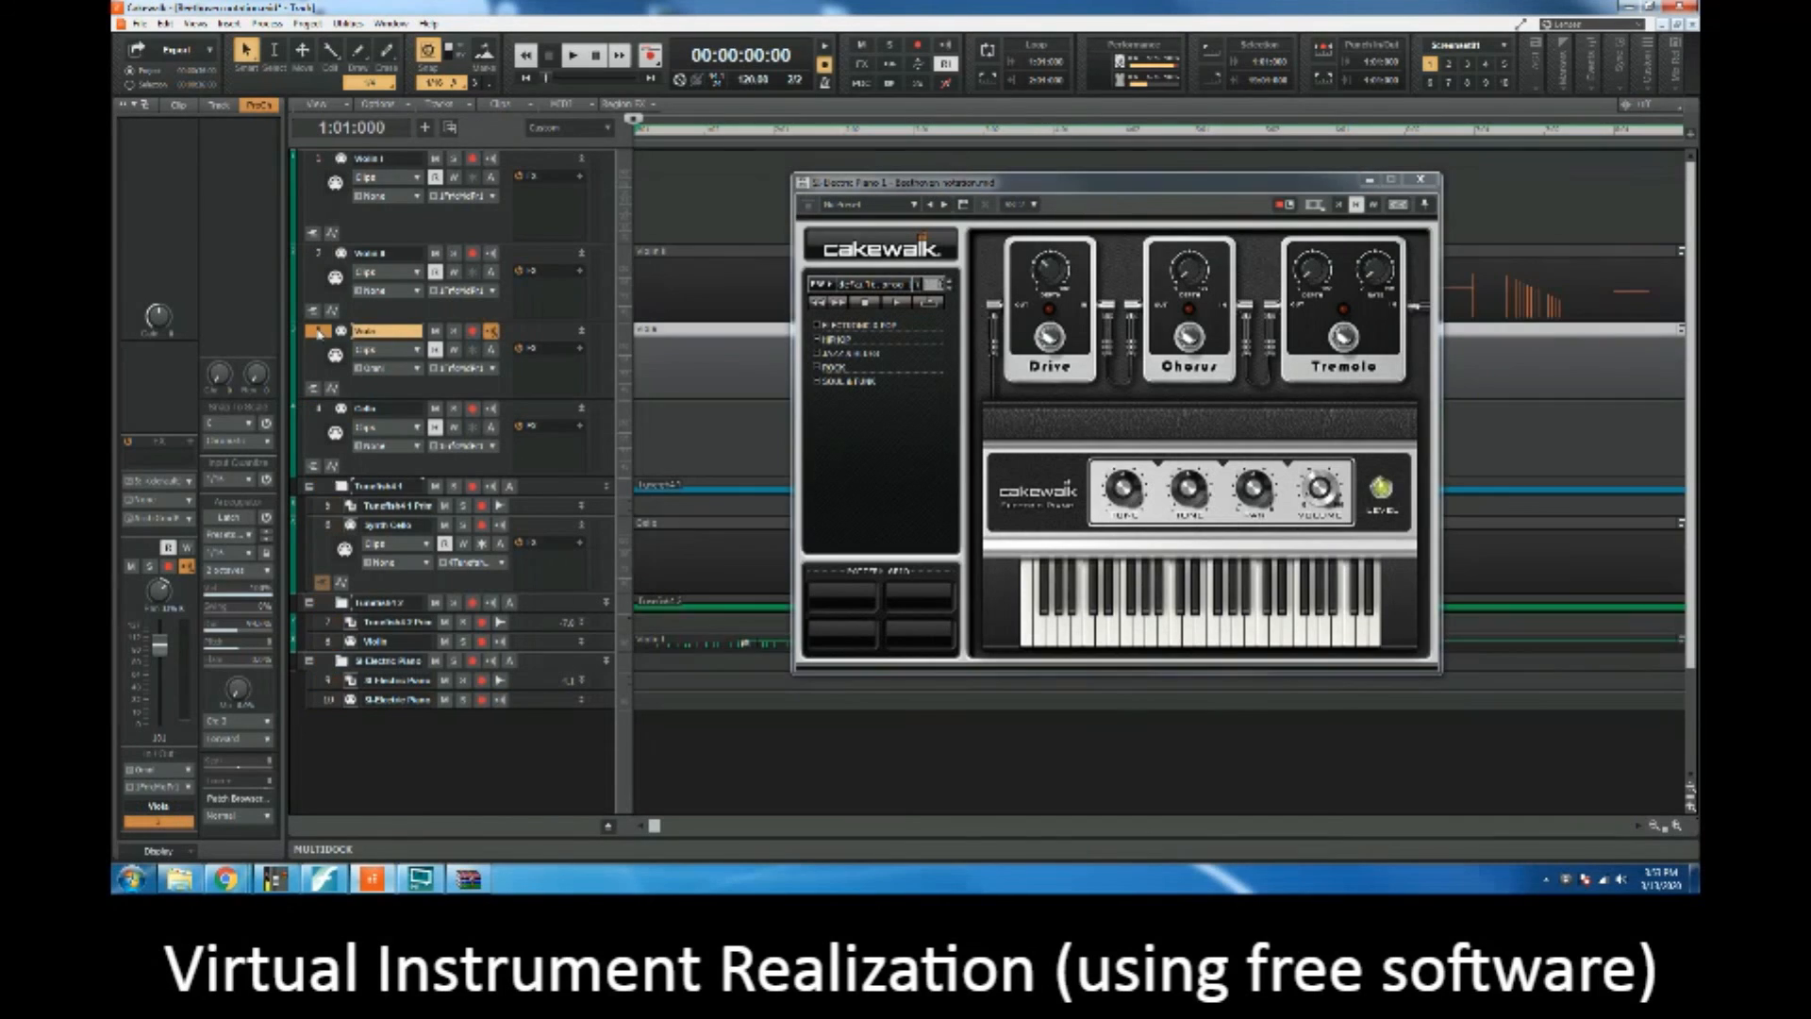
key(ctrl+x)
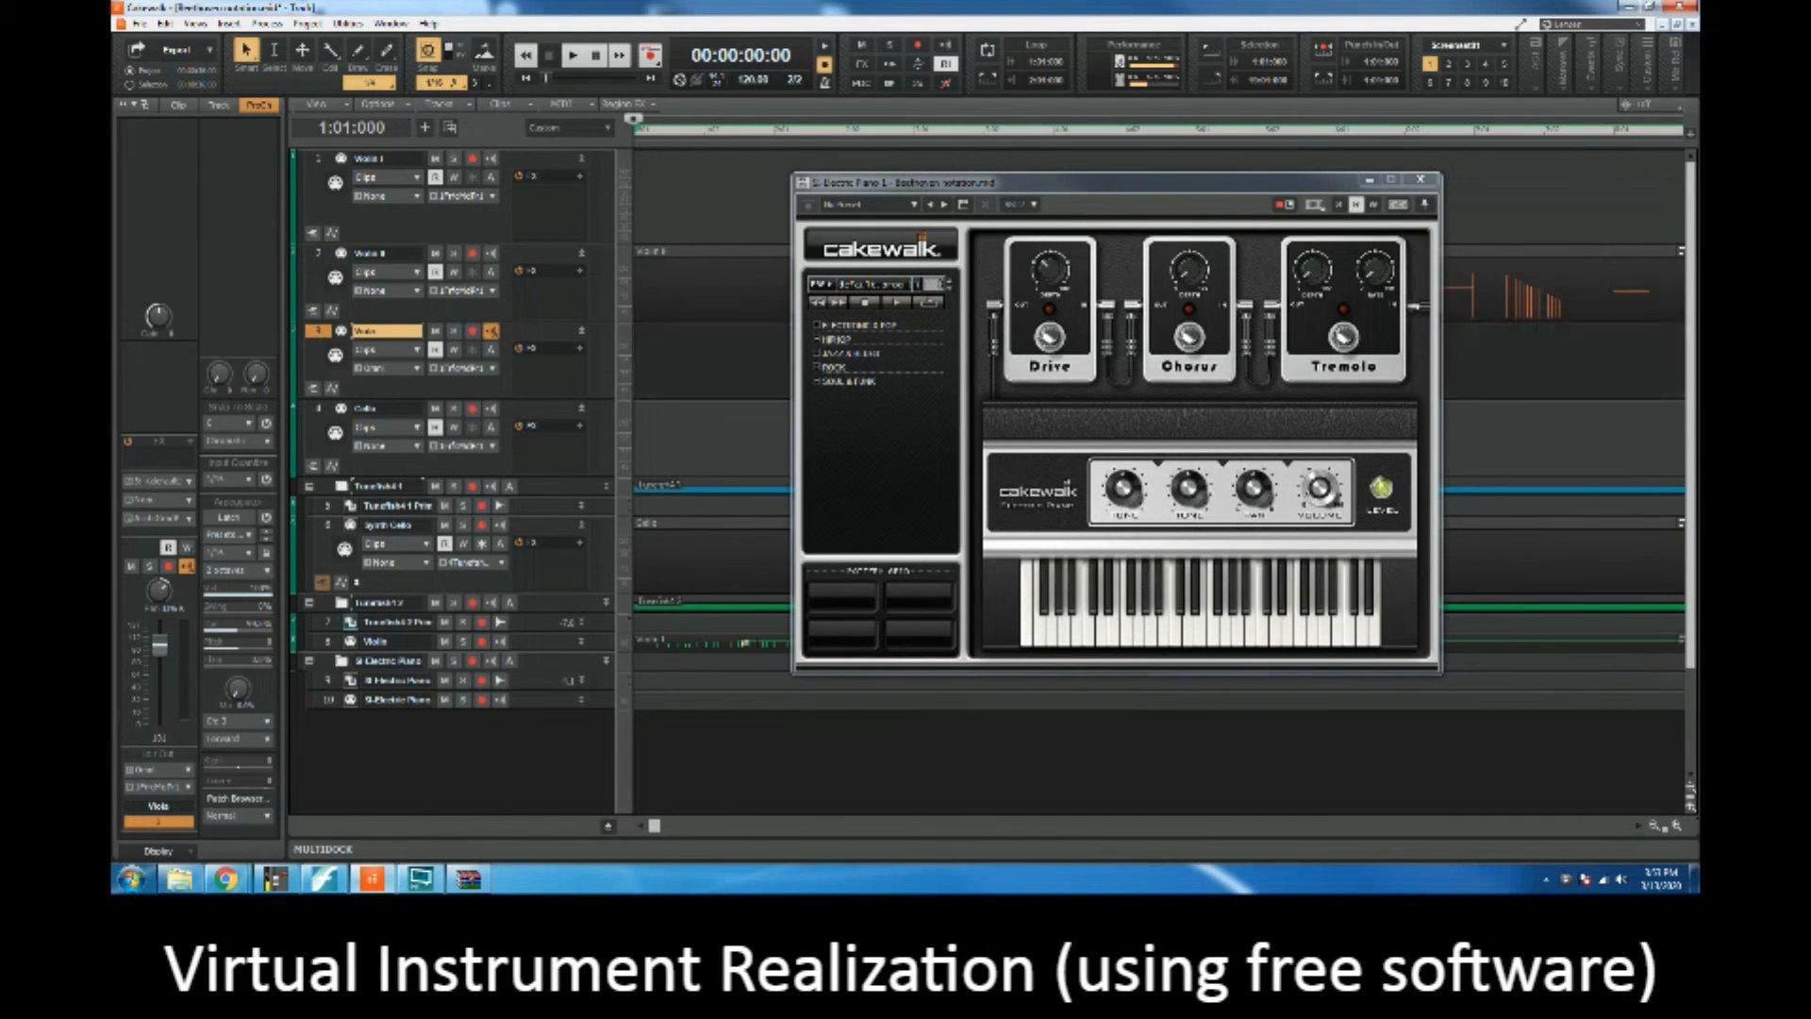
click(327, 700)
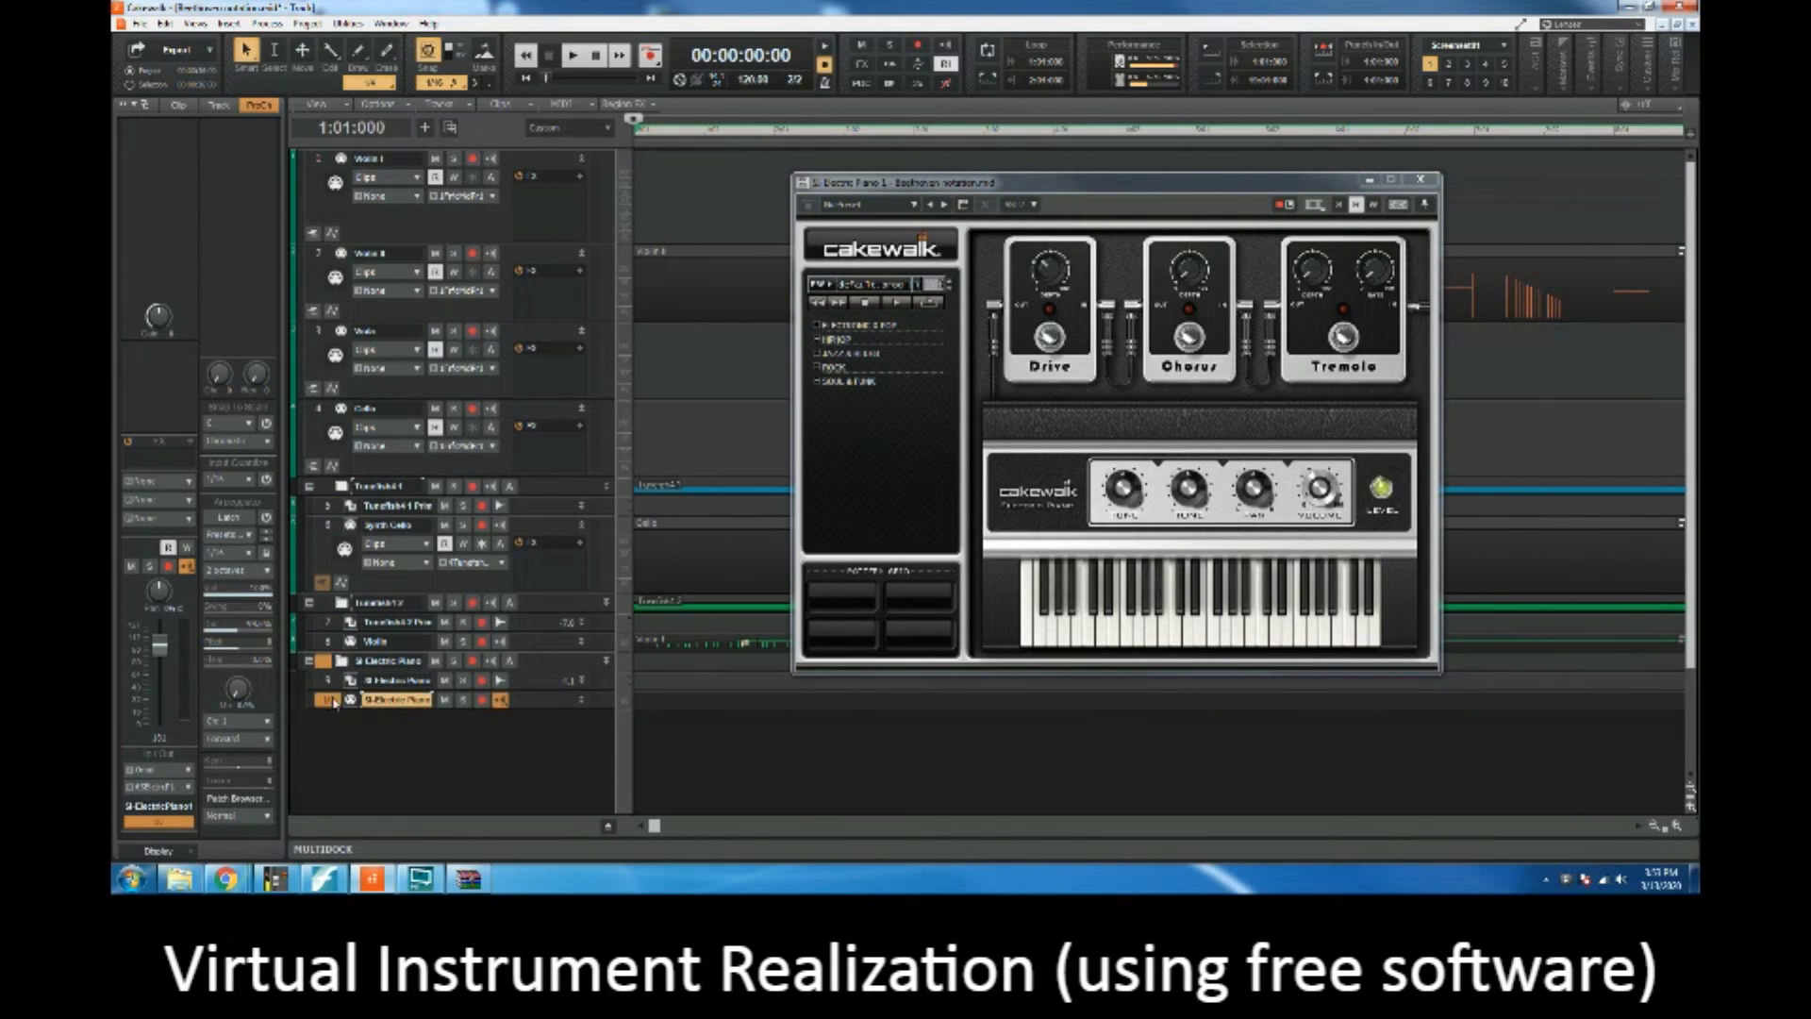
key(ctrl+v)
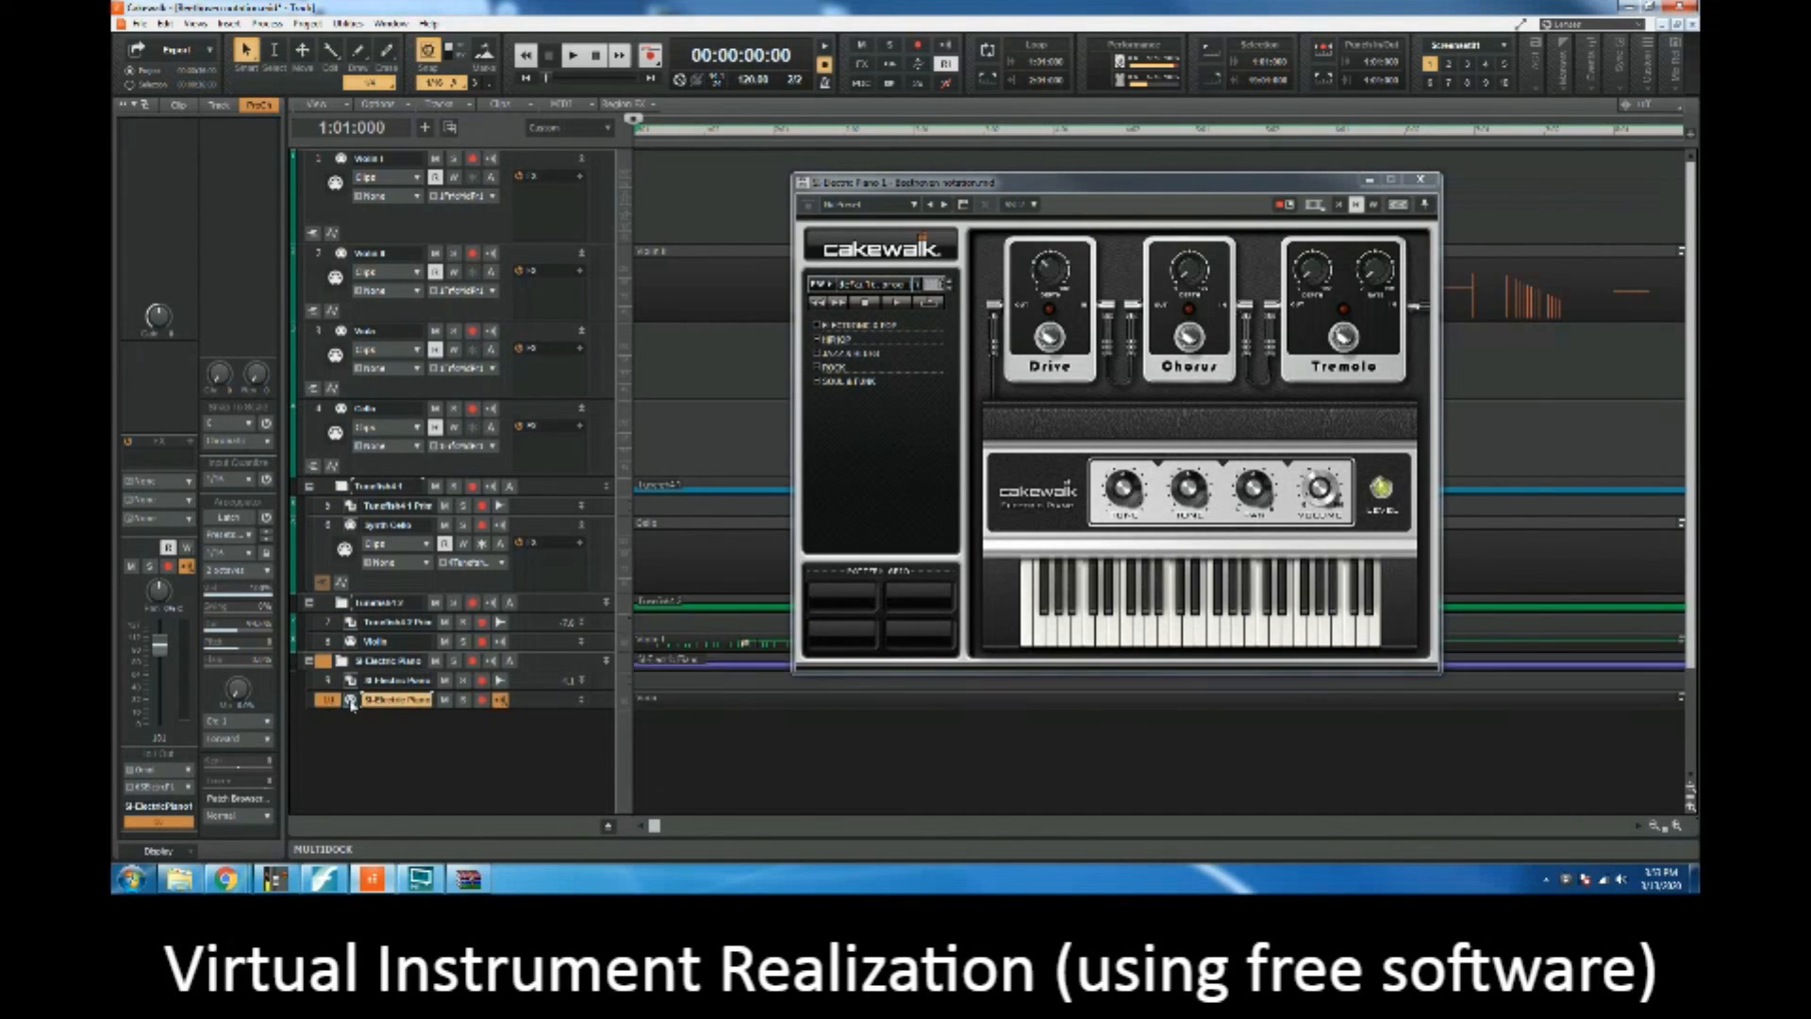
Step: Start playback near the pasted viola part's entrance and close the SI-Electric Piano window
click(1562, 130)
key(space)
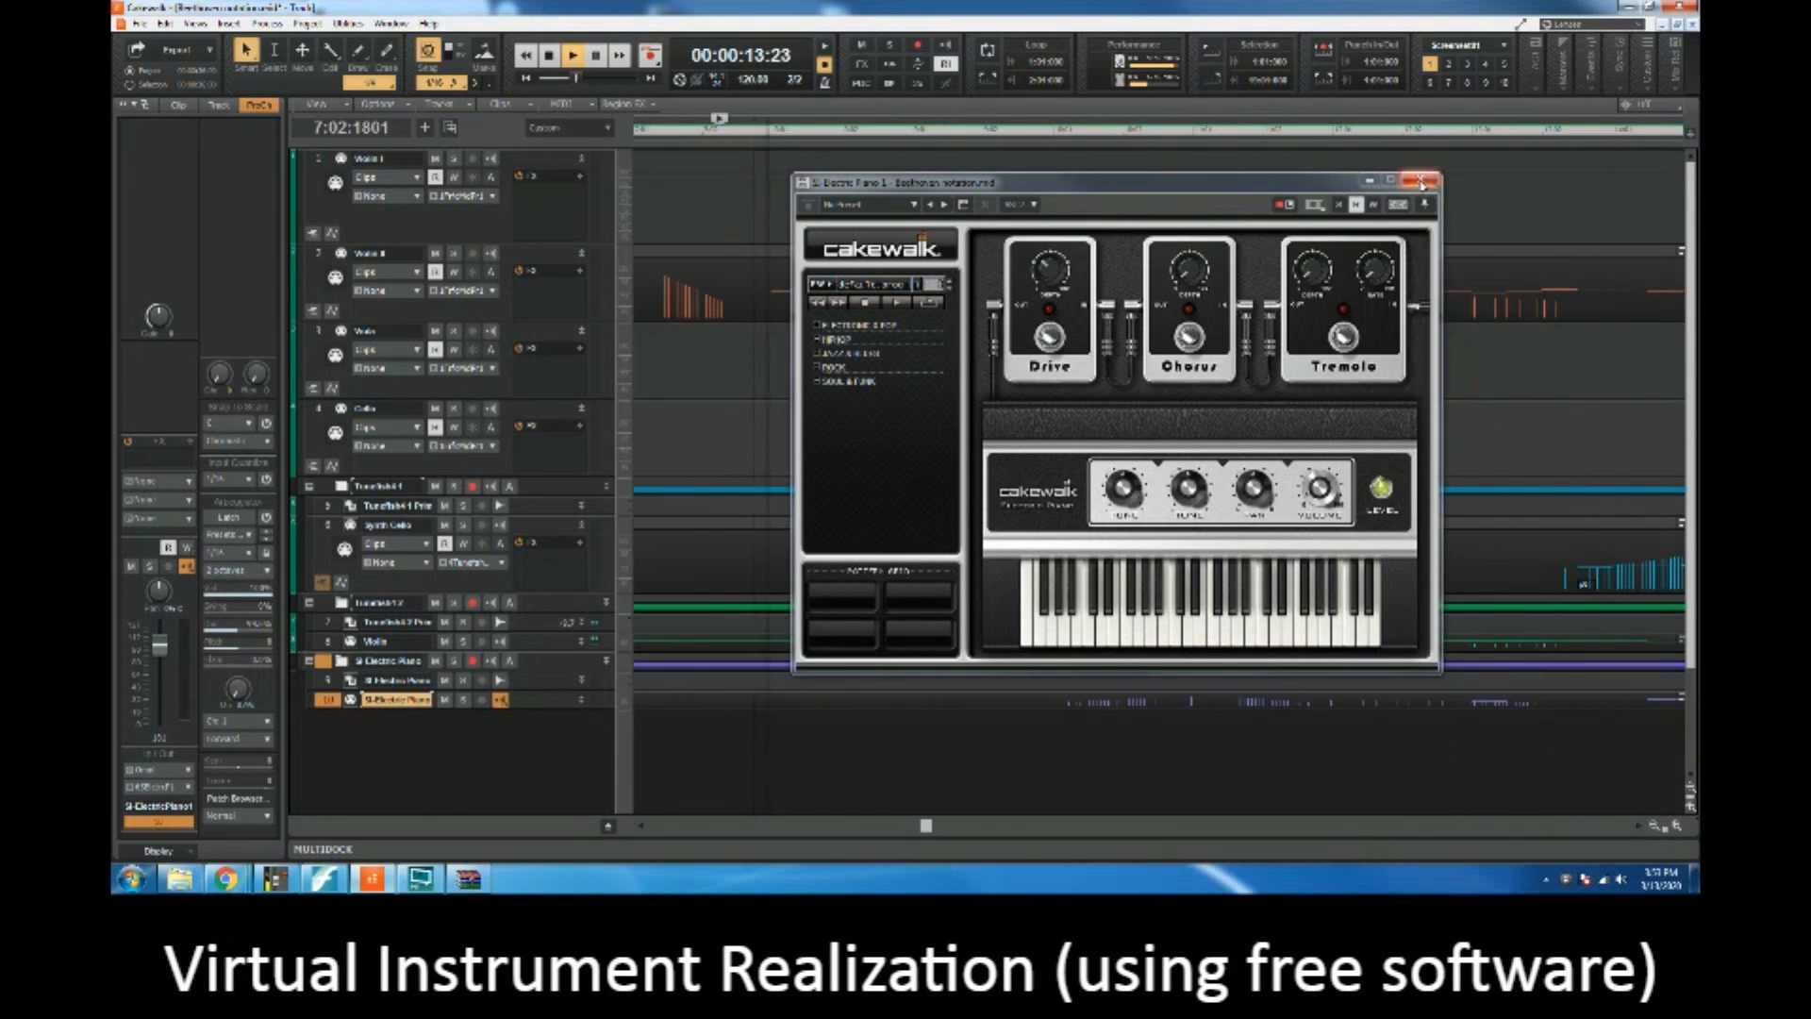
click(1422, 182)
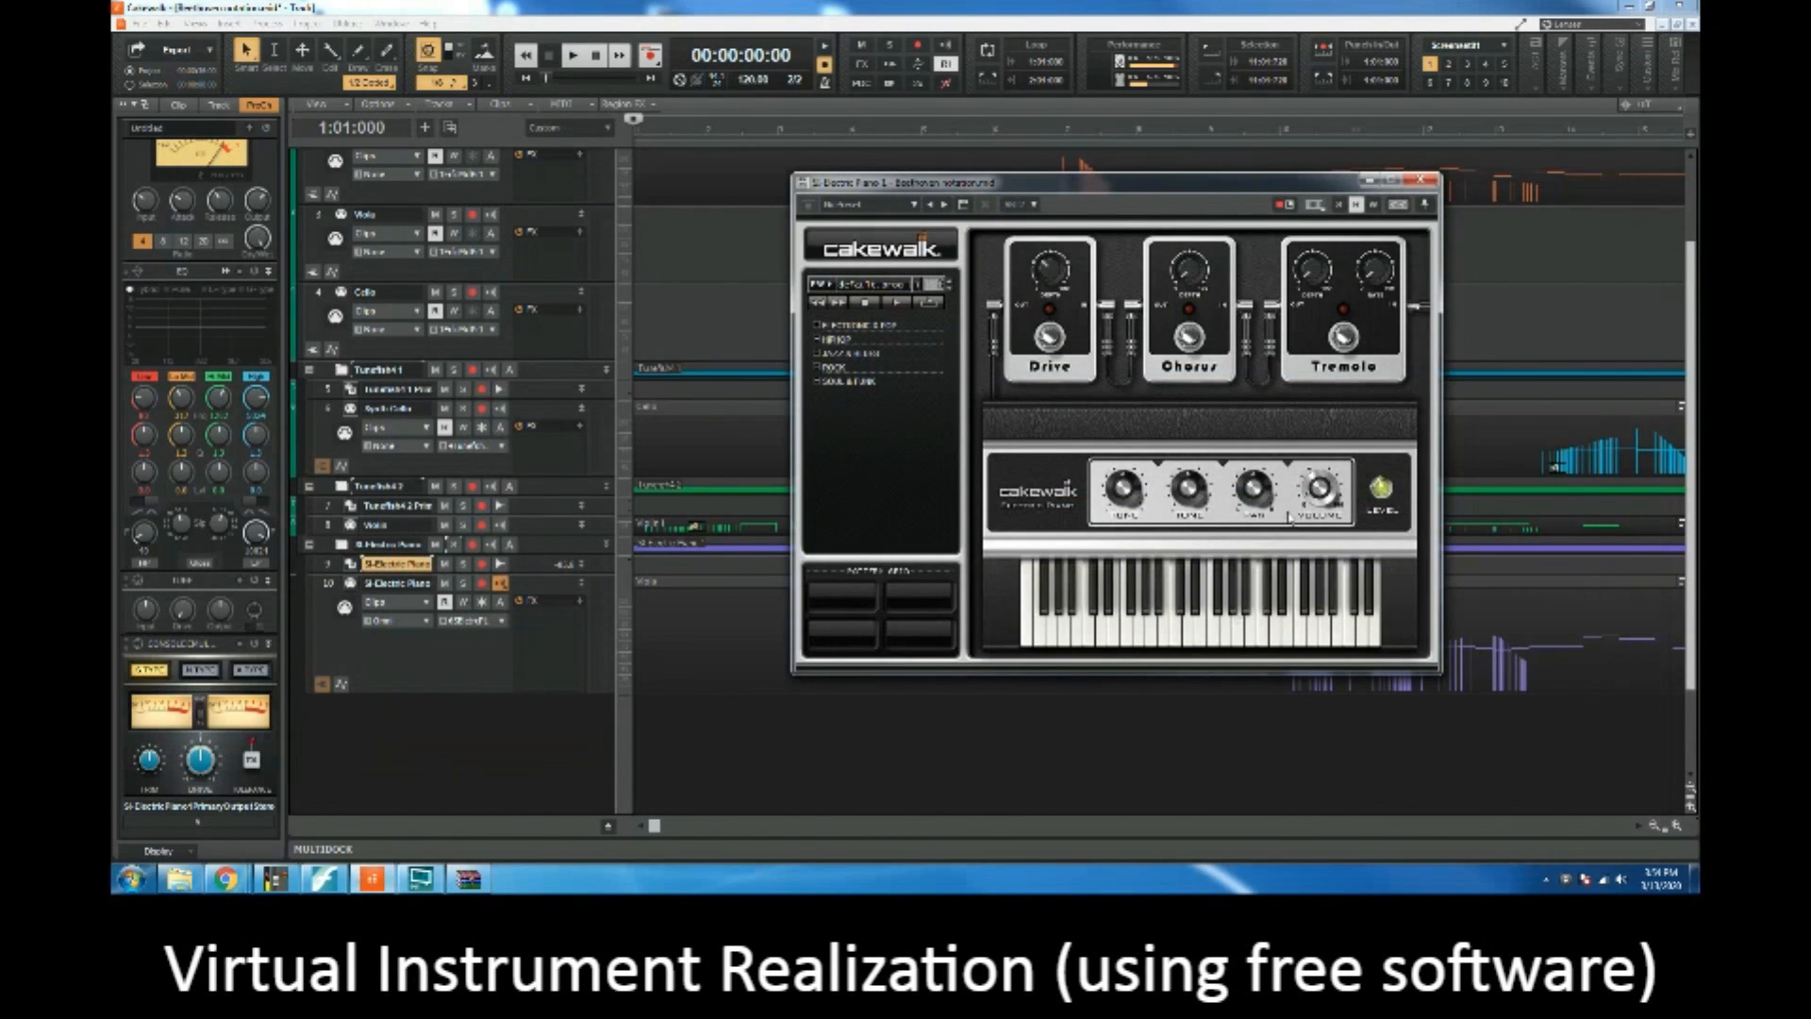
drag(1320, 493, 1324, 457)
click(1234, 619)
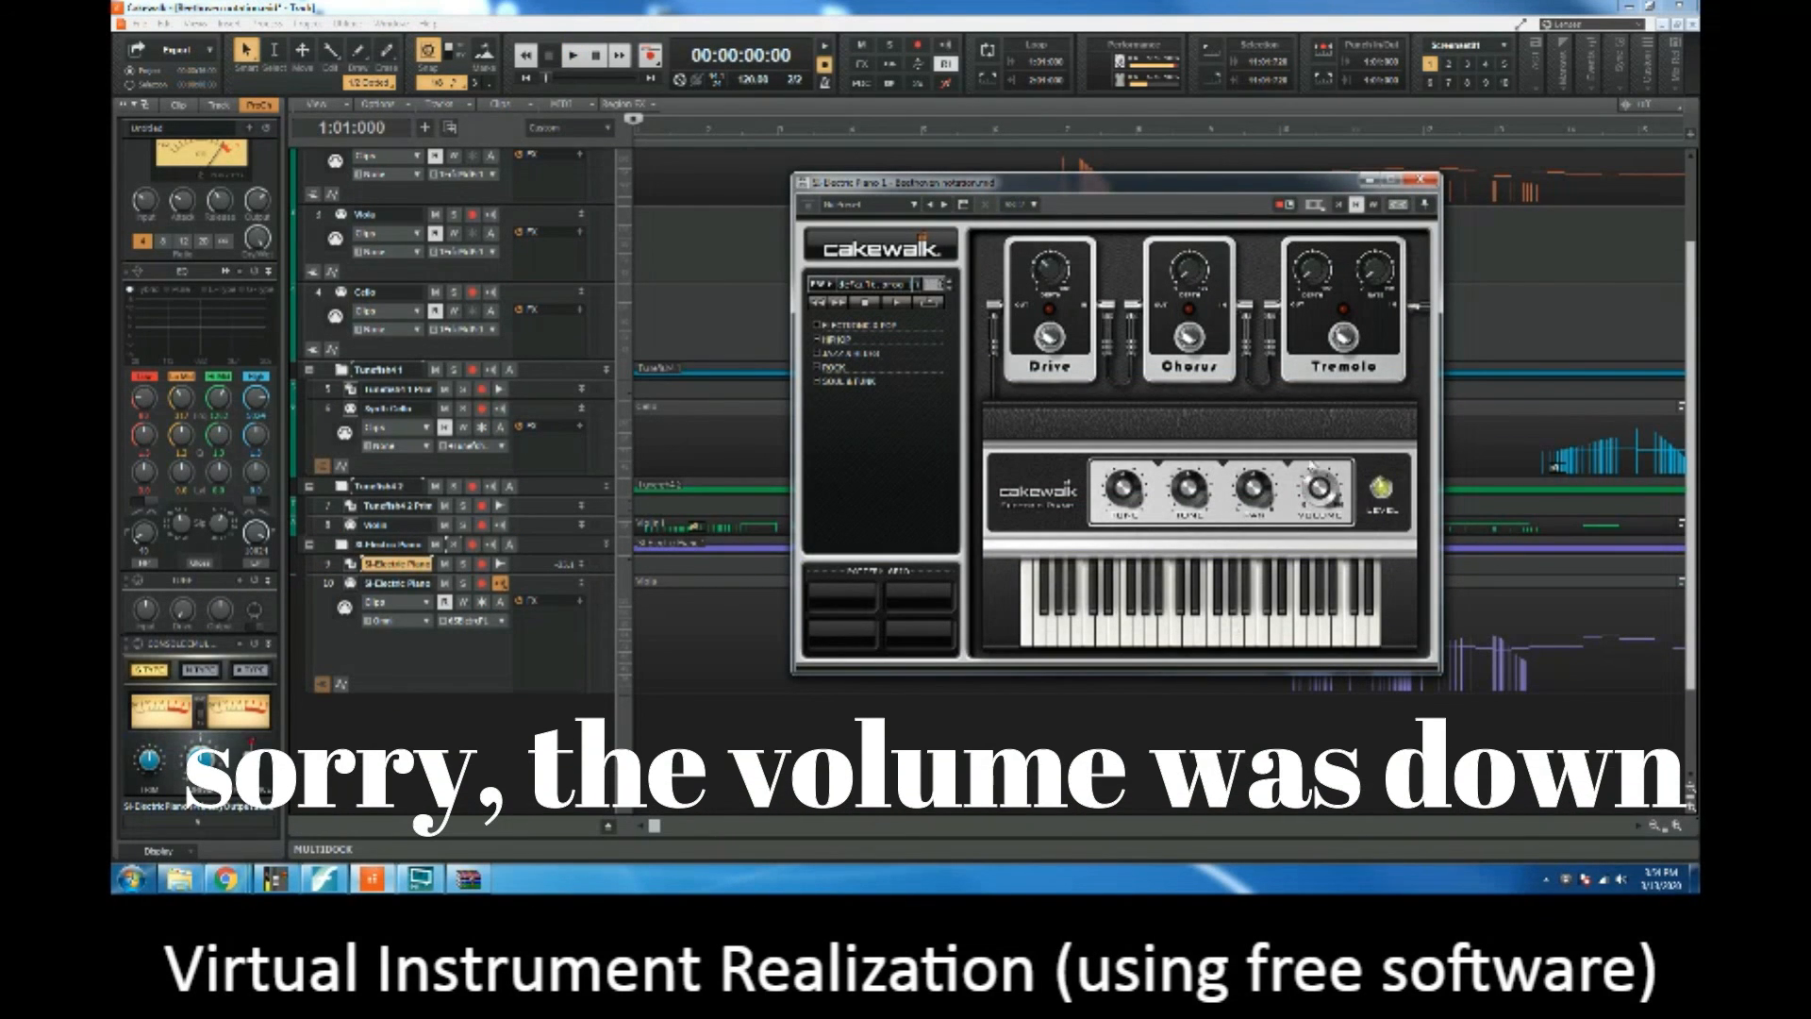
Step: Play the project from about measure 10 to audition the viola part on the electric piano
click(1258, 121)
key(space)
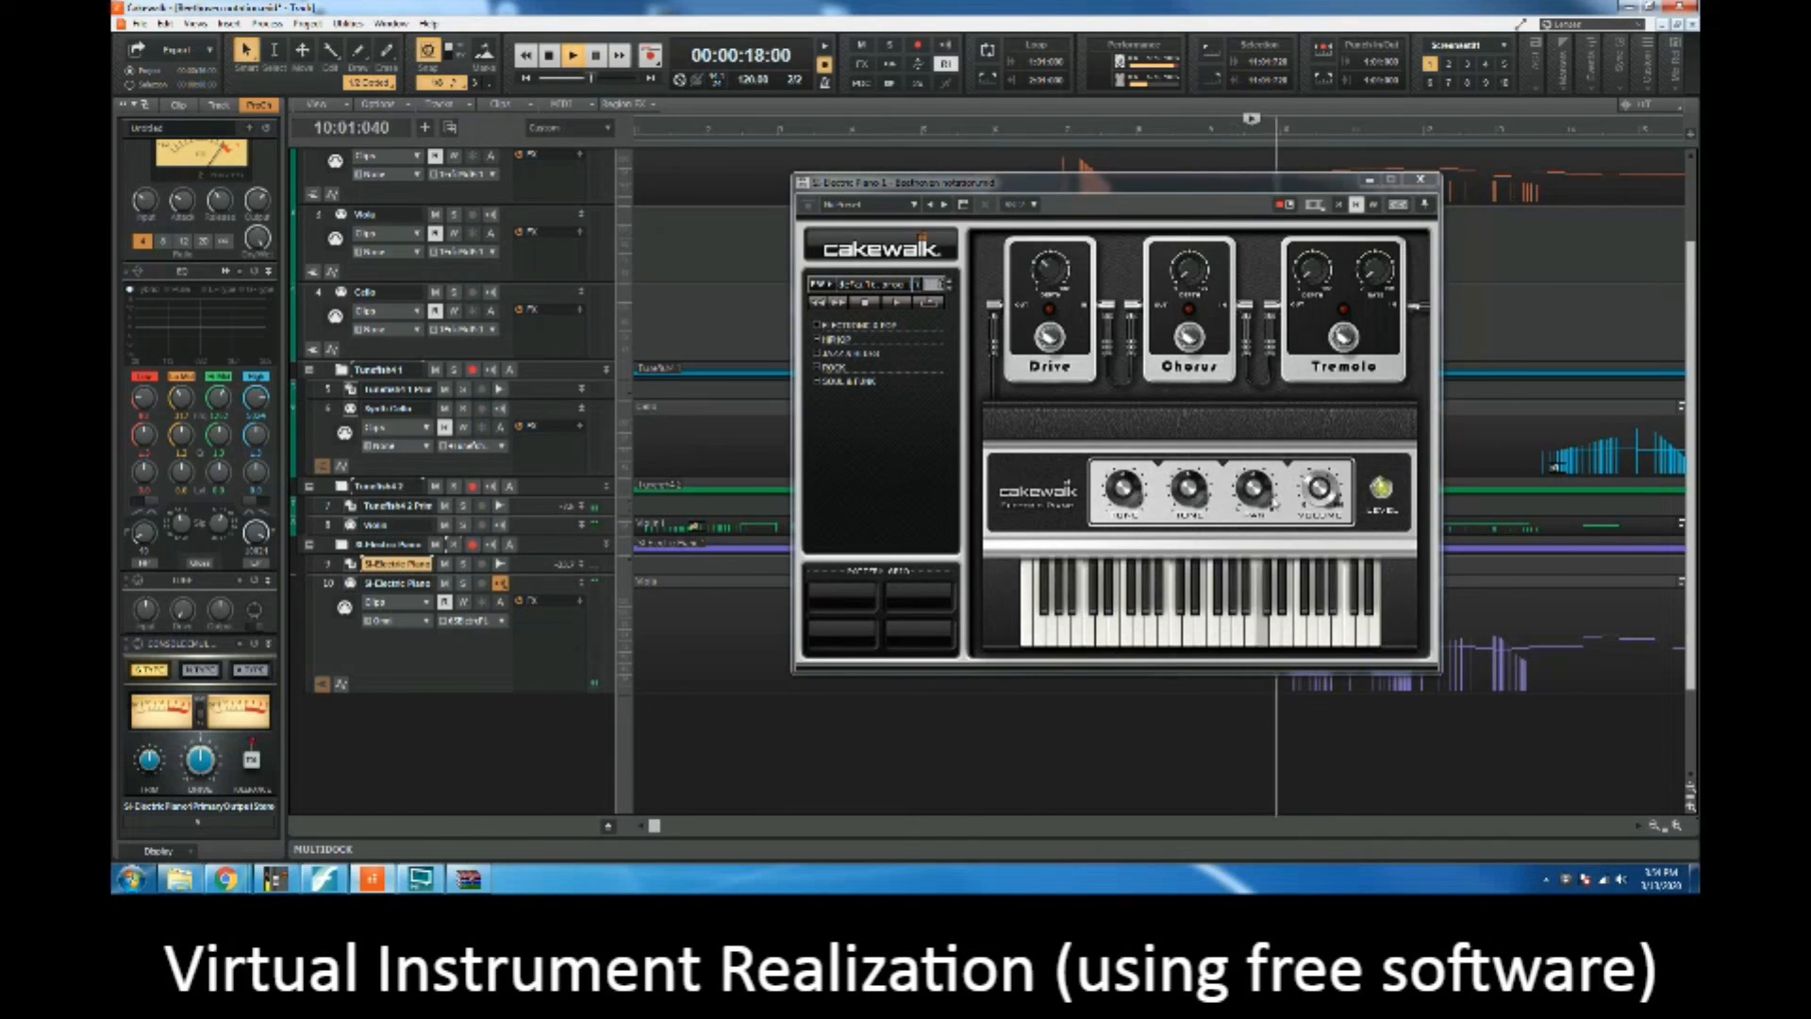
click(462, 583)
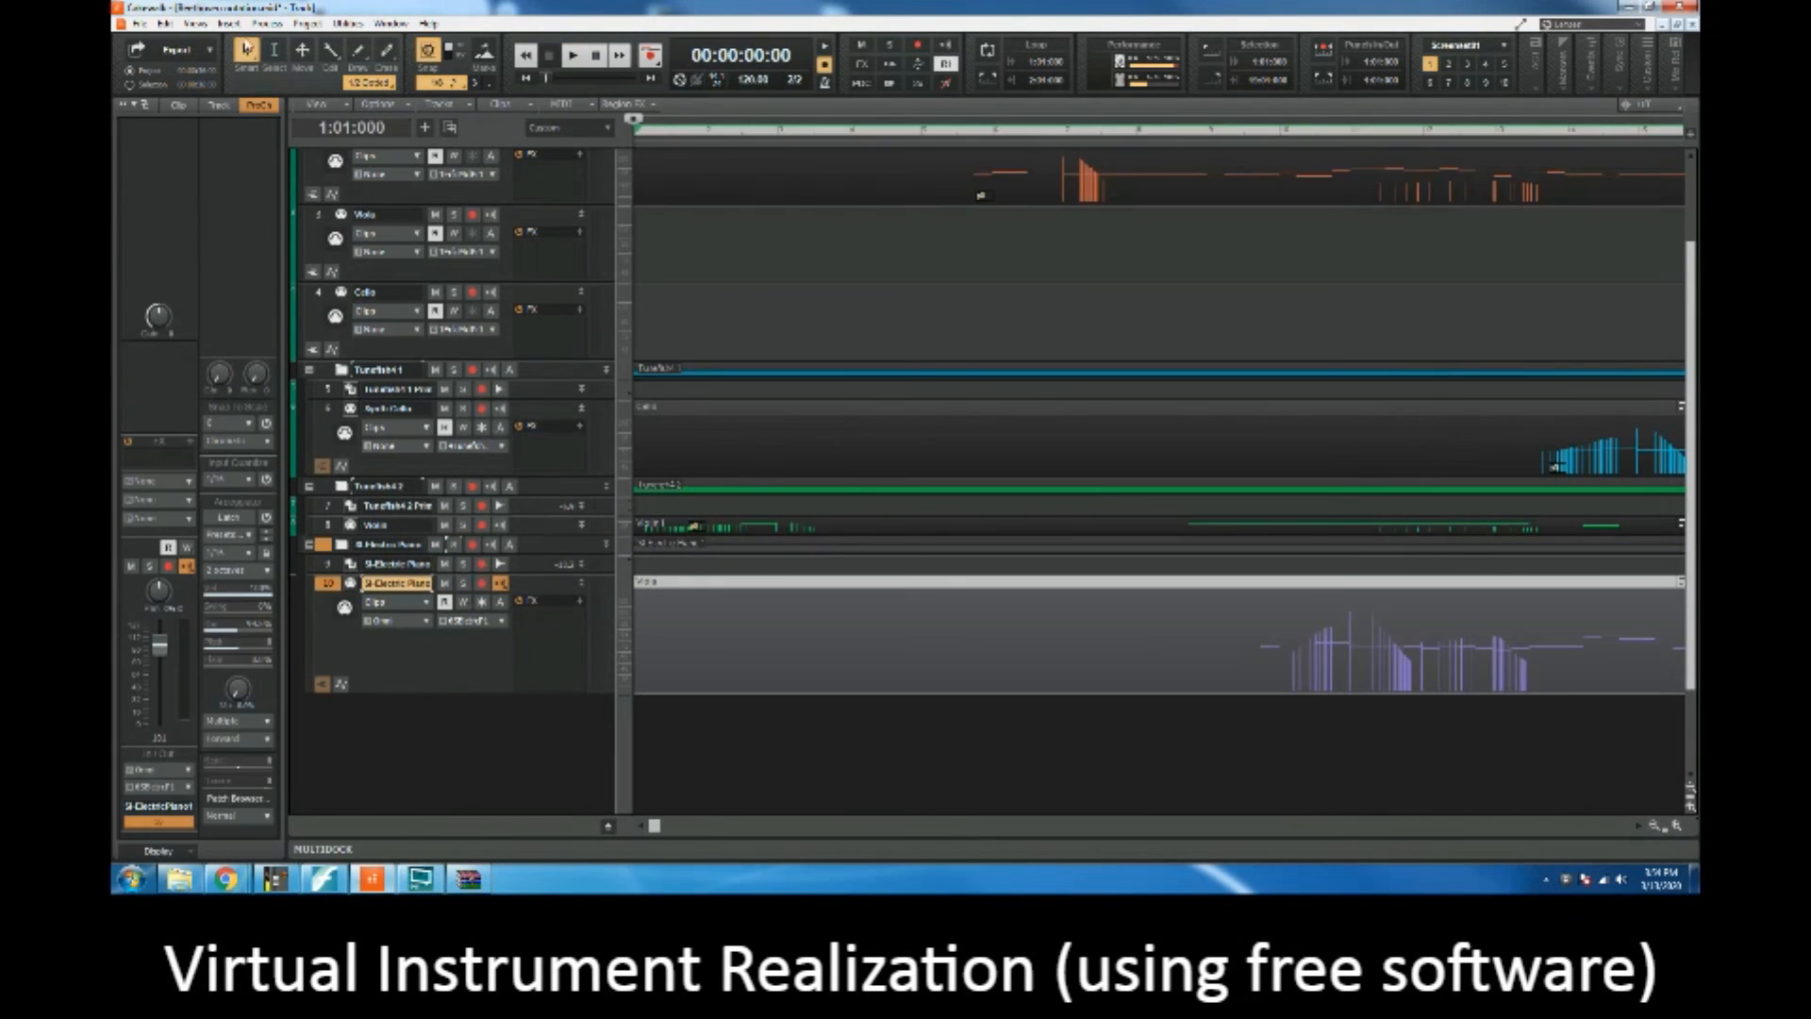
click(228, 23)
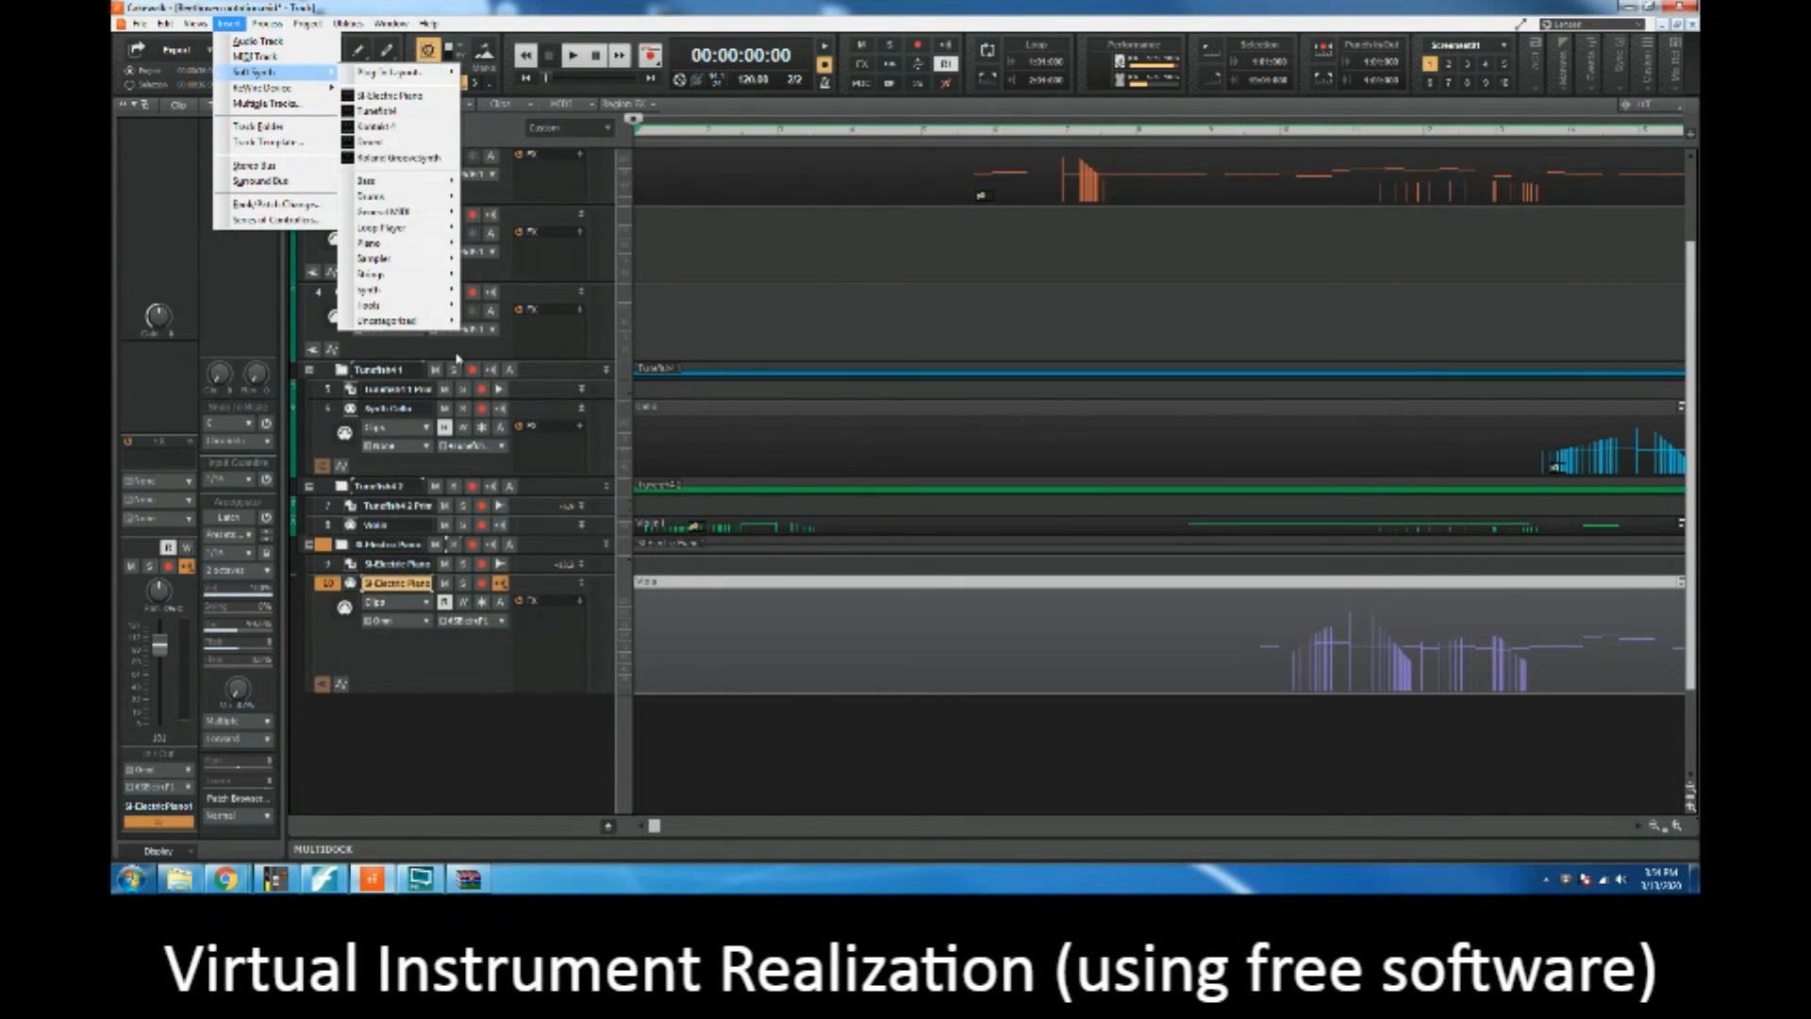
click(457, 7)
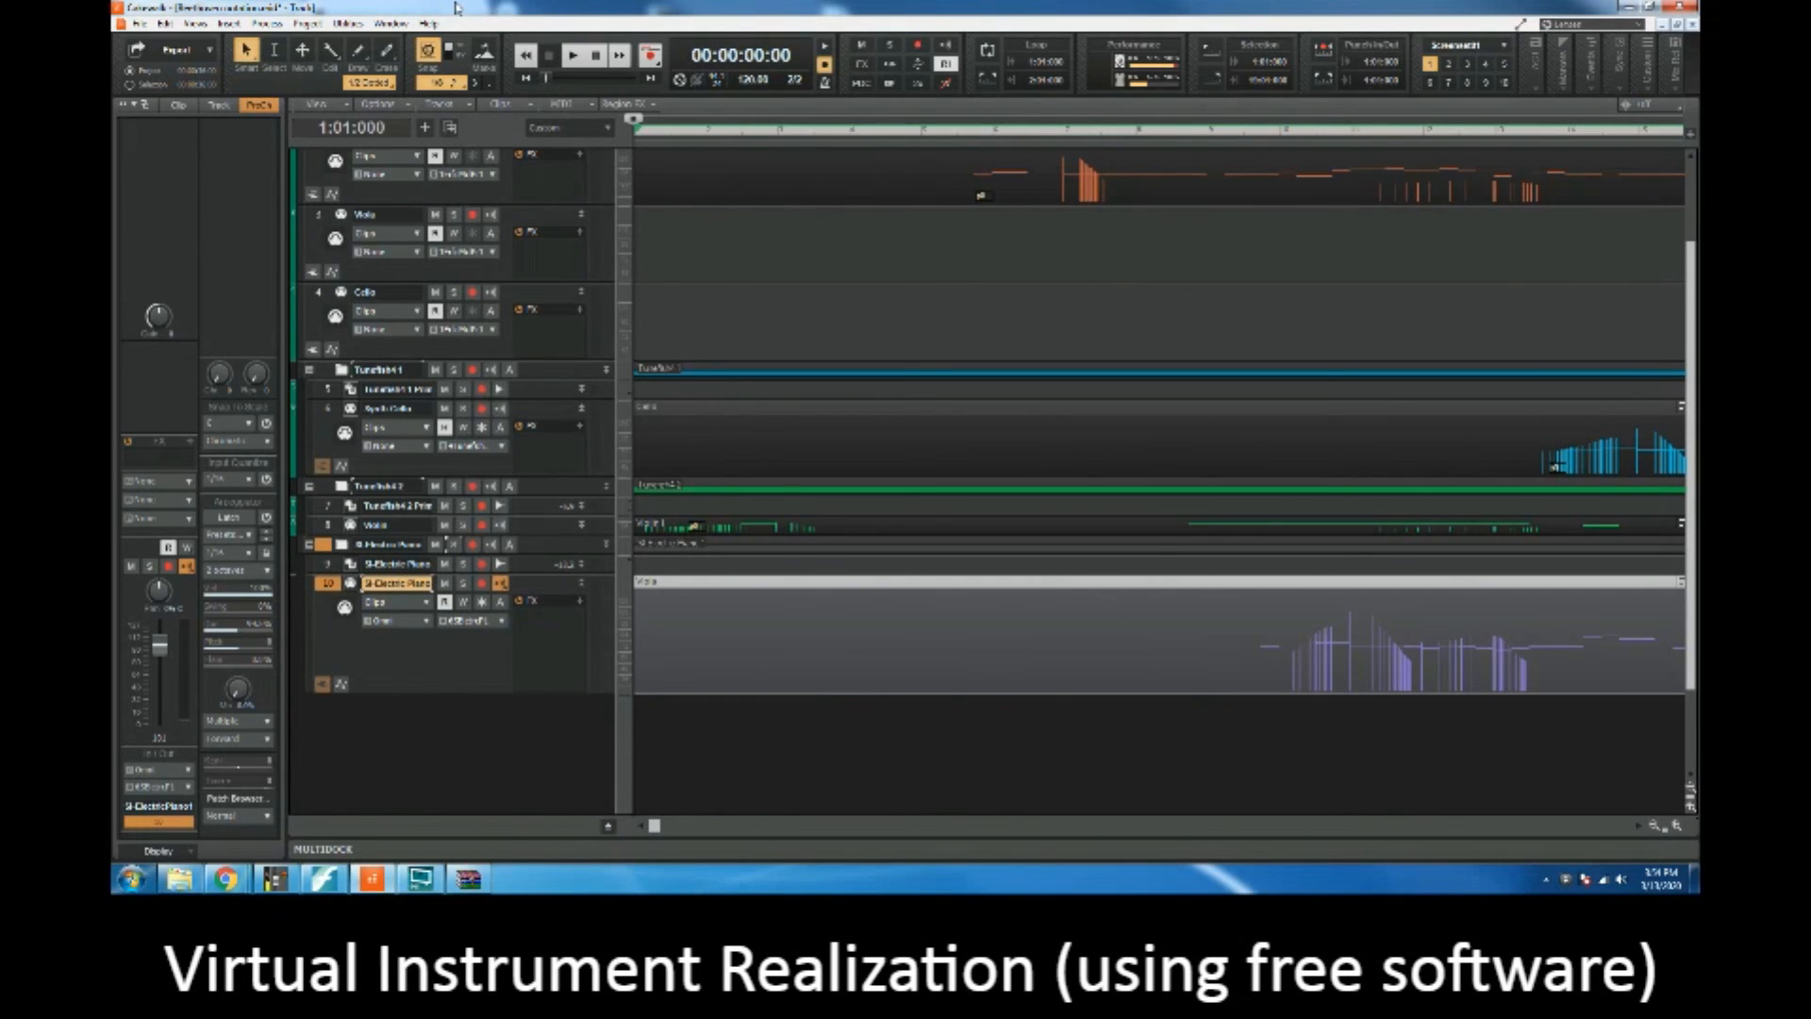
Step: Select everything in the project and start an audio export with Desktop as the destination folder
key(ctrl+a)
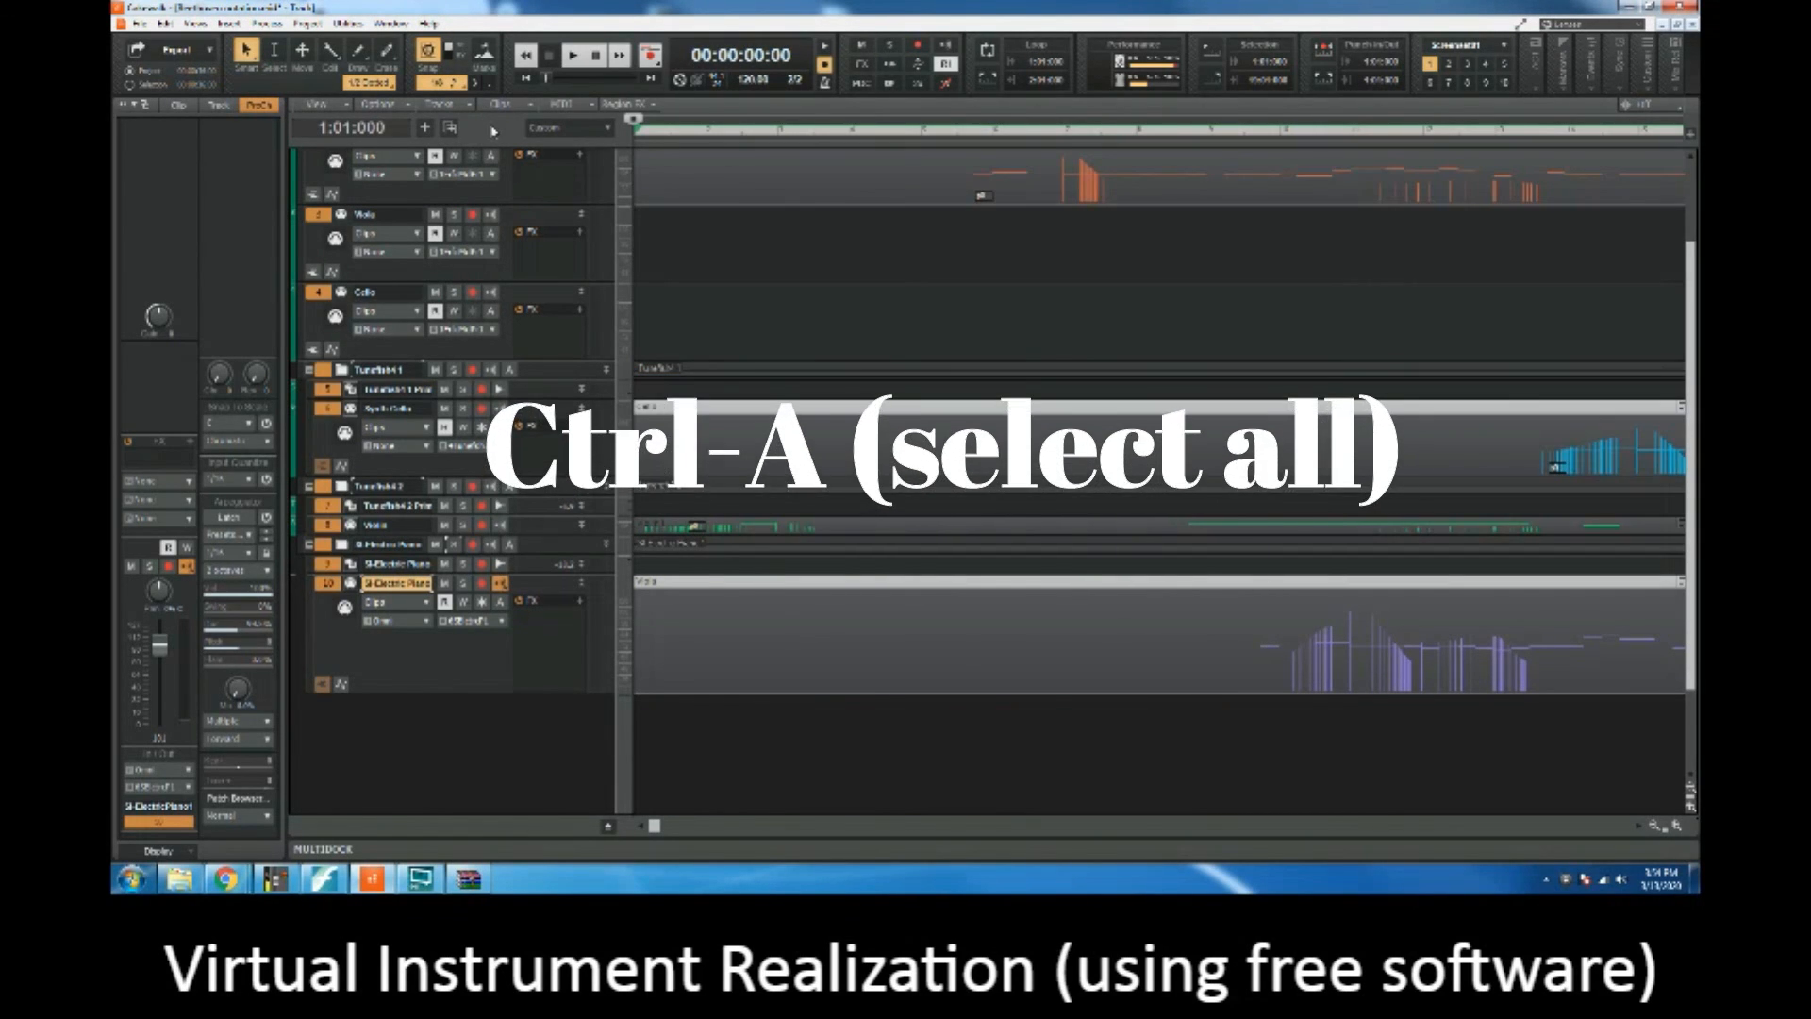
click(139, 26)
mouse_move(200, 201)
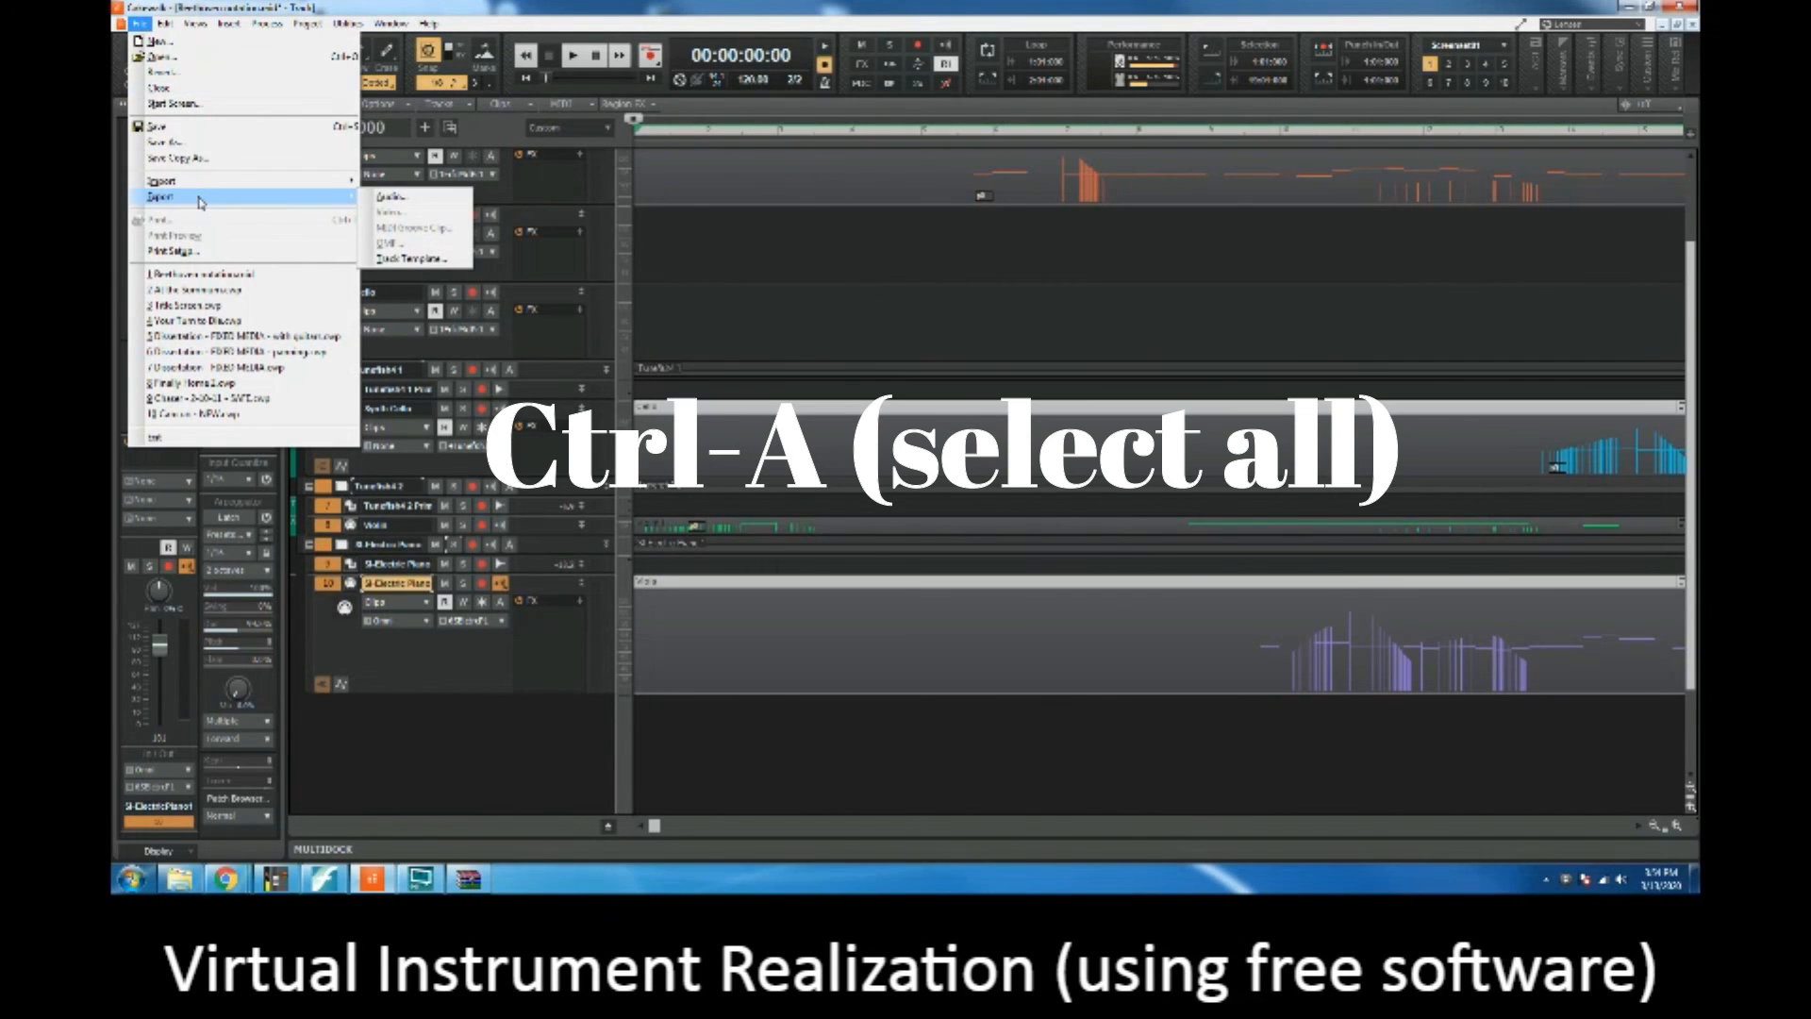
click(394, 200)
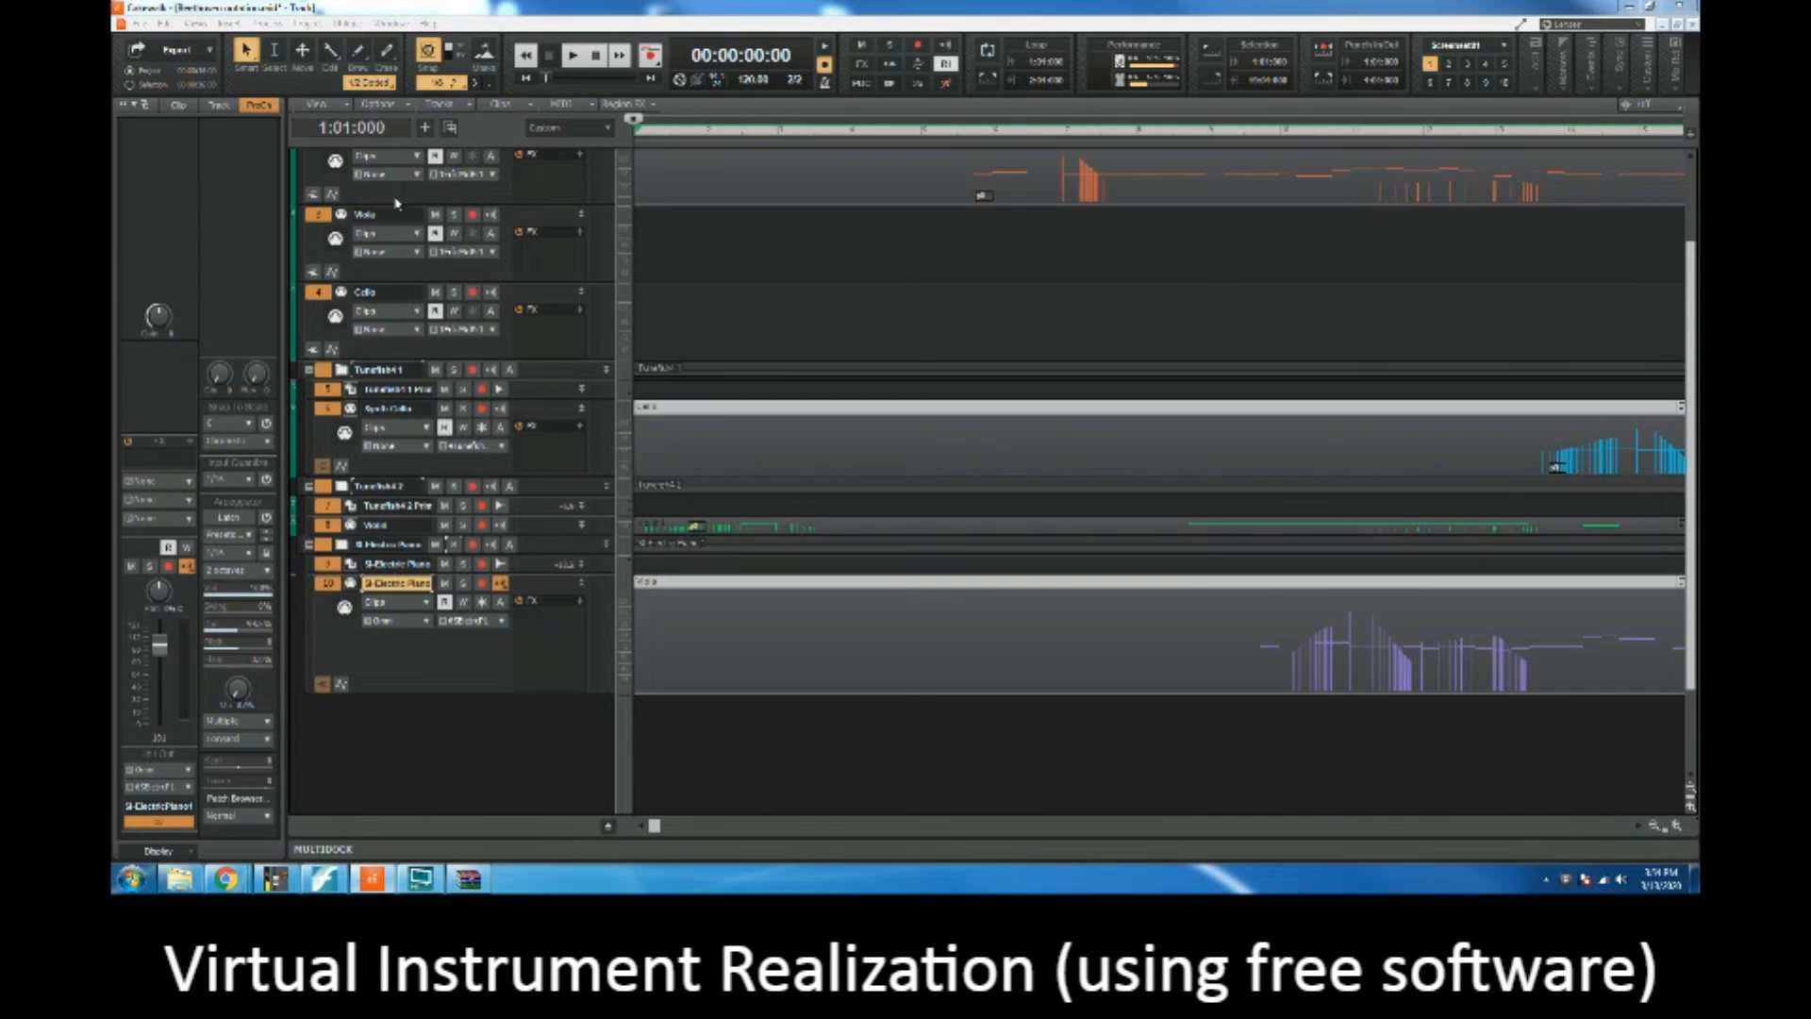
click(732, 350)
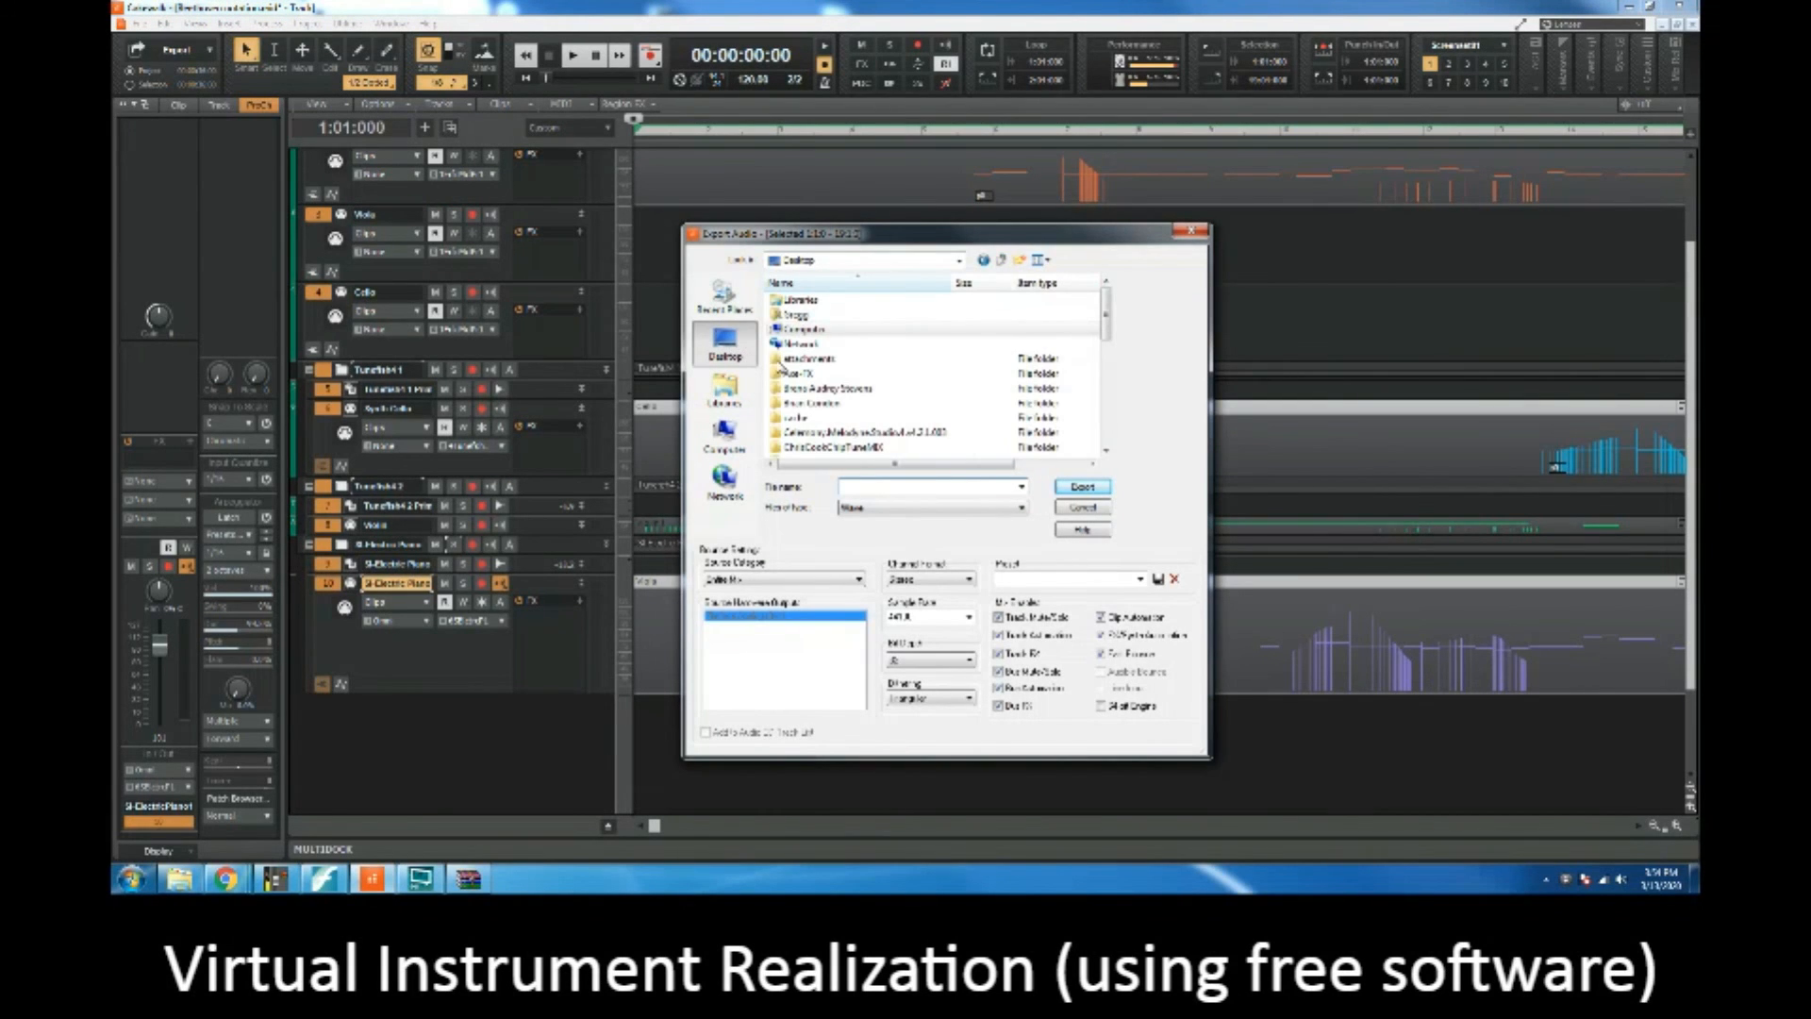
Step: Set the audio export's file type to MP3
click(868, 487)
text(Vir)
key(BackSpace)
key(BackSpace)
key(BackSpace)
click(869, 508)
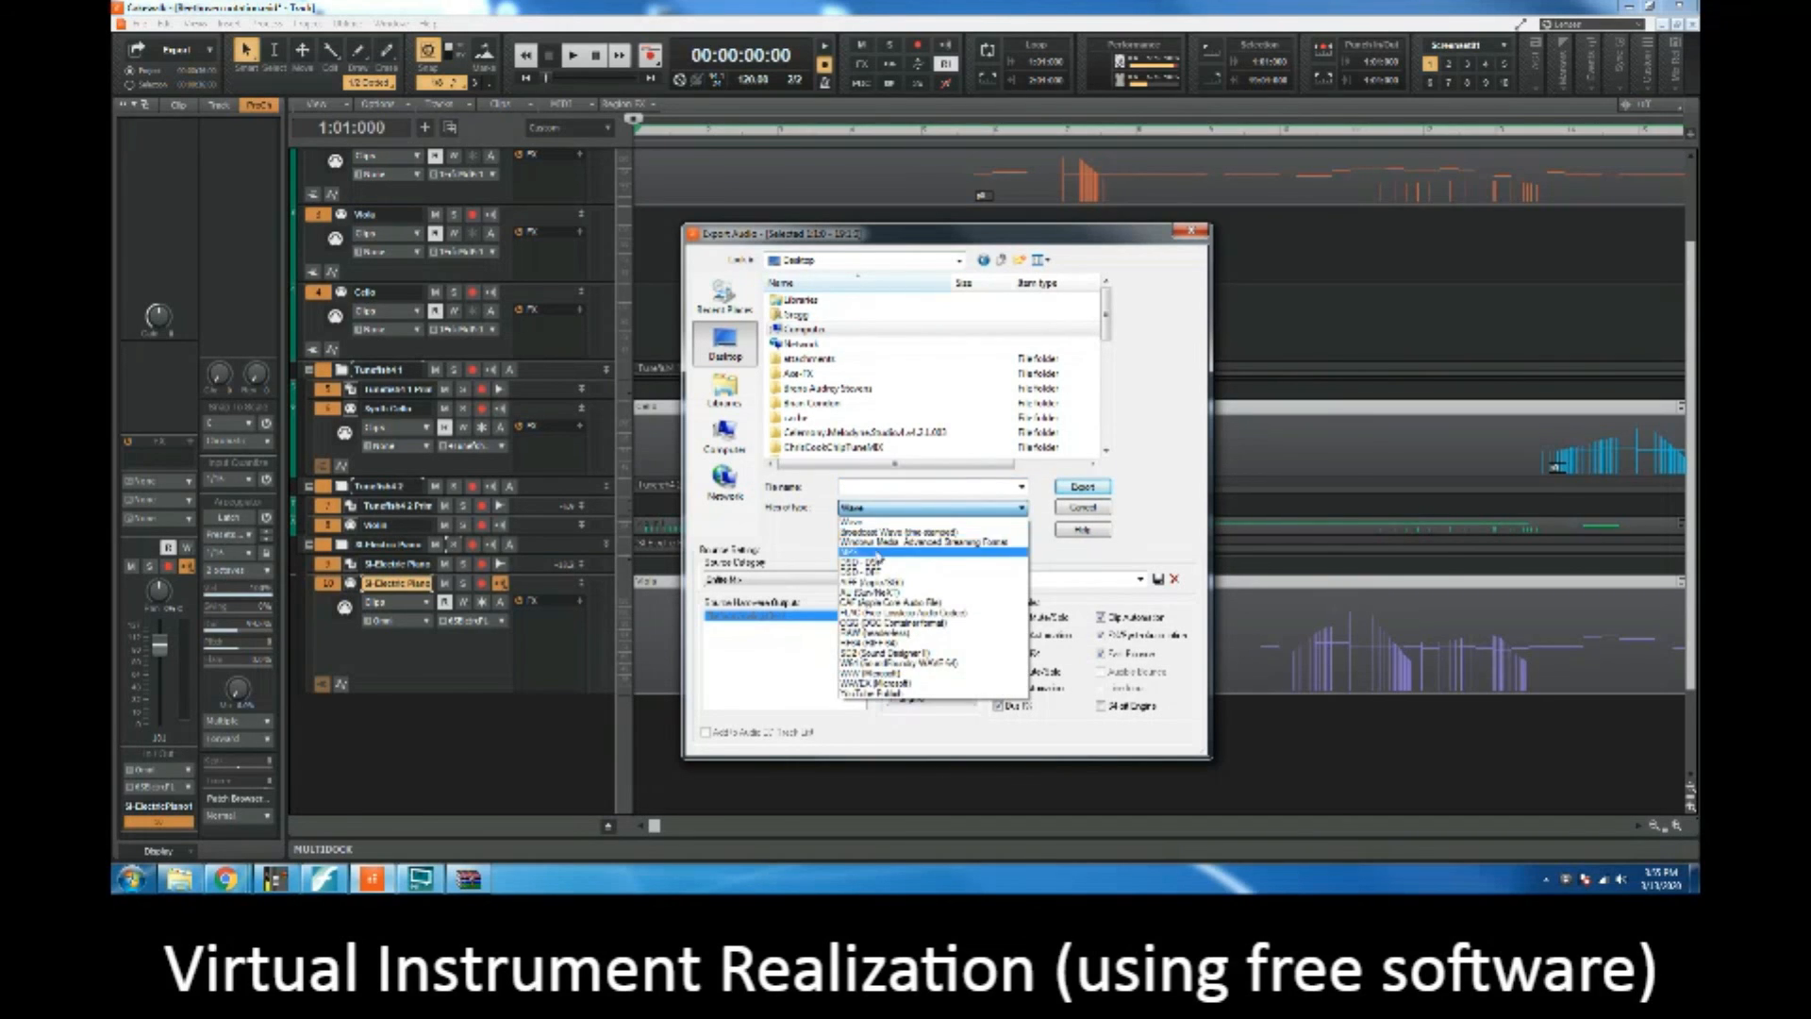
click(875, 551)
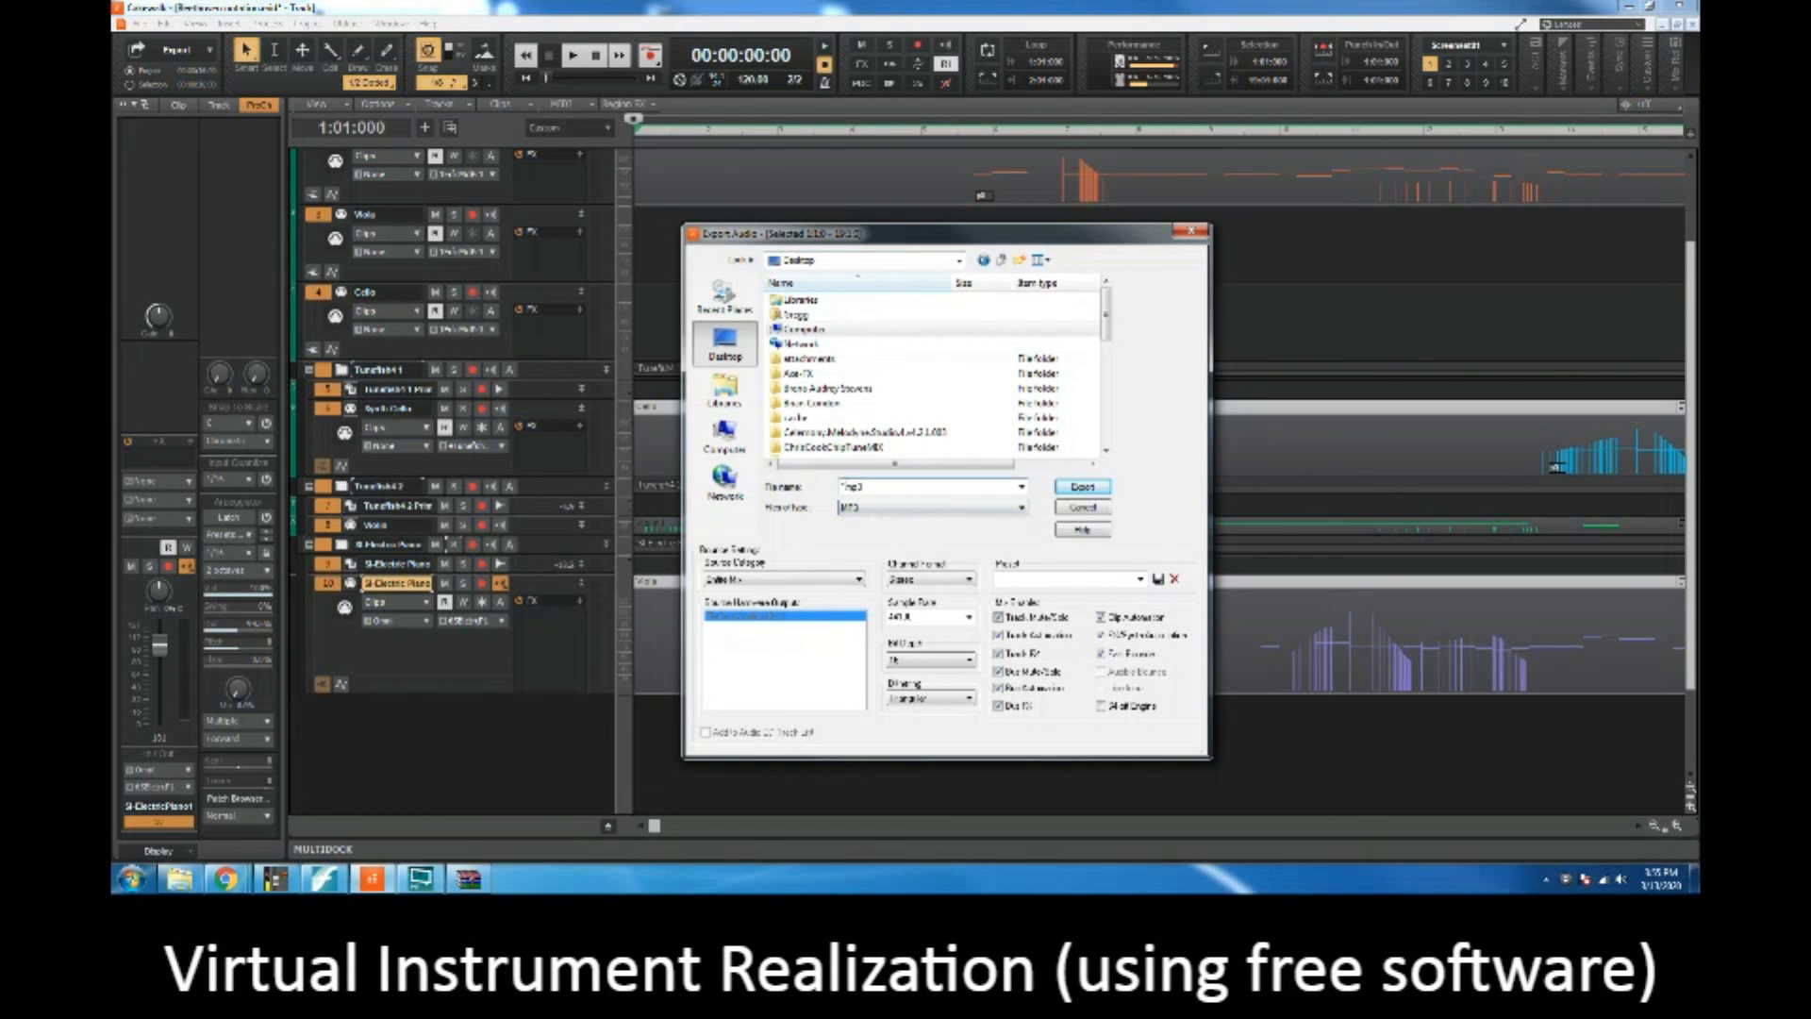
Step: Name the export Virtual Instrument Assignment and export it with the existing MP3 options
text(Virtual Instru)
text(ment Aria)
text(gnment)
key(Return)
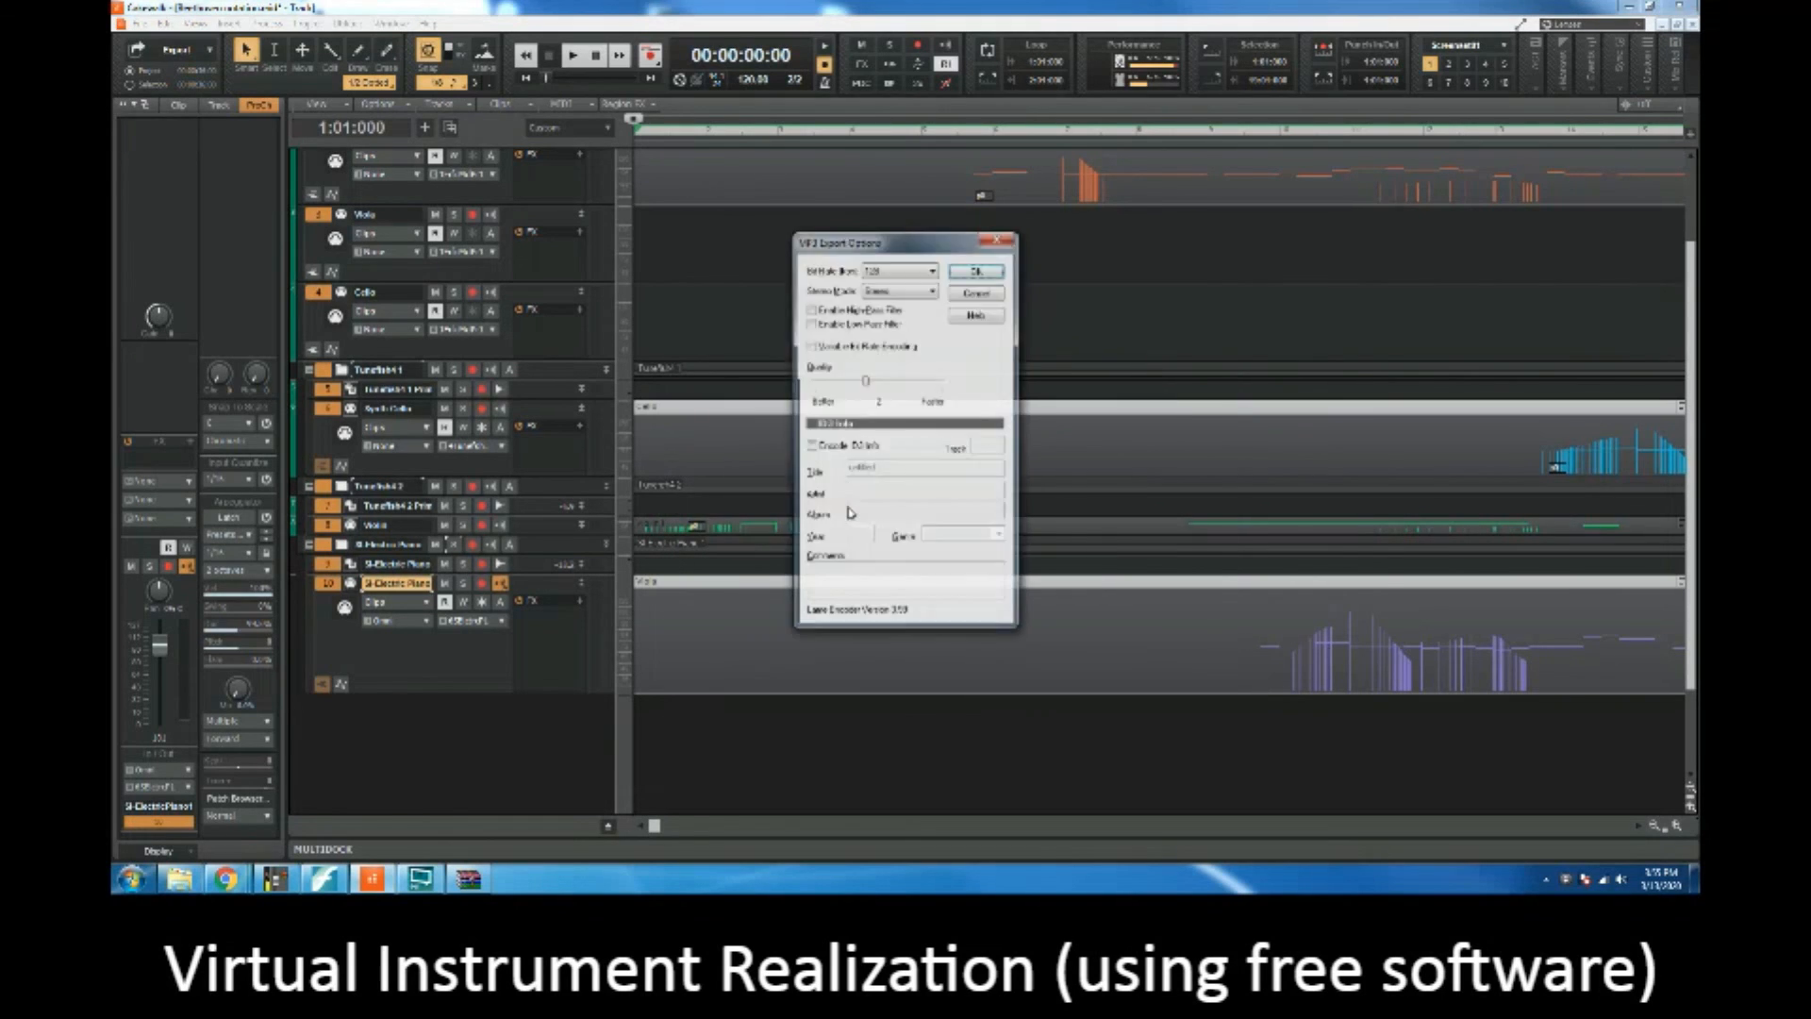
click(977, 270)
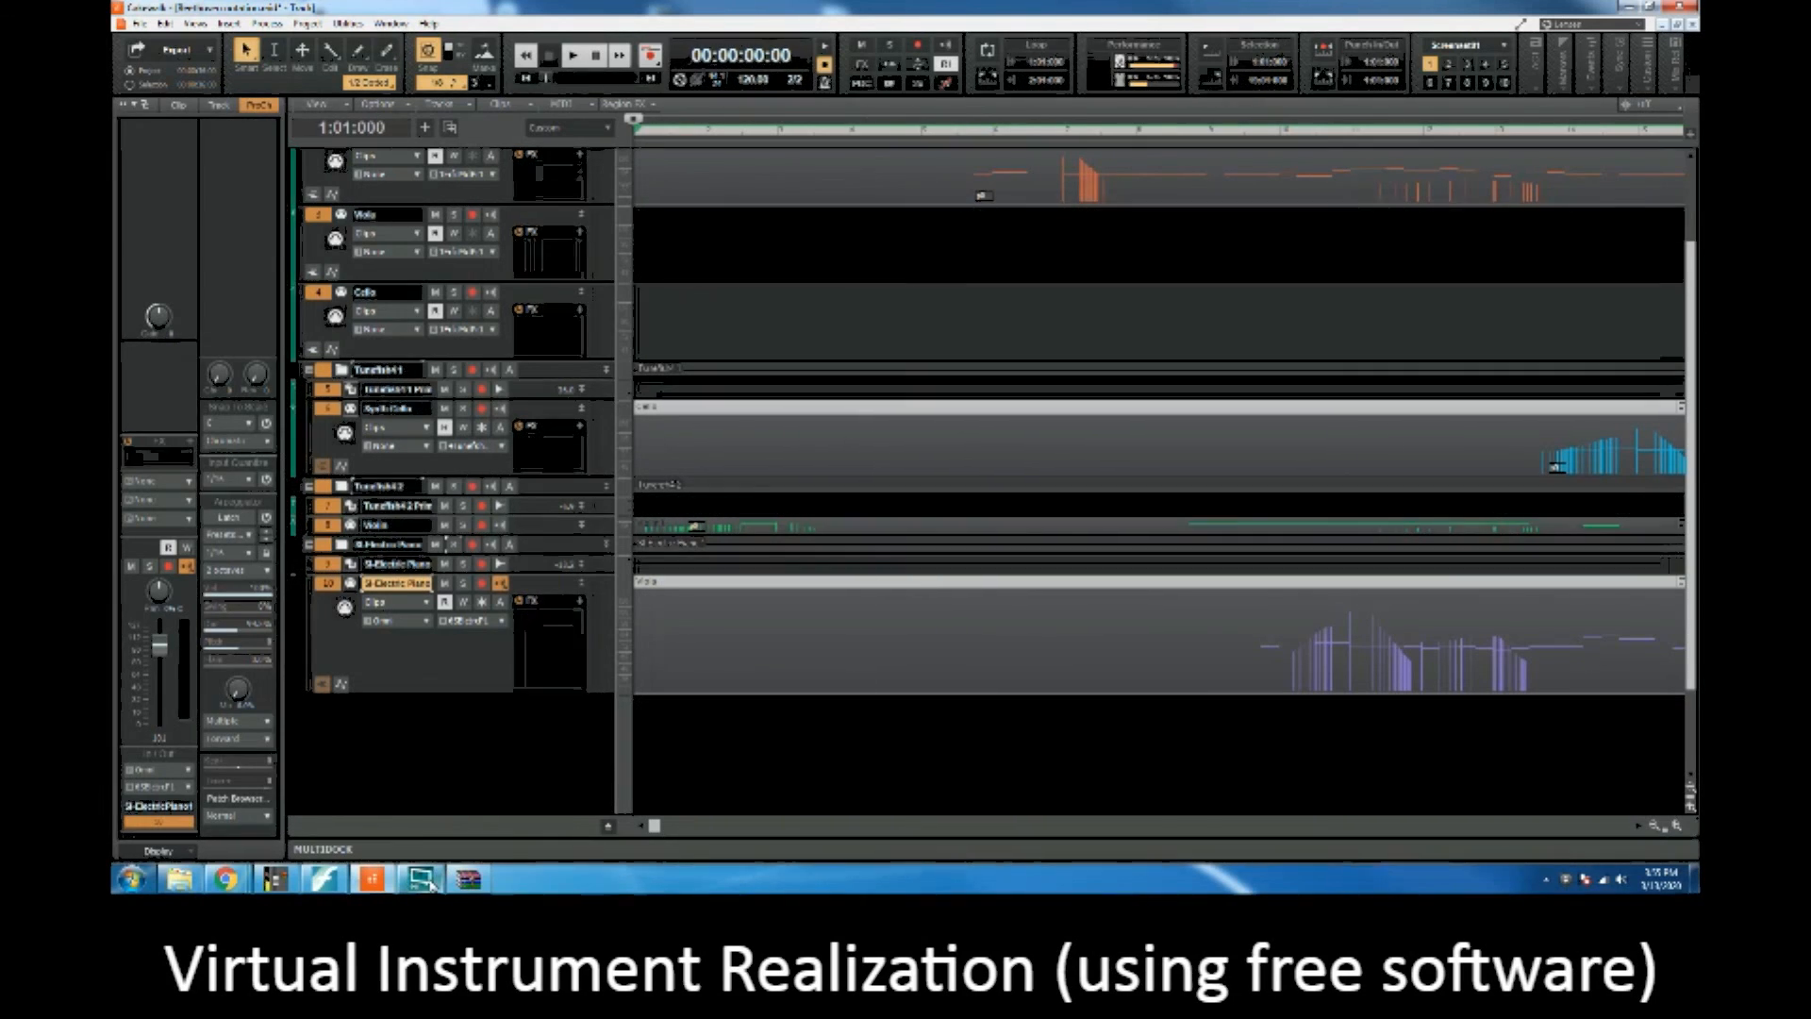
mouse_move(426, 883)
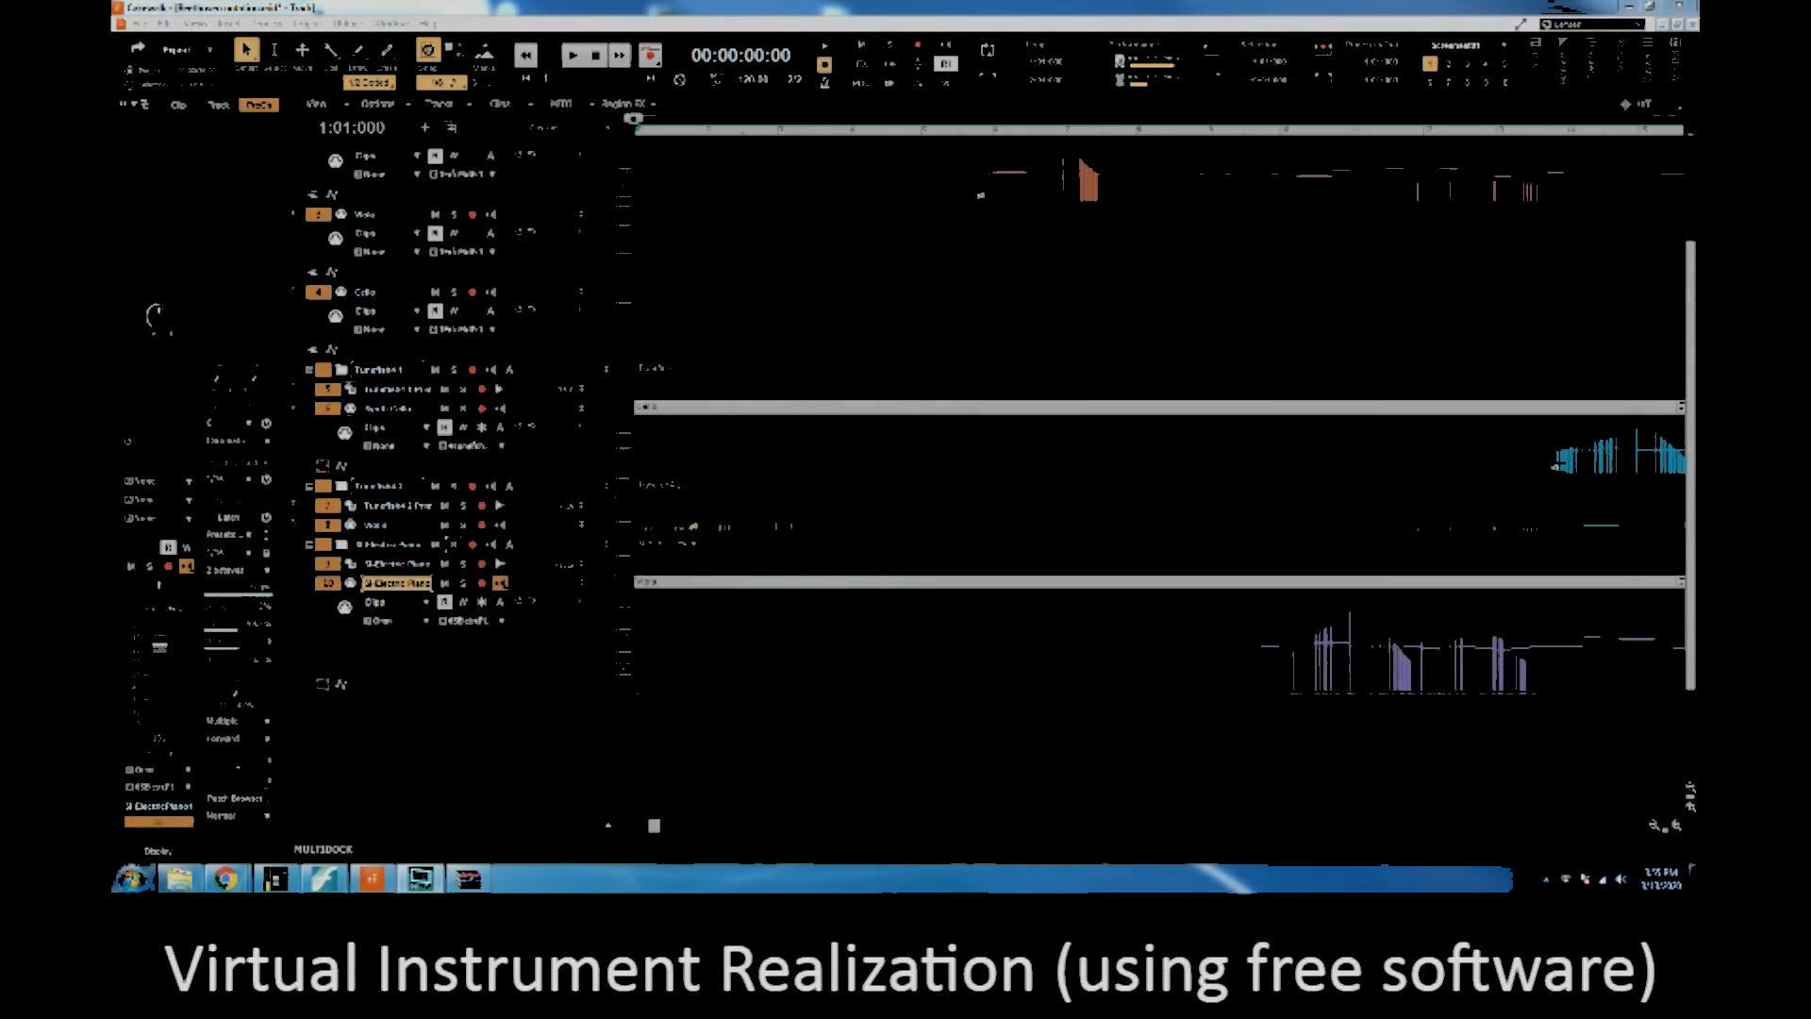